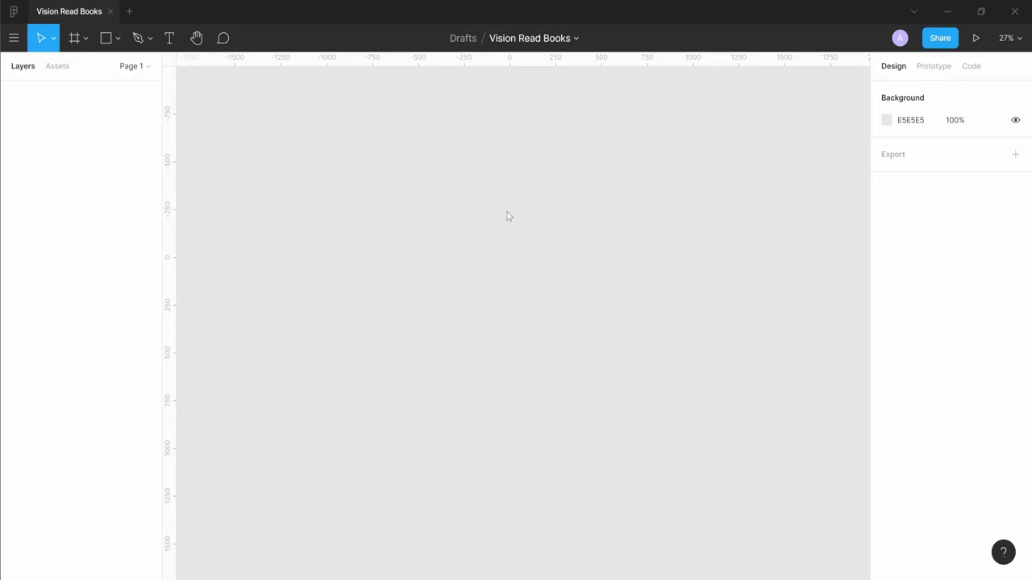
Step: Draw a new frame sized 1920×1080
click(75, 38)
drag(350, 189, 691, 417)
click(907, 170)
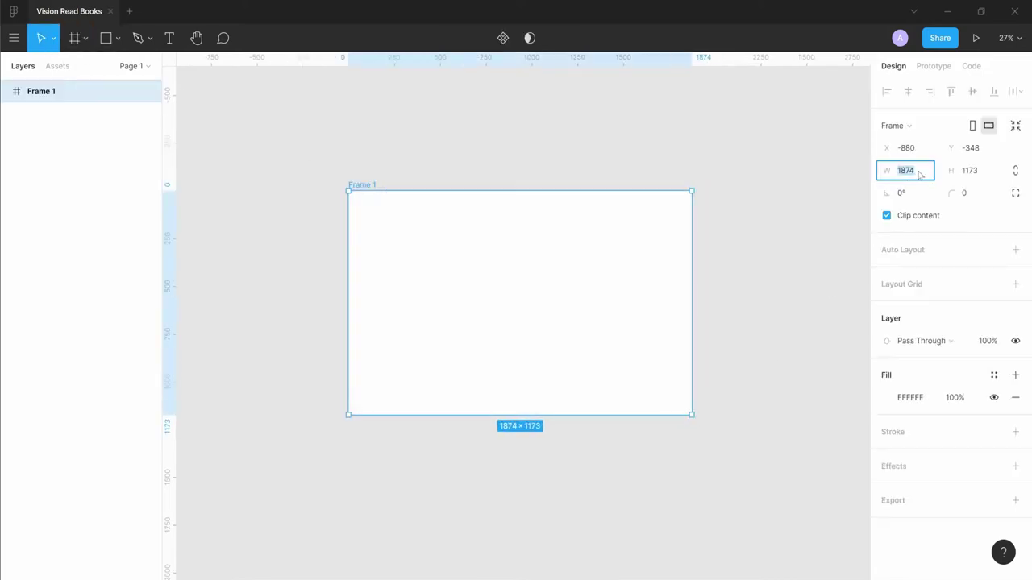
text(1920)
key(Return)
click(969, 170)
text(1080)
key(Return)
Step: Rename the frame to Home and give it a 212121 fill
double_click(39, 91)
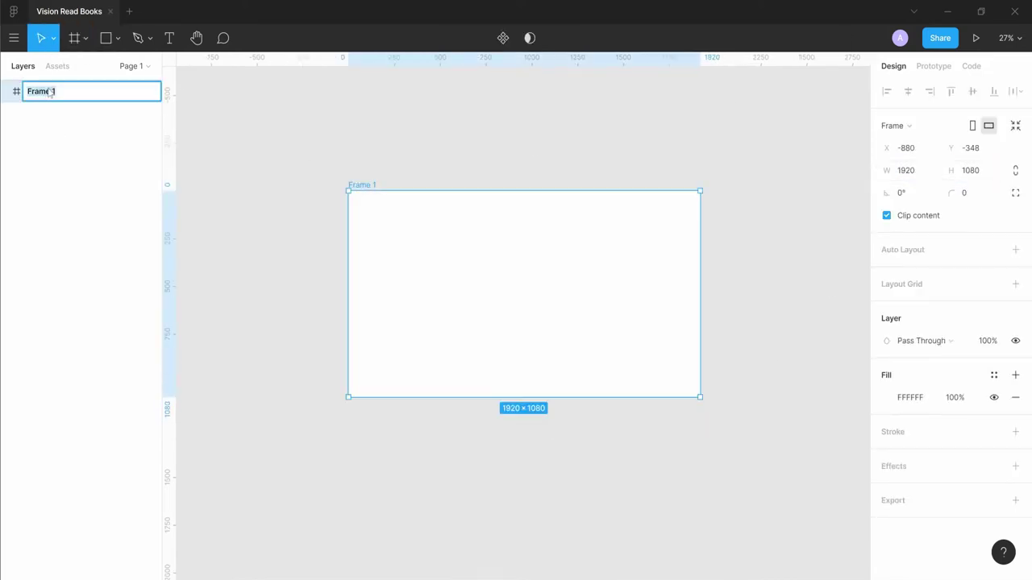
text(Home)
key(Return)
click(887, 398)
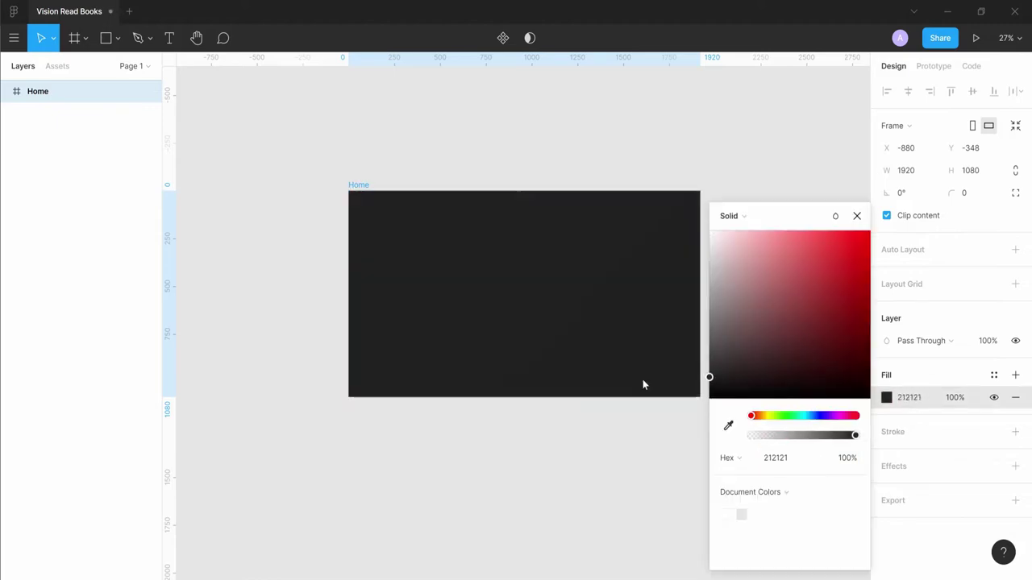
key(Escape)
scroll(389, 260, up, 3)
scroll(390, 261, up, 3)
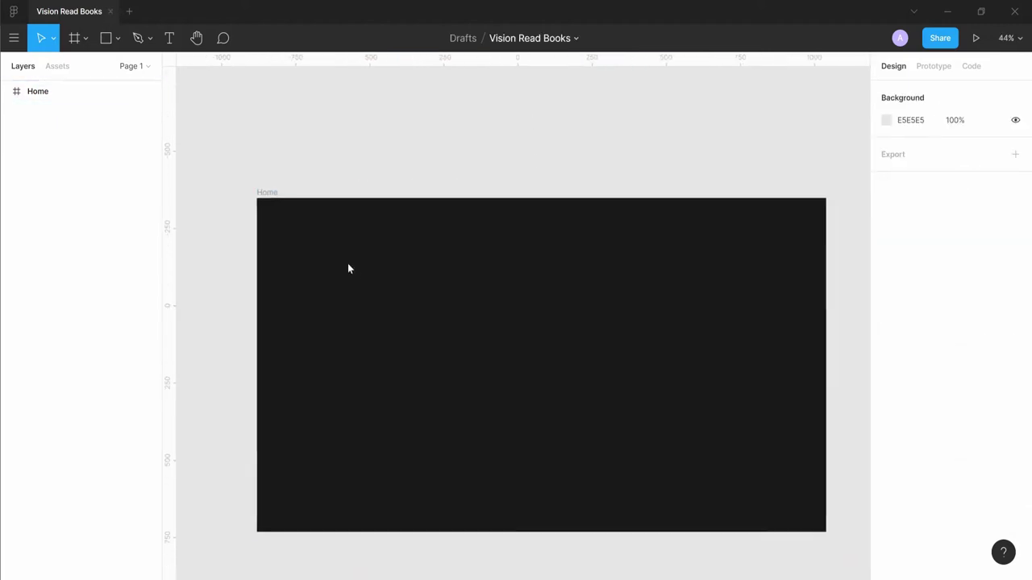
Step: Add a Home text item in Roboto Regular 24 with a light FCFCFC fill
key(t)
click(317, 240)
text(Home)
key(Escape)
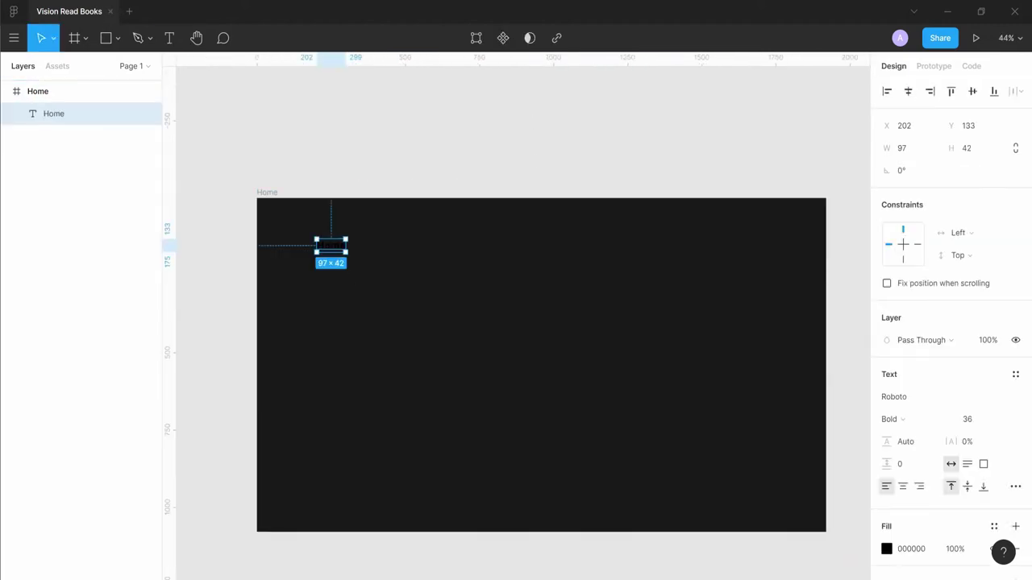
click(886, 549)
text(FCFCFC)
key(Return)
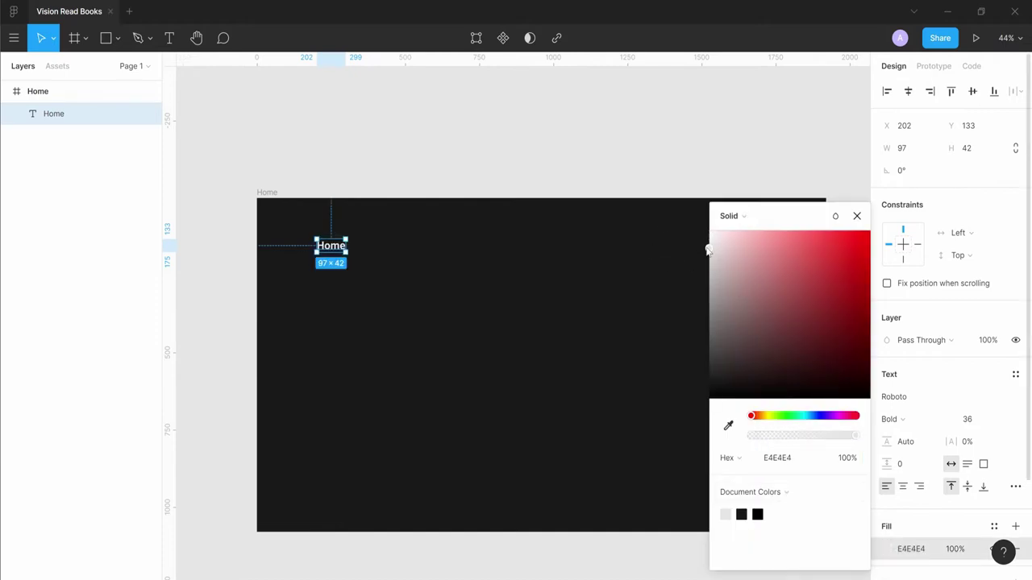
drag(707, 251, 708, 246)
click(1001, 419)
click(991, 403)
click(894, 420)
click(948, 389)
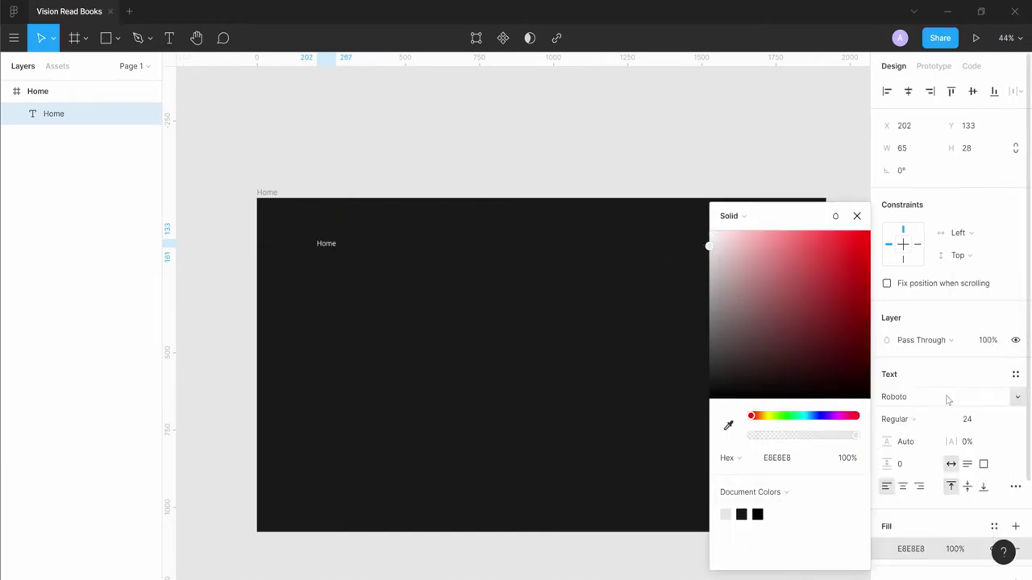
Step: Adjust the Home text colour to F8F8F8
click(576, 150)
click(325, 243)
scroll(312, 253, up, 5)
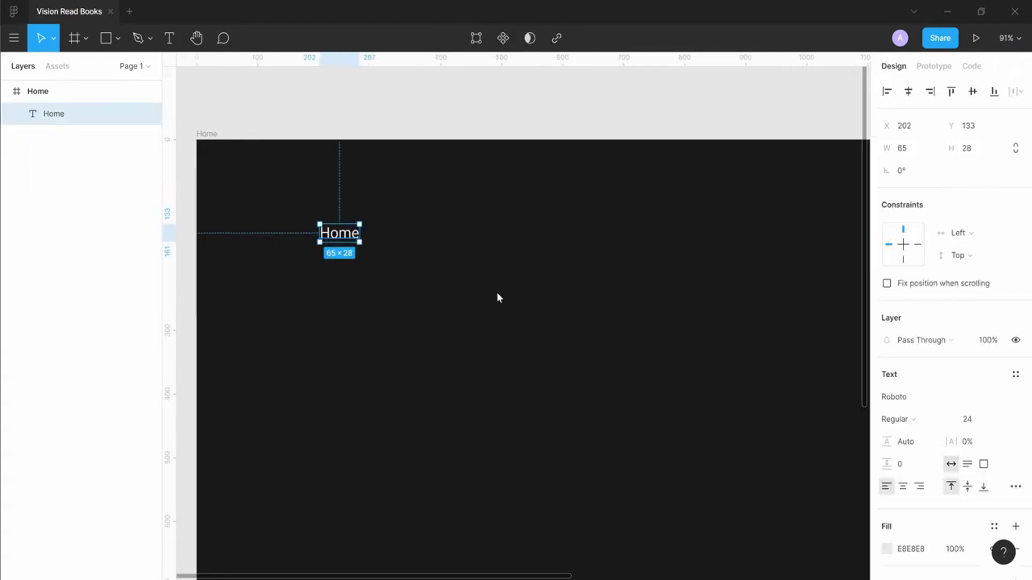
click(886, 549)
drag(709, 245, 710, 236)
click(565, 156)
scroll(378, 230, down, 5)
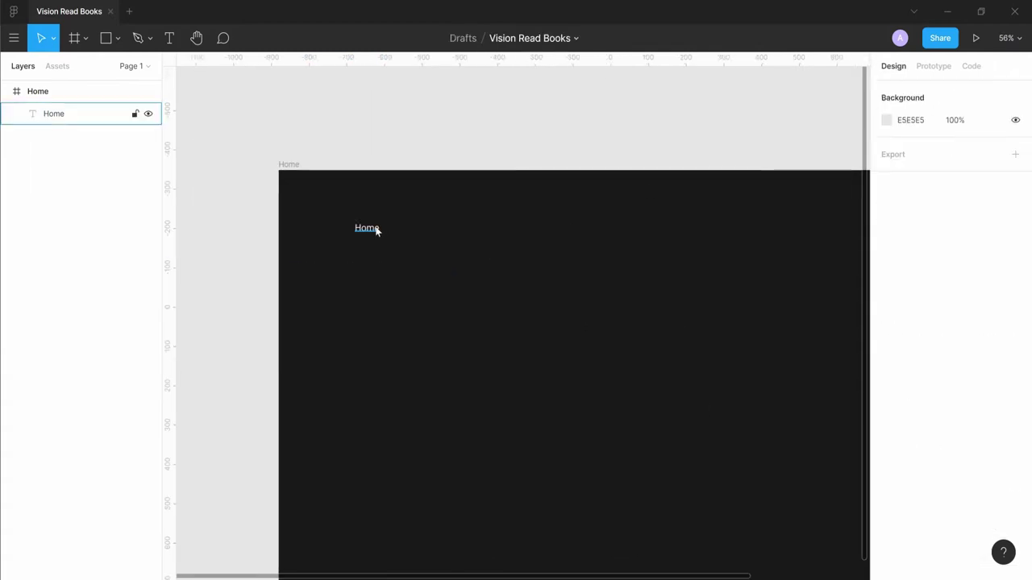
Step: Duplicate Home along the row into About, Genera, Clients and VISION items
click(385, 229)
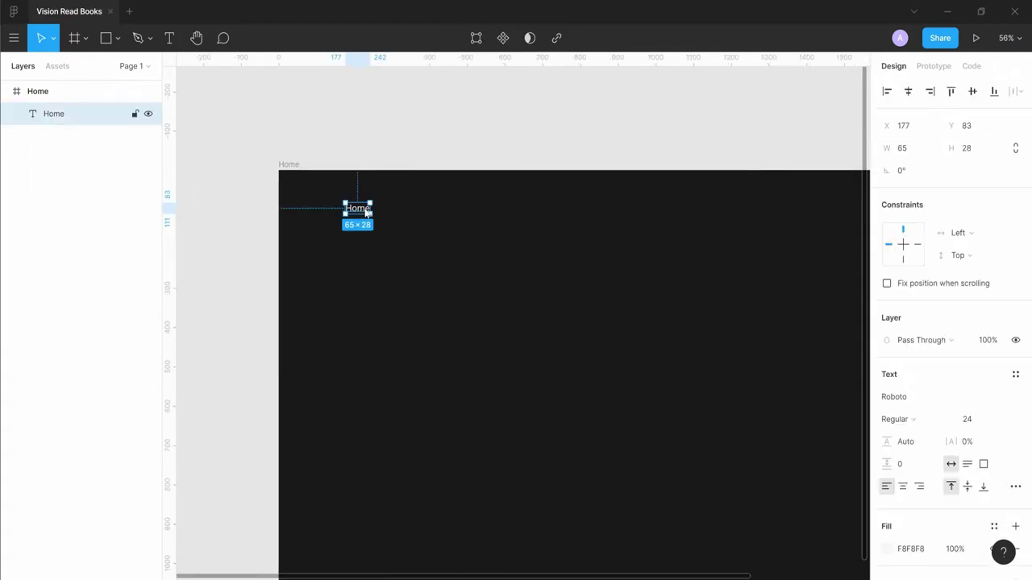
drag(384, 211, 404, 210)
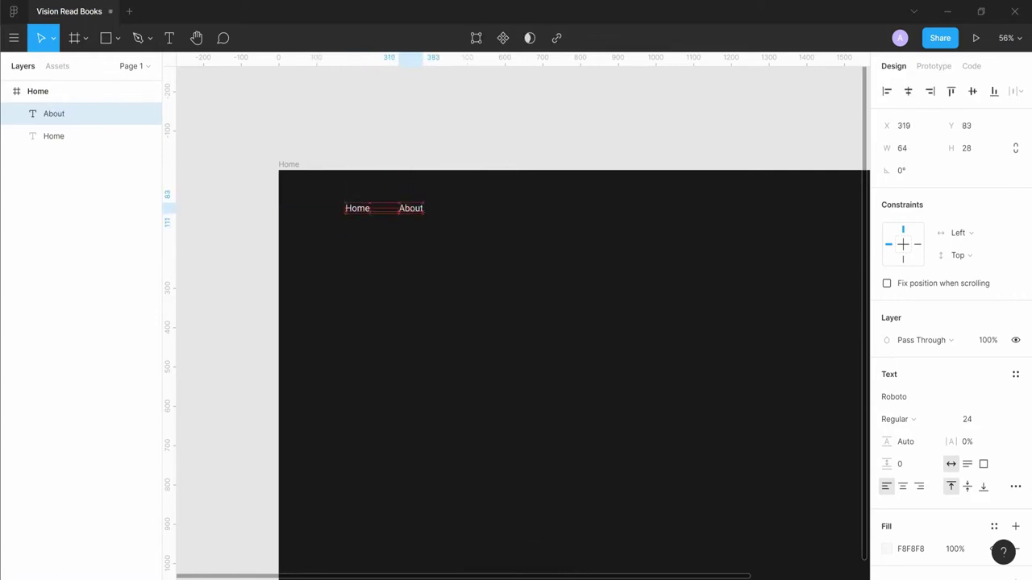
key(ctrl+d)
double_click(463, 208)
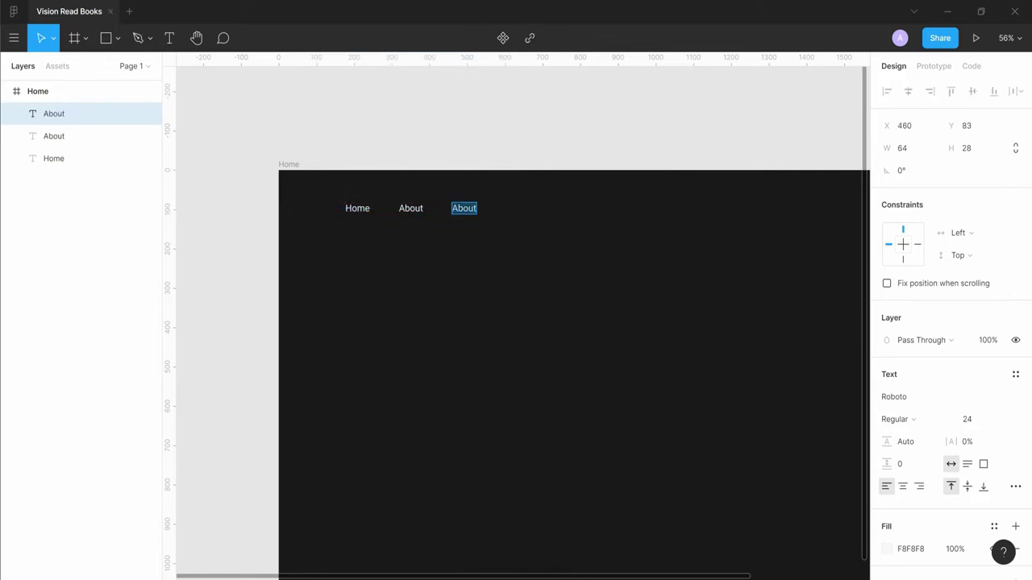
text(Genera)
key(Escape)
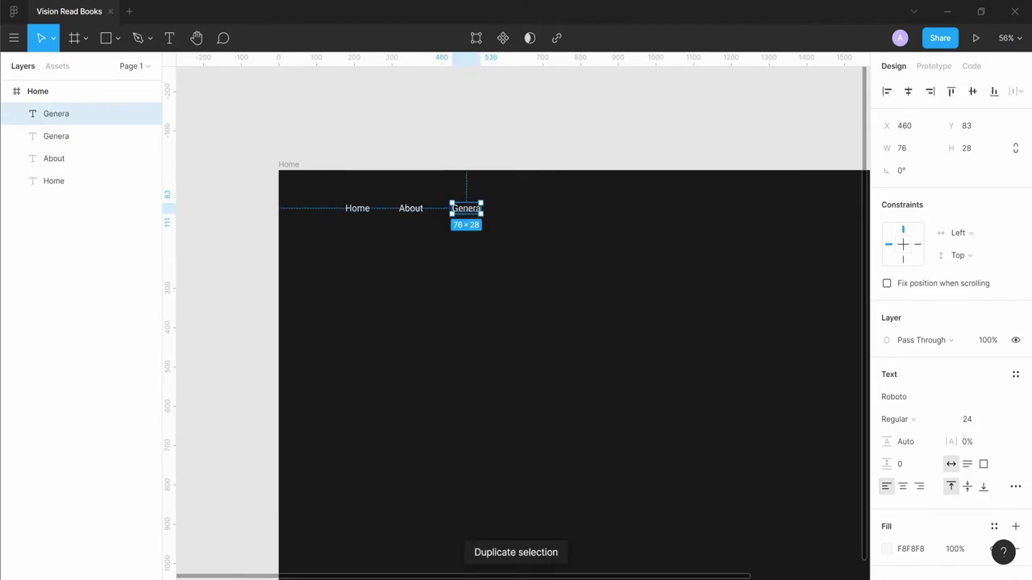
drag(466, 208, 524, 208)
key(Return)
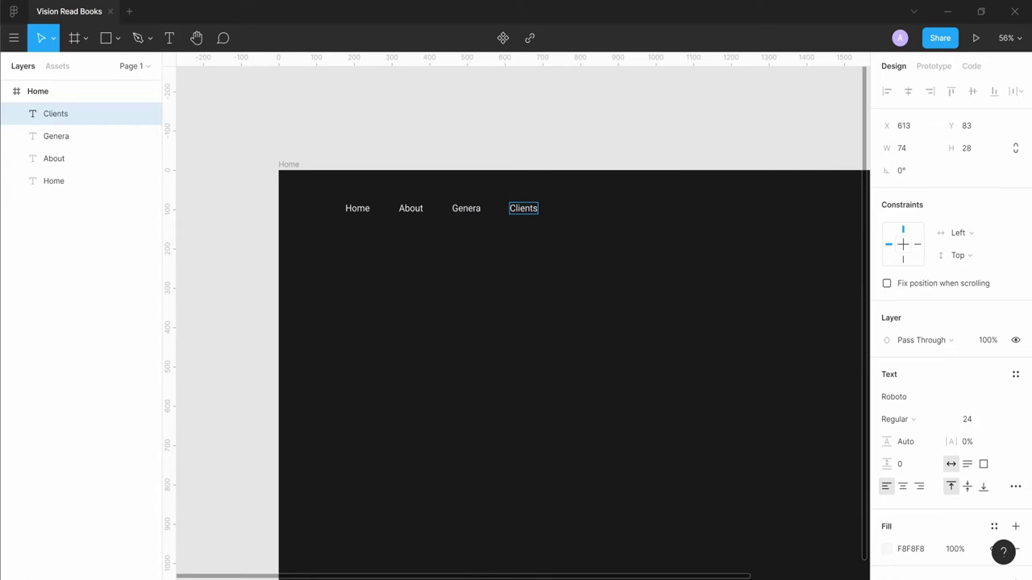
key(Escape)
key(ctrl+d)
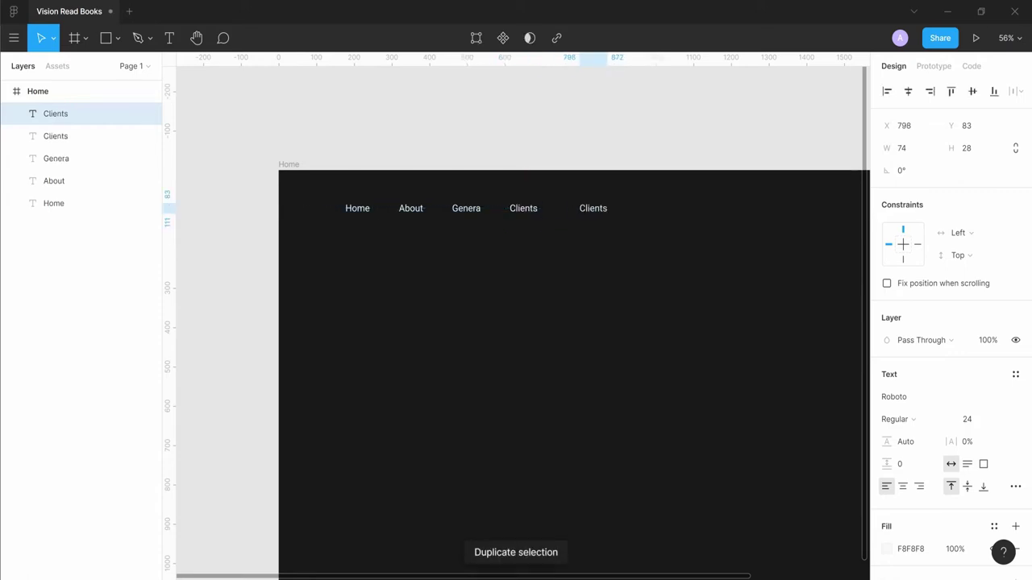
key(Return)
key(BackSpace)
key(Escape)
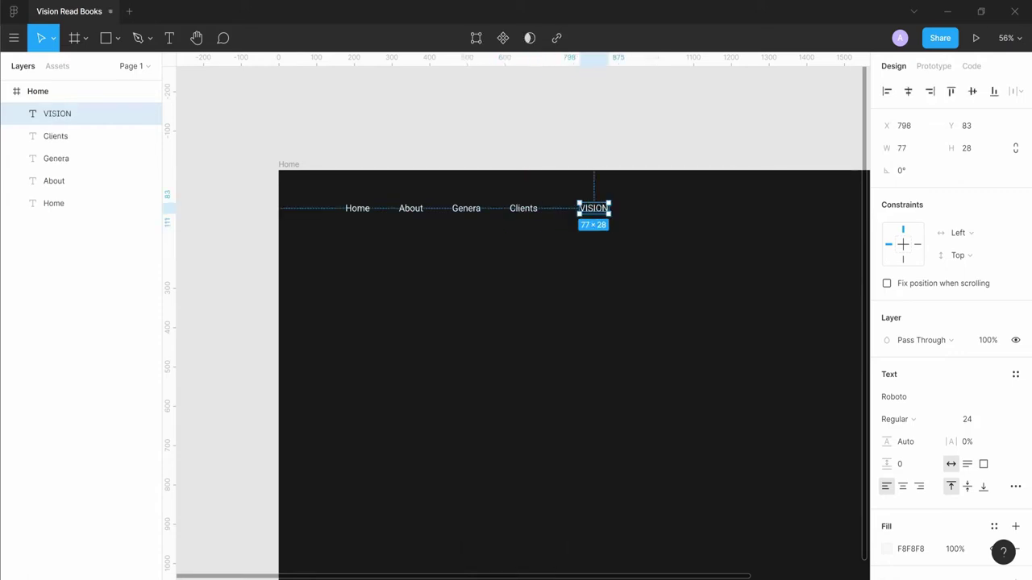
Step: Make VISION Black weight at size 48 and align it with the navbar row
click(909, 421)
click(911, 516)
click(988, 452)
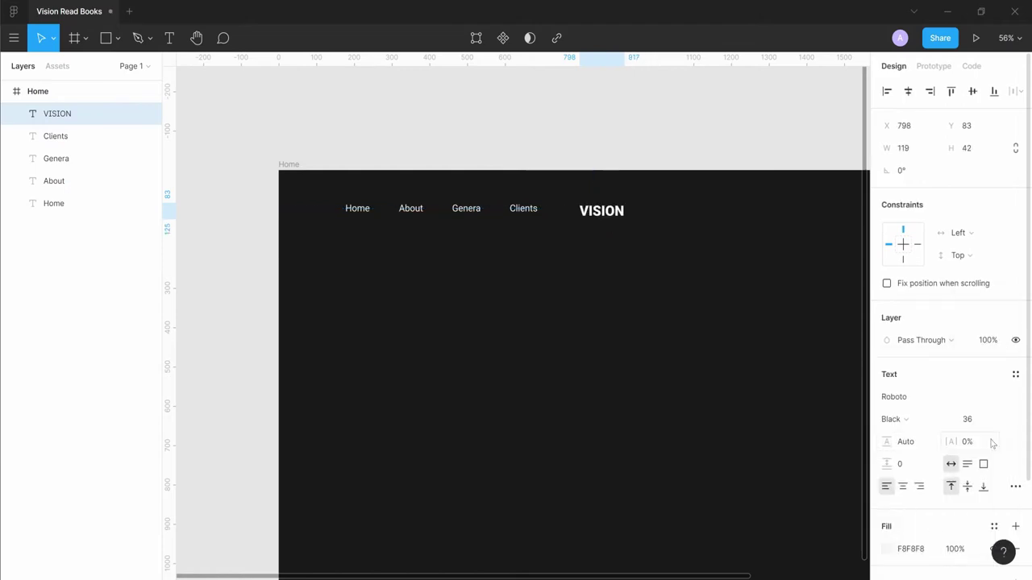
click(991, 419)
click(989, 433)
key(Escape)
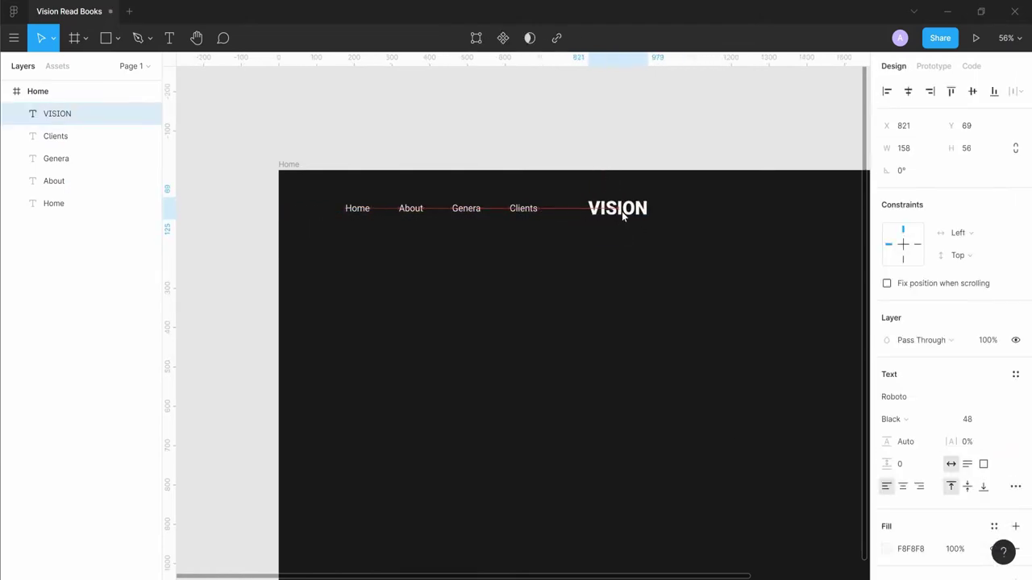
drag(624, 221, 649, 219)
scroll(525, 247, down, 3)
click(526, 247)
scroll(525, 248, up, 3)
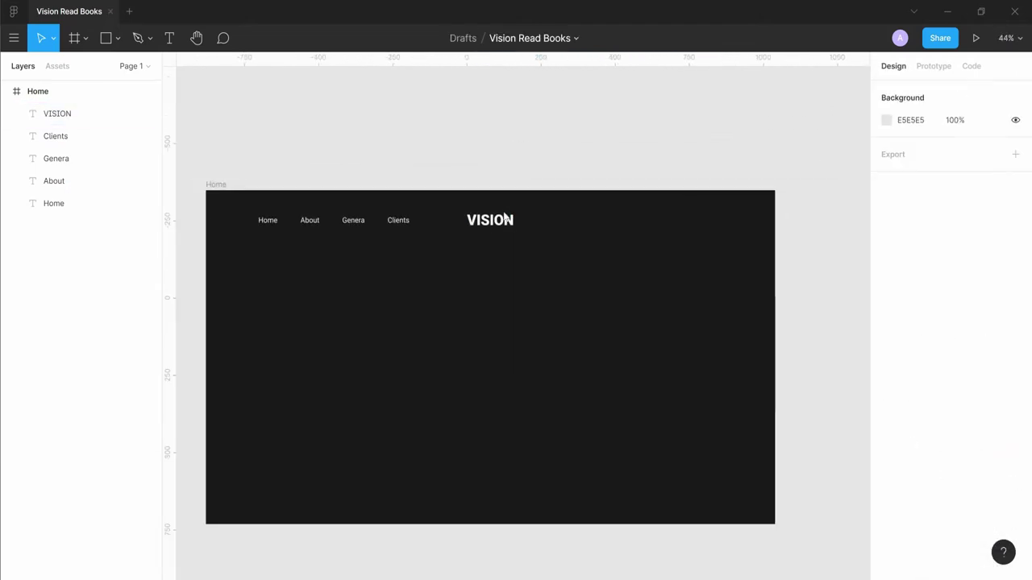
scroll(403, 235, up, 1)
Step: Place a copy of Clients right of VISION and change it to Gallery
click(379, 226)
drag(379, 226, 599, 220)
key(Return)
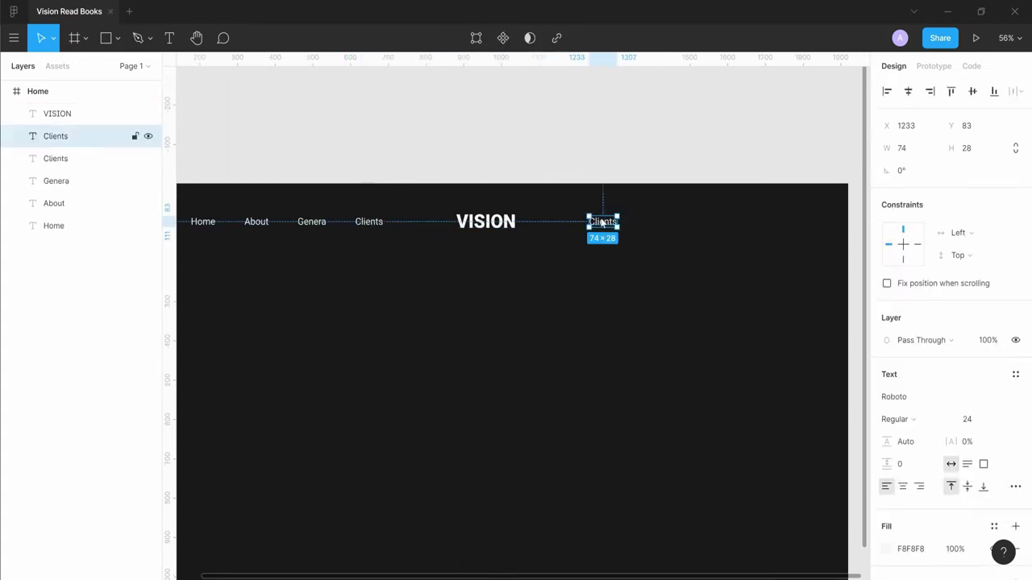
text(Gallery)
Step: Duplicate Gallery into Contact and Login items, deleting the extra copy
key(ctrl+d)
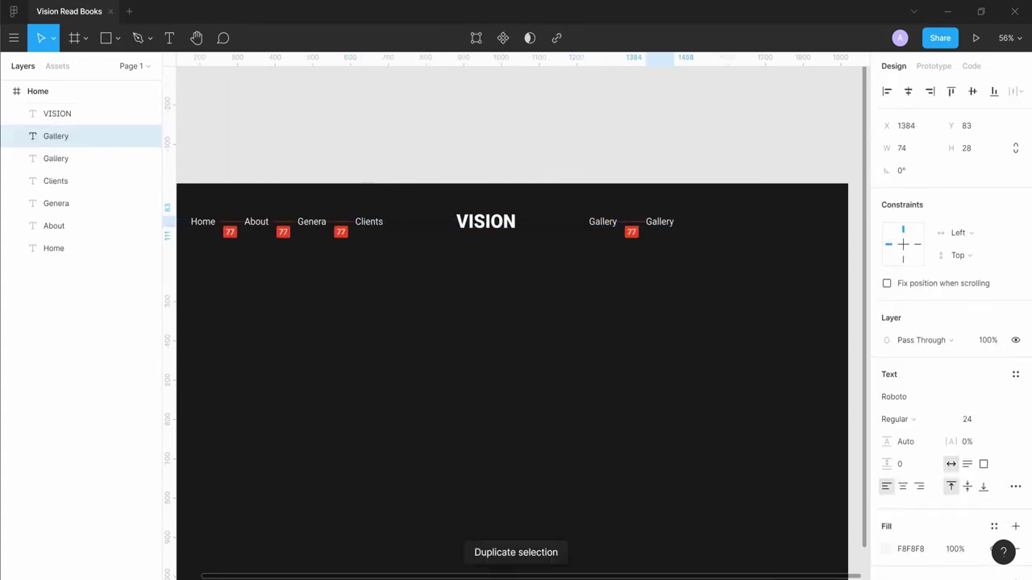
key(Return)
text(ct)
key(Escape)
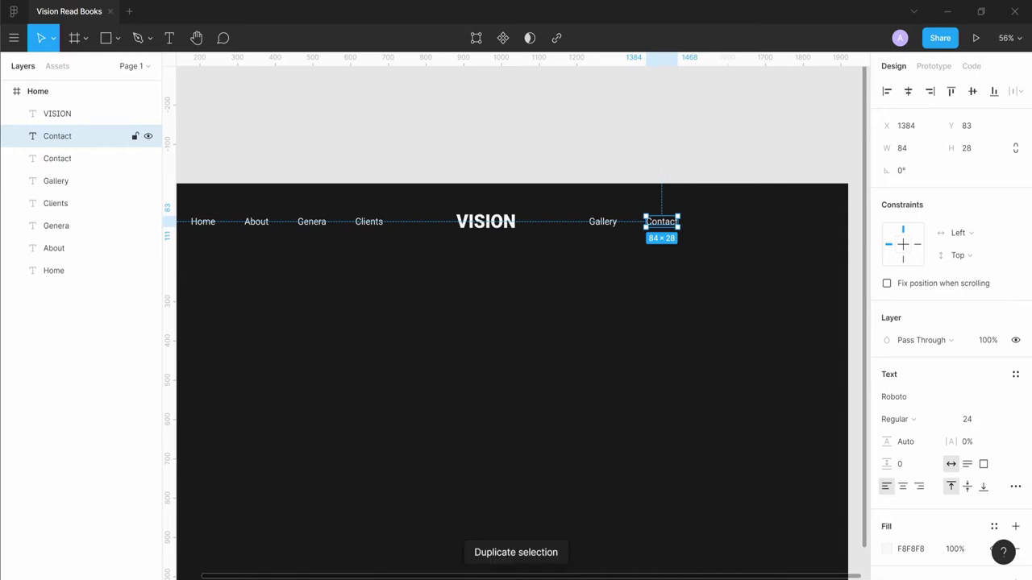
key(Return)
key(BackSpace)
text(in)
key(Escape)
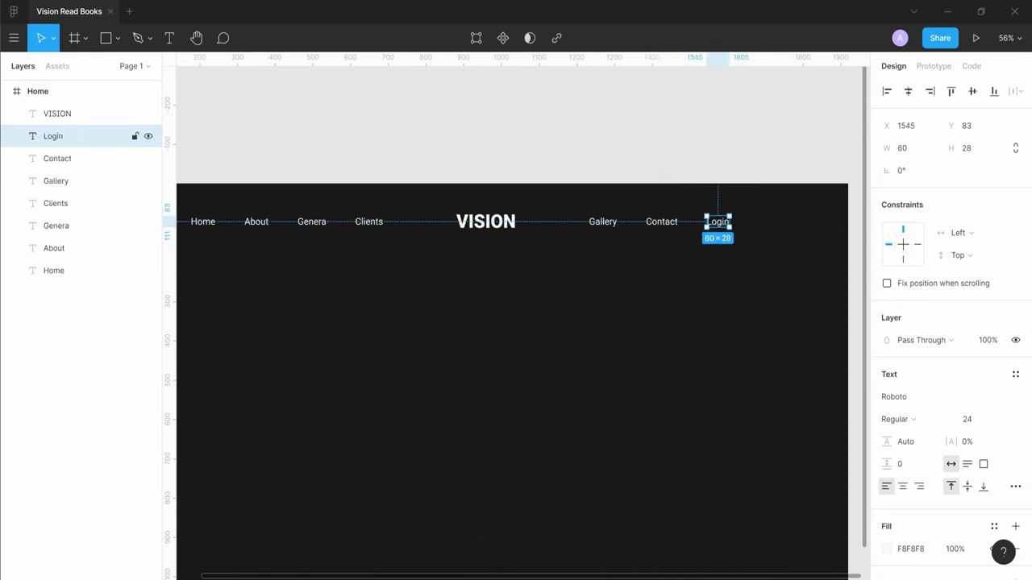
key(Delete)
Step: Draw a 181×51 rectangle after Login with 25.5 corner radius, forming a pill
key(r)
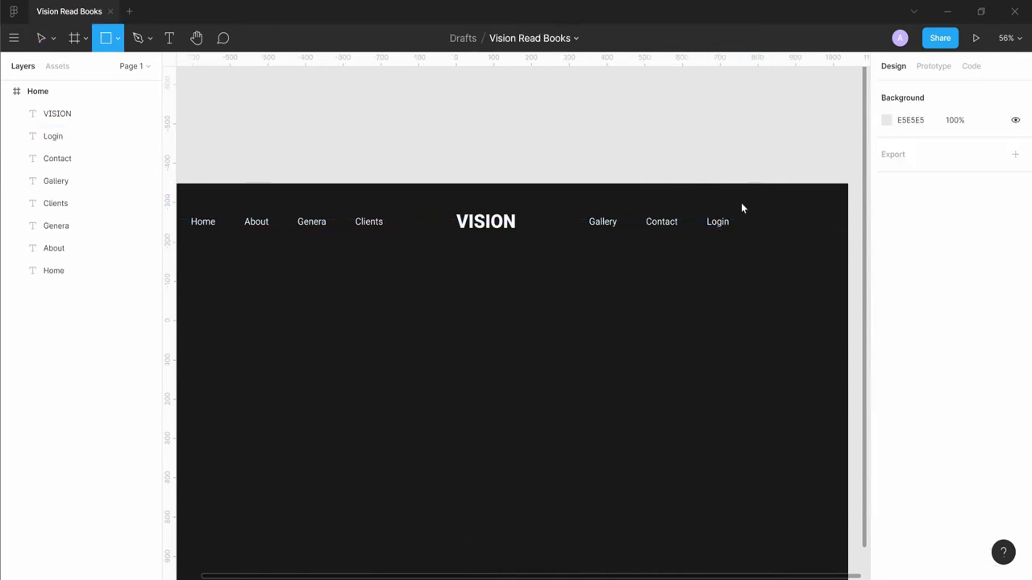
drag(751, 213, 840, 236)
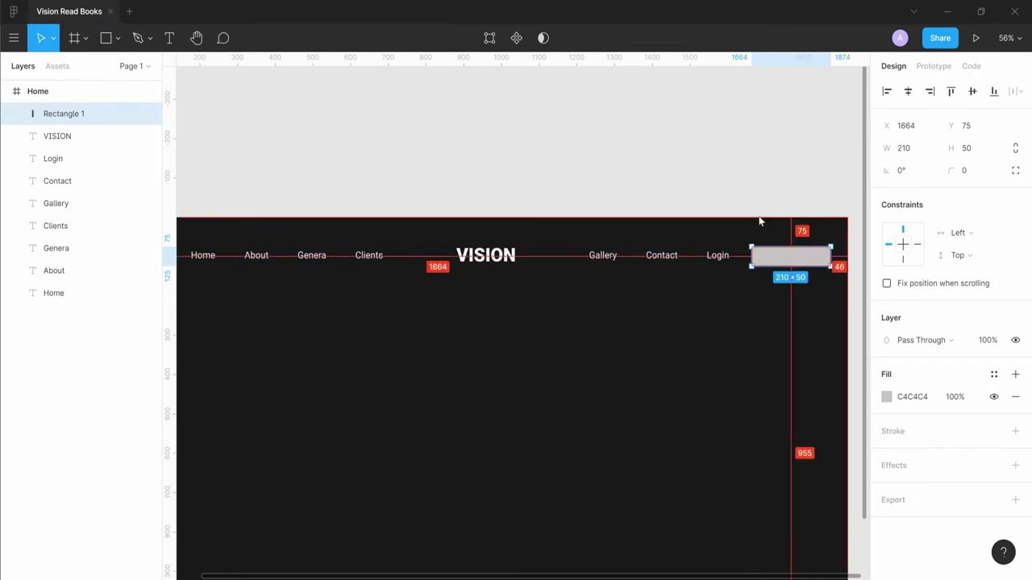
scroll(760, 218, up, 10)
drag(682, 290, 750, 358)
scroll(546, 379, down, 10)
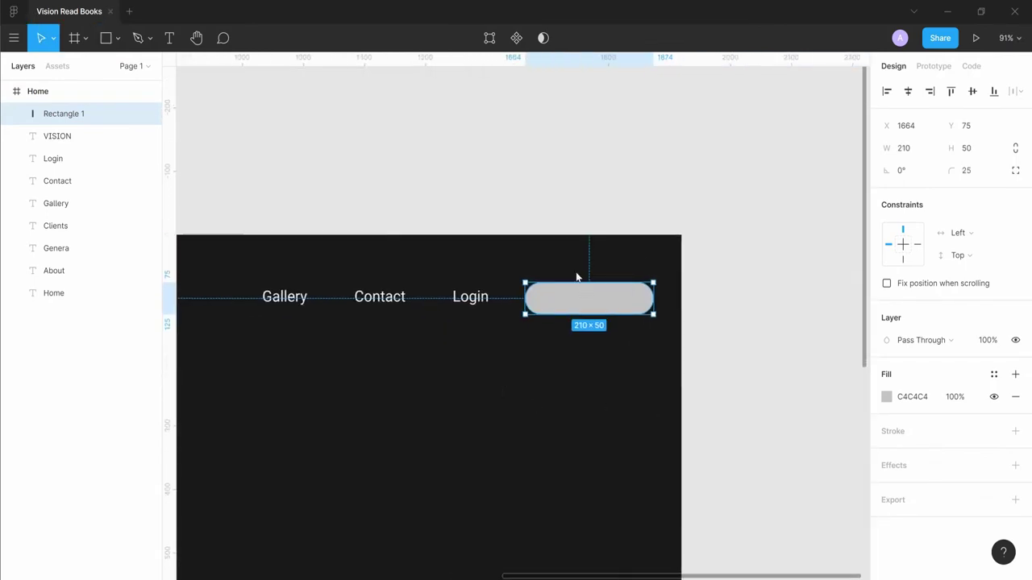
drag(577, 282, 577, 280)
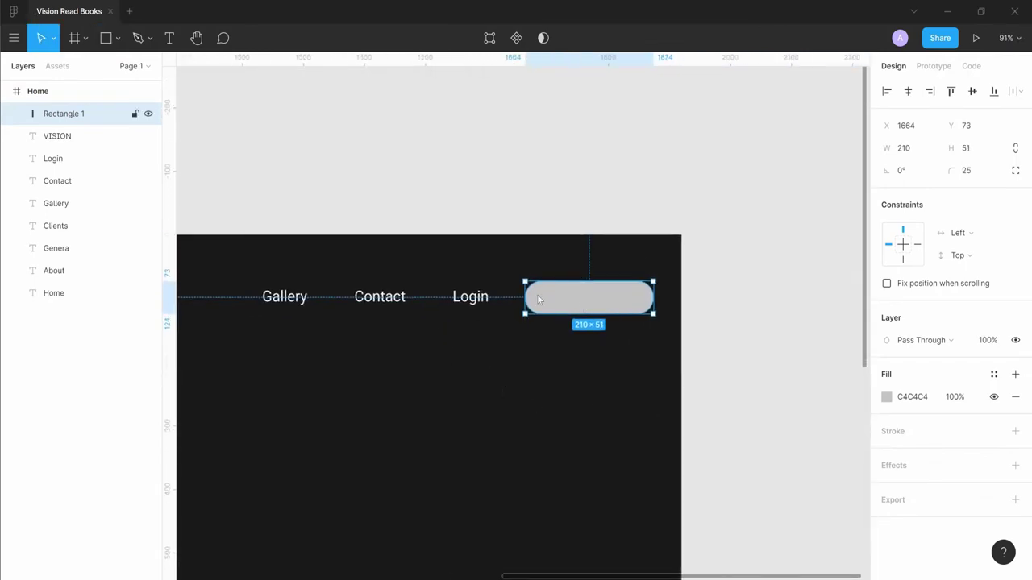
scroll(537, 294, up, 10)
scroll(543, 374, down, 8)
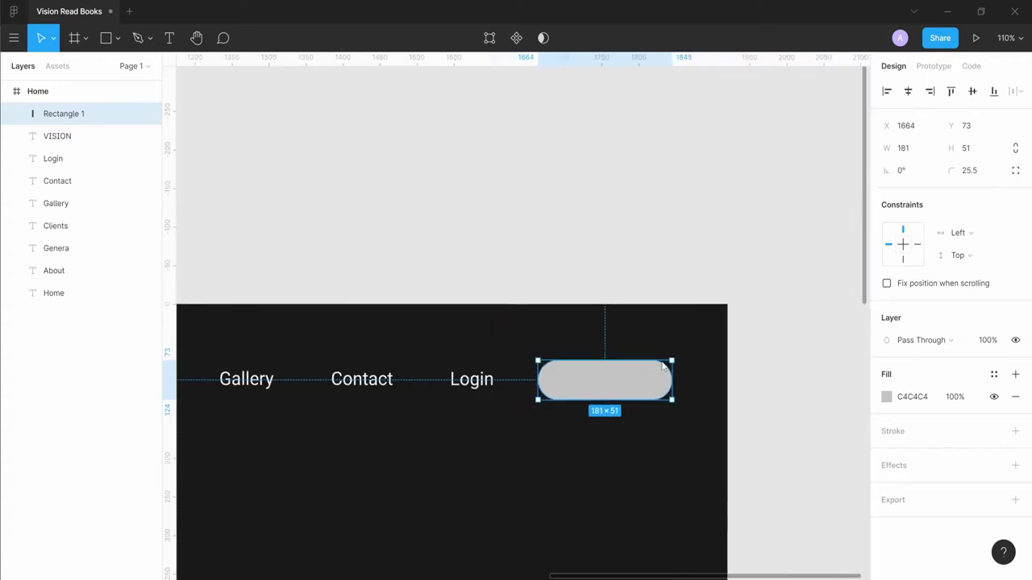
scroll(319, 399, down, 5)
scroll(304, 414, down, 5)
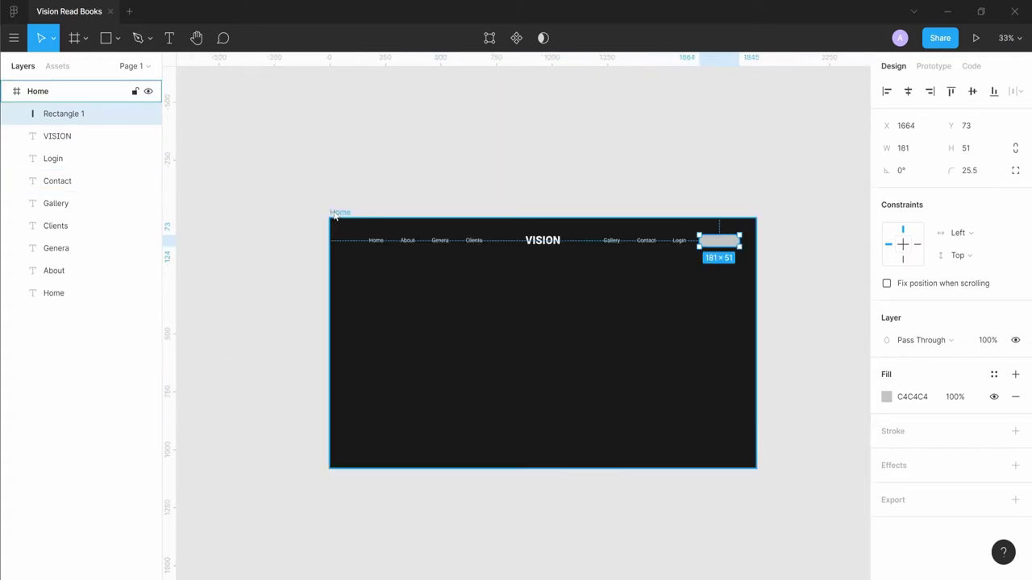
key(Escape)
click(722, 246)
scroll(722, 246, up, 5)
Step: Fill the pill with 181818 and add two drop shadow effects
click(887, 397)
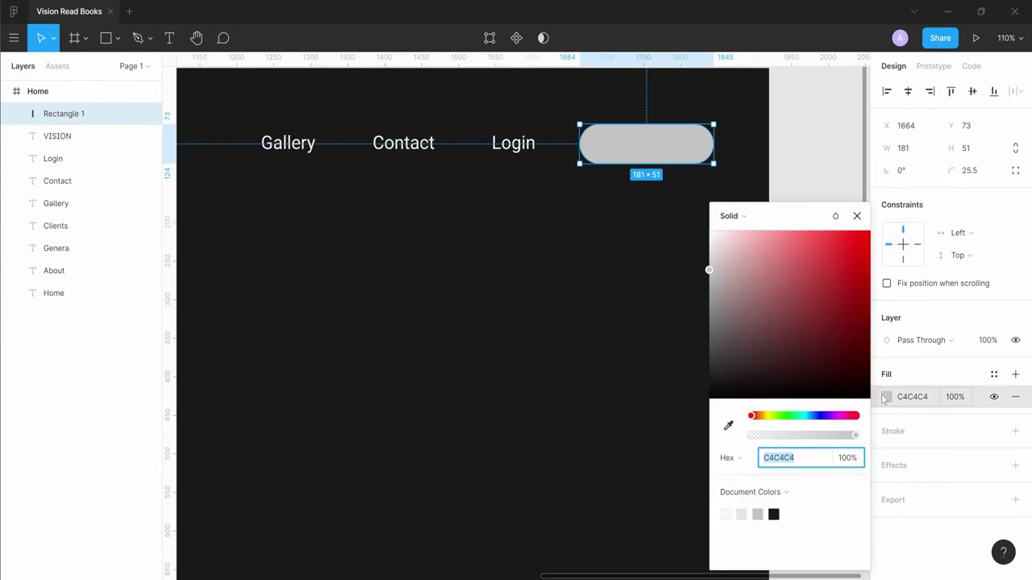
text(181818)
key(Return)
click(1016, 466)
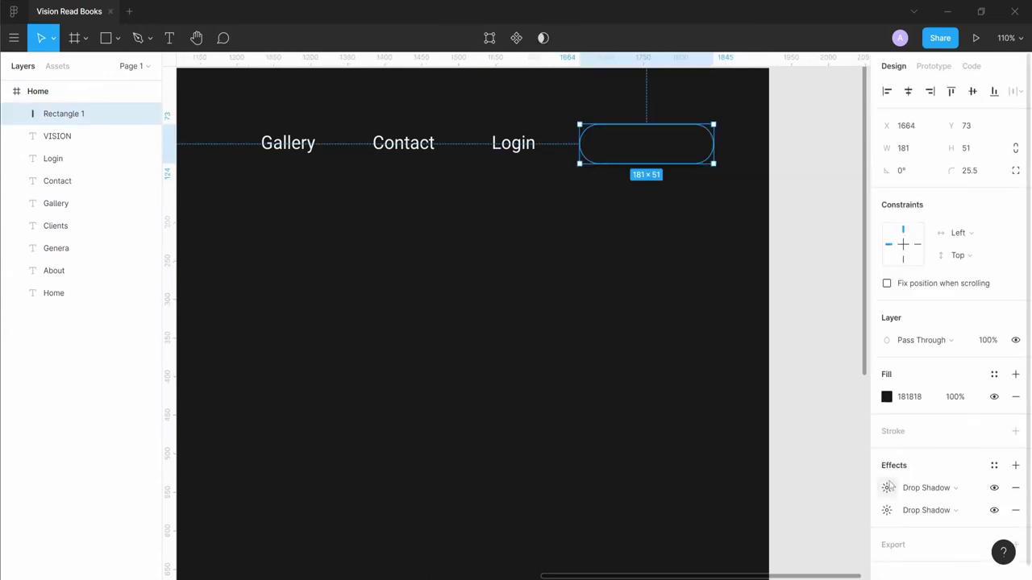
click(887, 488)
click(738, 515)
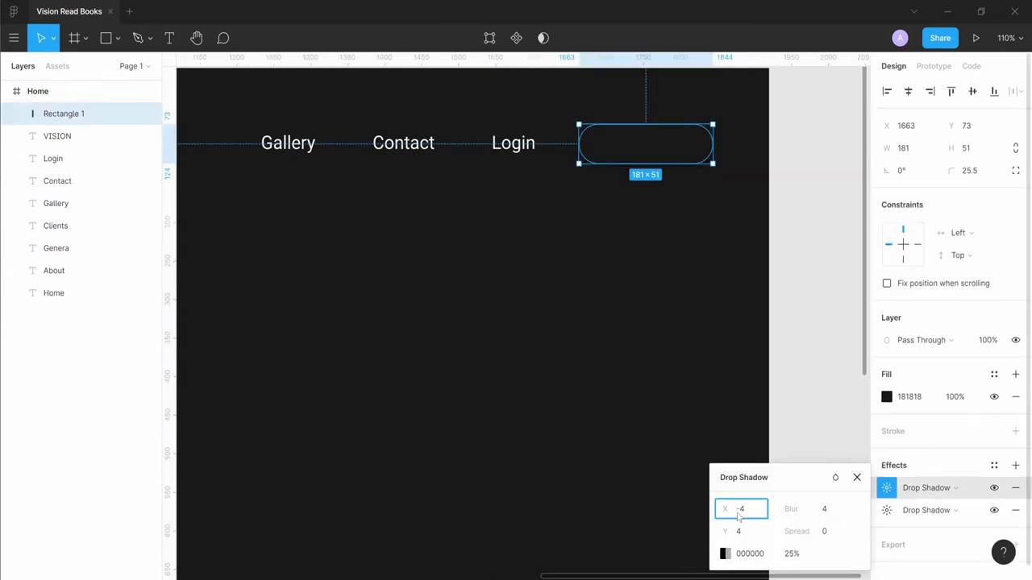
click(738, 535)
key(Return)
click(740, 509)
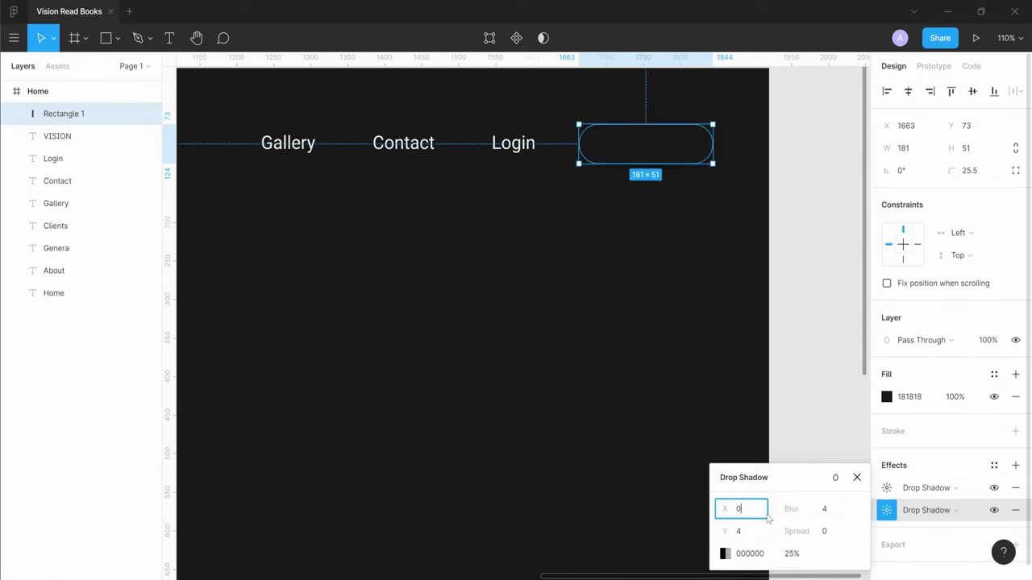
key(Return)
Step: Make the first shadow near-white F8F8F8 at 7% opacity with -2, -2 offset
click(726, 554)
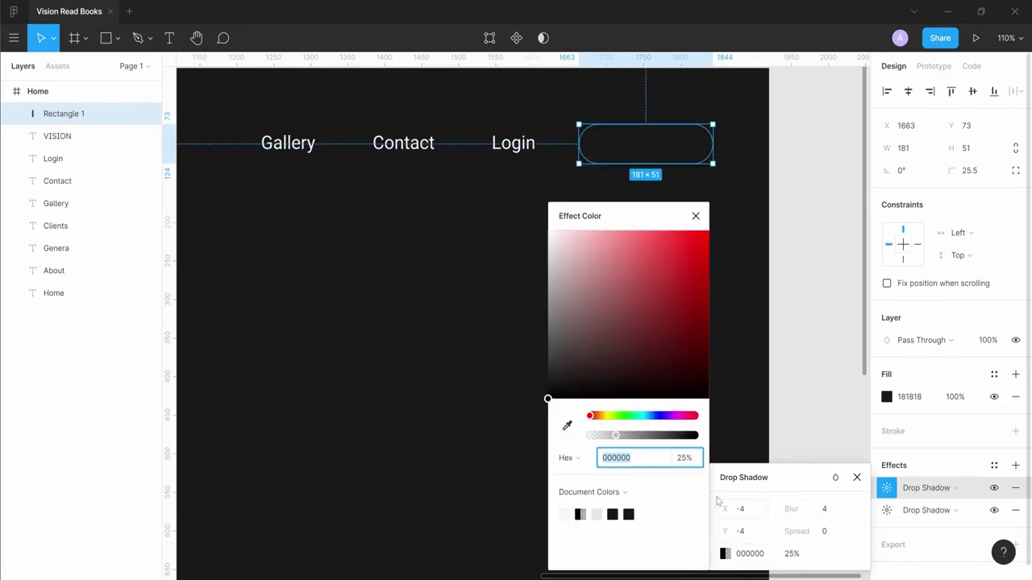
drag(422, 276, 422, 240)
click(791, 553)
text(10)
key(Return)
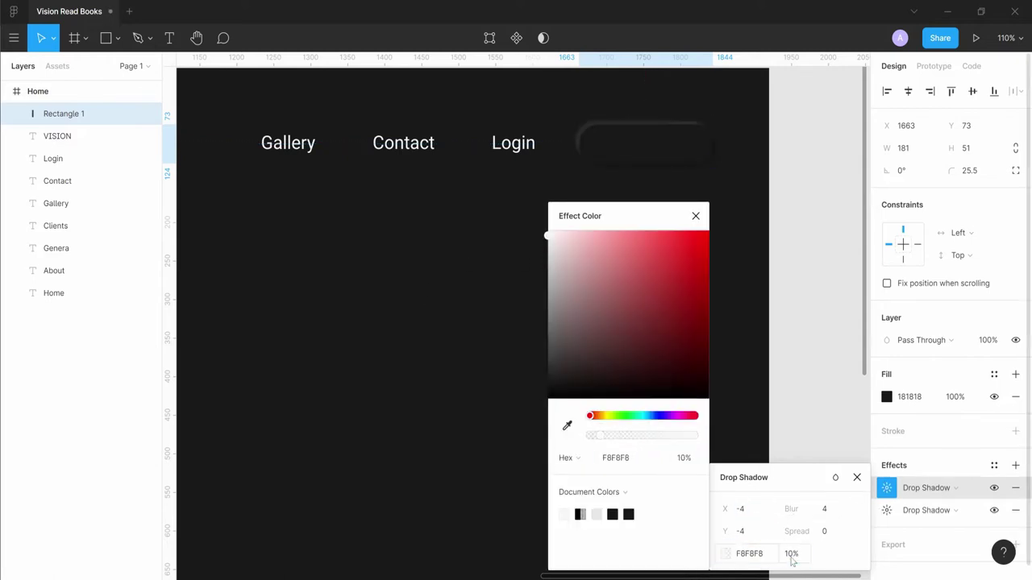
text(7)
key(Return)
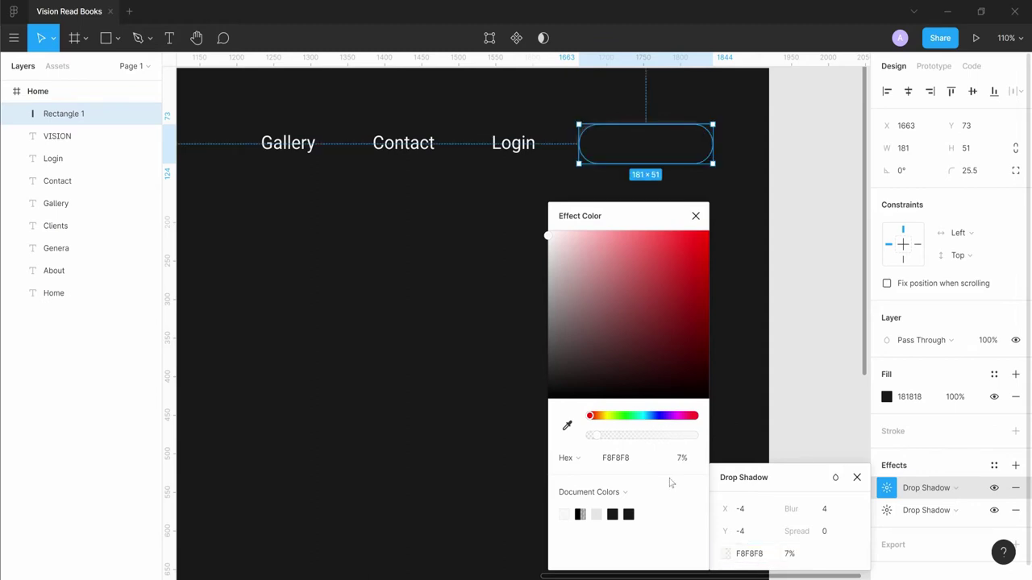
text(-2)
click(756, 530)
text(-2)
key(Return)
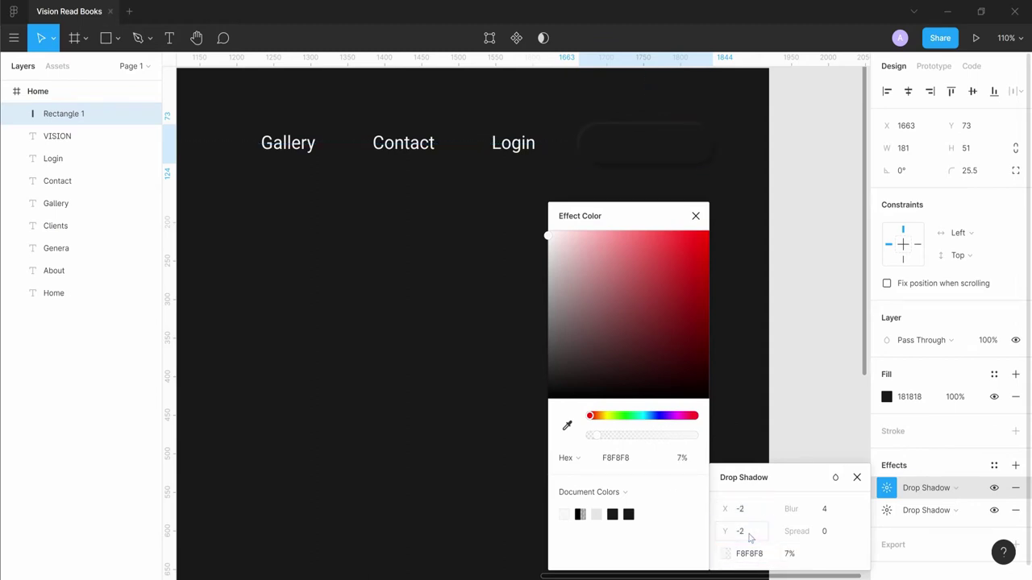
click(887, 511)
Step: Set the second shadow to black at 40% opacity with 2, 2 offset
click(736, 509)
key(Tab)
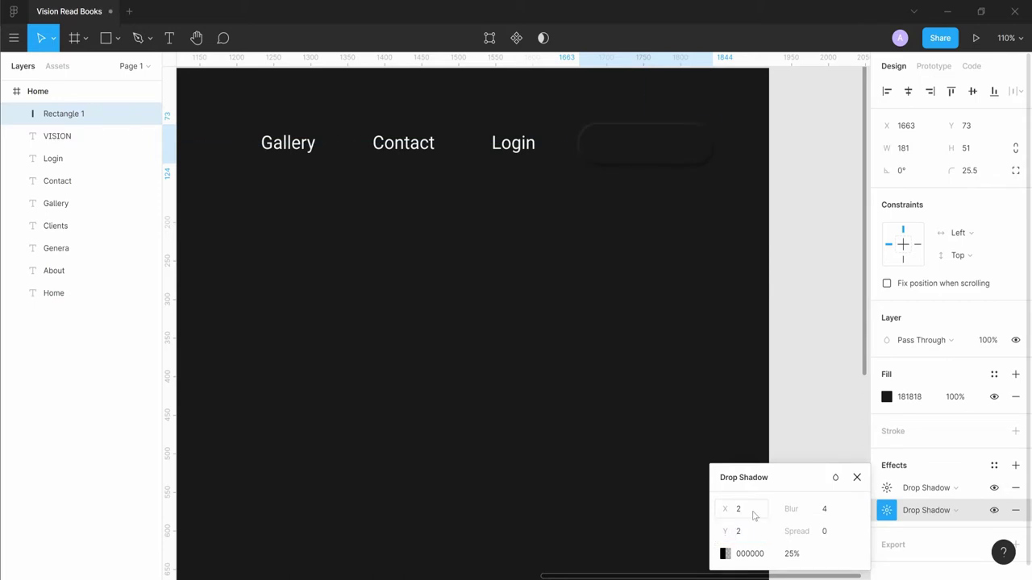
click(792, 555)
text(40)
click(751, 513)
click(778, 299)
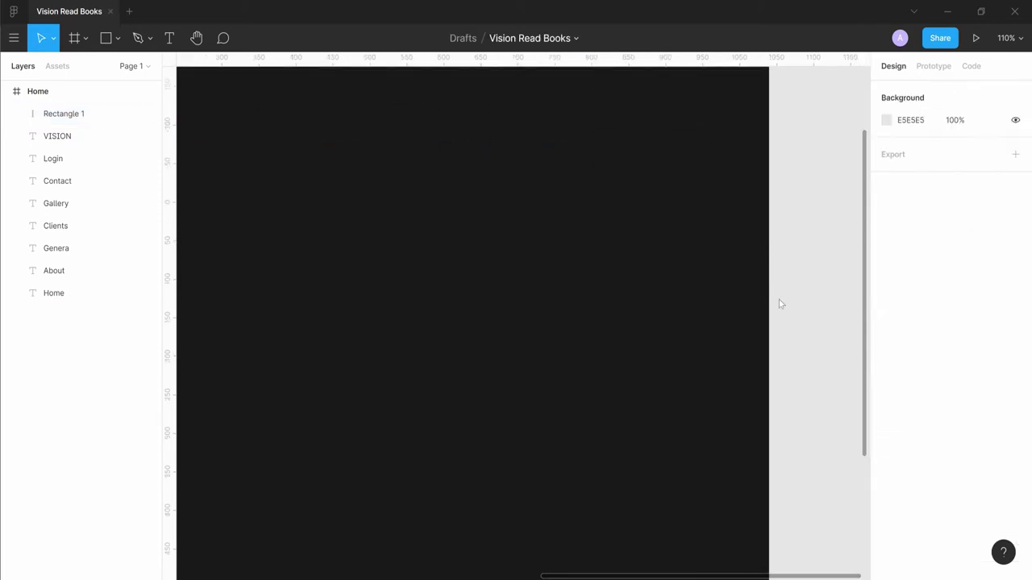
scroll(758, 301, down, 3)
scroll(691, 154, up, 3)
Step: Copy the Login text and paste it onto the pill
click(692, 155)
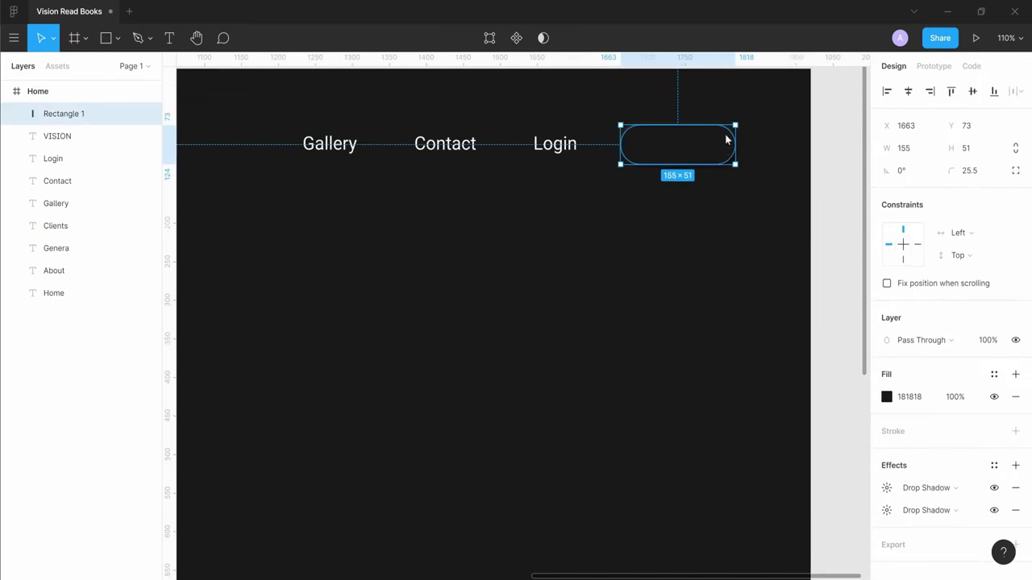
click(630, 184)
click(555, 143)
key(ctrl+d)
drag(555, 143, 605, 205)
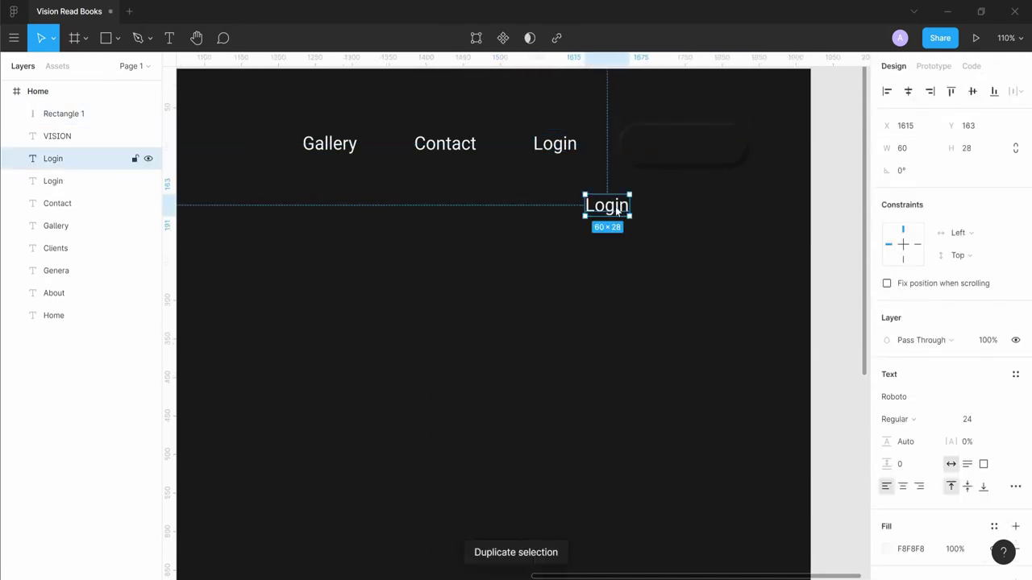
key(Delete)
click(663, 136)
key(ctrl+v)
Step: Reword the pasted text to the 'search ...' placeholder
double_click(661, 145)
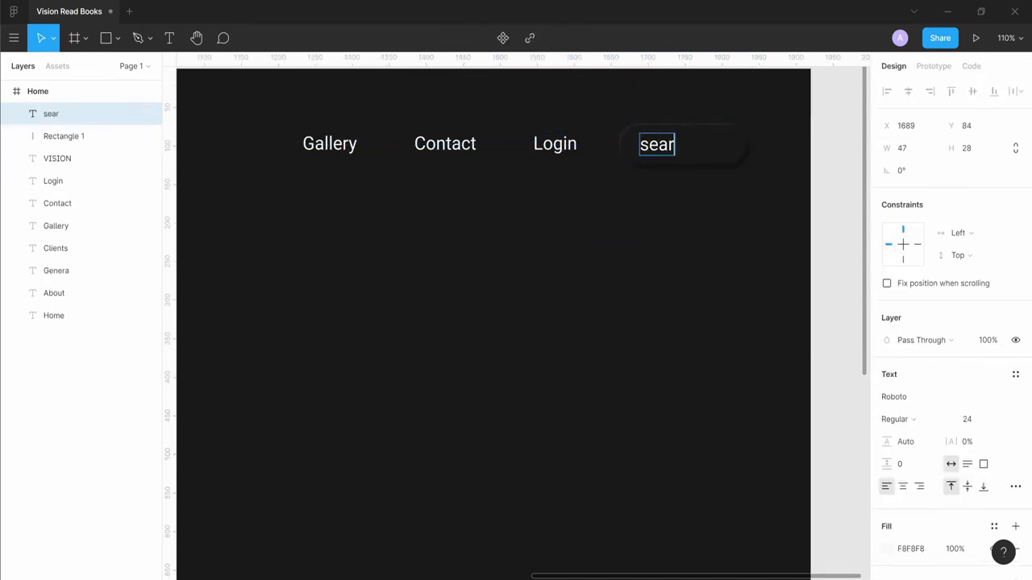
text(ch ...)
key(Escape)
key(Escape)
scroll(654, 218, up, 2)
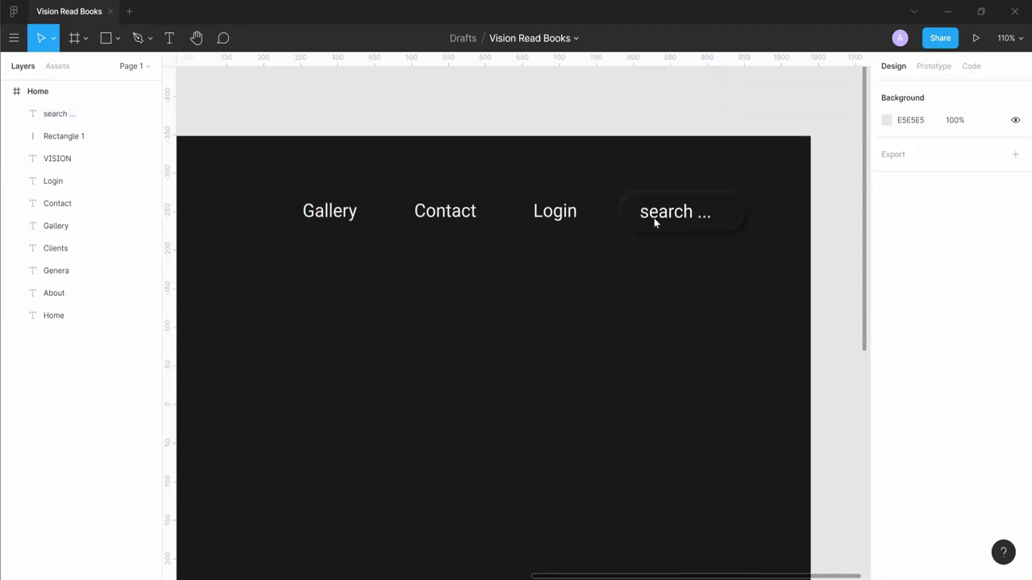
click(654, 218)
key(Escape)
Step: Duplicate the search pill into a 35×35 circle at the search box's right end
scroll(727, 269, up, 3)
scroll(727, 280, up, 3)
click(661, 278)
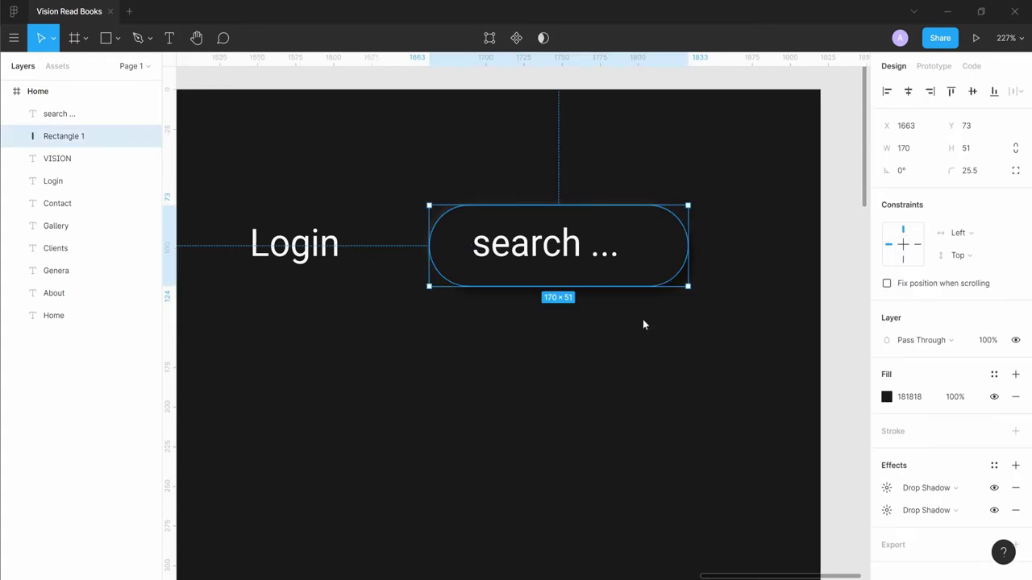
key(ctrl+d)
key(shift+Down)
key(shift+Down)
key(shift+Down)
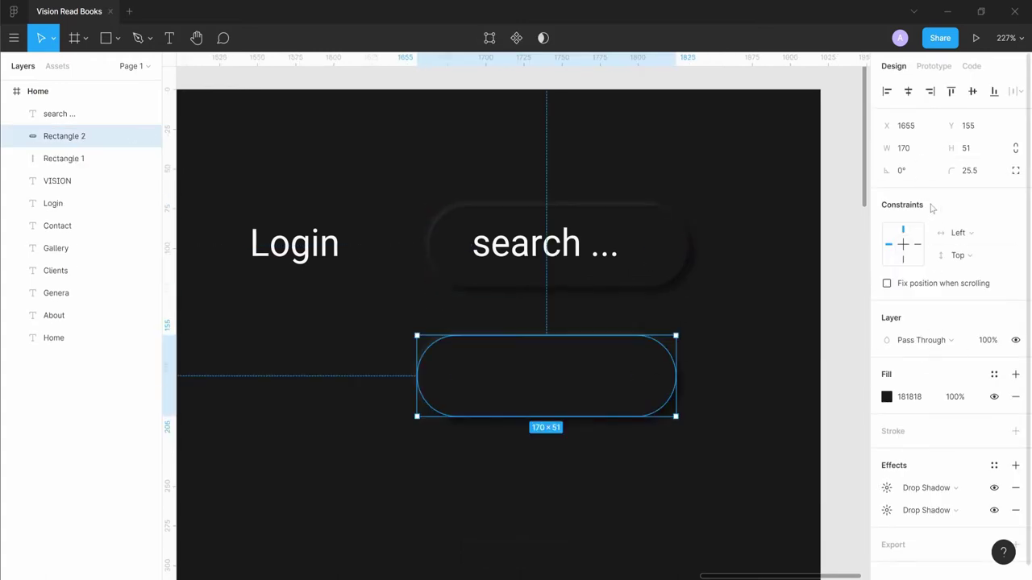
text(44)
key(Tab)
text(44)
key(Return)
drag(466, 377, 654, 245)
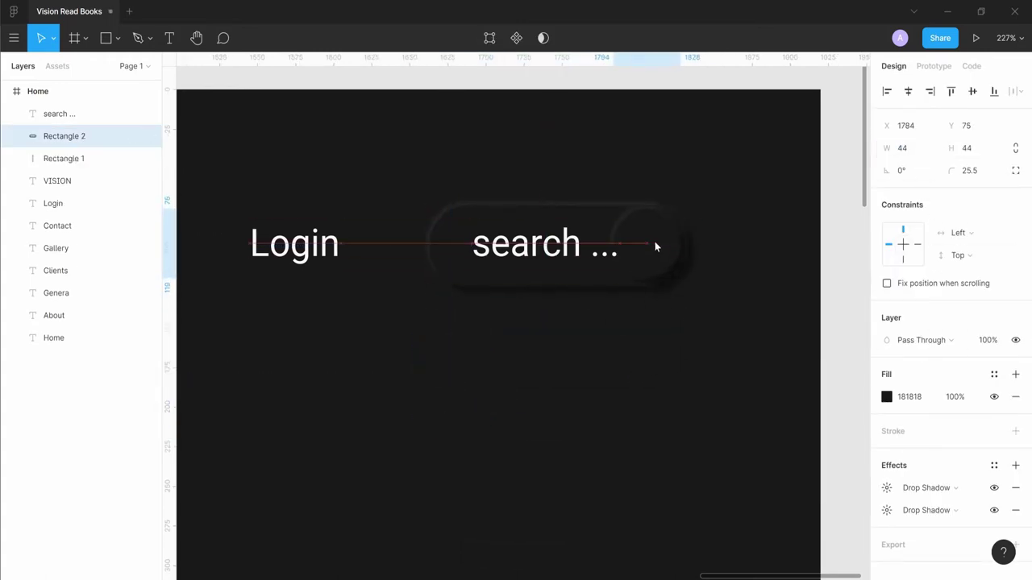
click(619, 306)
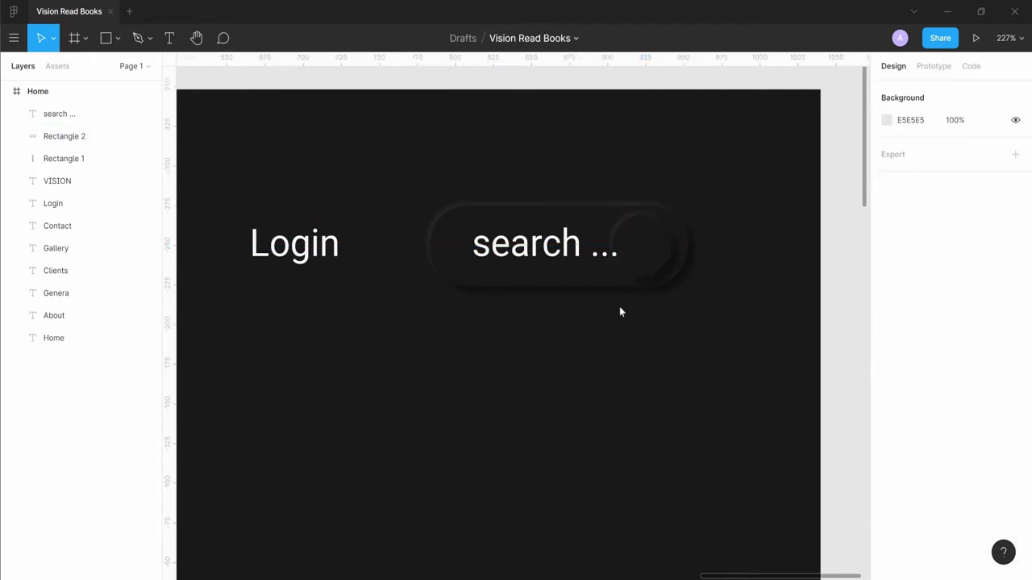
Step: Reduce the search placeholder text to font size 18 and re-centre it in the box
click(545, 243)
click(967, 419)
text(18)
key(Return)
drag(524, 241, 526, 248)
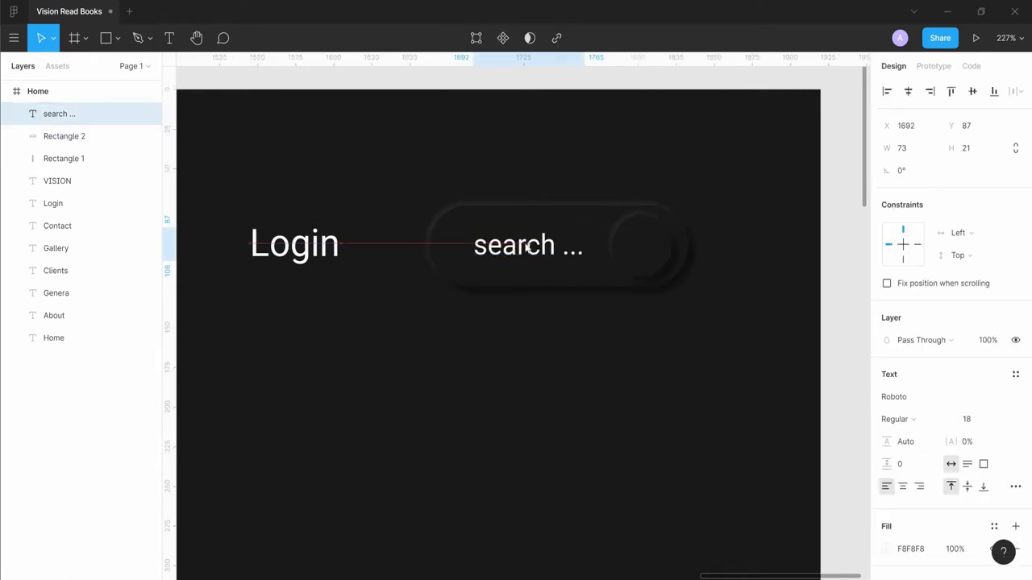
click(651, 235)
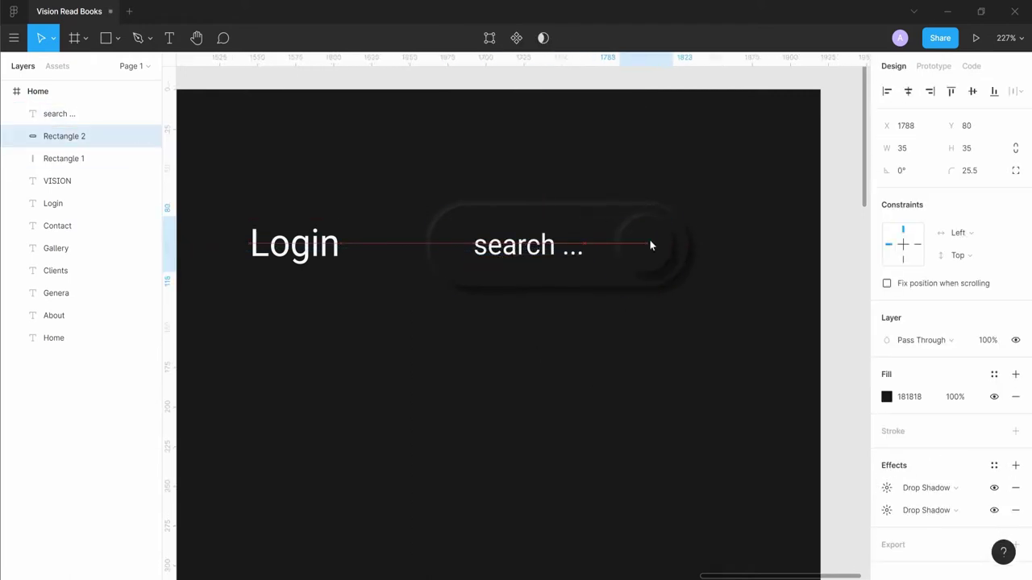
click(637, 331)
ctrl+scroll(637, 330, down, 5)
ctrl+scroll(716, 146, up, 4)
ctrl+scroll(649, 279, up, 1)
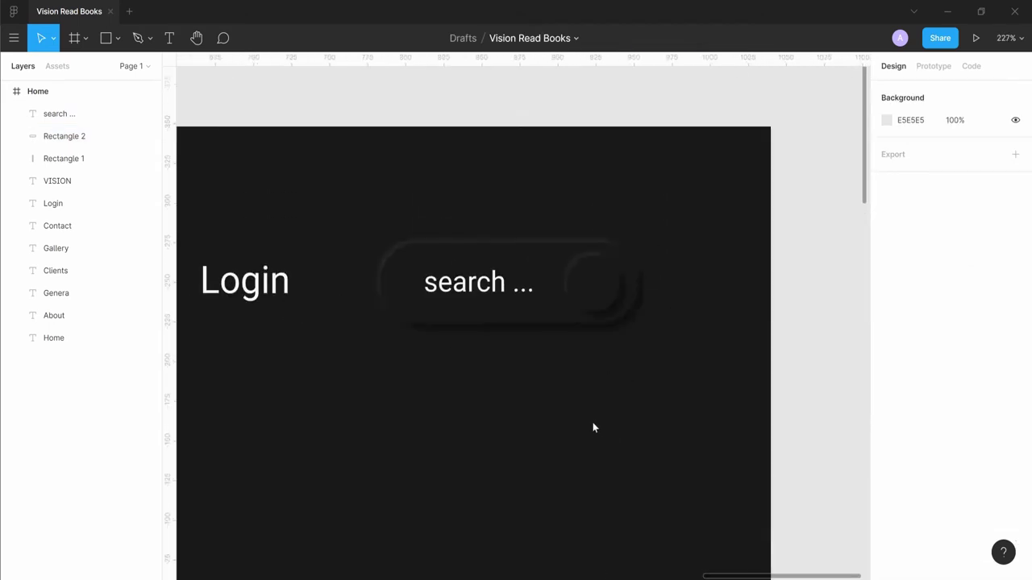
Step: Draw a small square and round it into a near-white outlined ring beside the search text
key(r)
drag(560, 383, 597, 420)
ctrl+scroll(571, 403, up, 5)
ctrl+scroll(572, 403, up, 3)
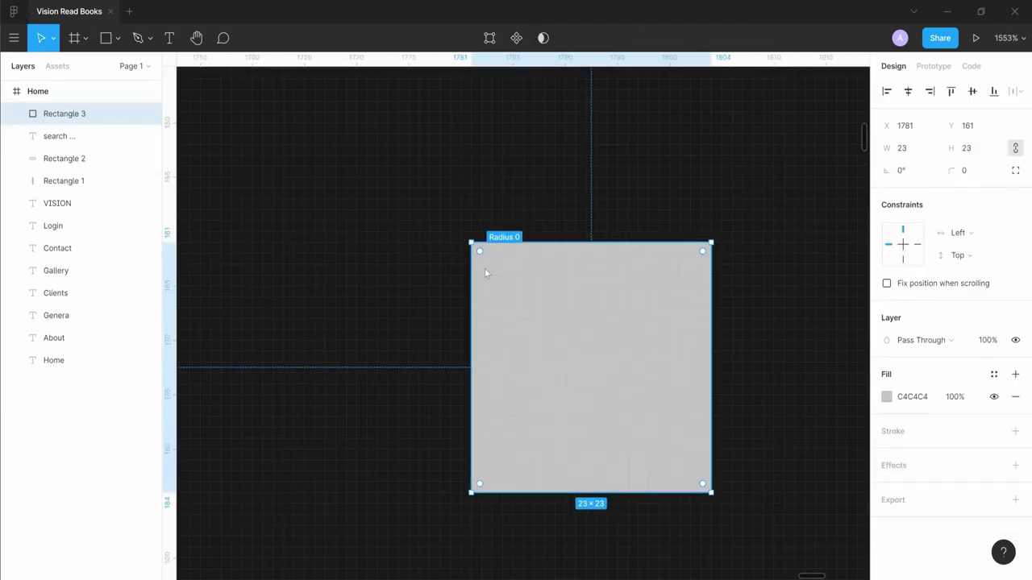
drag(486, 274, 593, 363)
click(1016, 396)
click(1015, 409)
click(887, 431)
drag(709, 399, 693, 252)
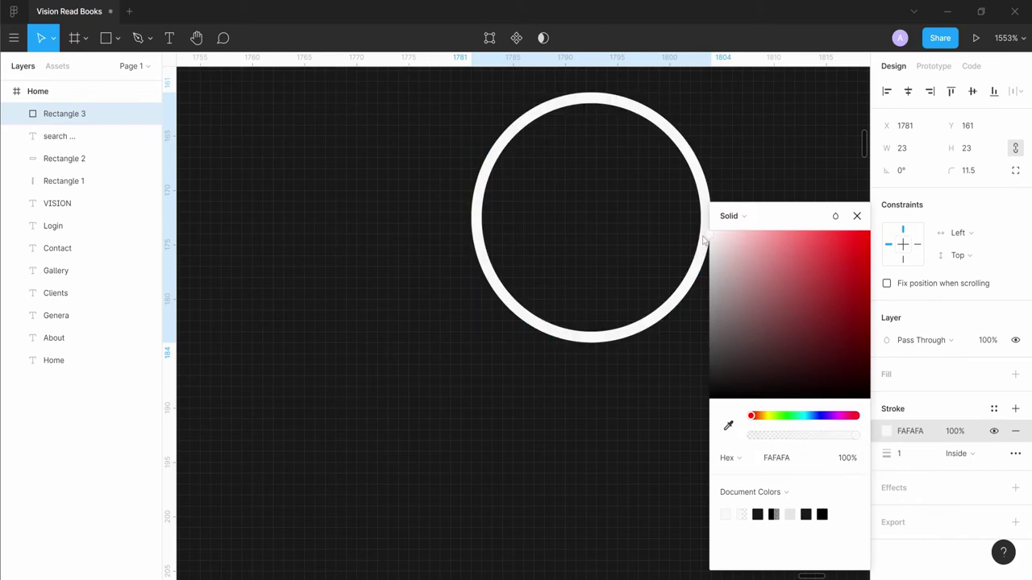
ctrl+scroll(694, 253, down, 5)
mouse_move(524, 470)
mouse_down()
mouse_move(540, 225)
mouse_move(564, 181)
mouse_up()
click(573, 265)
ctrl+scroll(574, 265, up, 2)
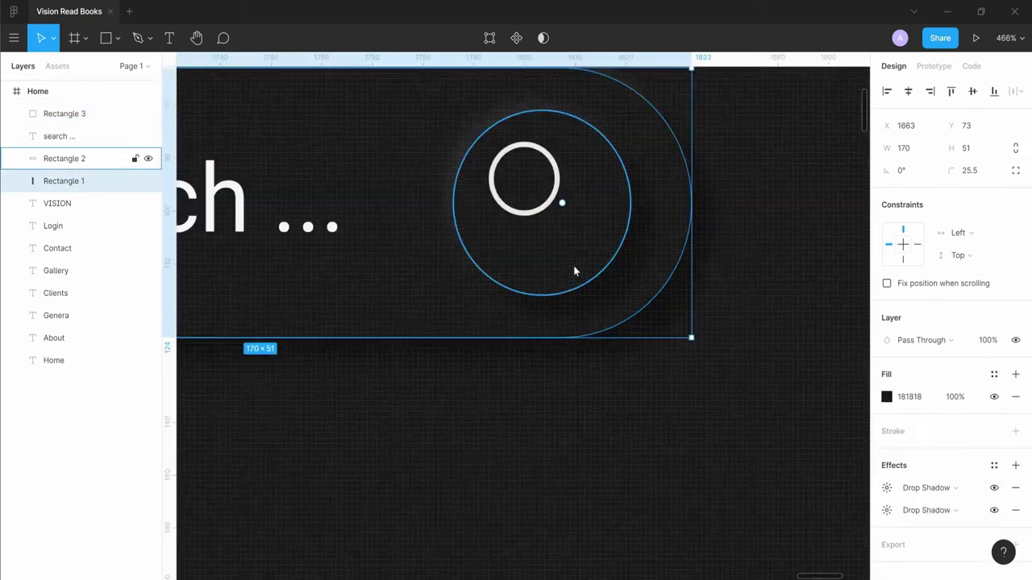
Step: Draw a thin rectangle bar to serve as the magnifier handle
key(r)
drag(557, 403, 562, 454)
ctrl+scroll(546, 408, up, 3)
ctrl+scroll(572, 365, up, 5)
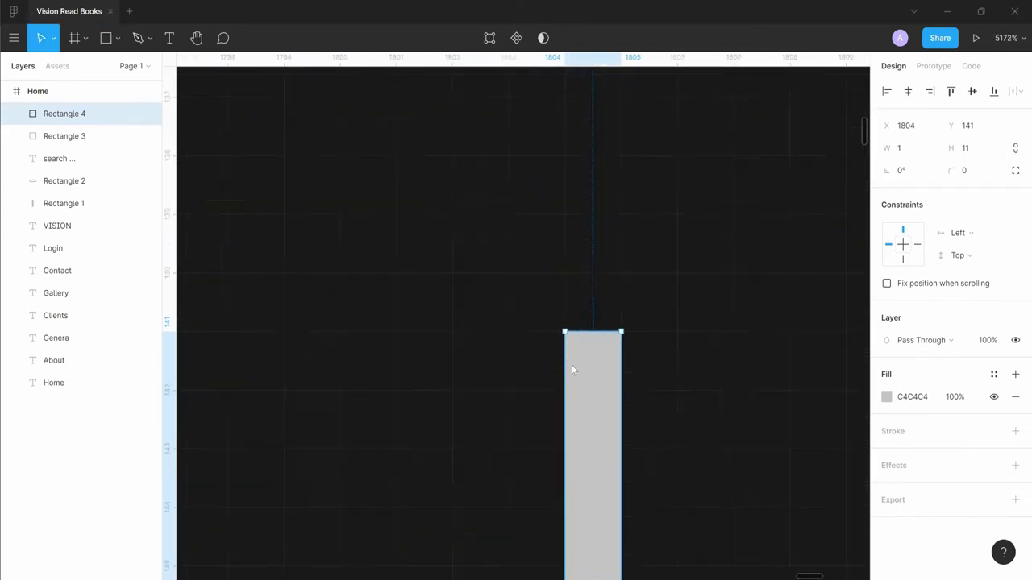
ctrl+scroll(571, 365, up, 5)
ctrl+scroll(635, 347, down, 5)
ctrl+scroll(534, 157, down, 3)
click(520, 84)
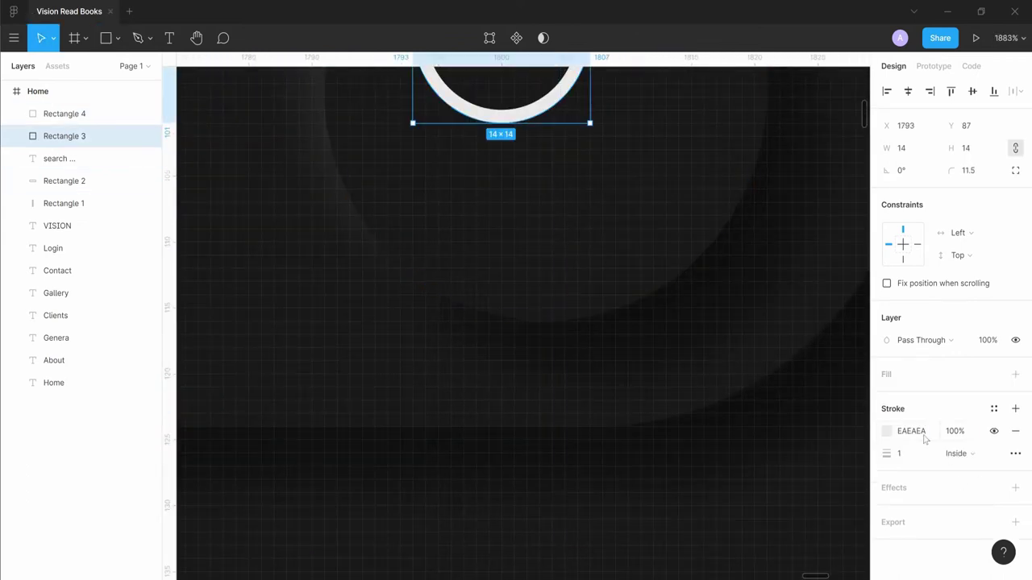
click(911, 432)
scroll(537, 482, down, 3)
click(558, 482)
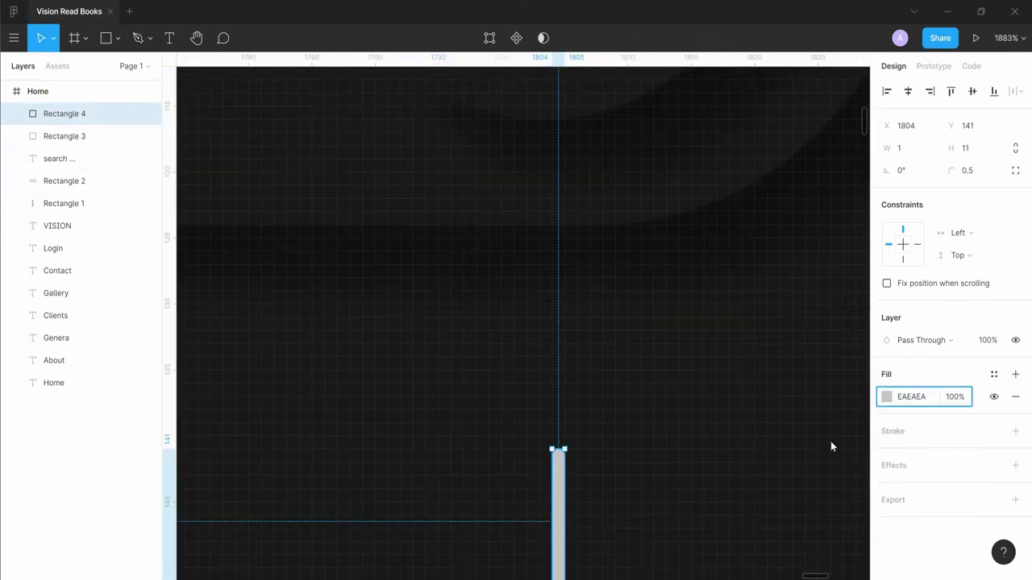
scroll(524, 322, down, 5)
scroll(524, 322, up, 3)
Step: Rotate the handle bar to 50° and place it against the ring
click(585, 189)
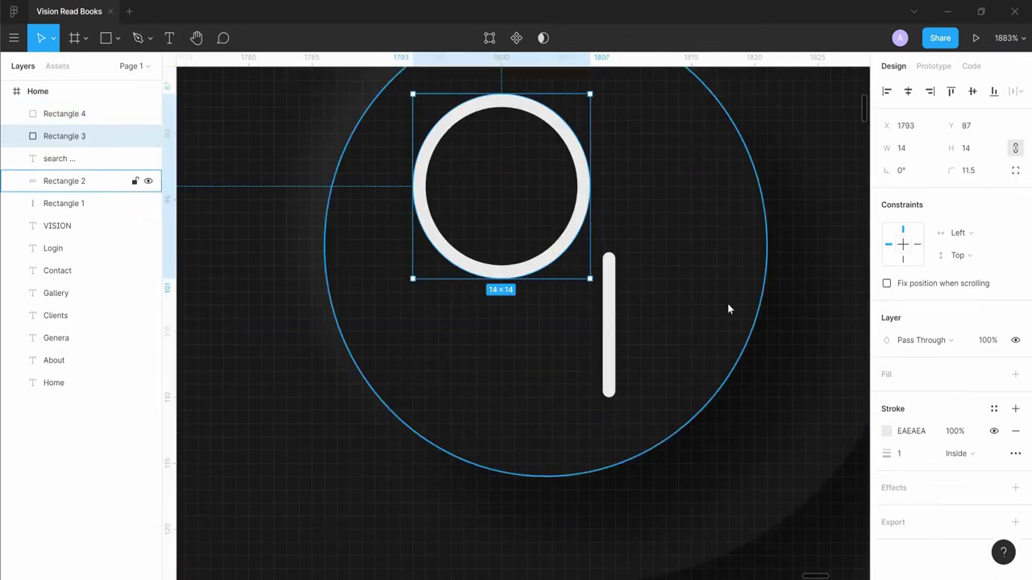
click(607, 333)
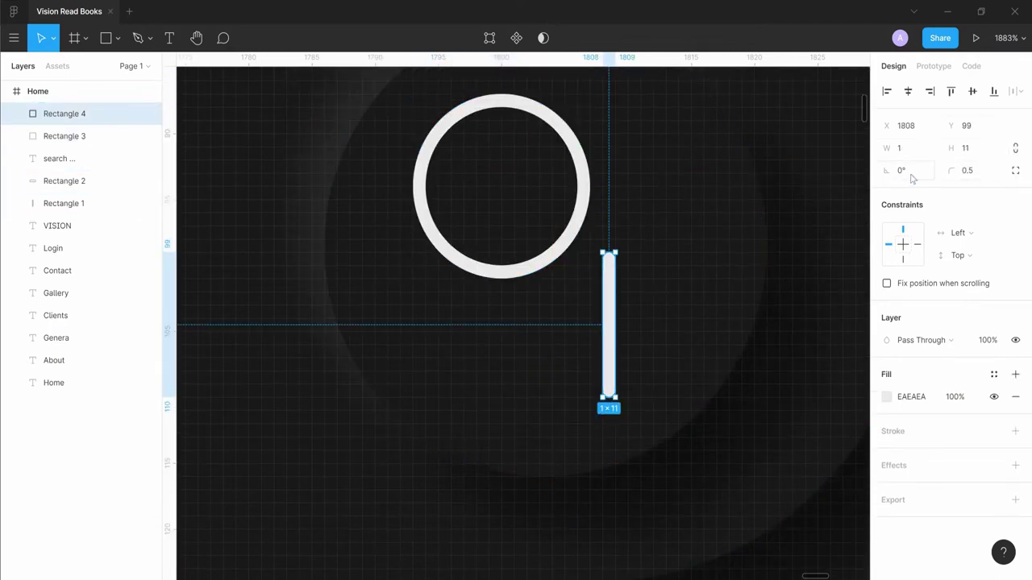
text(45)
key(Return)
drag(612, 328, 622, 298)
click(760, 358)
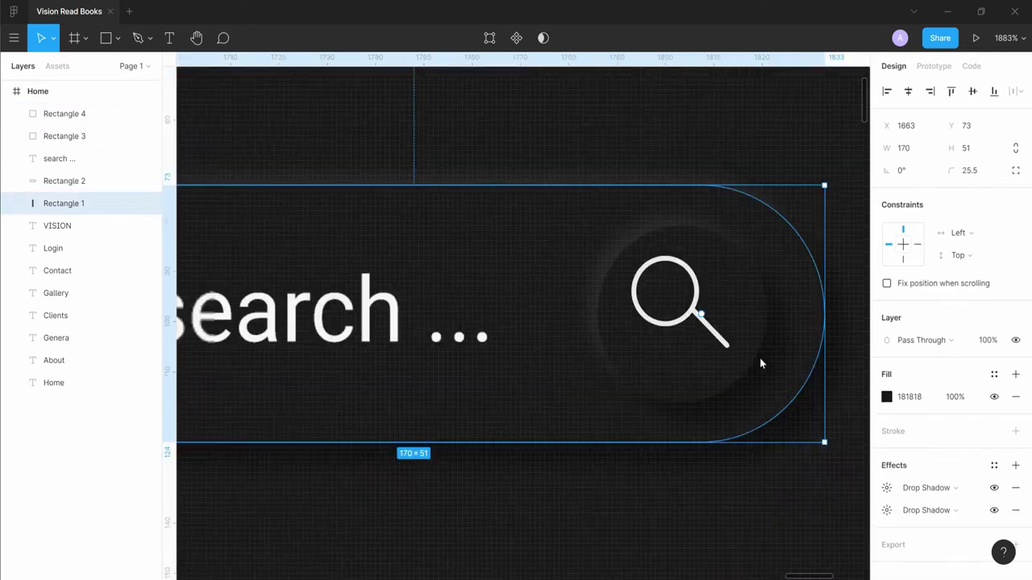
key(Escape)
scroll(735, 401, up, 5)
click(734, 305)
text(0)
key(Return)
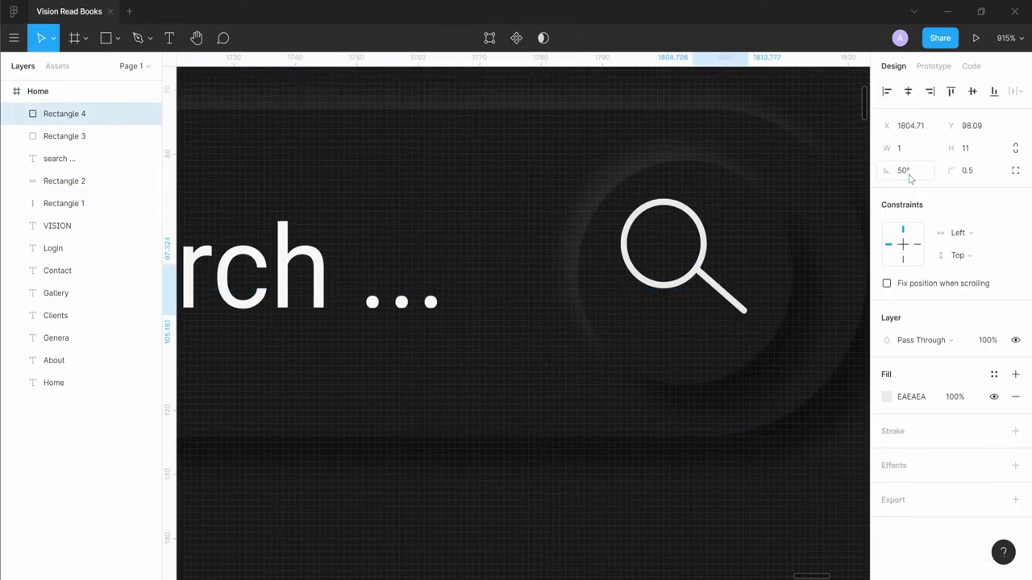
Step: Shorten the handle to 7.69 height and group it with the ring as one icon
scroll(735, 288, up, 5)
scroll(735, 288, up, 2)
drag(617, 489, 562, 414)
scroll(562, 414, down, 7)
shift+click(539, 379)
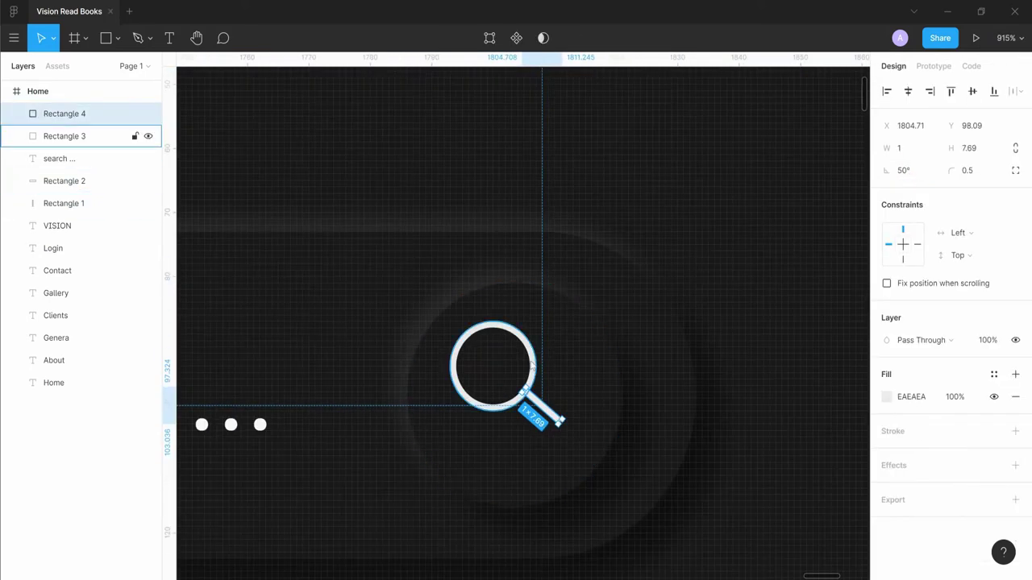
key(ctrl+g)
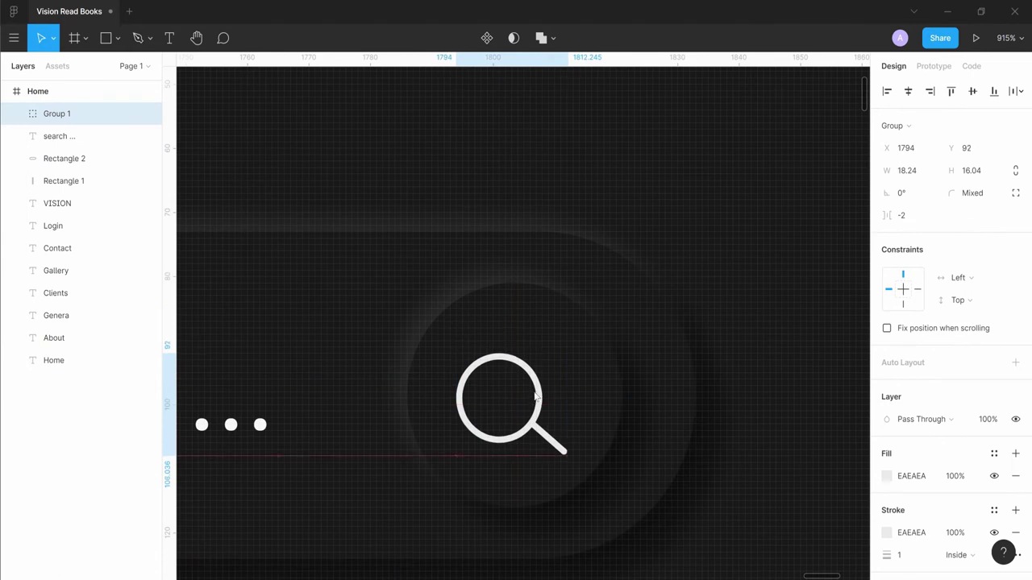
Step: Group the magnifier icon with its circle button as Group 2
shift+click(589, 349)
key(ctrl+g)
scroll(752, 295, down, 4)
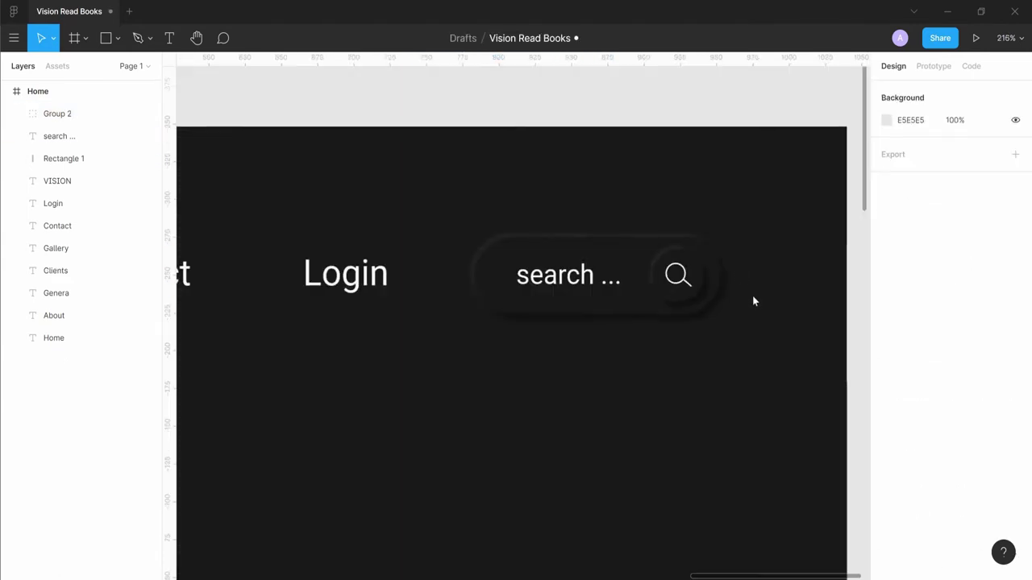
scroll(716, 321, up, 2)
Step: Tighten the circle's light drop shadow to offset -1/-2 with blur 2
double_click(657, 232)
click(886, 465)
click(739, 500)
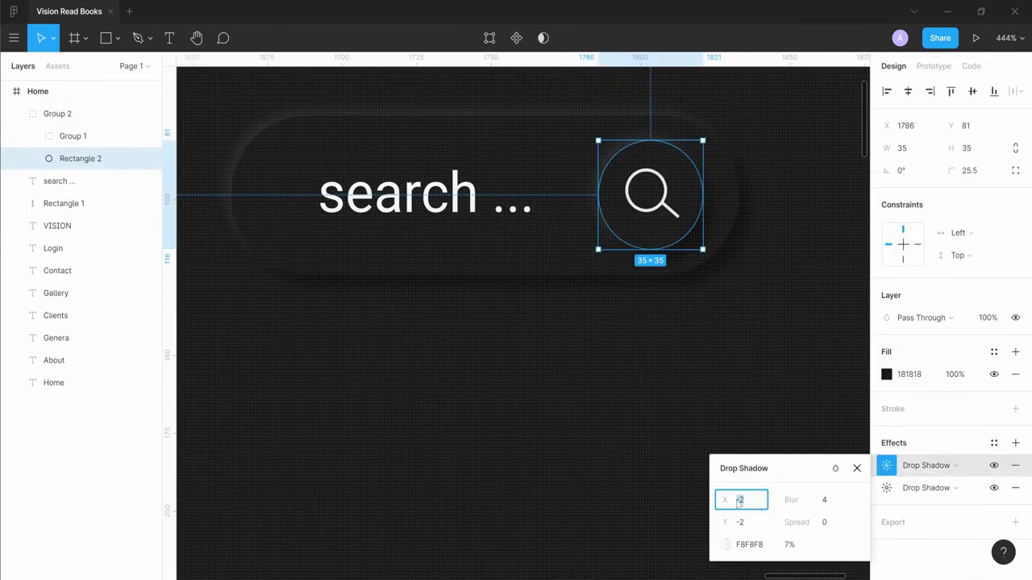
text(2)
key(Return)
key(Escape)
key(Tab)
double_click(688, 168)
click(886, 397)
click(755, 456)
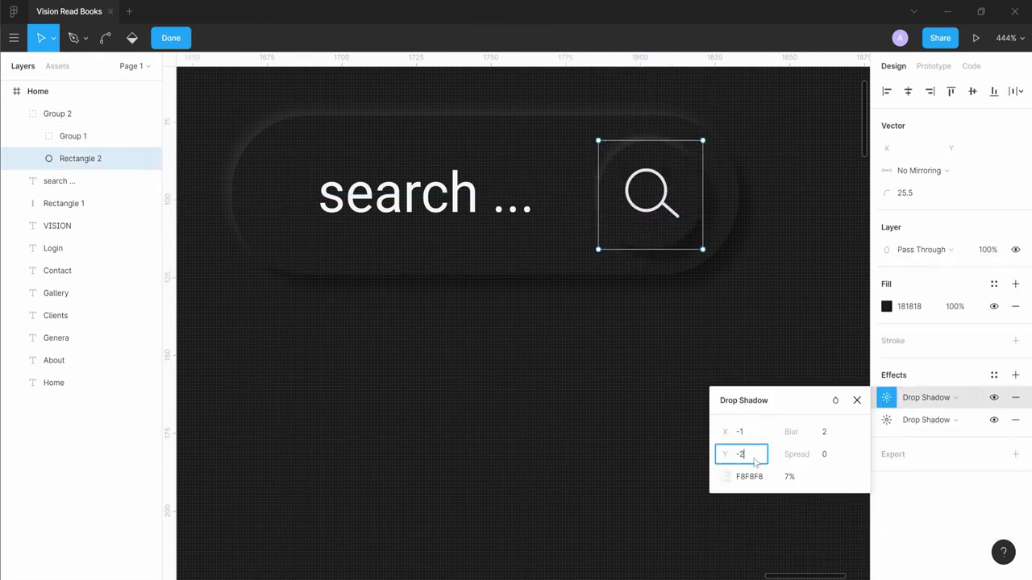
text(-1)
click(886, 420)
click(757, 456)
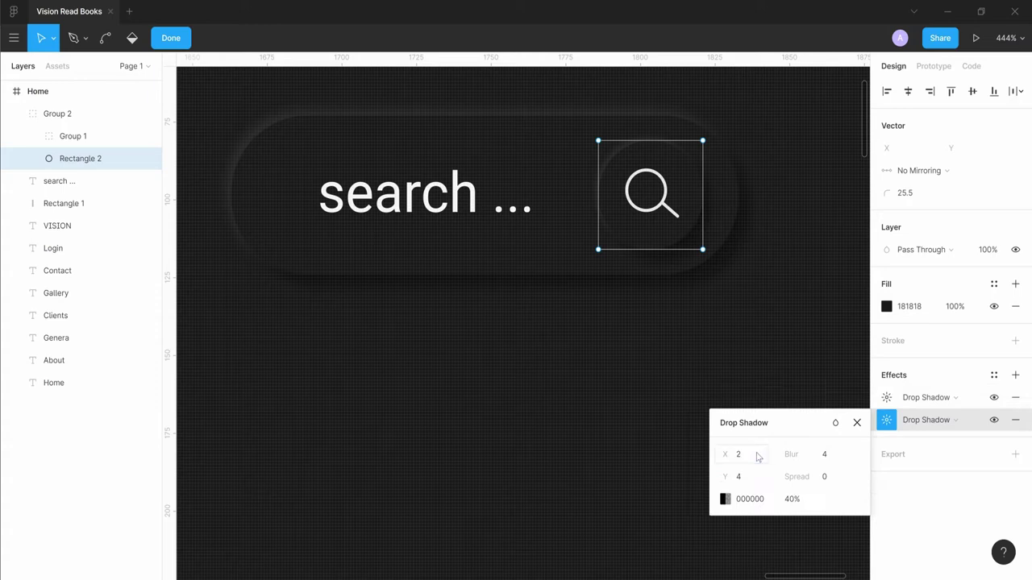
click(559, 404)
Step: Group the search text, circle button and background into a layer named 'search'
scroll(580, 378, down, 5)
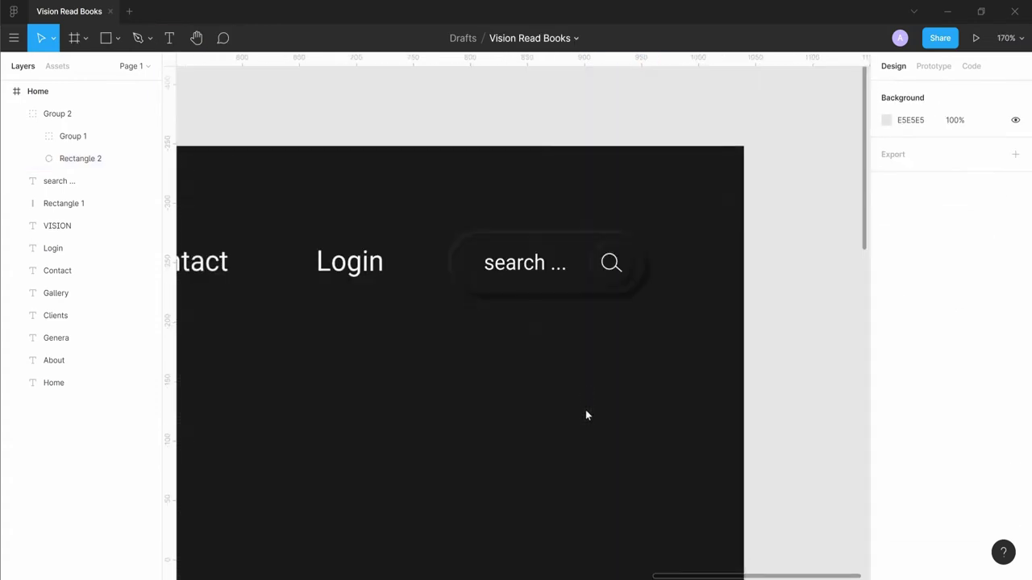
scroll(586, 410, down, 3)
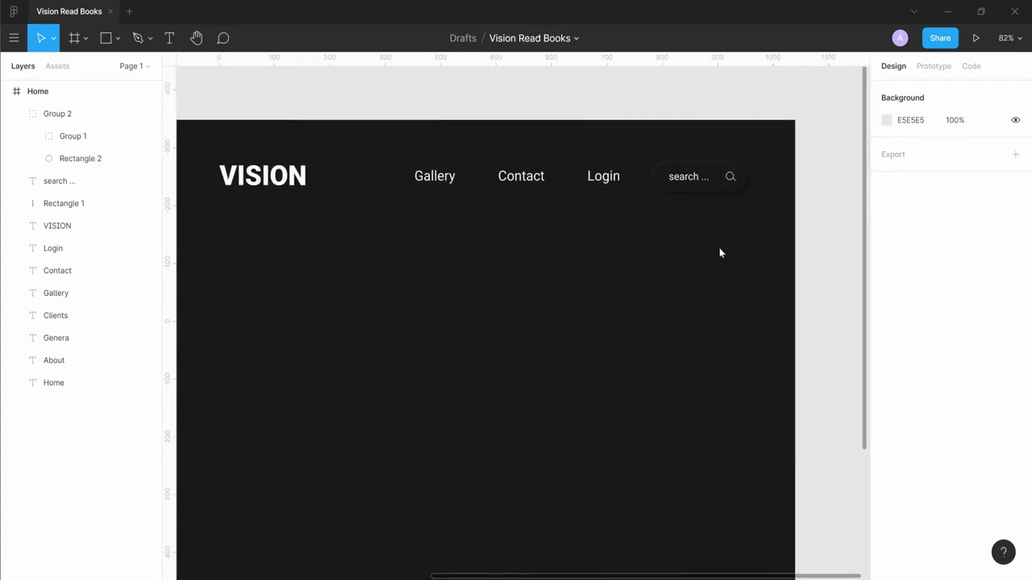
scroll(710, 218, up, 2)
click(686, 242)
shift+click(652, 233)
shift+click(660, 247)
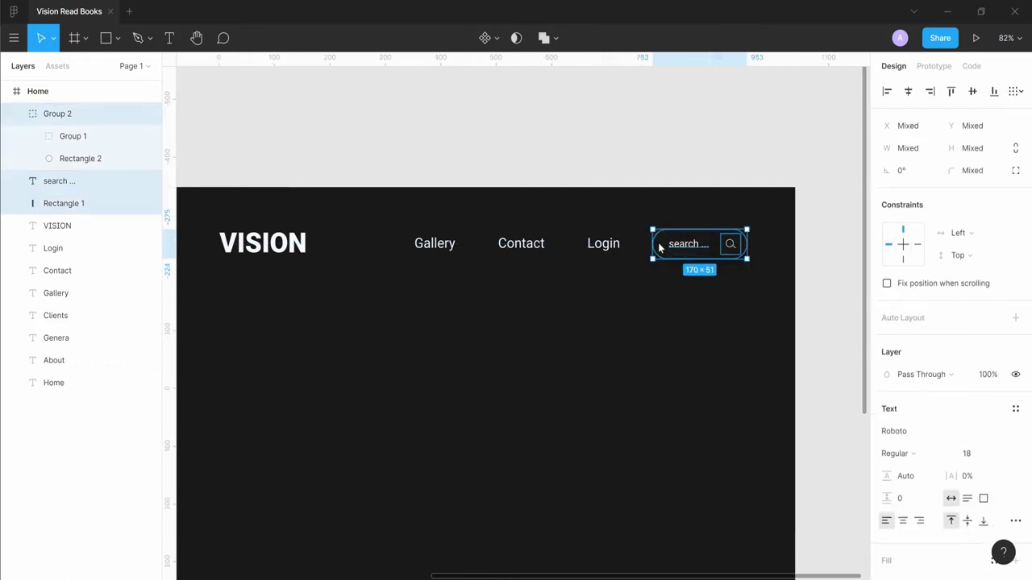
key(ctrl+g)
double_click(56, 114)
text(search)
key(Return)
key(Escape)
Step: Nudge the search group right and select all navbar items from Home to search
scroll(518, 338, down, 5)
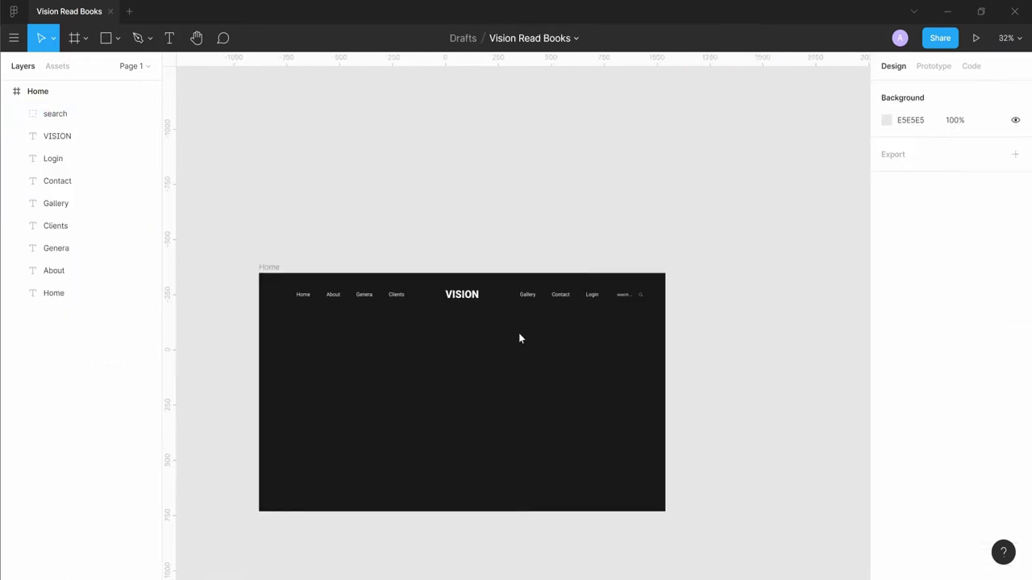
scroll(684, 283, up, 2)
scroll(749, 233, up, 4)
mouse_move(749, 233)
mouse_down()
mouse_move(811, 233)
mouse_move(750, 233)
mouse_move(765, 235)
mouse_up()
click(733, 207)
click(732, 225)
shift+click(636, 233)
shift+click(536, 234)
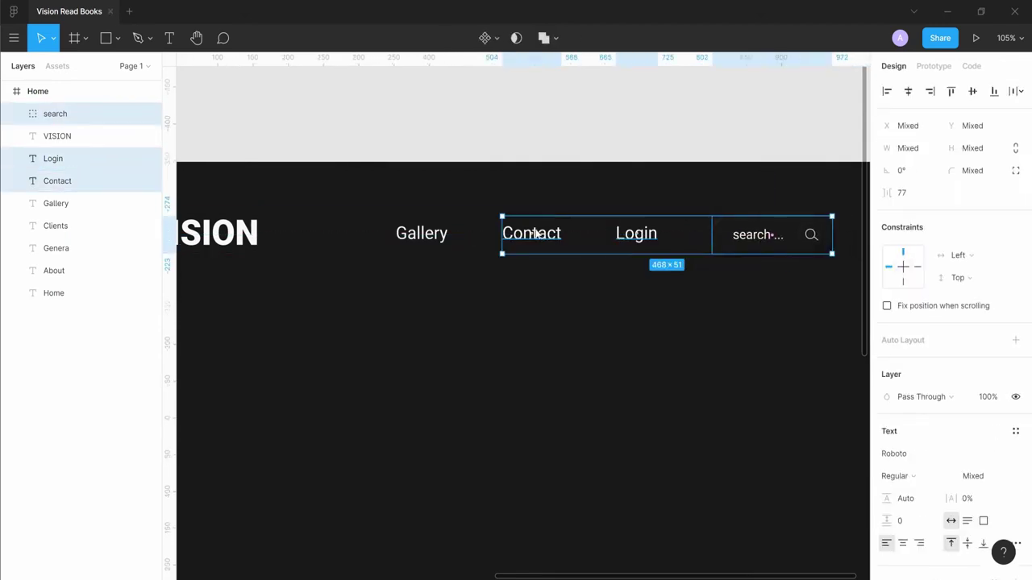
shift+click(422, 233)
scroll(528, 308, down, 5)
shift+click(429, 286)
shift+click(364, 287)
shift+click(331, 287)
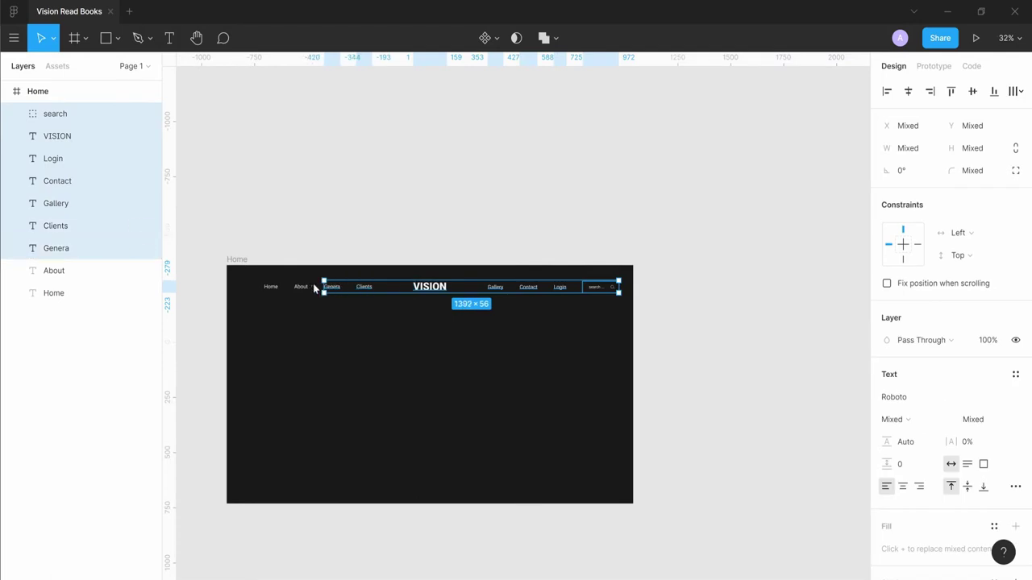
shift+click(301, 287)
shift+click(271, 287)
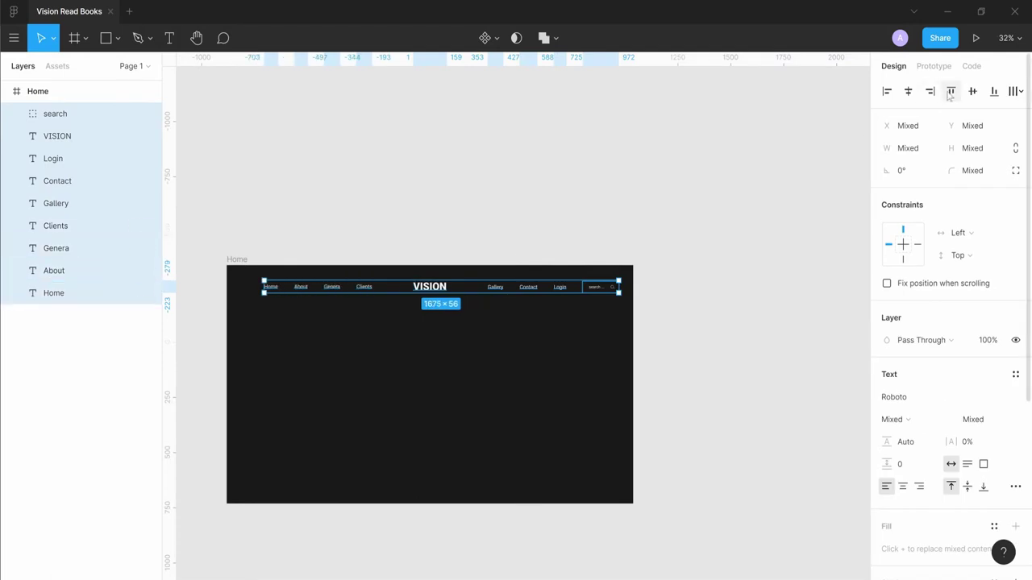
click(776, 230)
Step: Set 80 spacing between the navbar items on both sides of VISION
scroll(535, 358, up, 3)
scroll(677, 260, down, 1)
scroll(610, 266, up, 3)
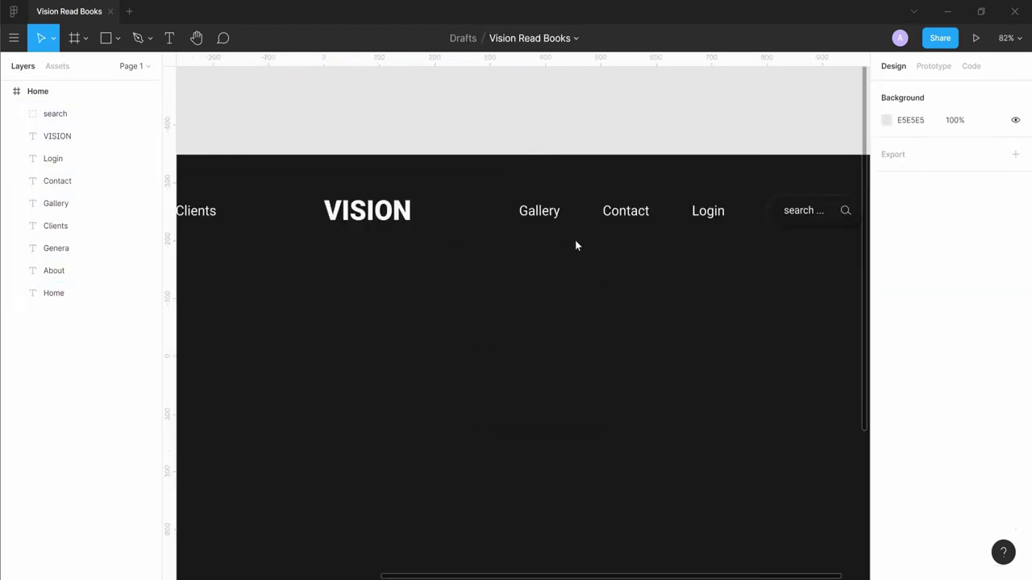
scroll(576, 246, up, 4)
scroll(569, 288, down, 2)
drag(365, 267, 647, 271)
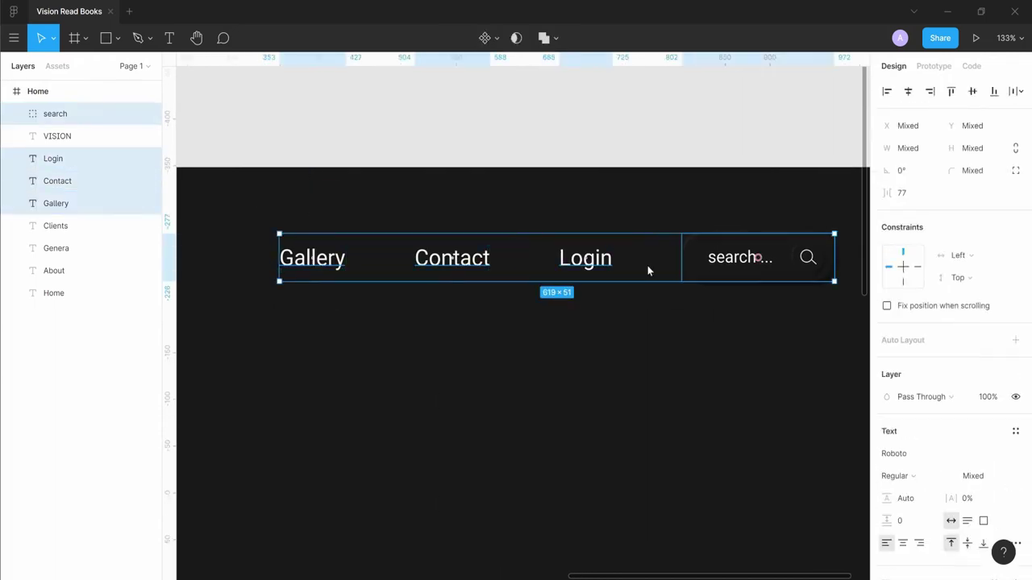
scroll(648, 271, up, 5)
scroll(636, 235, up, 1)
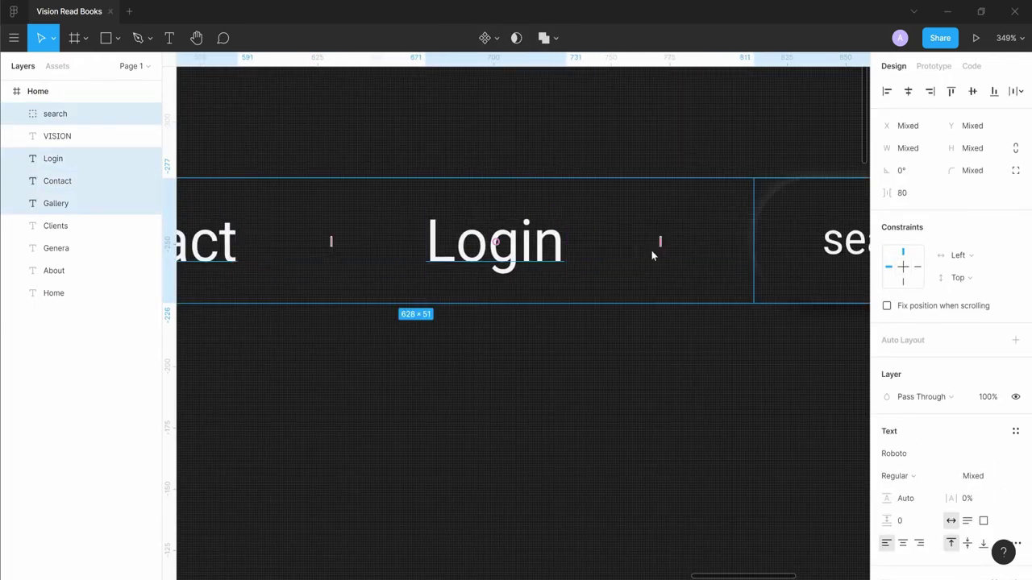
scroll(677, 274, down, 5)
scroll(703, 297, up, 2)
drag(622, 234, 408, 234)
scroll(436, 237, up, 5)
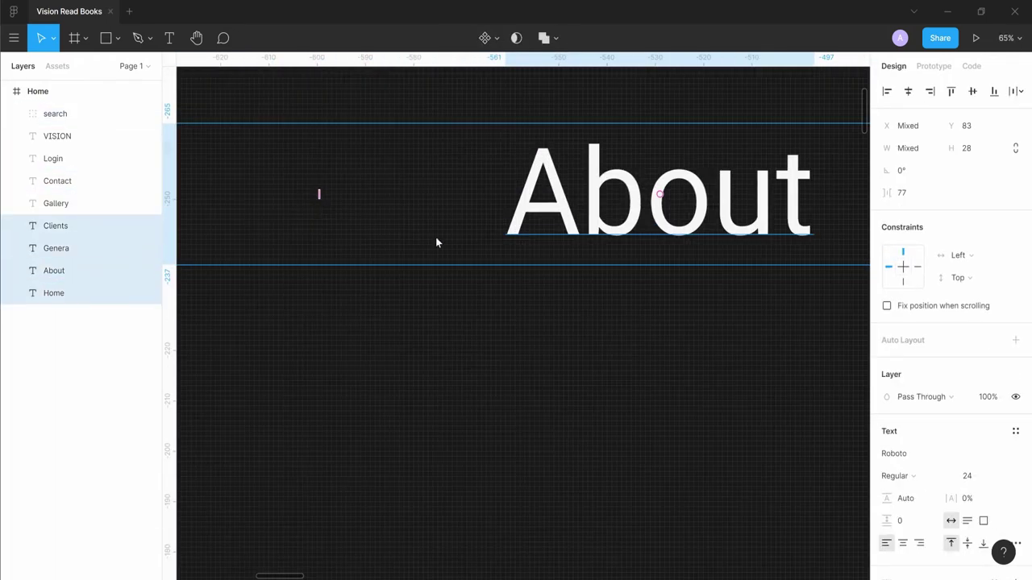
drag(325, 189, 313, 192)
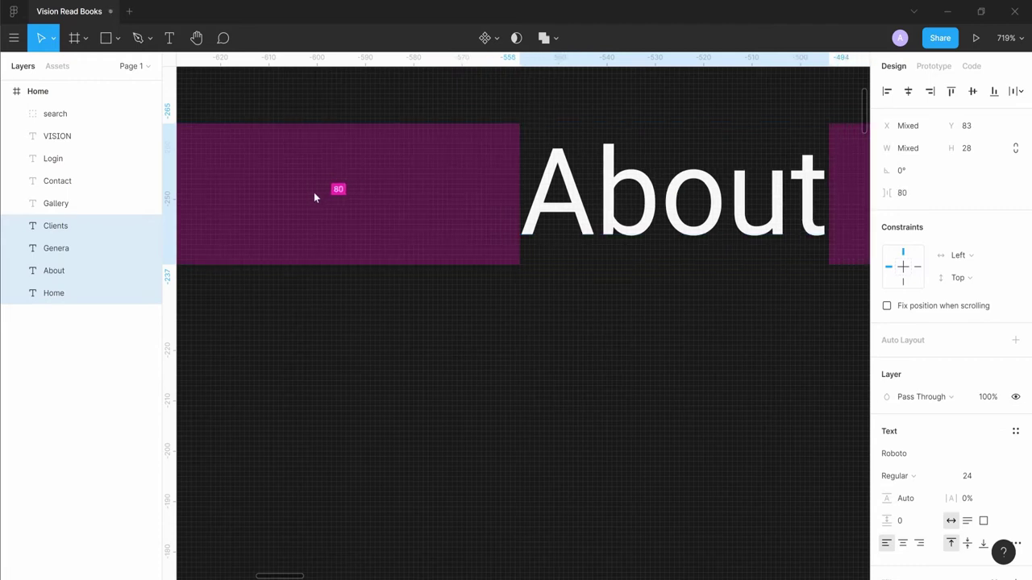
Step: Check the VISION title's position within the evenly spaced navbar
scroll(363, 266, down, 5)
scroll(452, 323, down, 5)
scroll(516, 282, up, 2)
click(532, 274)
scroll(500, 258, up, 1)
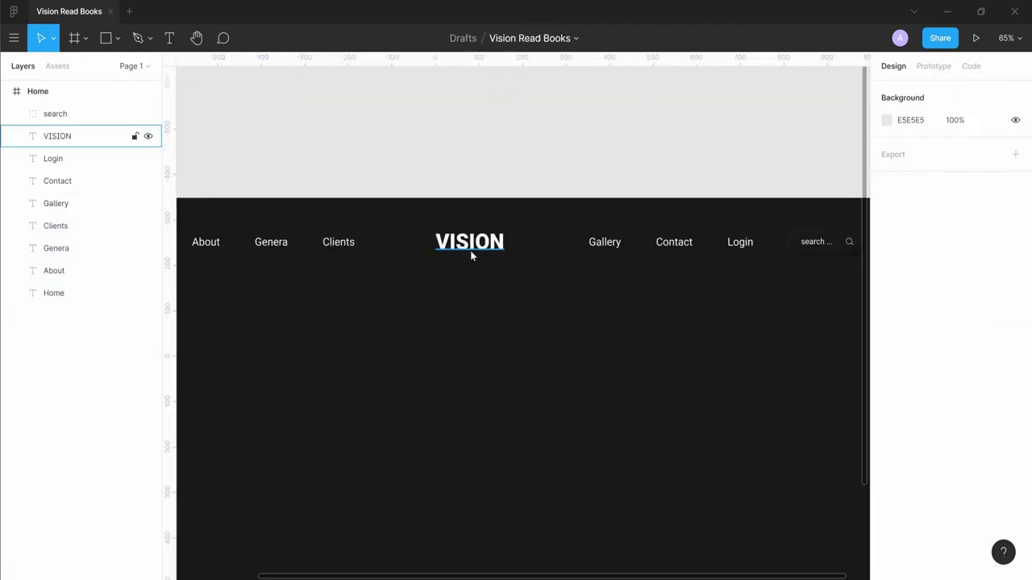
click(474, 246)
click(472, 279)
scroll(489, 280, down, 5)
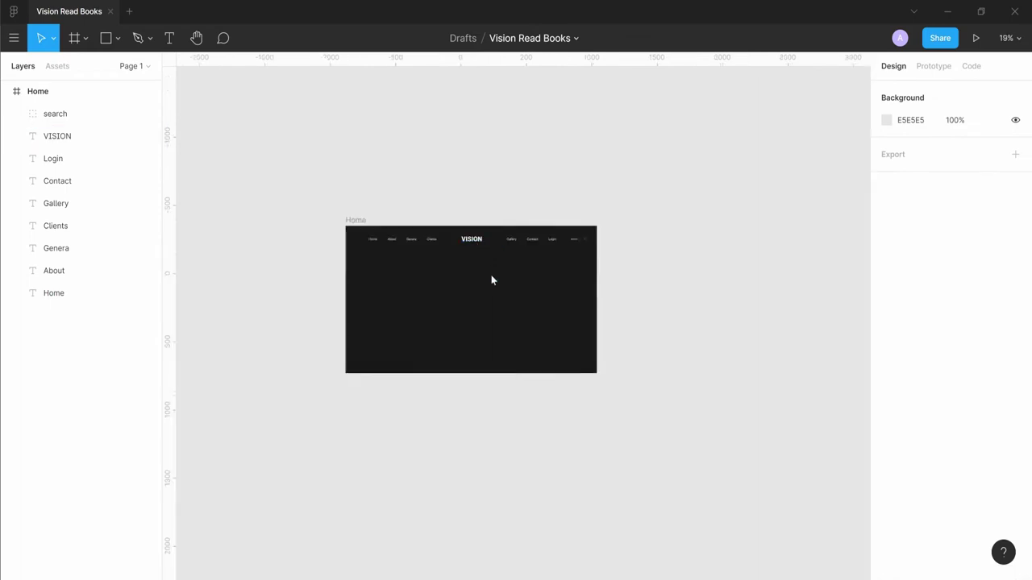
scroll(492, 280, up, 1)
Step: Group the navbar items and centre the group horizontally in the frame
drag(342, 235, 626, 226)
key(ctrl+g)
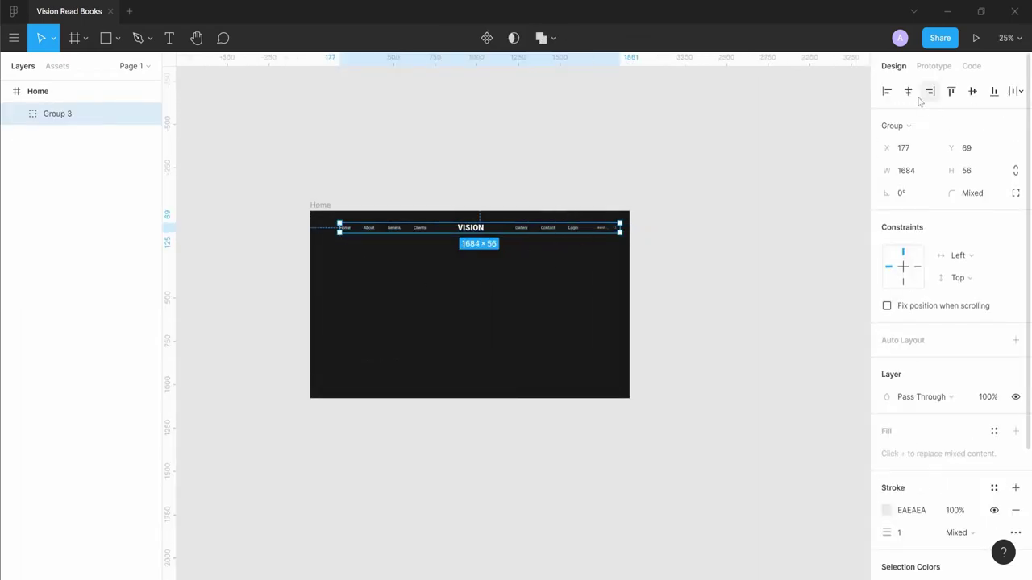
click(908, 92)
click(650, 279)
scroll(511, 251, up, 2)
Step: Inspect the navbar group's VISION title, Contact text and search group
double_click(477, 146)
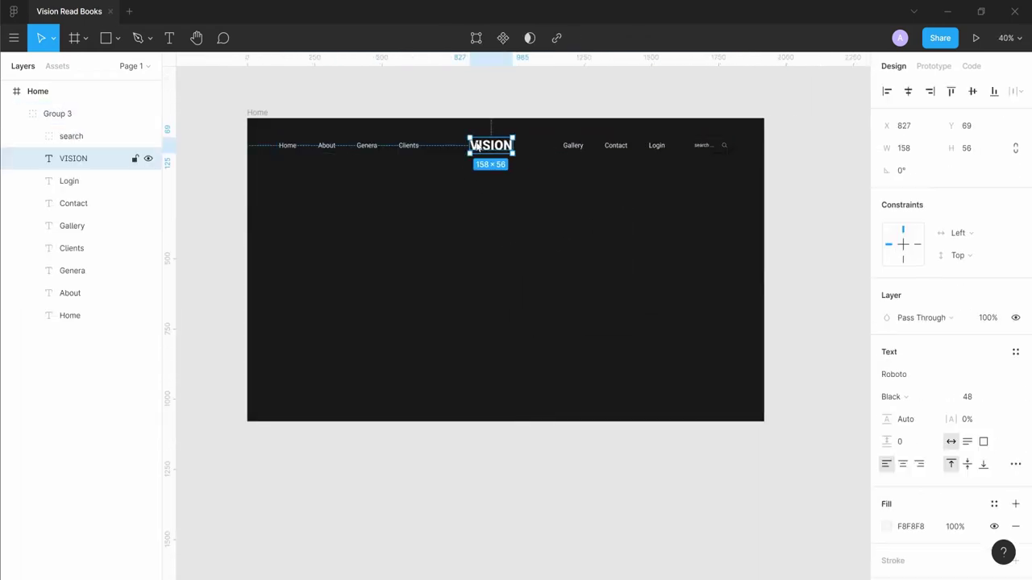
click(710, 218)
double_click(615, 146)
scroll(734, 148, up, 1)
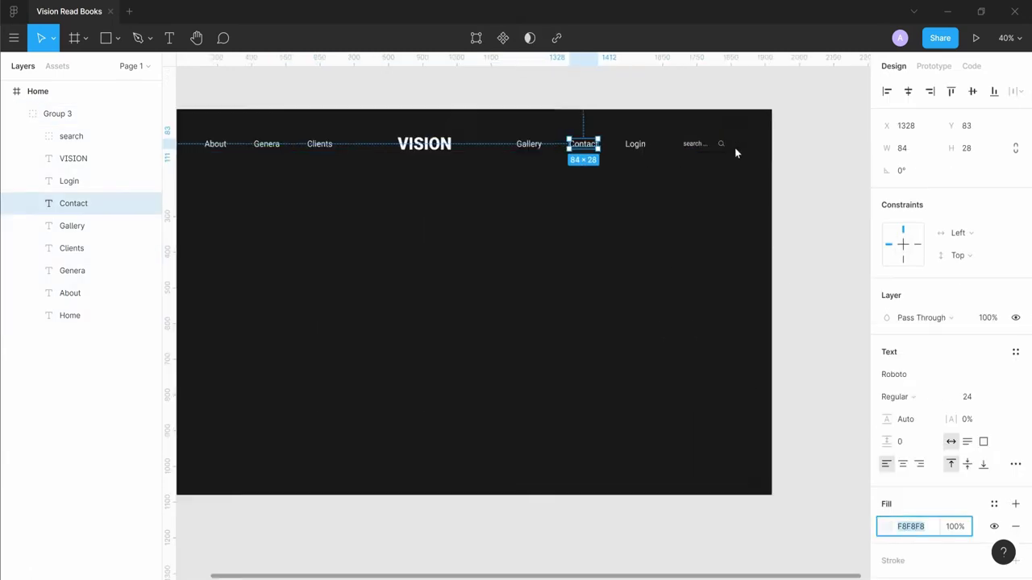
click(735, 148)
scroll(691, 117, up, 5)
click(635, 408)
scroll(437, 331, down, 5)
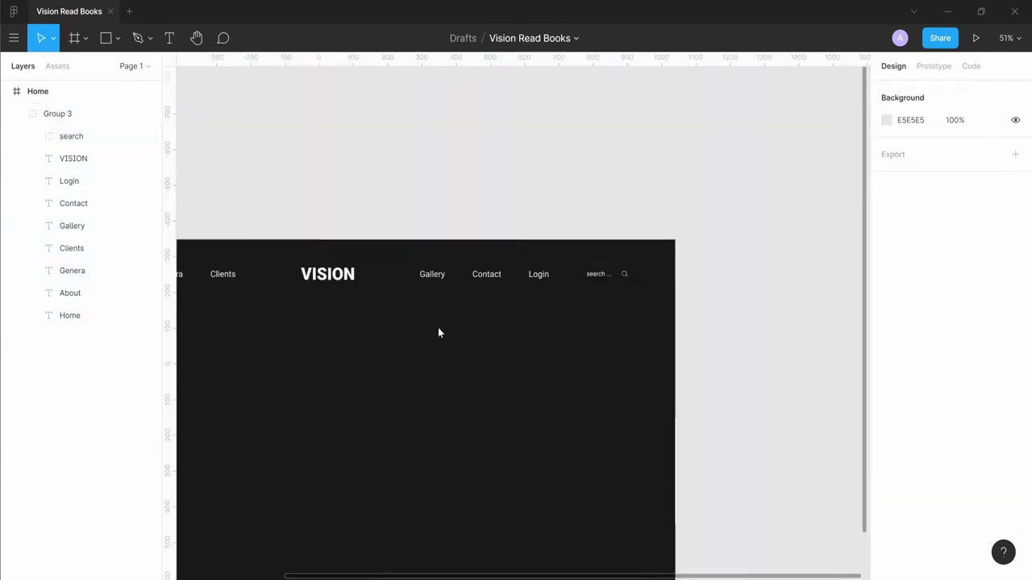
Step: Colour the VISION title bright green 44DC81
double_click(491, 256)
click(886, 526)
click(792, 416)
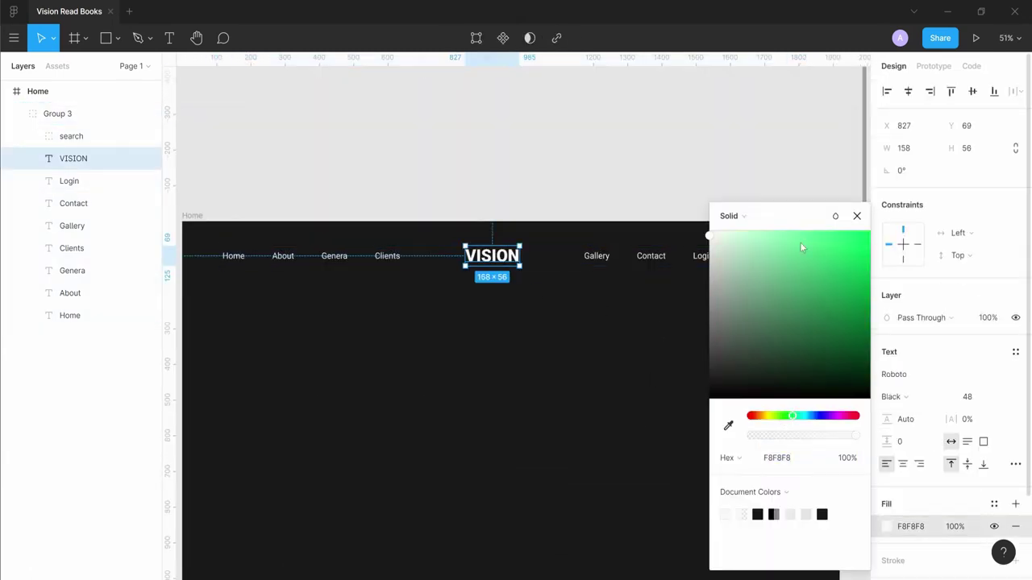
drag(800, 241, 821, 254)
click(770, 319)
scroll(770, 266, up, 5)
click(786, 258)
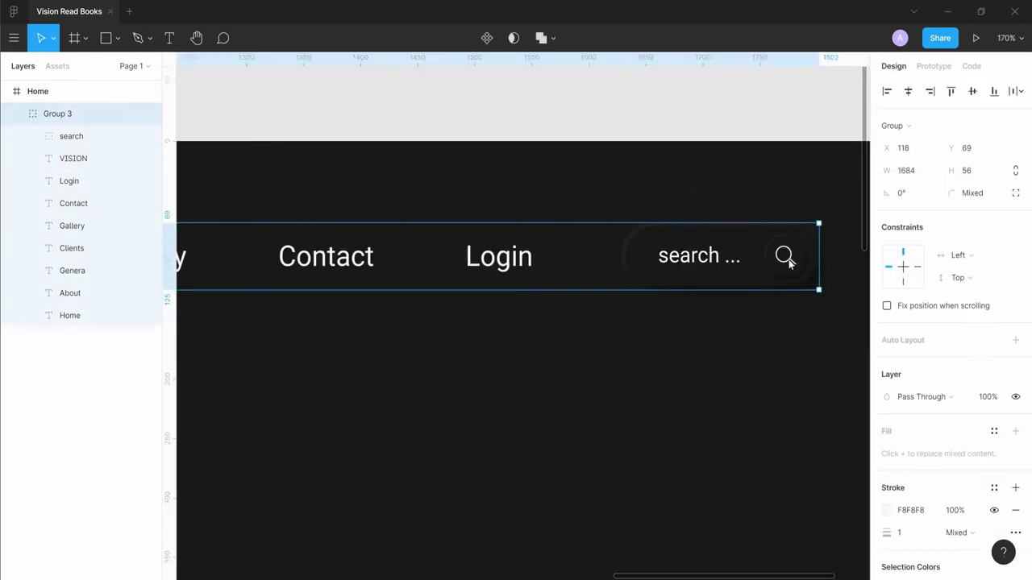
Step: Set the search bar's magnifier icon stroke to green 44DC81
ctrl+click(786, 256)
double_click(786, 256)
double_click(786, 257)
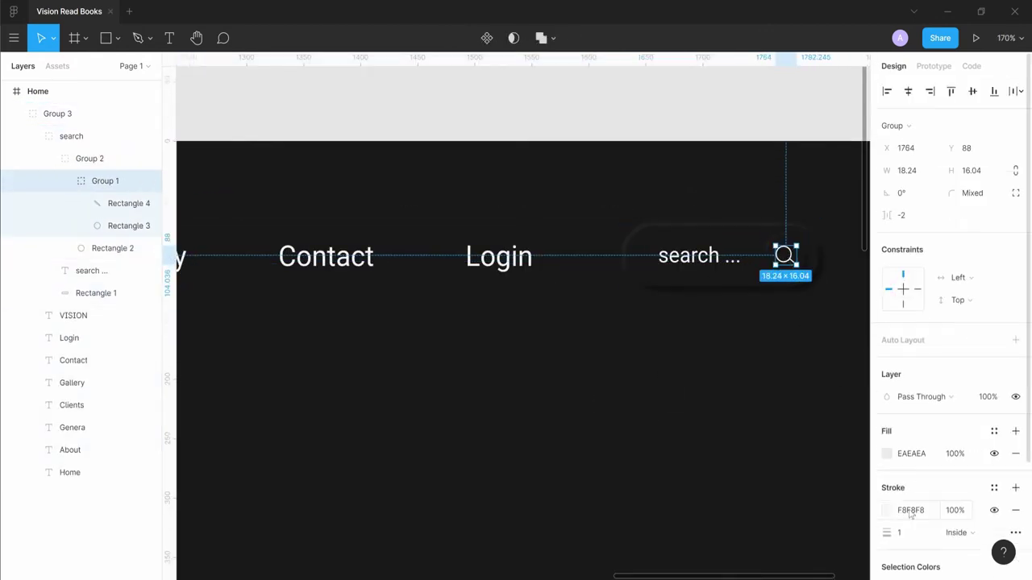
click(887, 510)
click(823, 513)
click(887, 511)
click(813, 440)
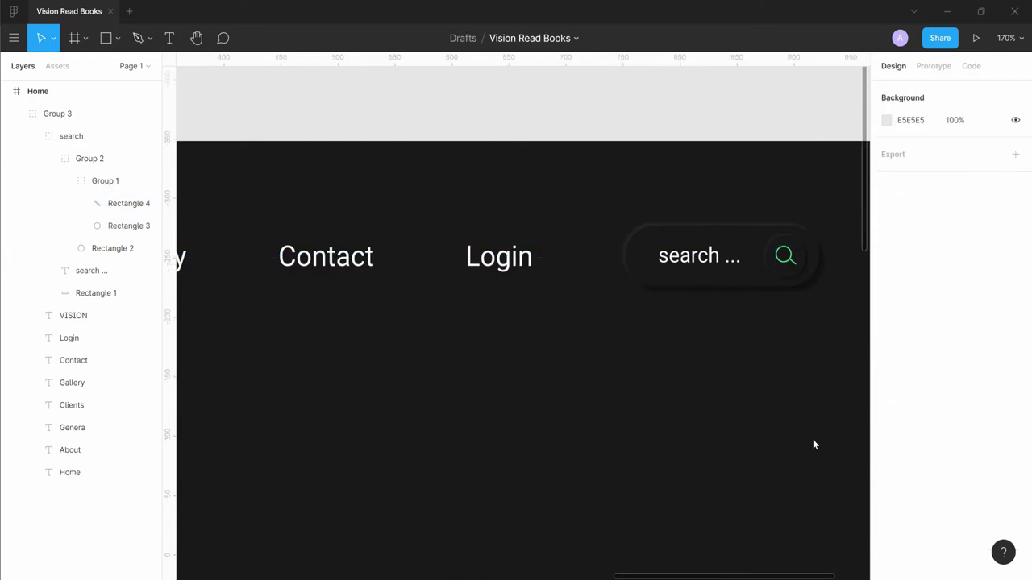
scroll(796, 464, down, 5)
scroll(725, 403, down, 3)
scroll(601, 307, left, 2)
scroll(637, 302, down, 1)
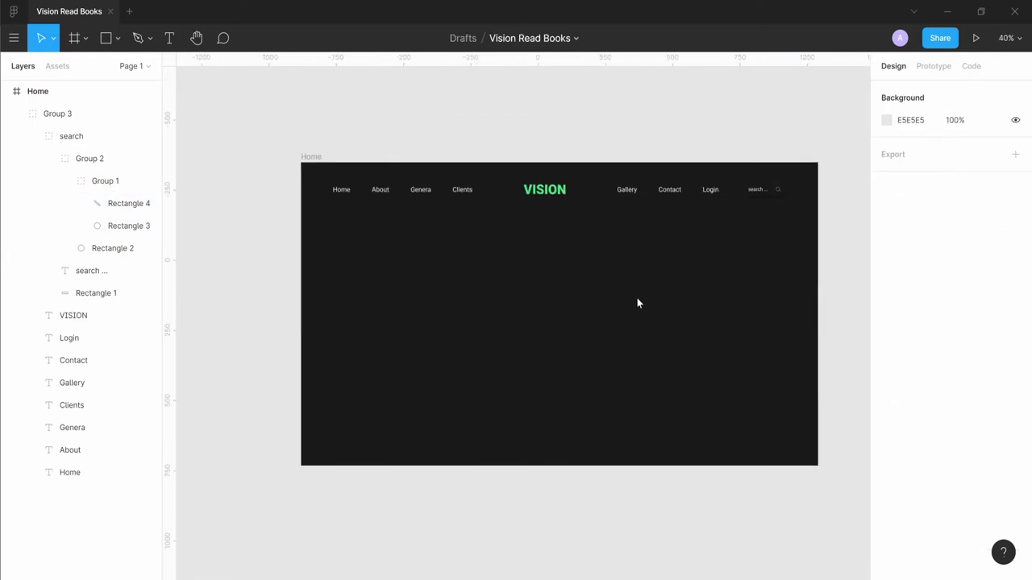
click(449, 291)
scroll(409, 309, up, 3)
Step: Add the text 'BOOKS ARE UNIQUE PORTABLE MAGIC' below the navbar and widen its box slightly
key(t)
click(421, 246)
text(BO)
key(Escape)
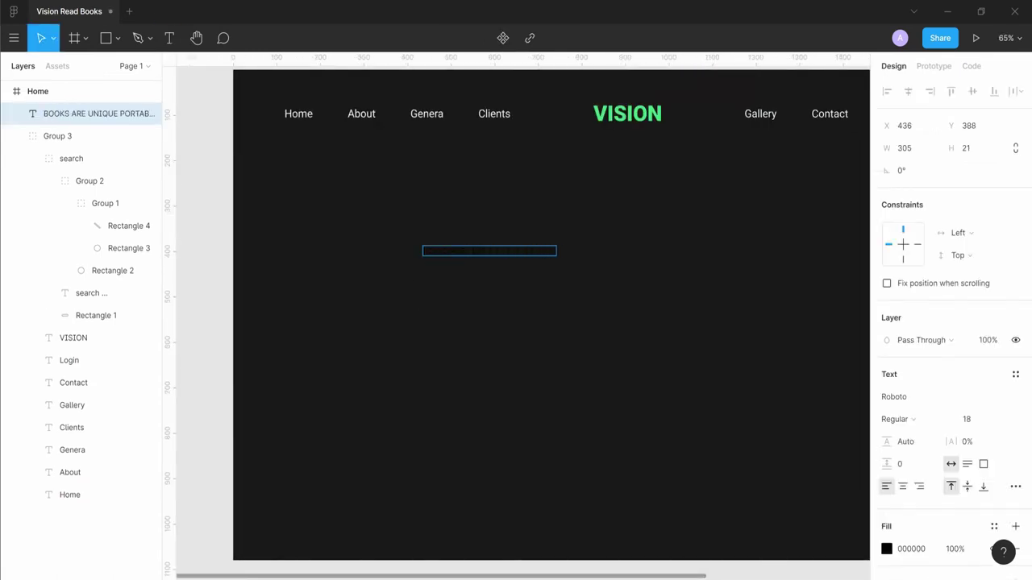
drag(556, 251, 561, 250)
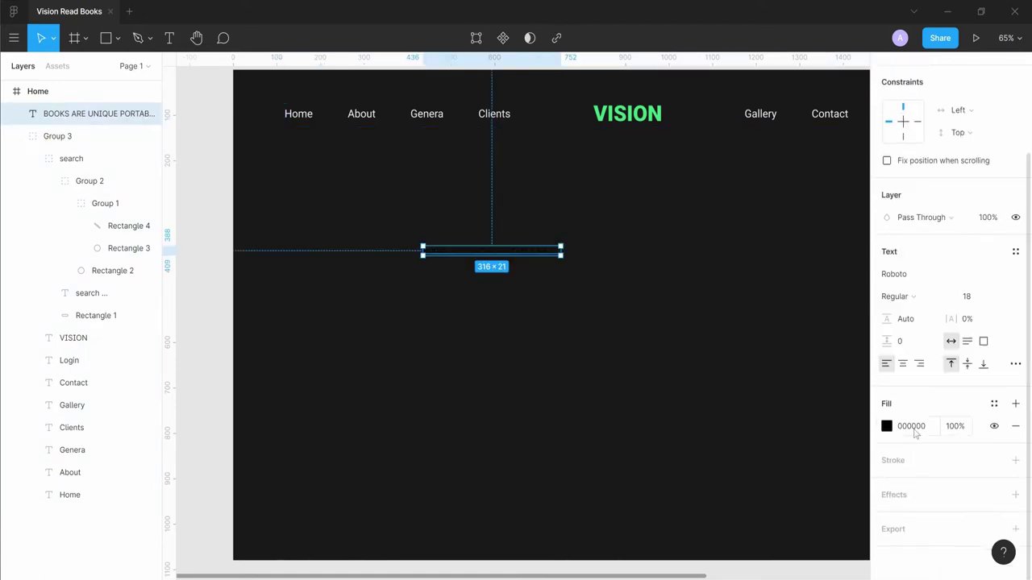
Step: Style the quote with F8F8F8 fill, size 24 and Regular weight
click(911, 425)
text(F8F8F8)
key(Return)
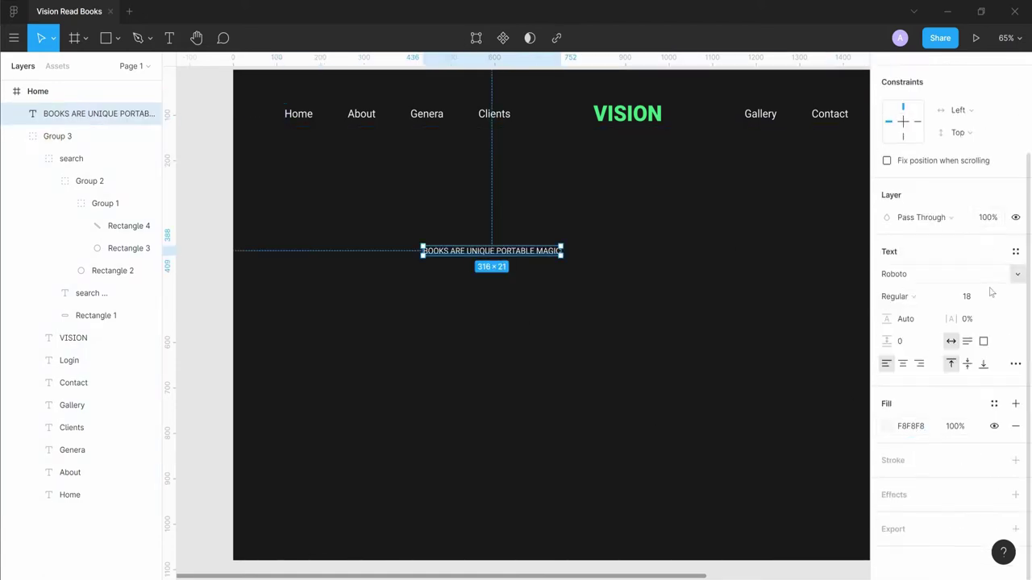
click(991, 296)
click(985, 311)
click(916, 297)
click(911, 274)
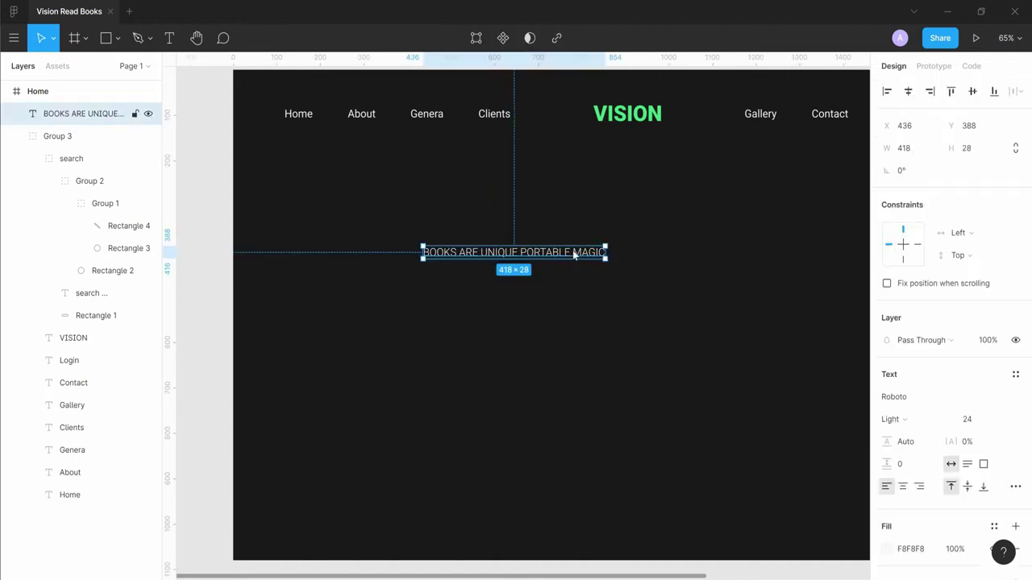
click(928, 419)
click(927, 403)
click(542, 345)
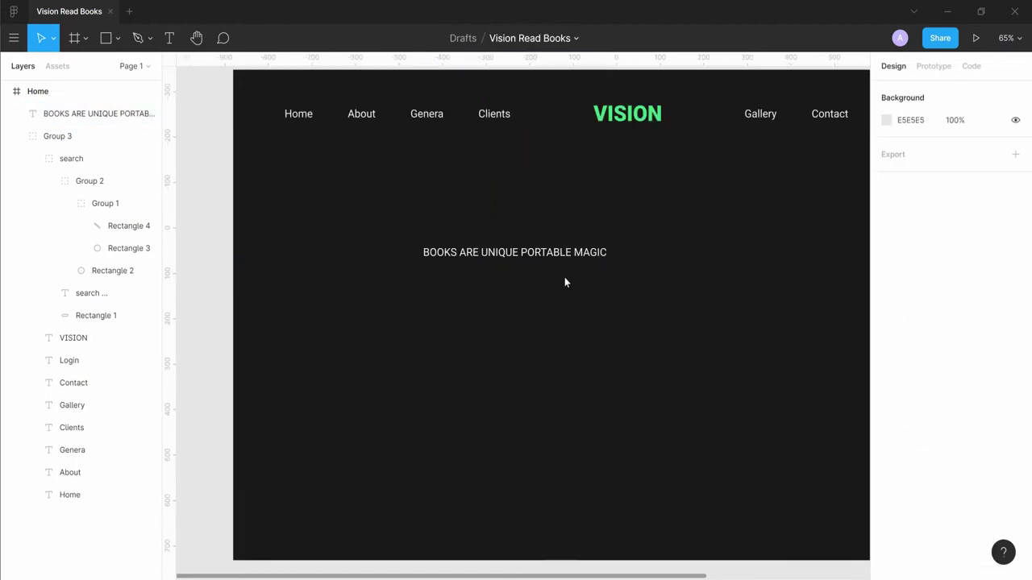
scroll(564, 276, down, 2)
click(563, 257)
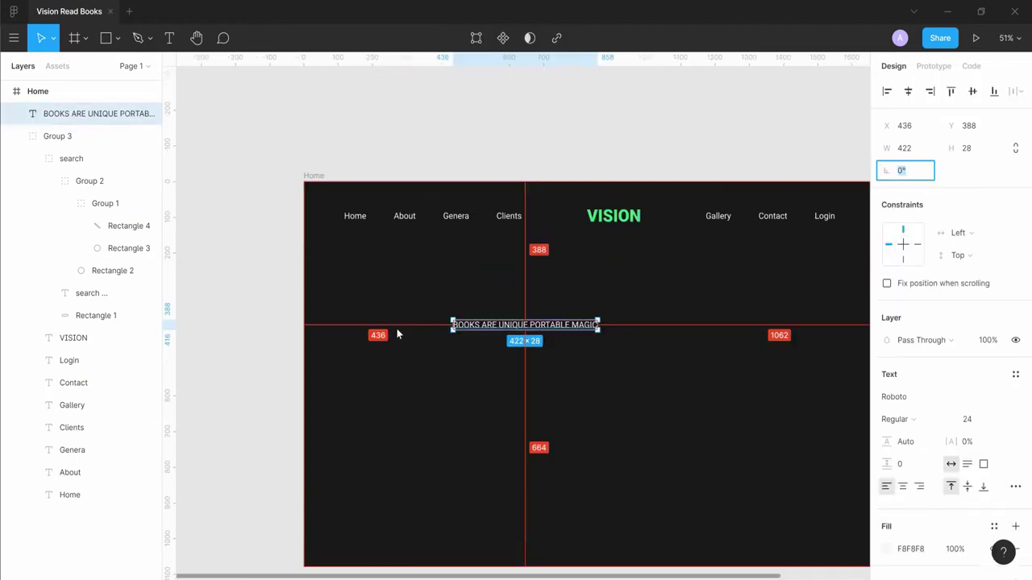
scroll(396, 334, up, 3)
Step: Draw a thin bar left of the quote, fill it 44DC81, and shorten it to 62 px
key(r)
drag(400, 318, 449, 323)
scroll(293, 304, up, 5)
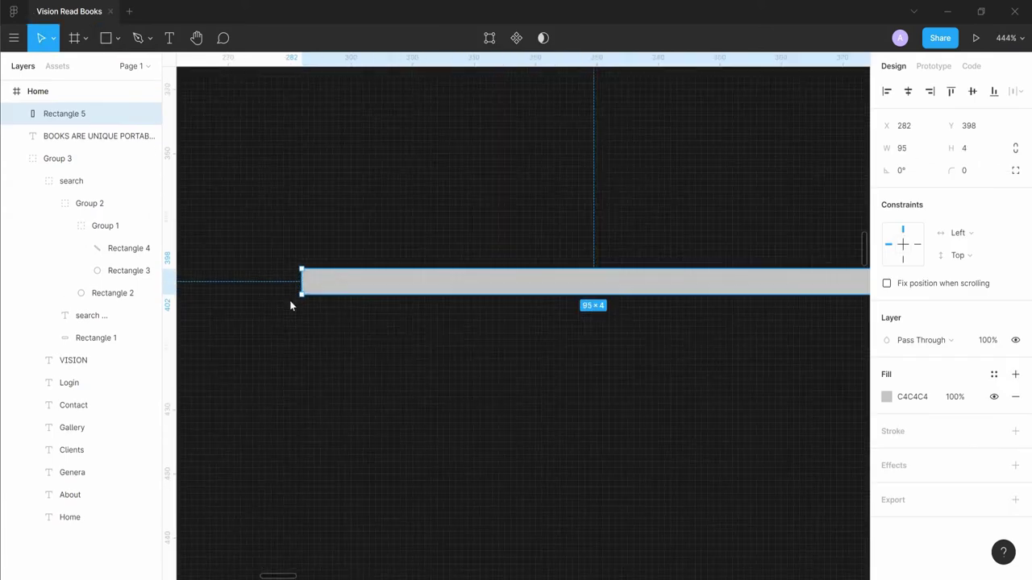
scroll(711, 432, down, 5)
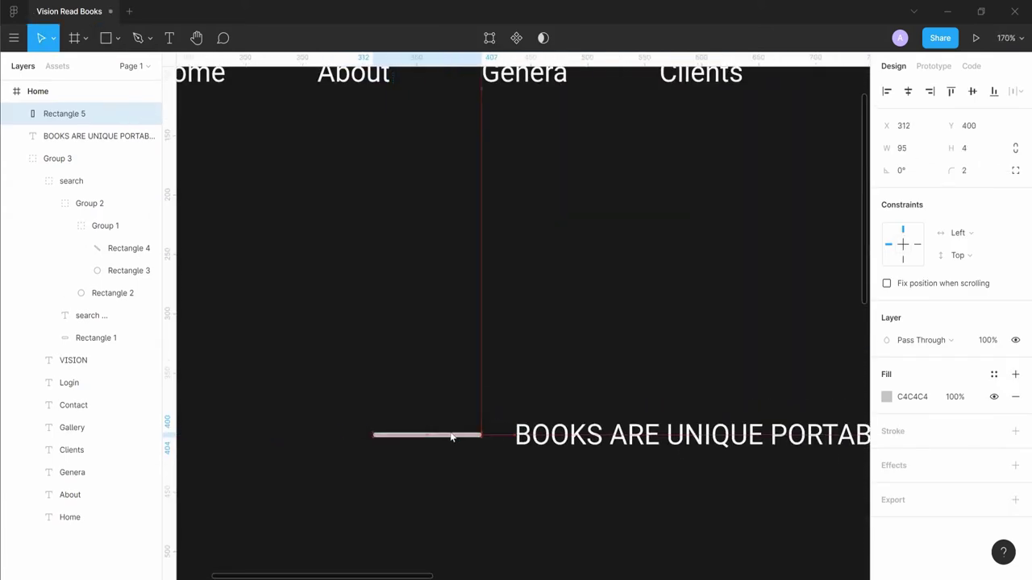
scroll(473, 442, down, 5)
click(57, 158)
click(911, 510)
click(457, 439)
click(911, 396)
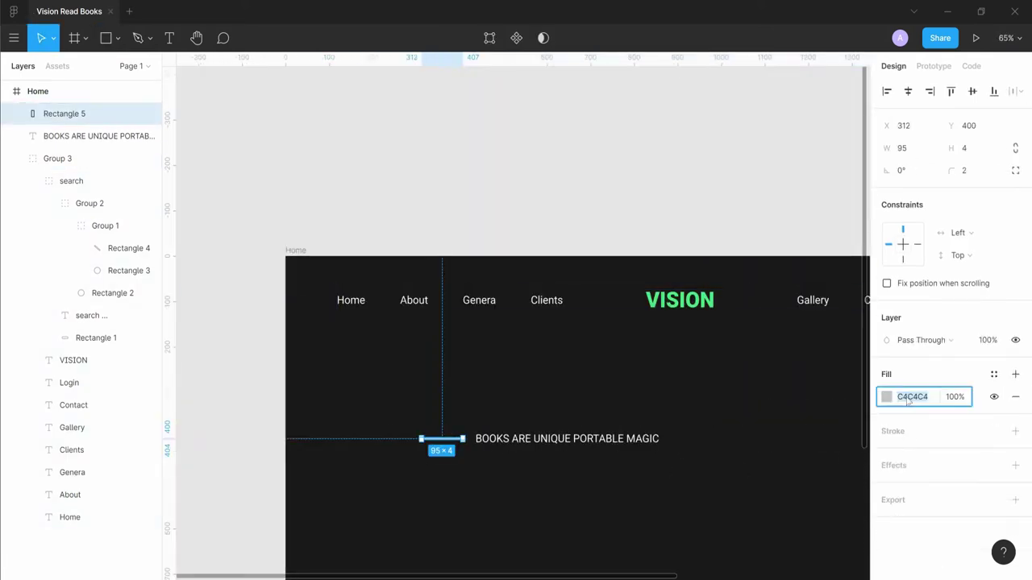
click(681, 429)
scroll(450, 438, up, 10)
click(382, 444)
mouse_move(525, 445)
mouse_down()
mouse_move(428, 443)
mouse_move(456, 460)
mouse_up()
Step: Group the green bar with the quote and rotate the group to -90°
shift+click(637, 456)
key(ctrl+g)
scroll(631, 519, down, 10)
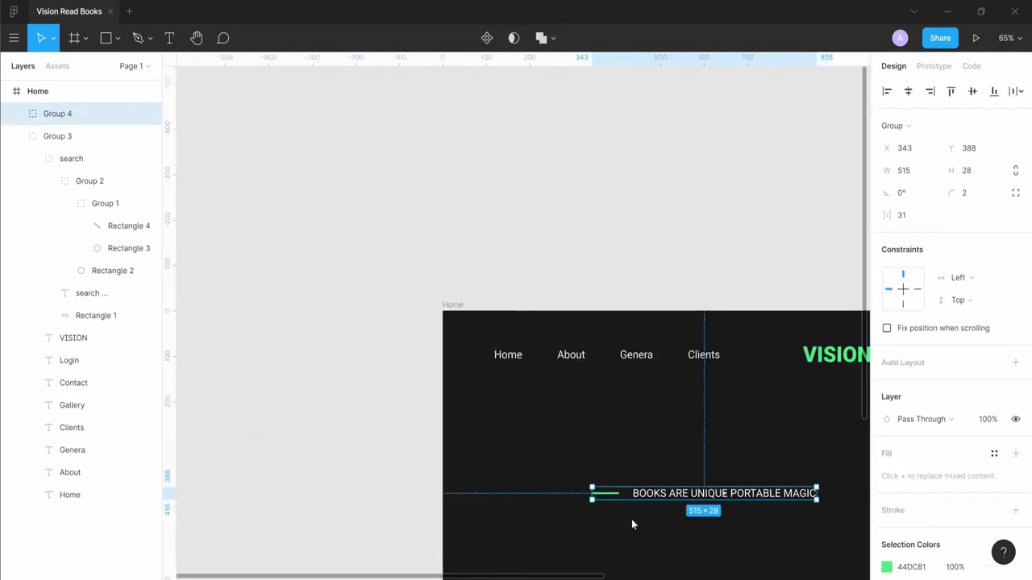
click(900, 193)
text(180)
key(Return)
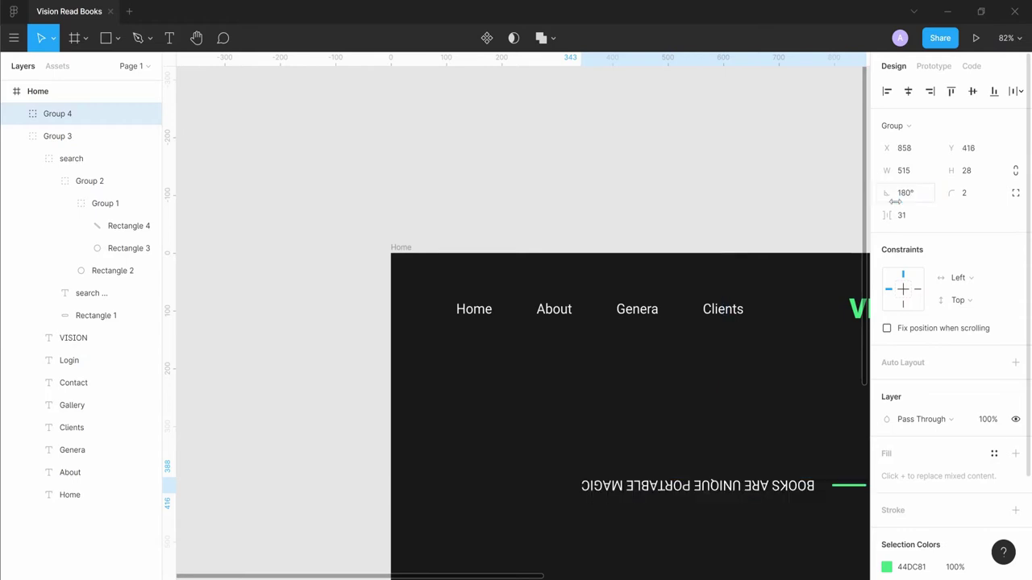
key(ctrl+z)
text(-90)
key(Return)
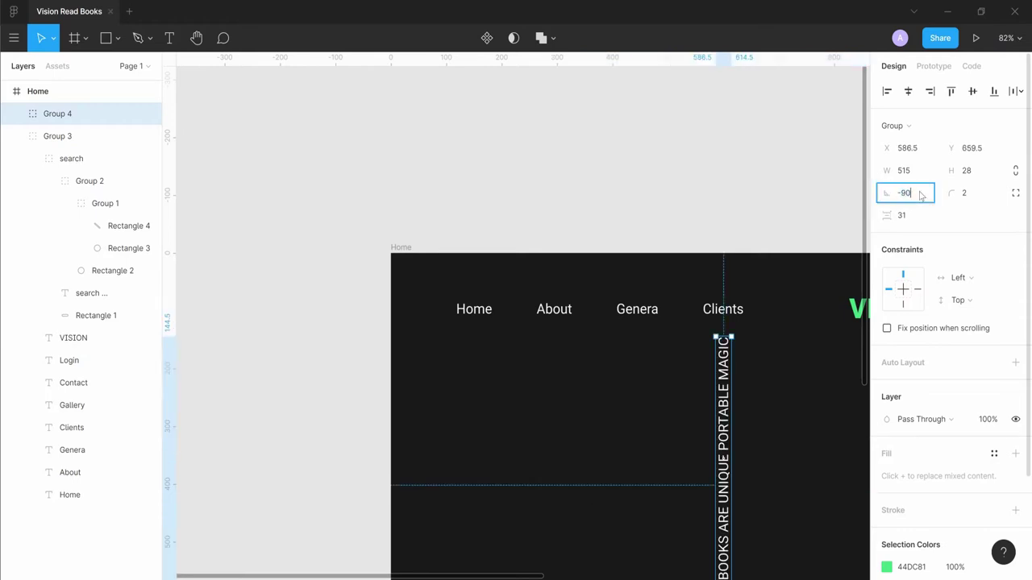
key(Return)
scroll(742, 345, down, 4)
scroll(733, 343, down, 4)
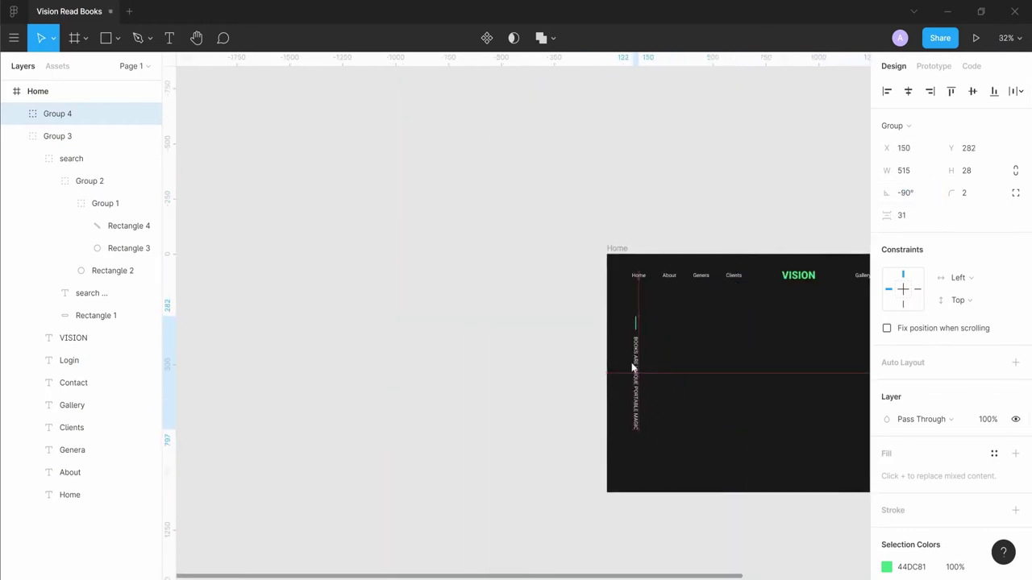
click(688, 362)
drag(688, 362, 454, 263)
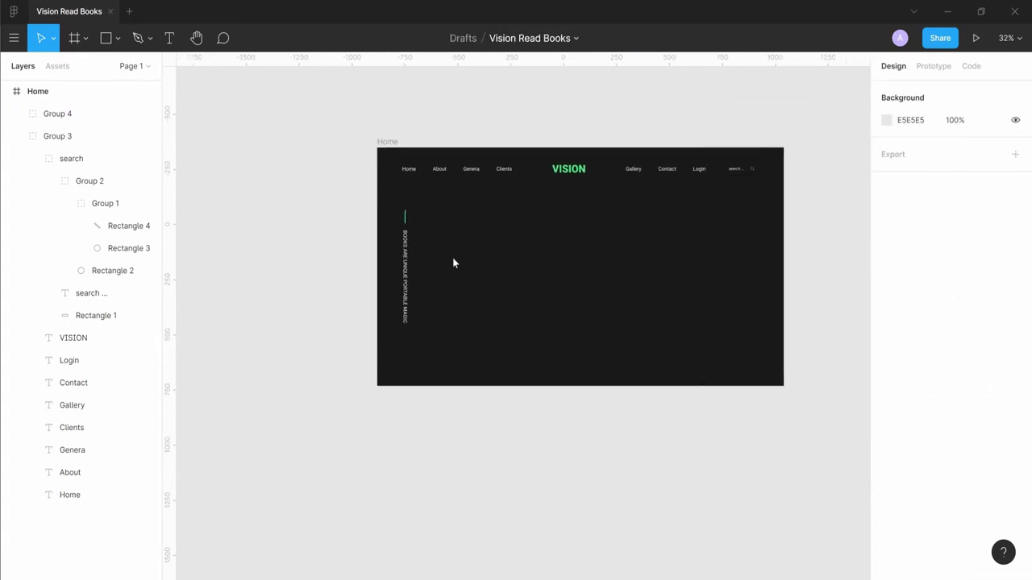
Step: Set the quote's letter spacing to 5% and shorten the green bar to 34 px
double_click(405, 257)
click(962, 419)
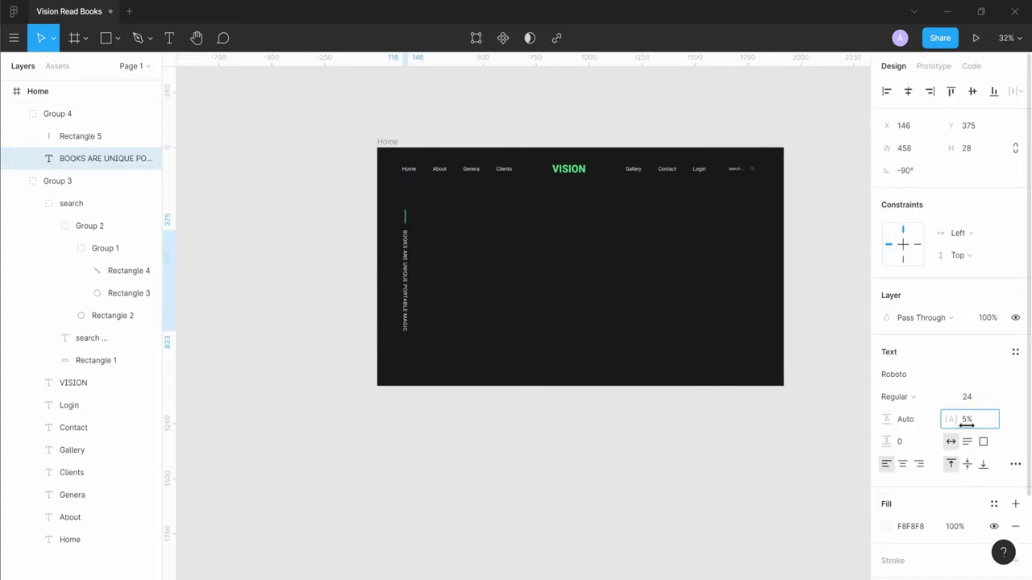
click(497, 279)
scroll(444, 299, up, 3)
ctrl+scroll(404, 318, up, 10)
click(454, 301)
click(454, 301)
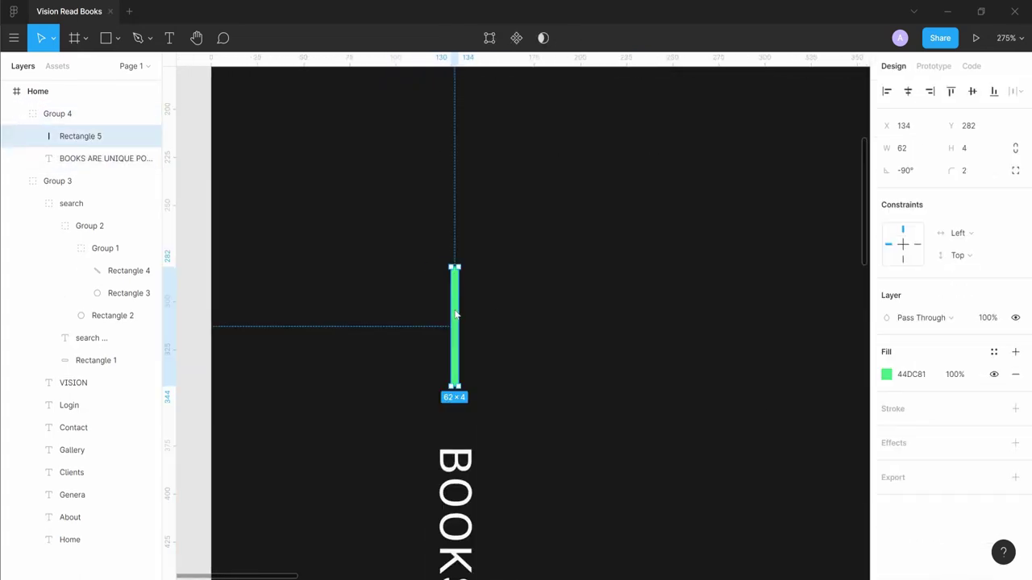
ctrl+scroll(454, 301, up, 3)
drag(454, 288, 454, 395)
ctrl+scroll(484, 363, down, 3)
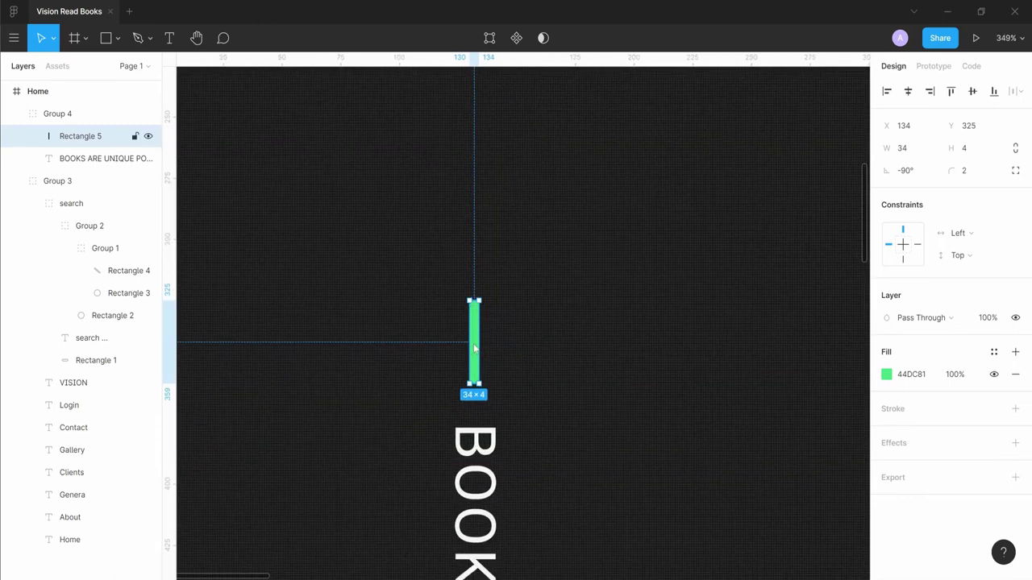
click(560, 346)
ctrl+scroll(560, 346, down, 10)
click(554, 397)
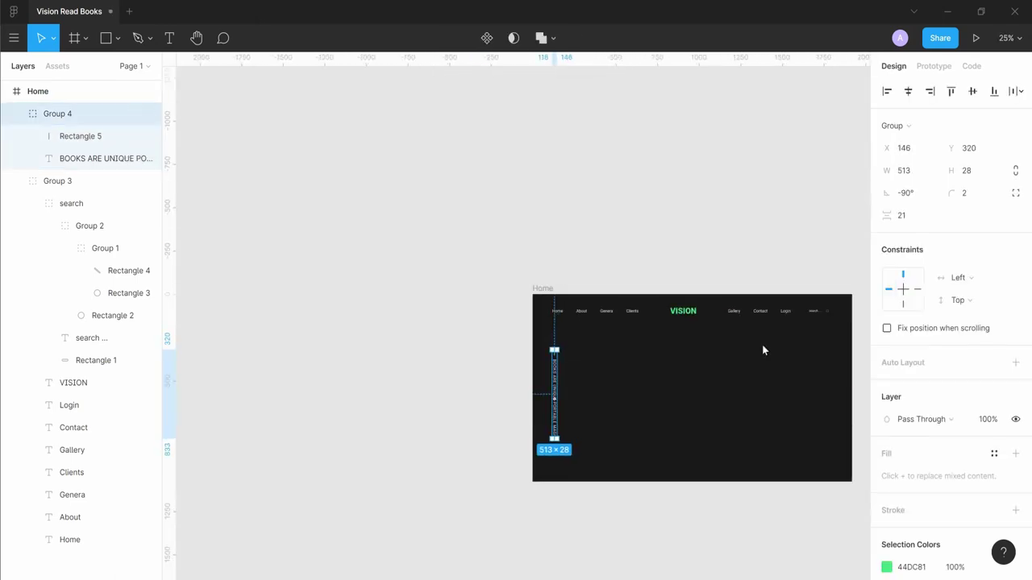
Step: Rename the navbar group layer to 'navbar'
click(806, 185)
scroll(588, 305, down, 3)
scroll(588, 306, right, 3)
scroll(618, 288, down, 1)
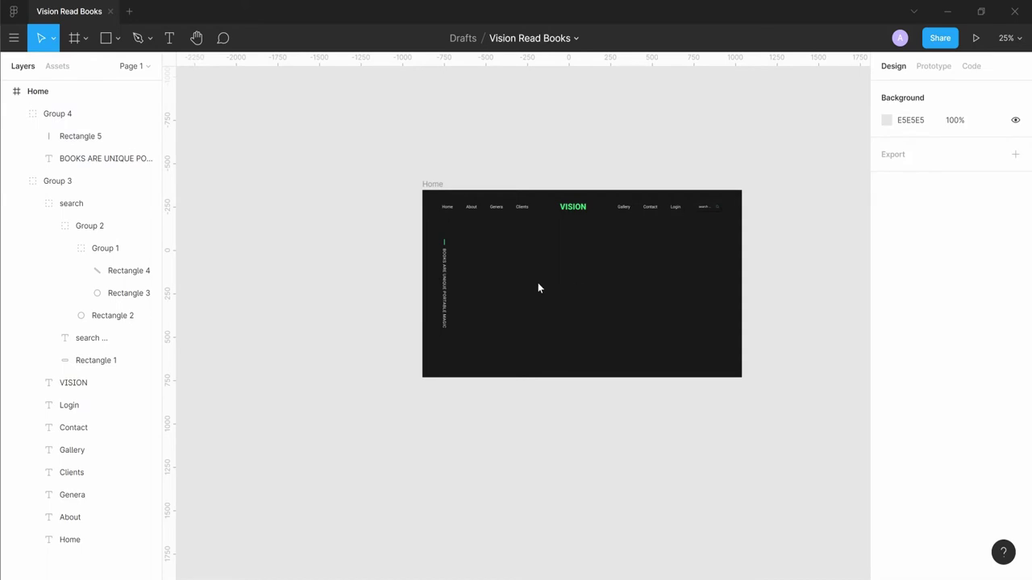
ctrl+scroll(537, 282, up, 2)
scroll(556, 282, right, 2)
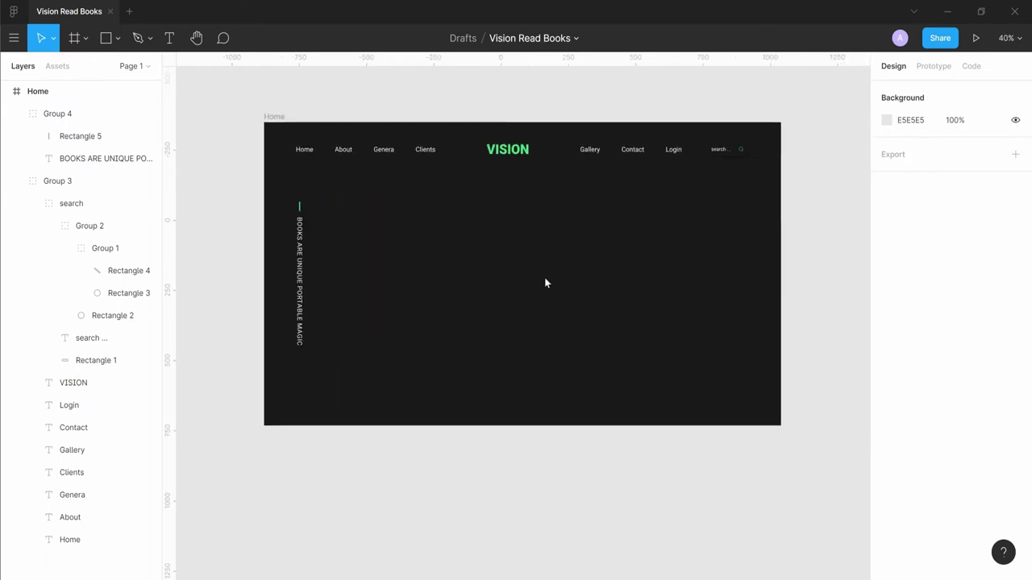
click(503, 153)
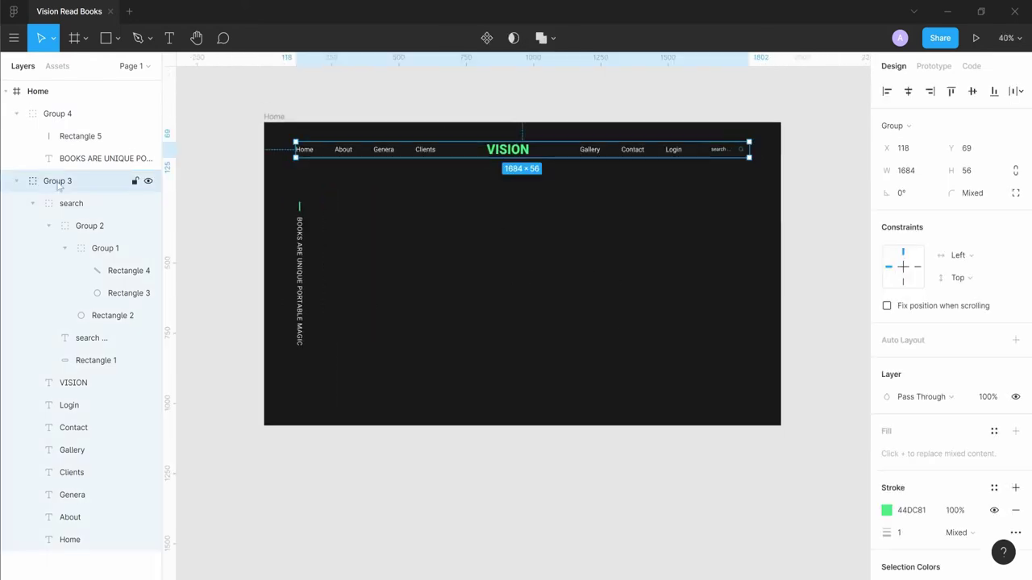
double_click(58, 181)
text(navbar)
key(Return)
Step: Rename the quote group to 'side quote' and collapse its layers
click(48, 114)
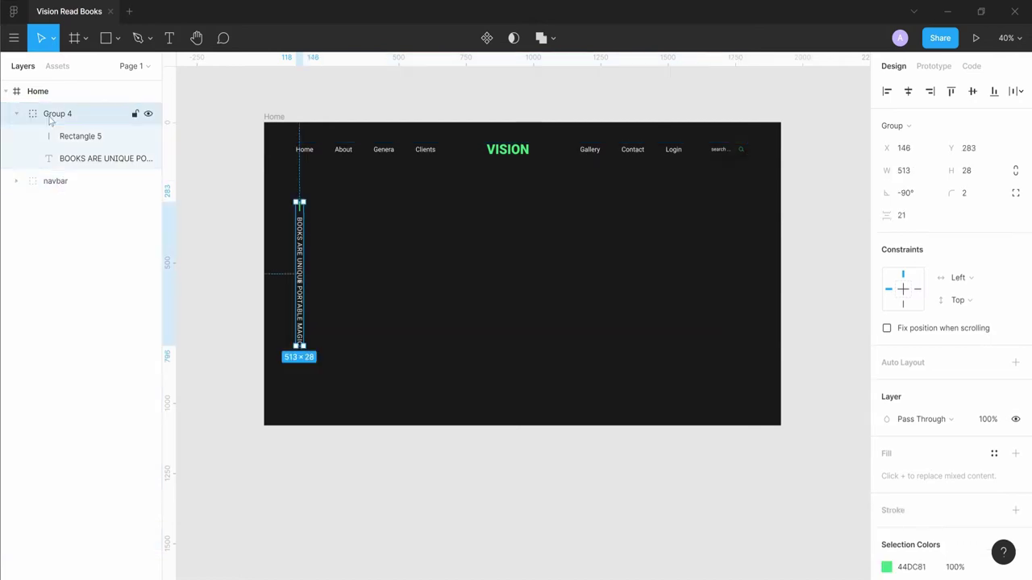
double_click(49, 114)
text(side quote)
key(Return)
click(17, 113)
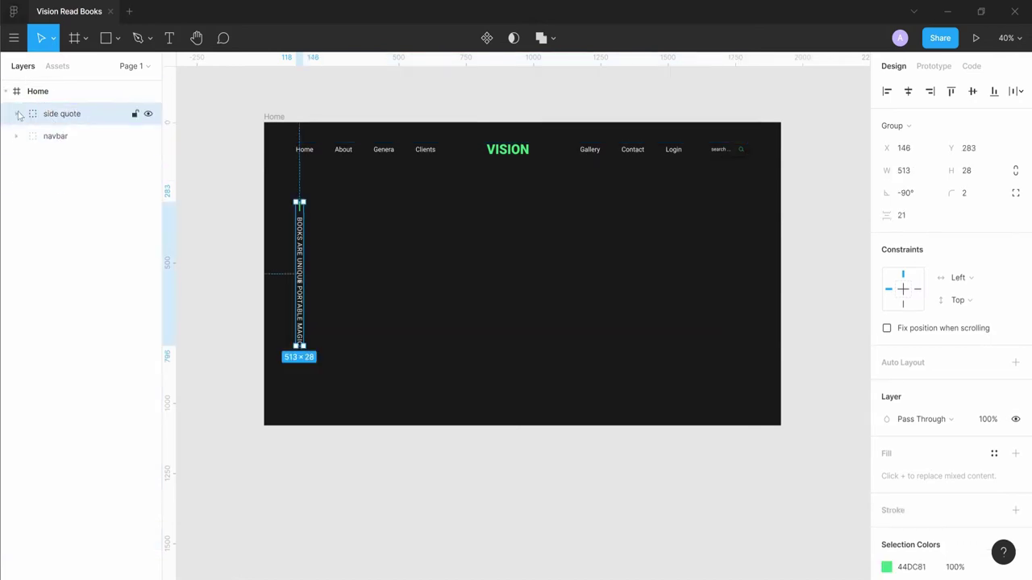
click(460, 240)
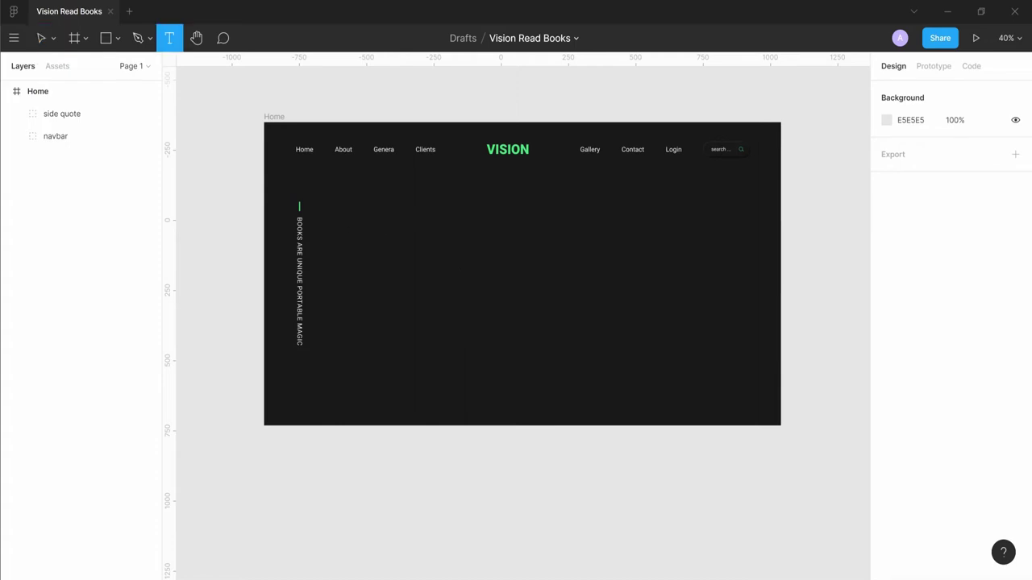
Step: Add the heading 'The Art of Gaming' and make it Bold at size 36
click(427, 220)
text(AR)
key(Escape)
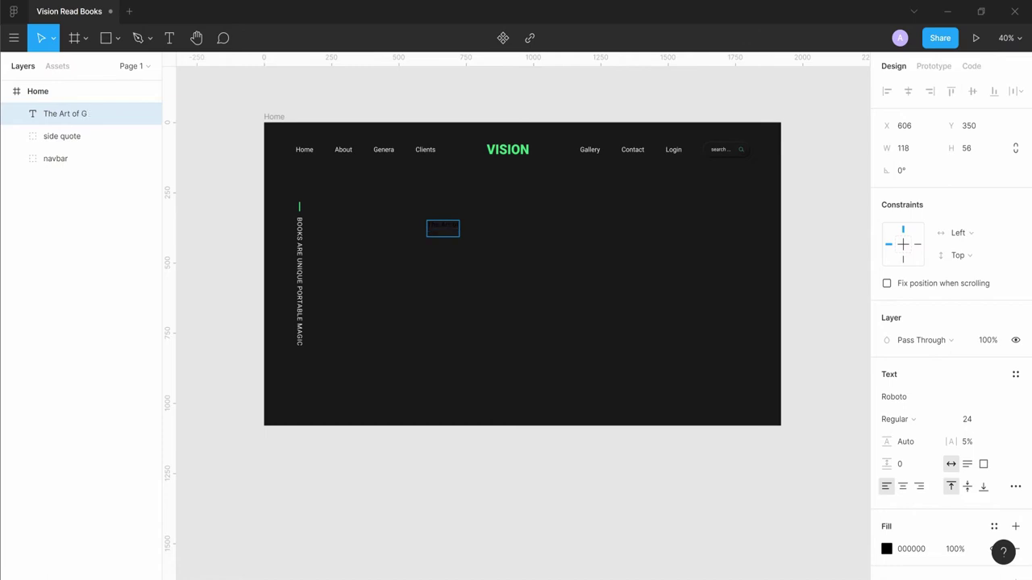
key(Escape)
click(913, 420)
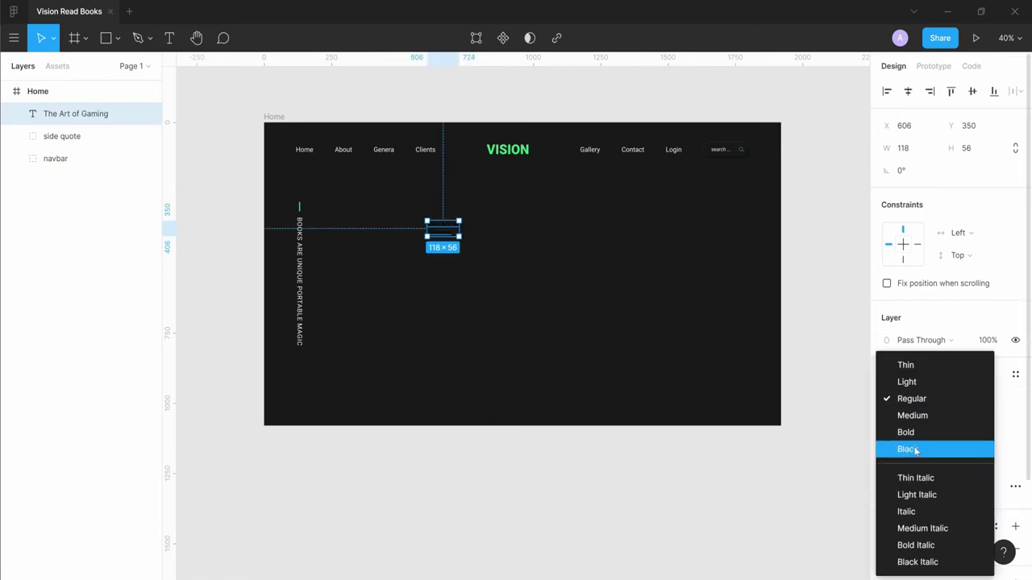
click(911, 449)
click(993, 419)
click(980, 467)
Step: Fill the heading with the navbar's green 44DC81, move it up-left, and fetch filler text from the browser
click(685, 150)
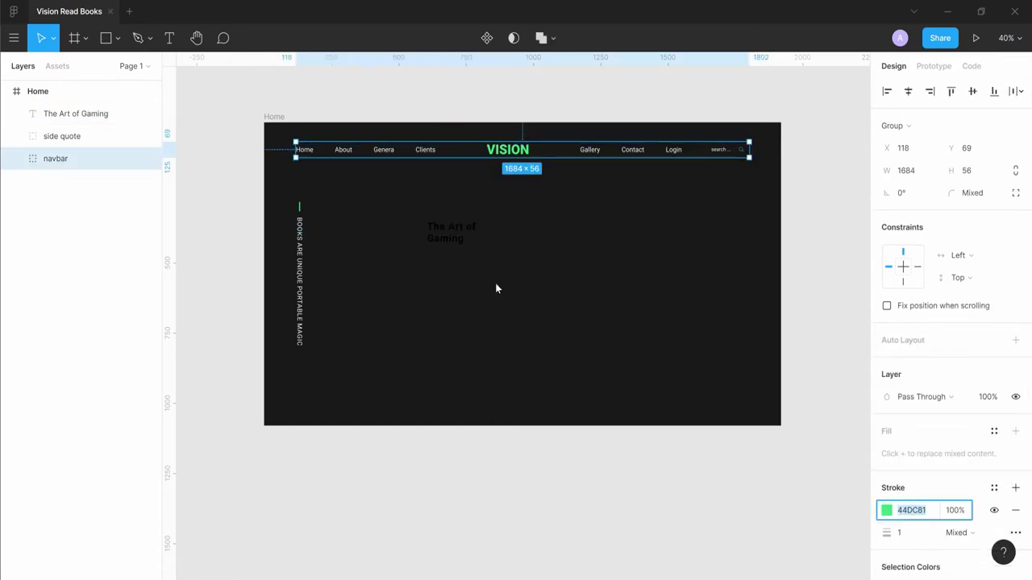
click(451, 232)
text(44DC81)
click(767, 481)
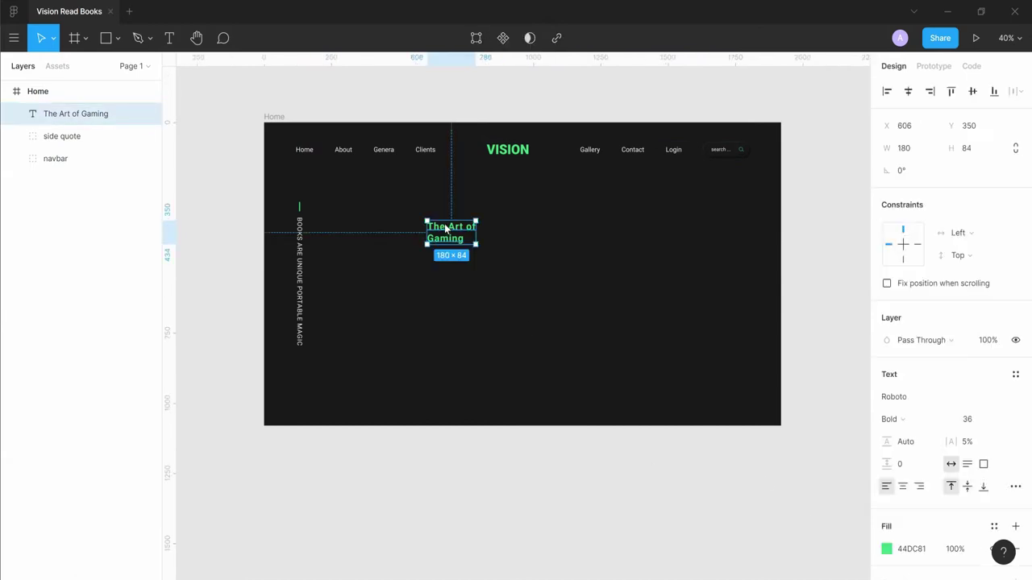
drag(444, 229, 397, 208)
click(384, 303)
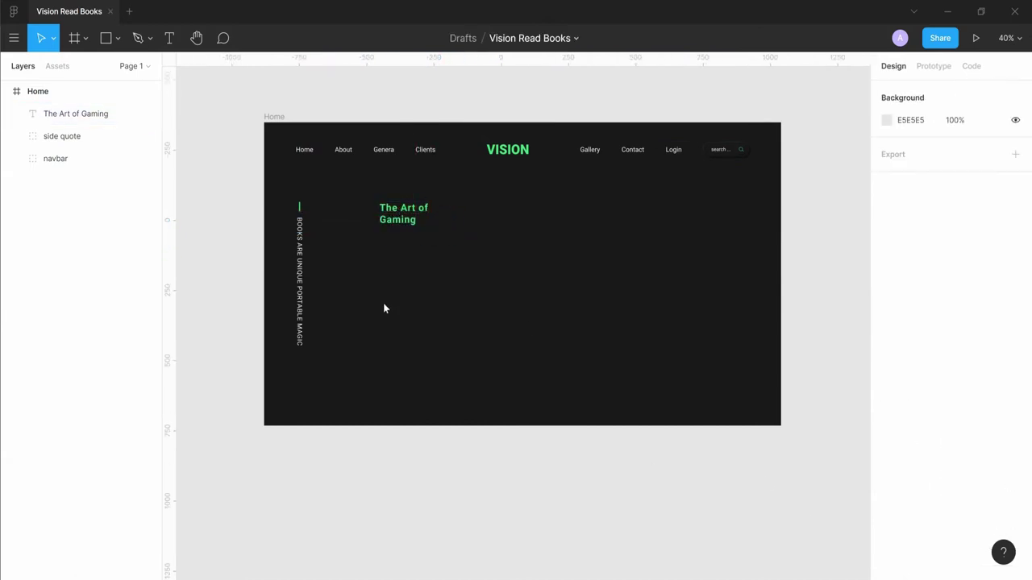
key(alt+Tab)
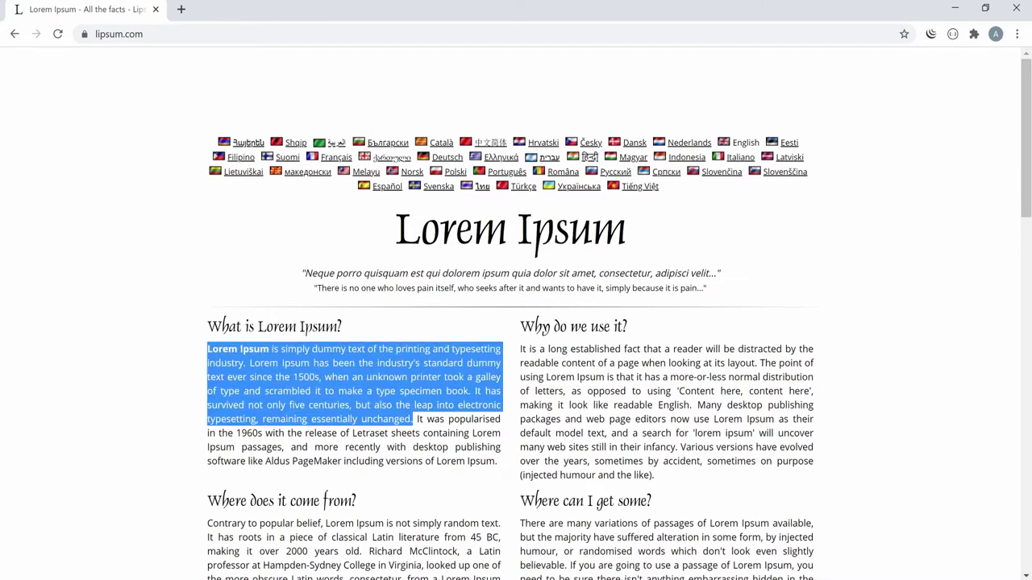
click(957, 9)
Step: Paste the Lorem Ipsum paragraph below the heading as Regular weight, size 24 text
drag(380, 235, 487, 330)
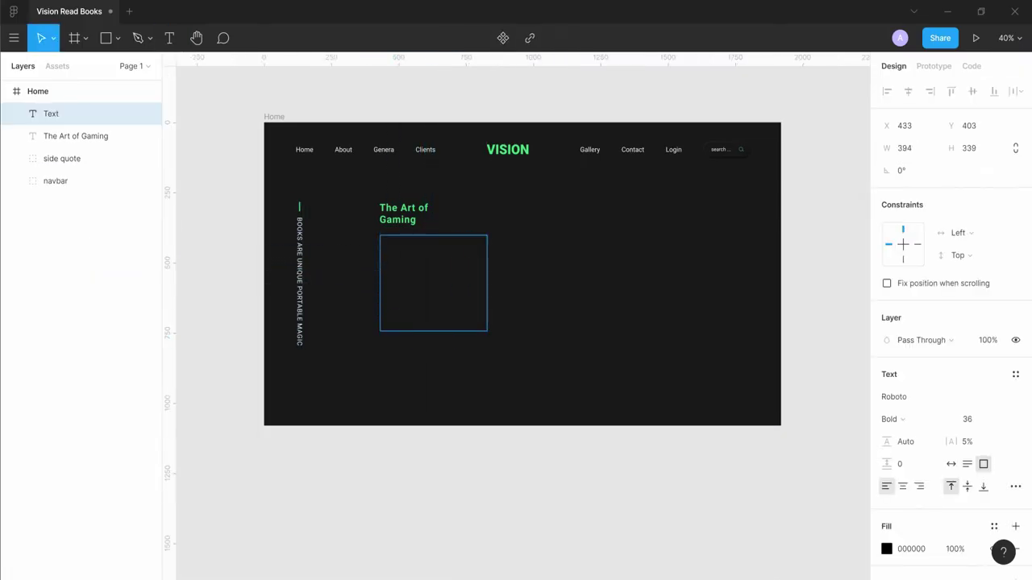
key(ctrl+v)
click(907, 418)
click(912, 385)
click(985, 418)
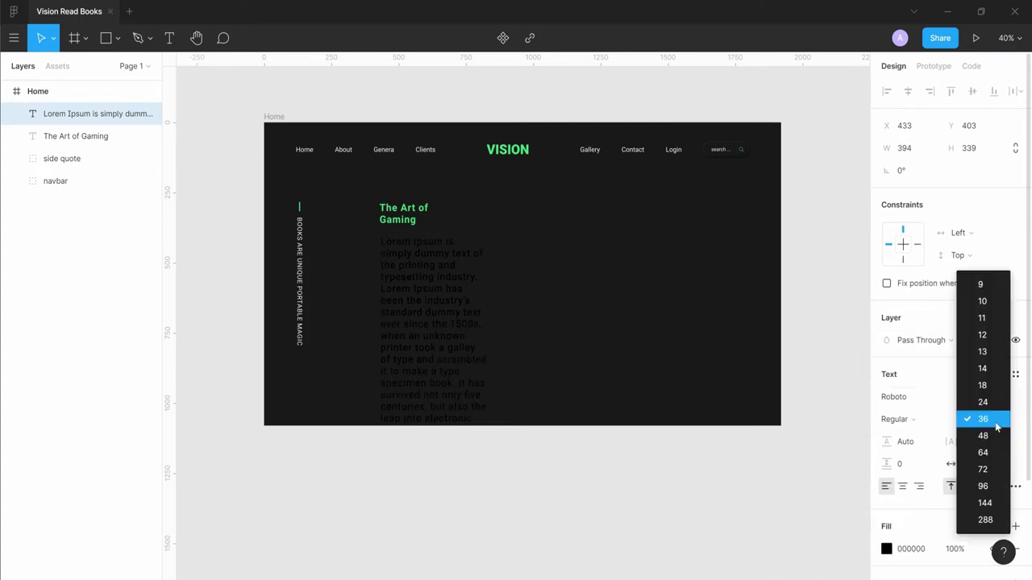
click(989, 396)
click(987, 403)
click(987, 402)
Step: Copy the navbar's off-white value and apply it as the paragraph's F8F8F8 fill
click(512, 301)
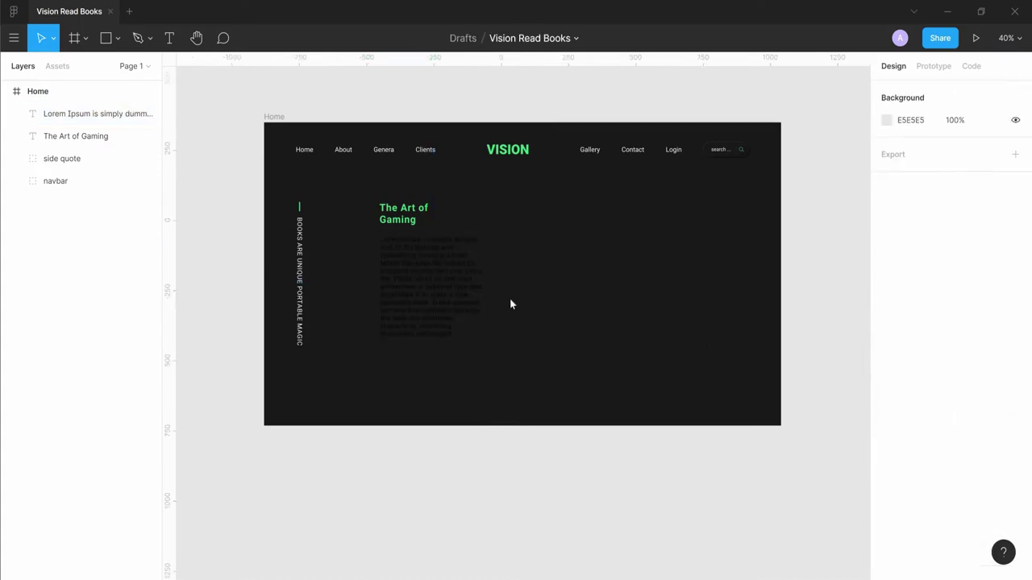
scroll(404, 244, up, 2)
click(404, 219)
click(911, 415)
click(432, 355)
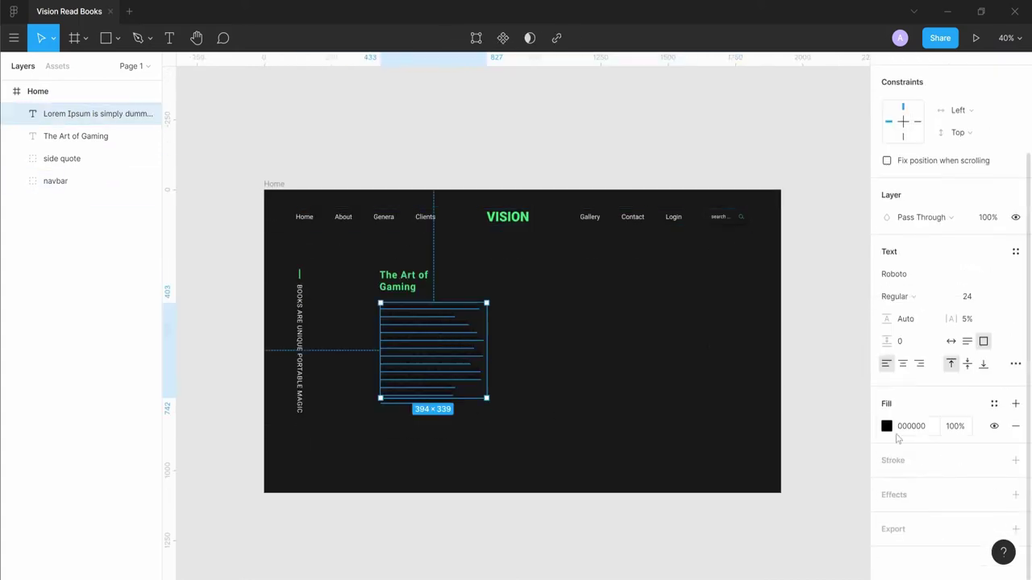
click(910, 425)
text(F8F8F8)
key(Return)
scroll(286, 329, up, 3)
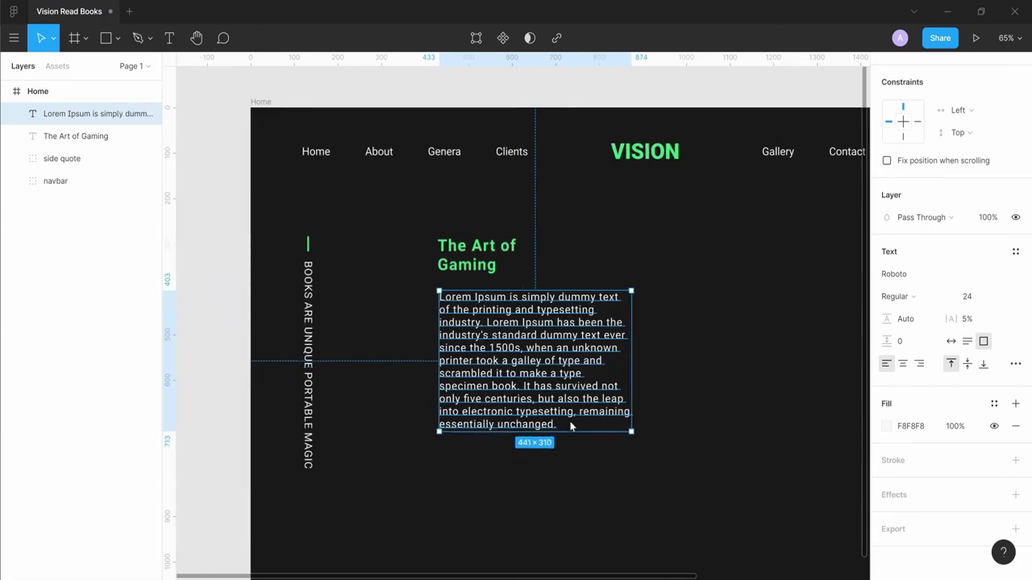
click(686, 364)
scroll(686, 365, down, 2)
scroll(675, 389, down, 2)
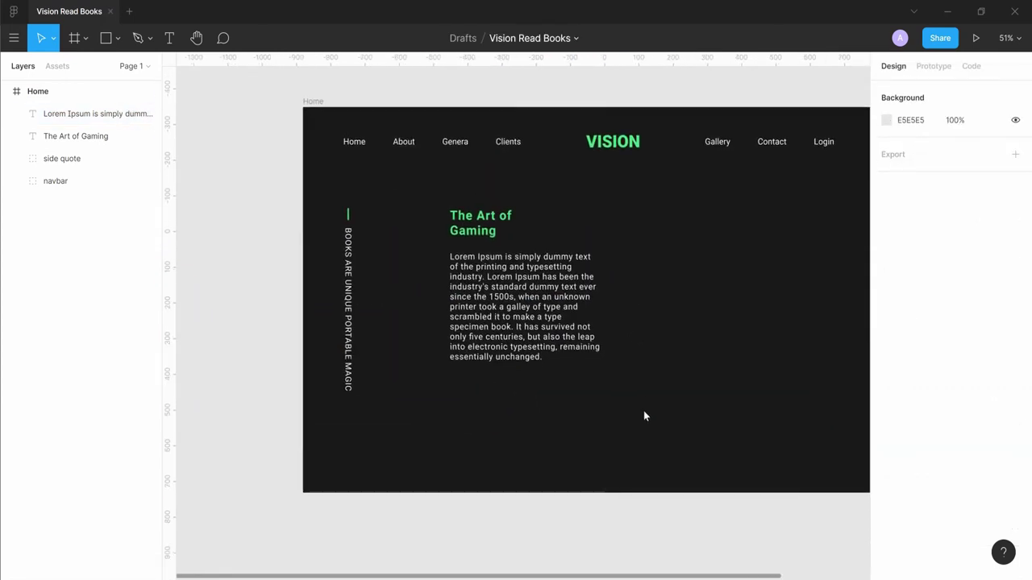
Step: Draw a 172×53 button rectangle under the paragraph and fill it 181818
drag(452, 375, 511, 395)
scroll(484, 397, up, 5)
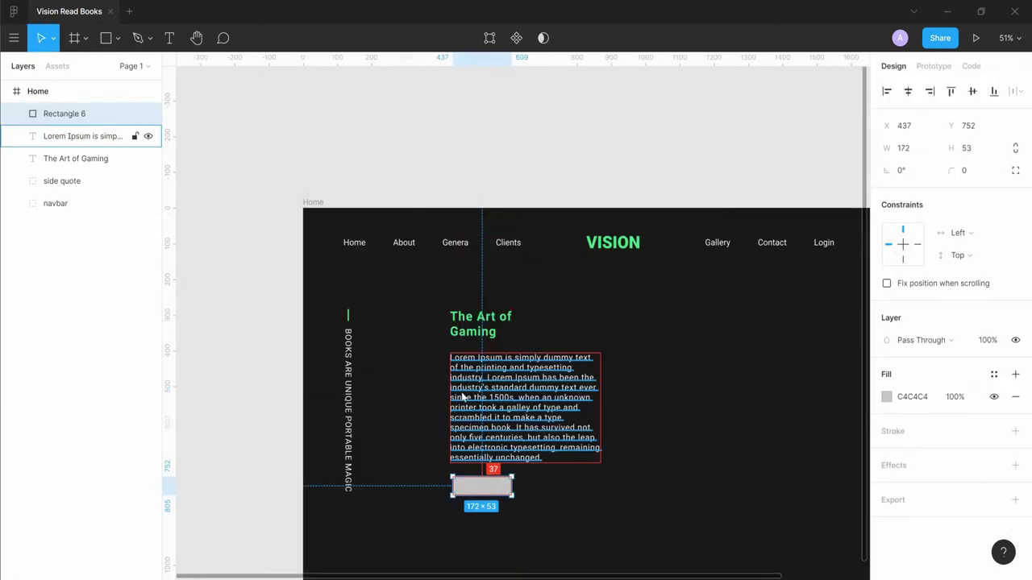
scroll(537, 365, down, 5)
click(789, 461)
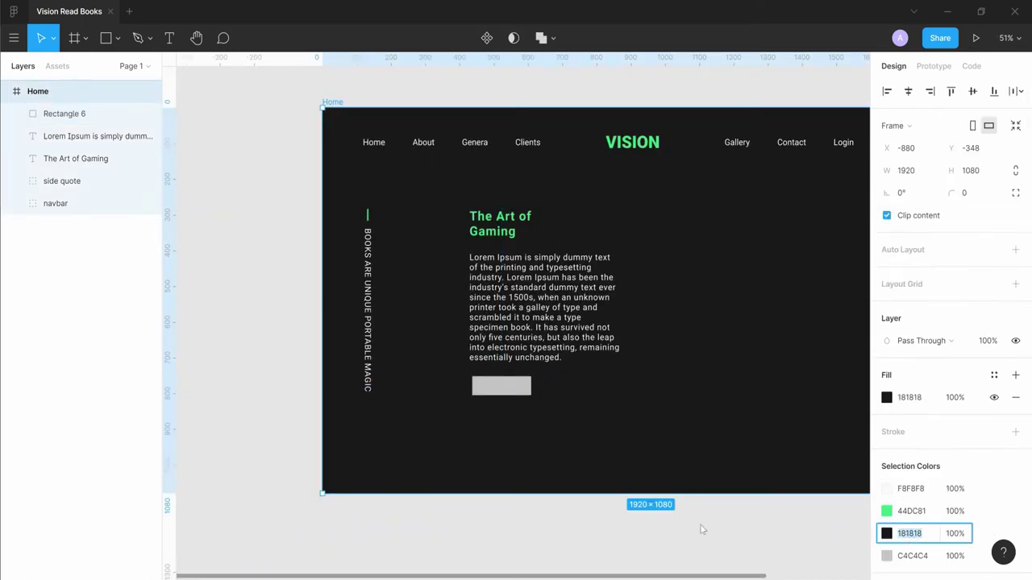
click(909, 396)
text(181818)
key(Return)
Step: Add a drop shadow to the rectangle with colour EFEFEF at 10% opacity
click(1015, 465)
click(1015, 465)
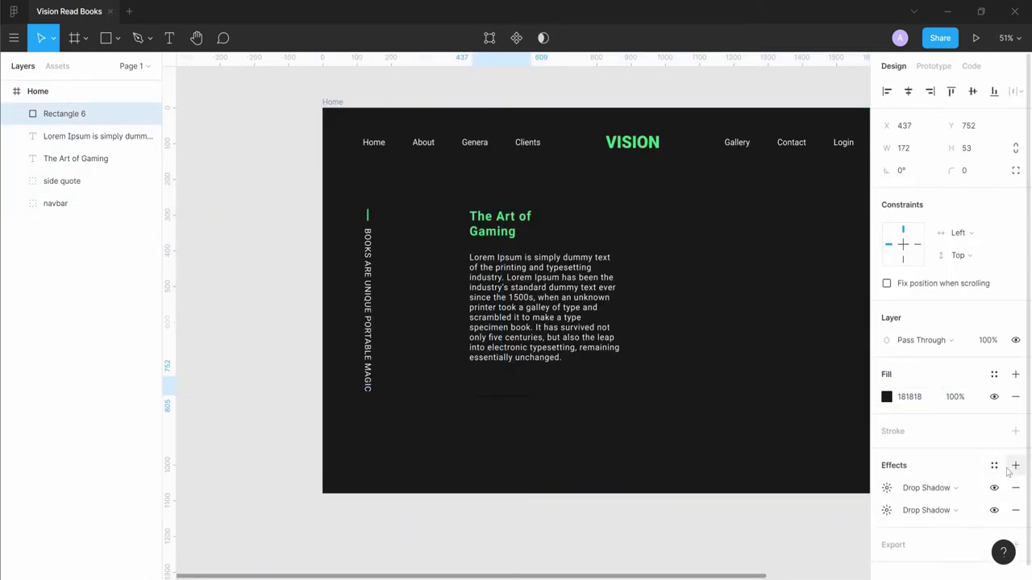
click(886, 487)
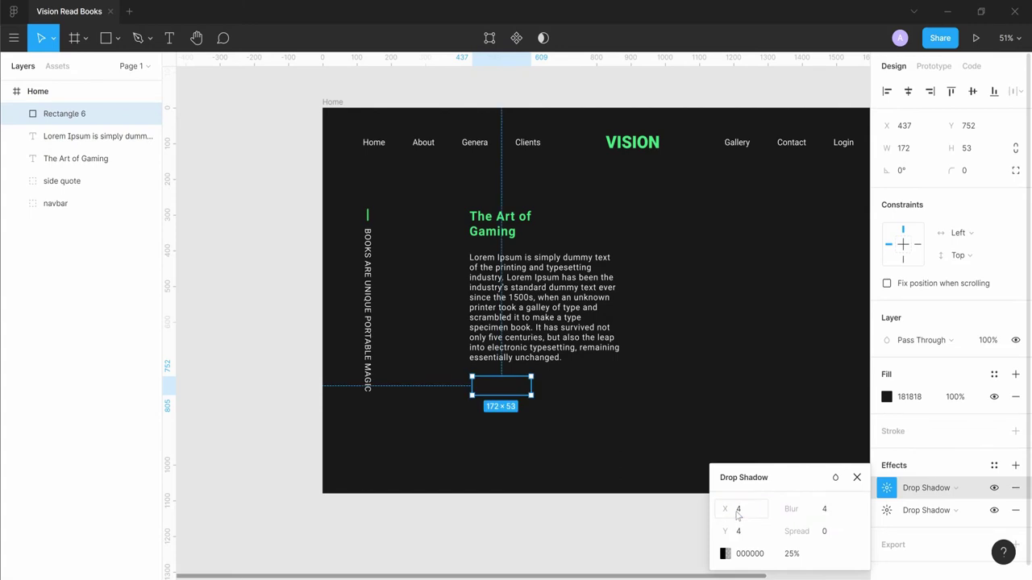
key(Tab)
click(725, 554)
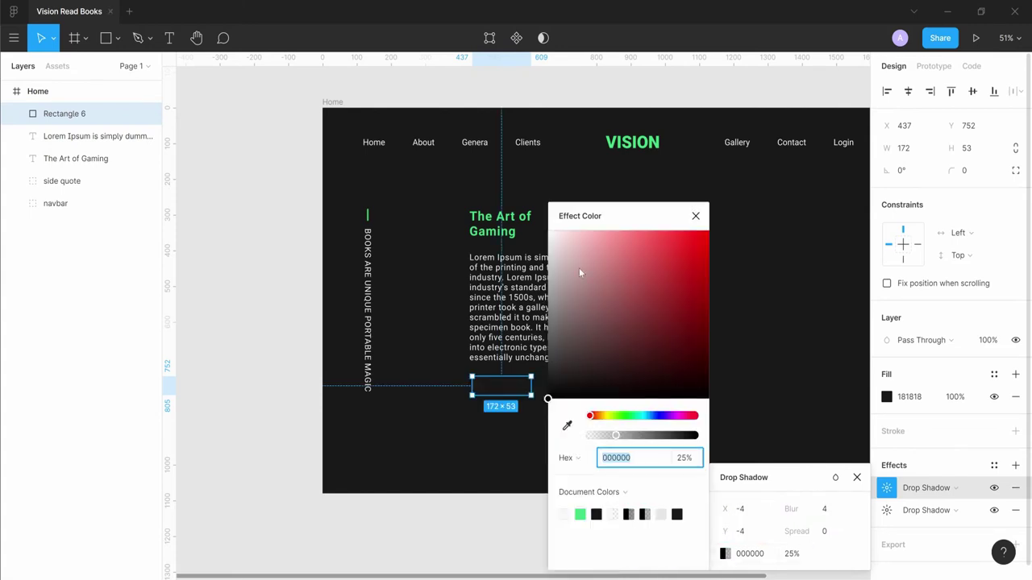
text(EFEFEF)
key(Return)
click(791, 554)
text(10)
key(Return)
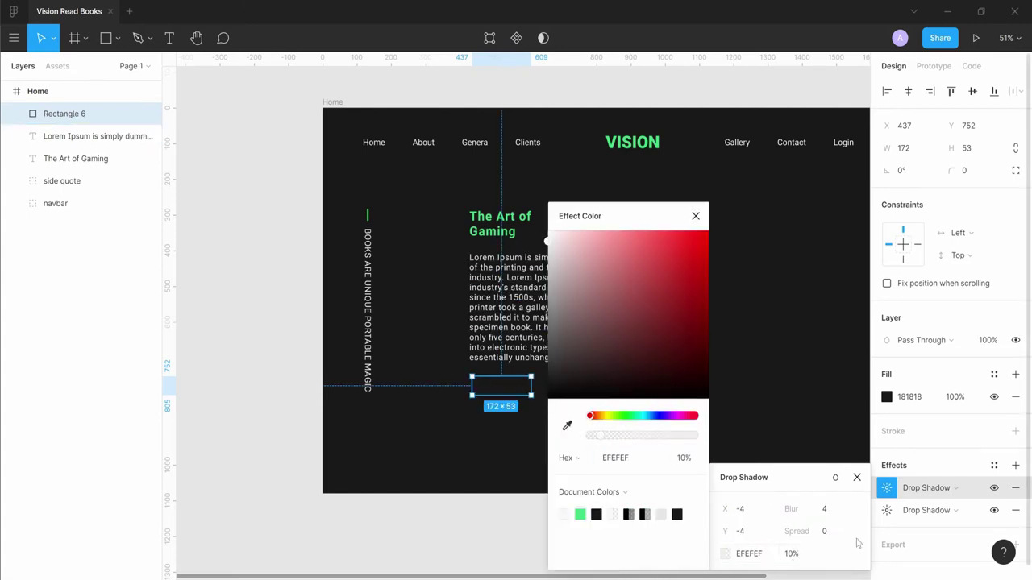
Step: Give the first shadow offset -2 and the second shadow offset 4 at 40% opacity
click(886, 510)
click(886, 487)
text(-2)
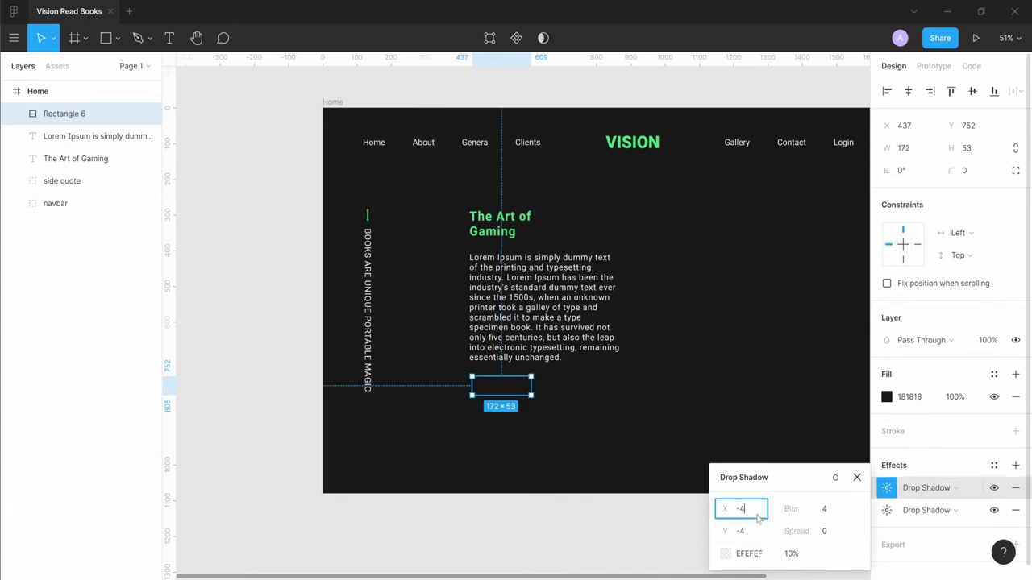
key(Tab)
click(886, 511)
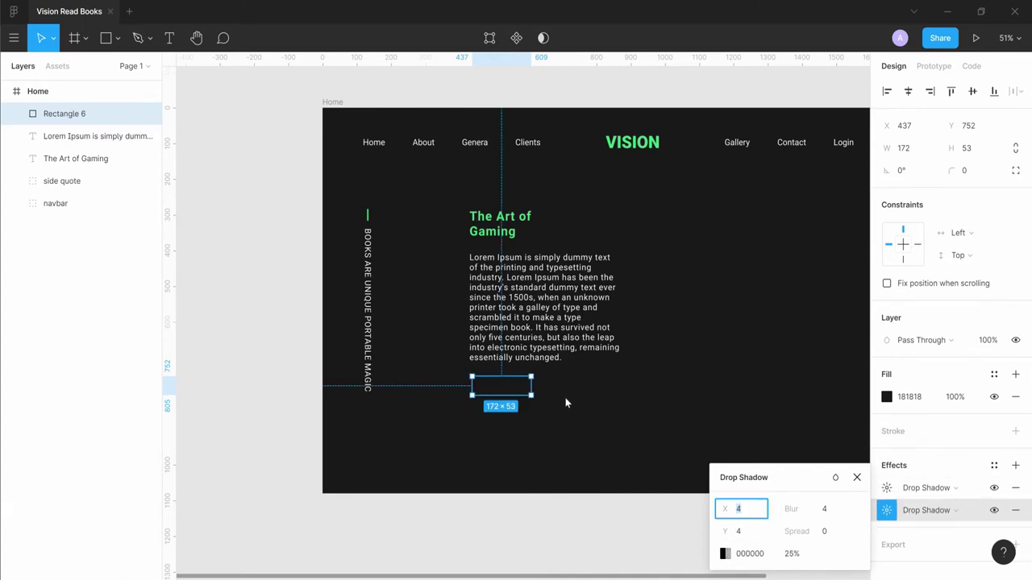
text(4)
click(793, 554)
text(40)
key(Return)
click(470, 451)
scroll(470, 451, up, 5)
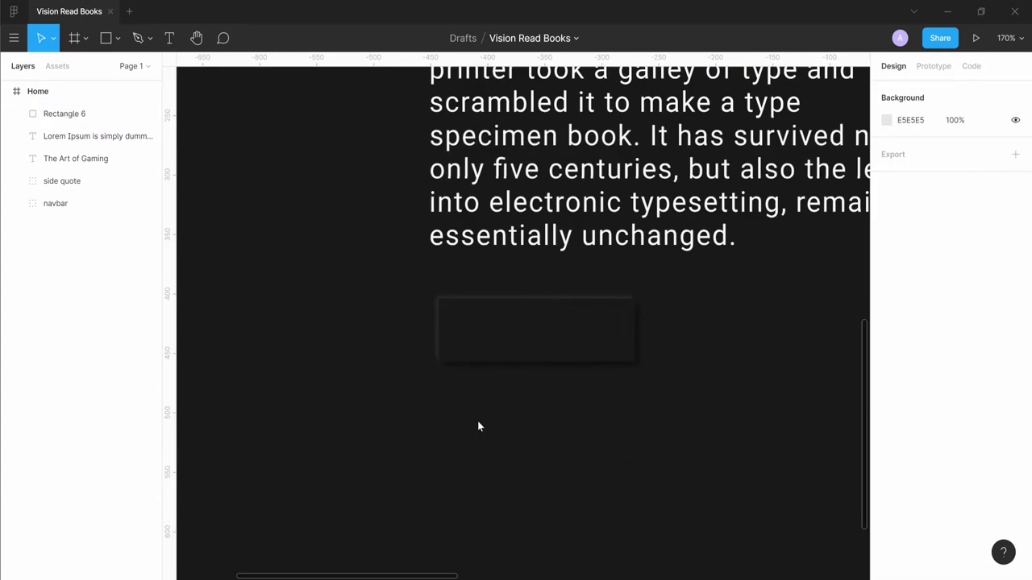
scroll(477, 421, up, 5)
click(442, 286)
scroll(444, 286, down, 5)
scroll(596, 301, down, 3)
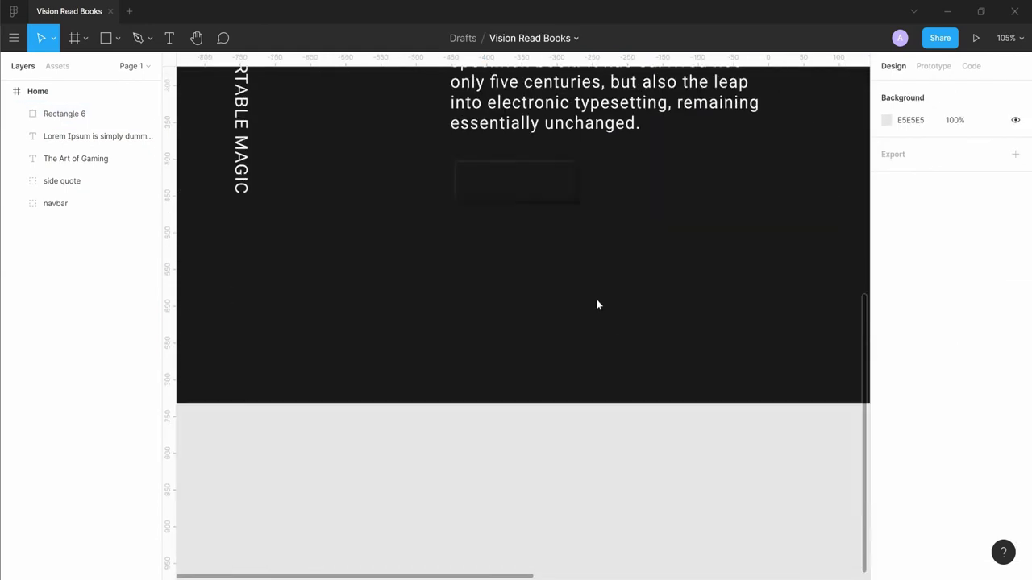
scroll(596, 302, up, 4)
Step: Add the READ BOOK label on the button with a 4ADE80 green fill
key(t)
click(495, 413)
text(READ B)
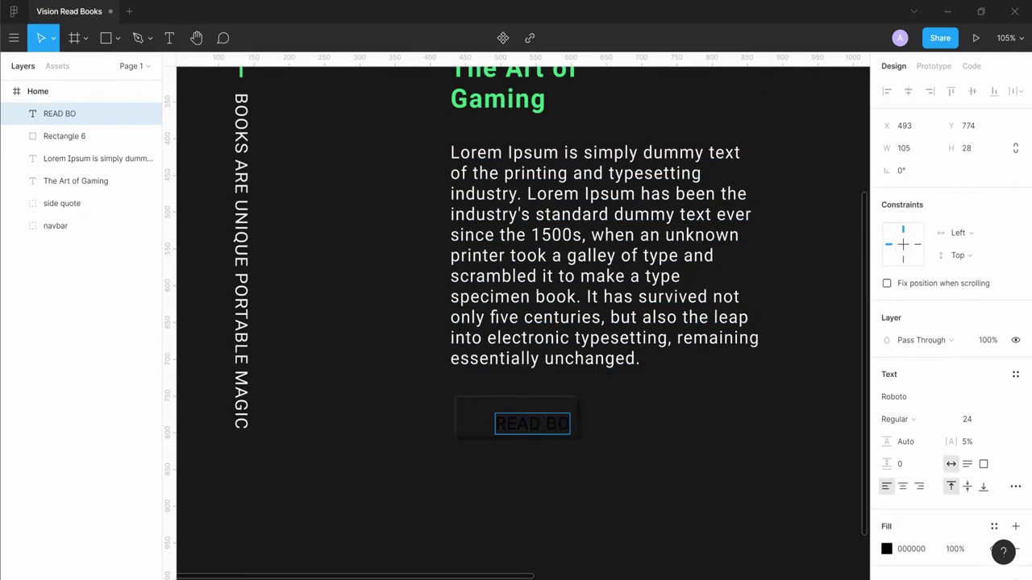
text(OK)
key(Escape)
click(497, 99)
click(552, 420)
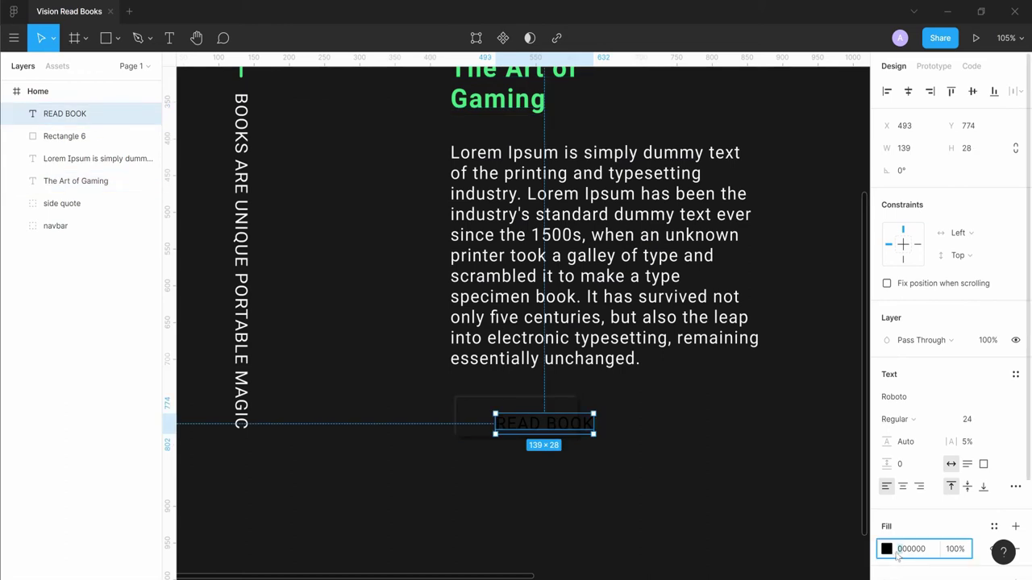
text(4ADE80)
key(Return)
click(592, 429)
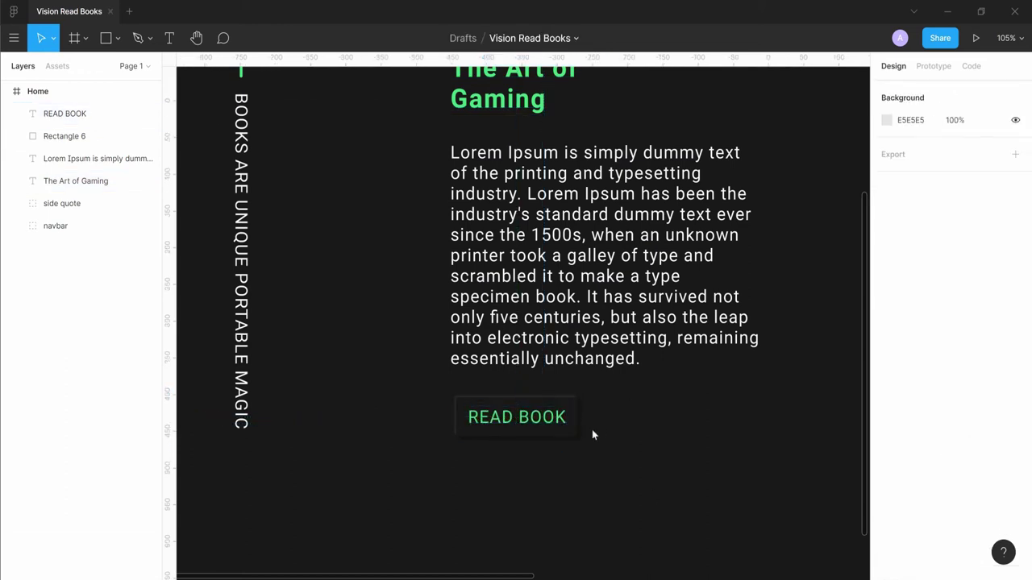
Step: Check that the READ BOOK label is centred on the button rectangle
scroll(572, 443, down, 3)
scroll(572, 443, up, 5)
click(575, 387)
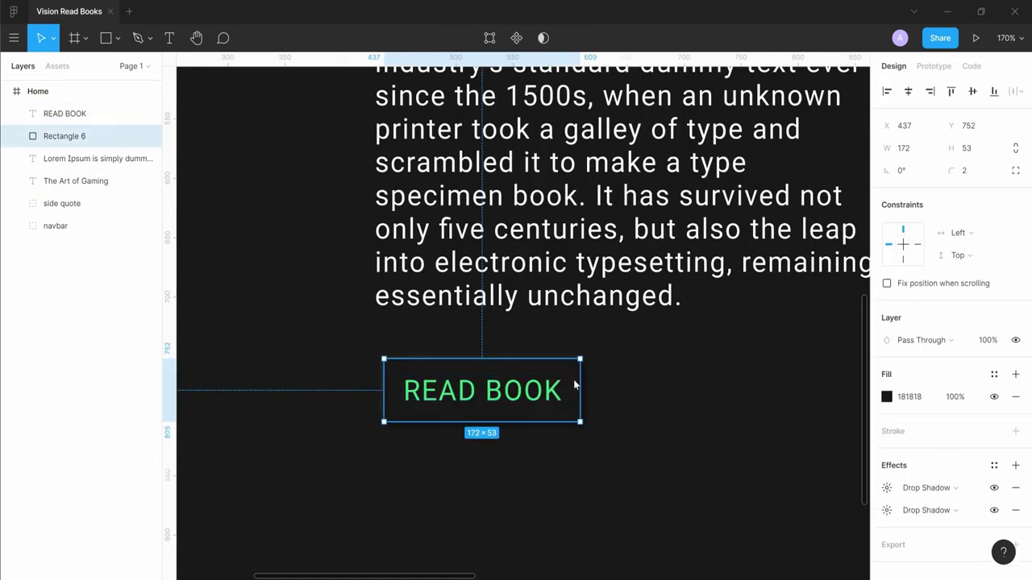
click(512, 393)
click(607, 409)
scroll(607, 409, down, 2)
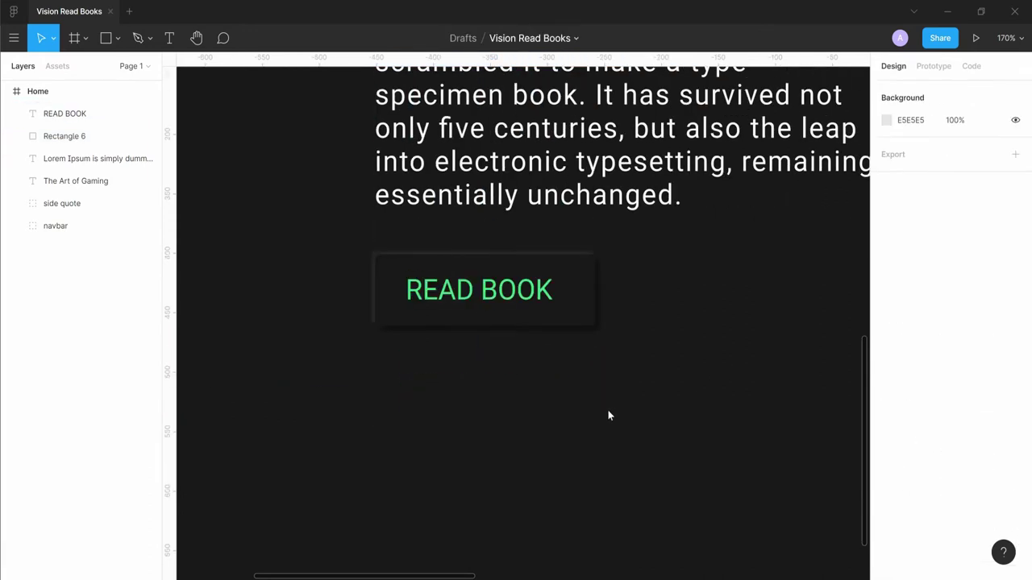
scroll(679, 427, down, 5)
Step: Set the letter spacing of the paragraph and heading to 0
click(645, 359)
click(988, 444)
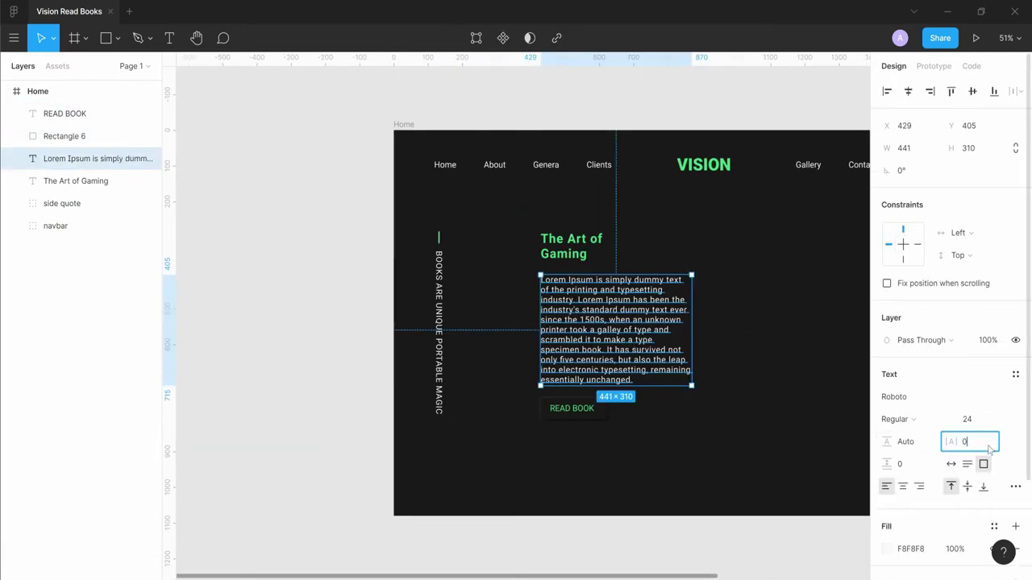
key(Return)
click(571, 246)
click(967, 442)
text(0)
key(Return)
click(779, 423)
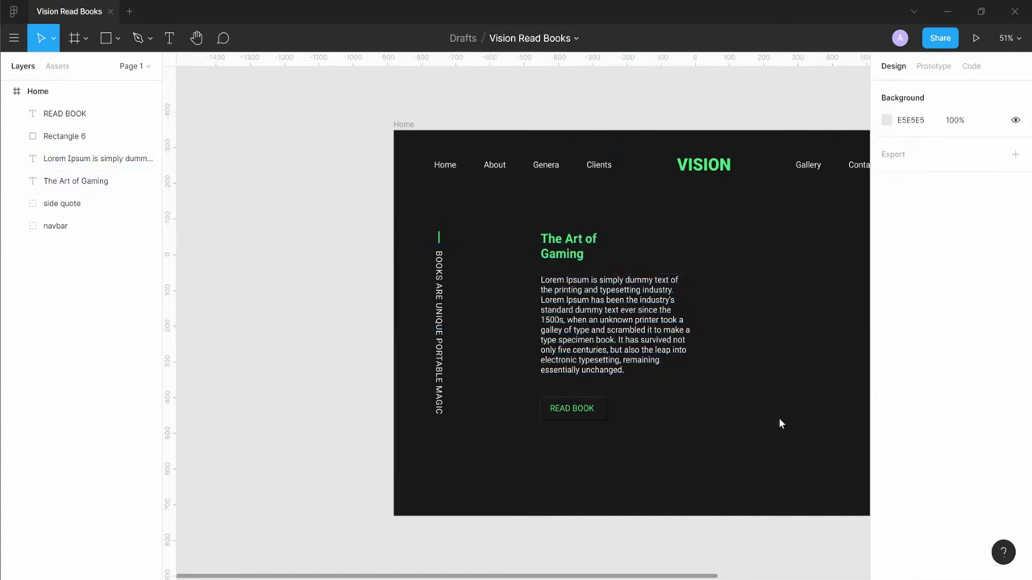
Step: Group the READ BOOK label with its rectangle and rename the group 'read btn'
scroll(700, 407, up, 1)
click(619, 392)
scroll(619, 392, up, 2)
click(564, 455)
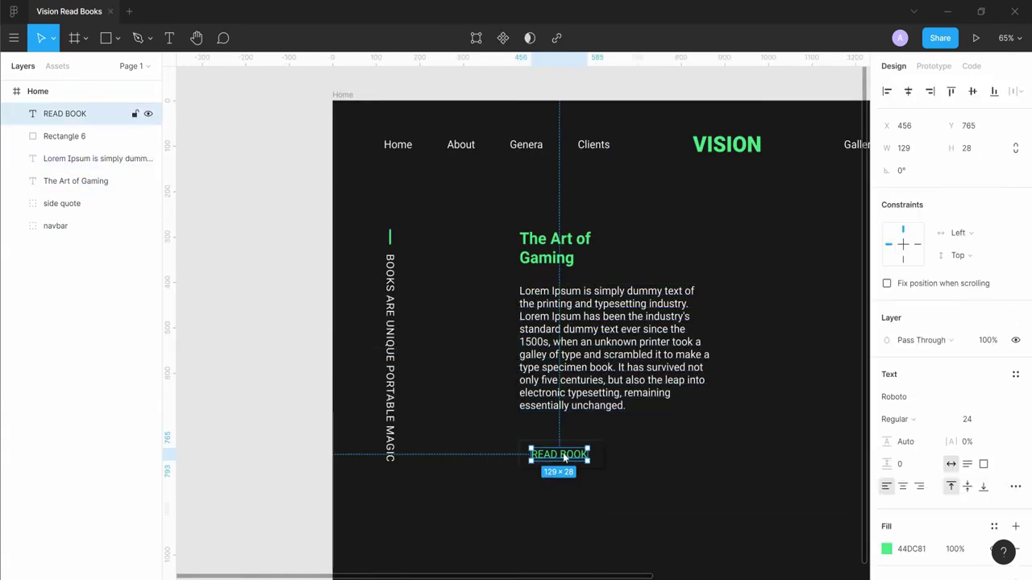
shift+click(598, 456)
key(ctrl+g)
double_click(58, 114)
text(read)
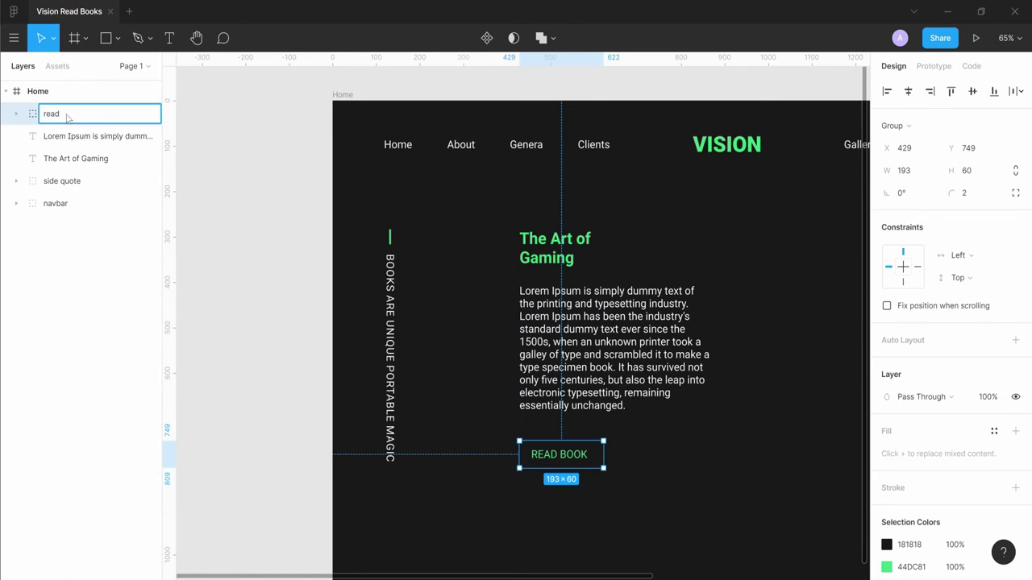
text(btn)
key(Return)
click(614, 352)
Step: Clear the selection and pan across the frame to review the layout
click(581, 462)
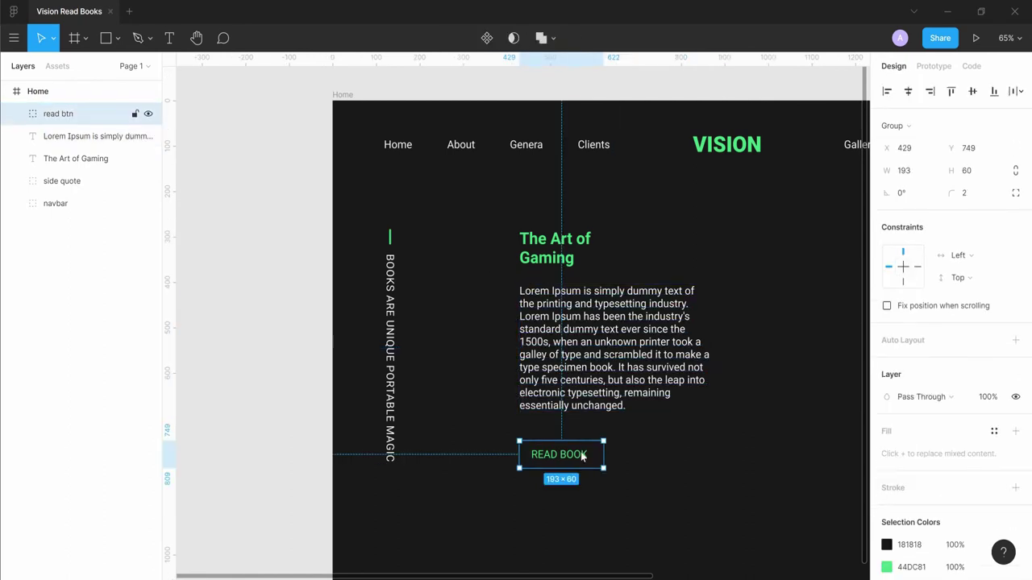
click(583, 362)
click(637, 223)
scroll(637, 224, down, 3)
scroll(637, 223, right, 5)
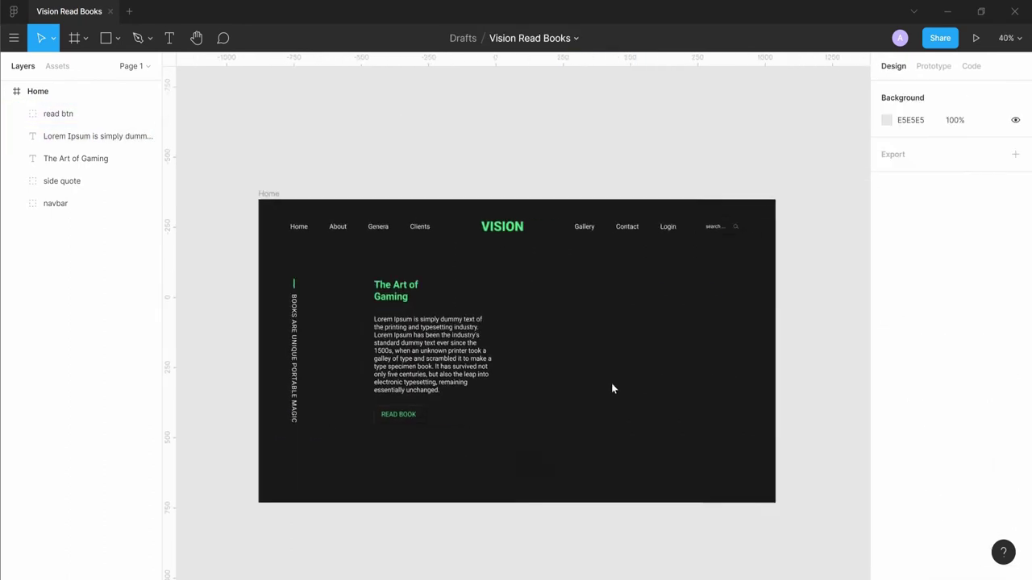
scroll(546, 410, right, 2)
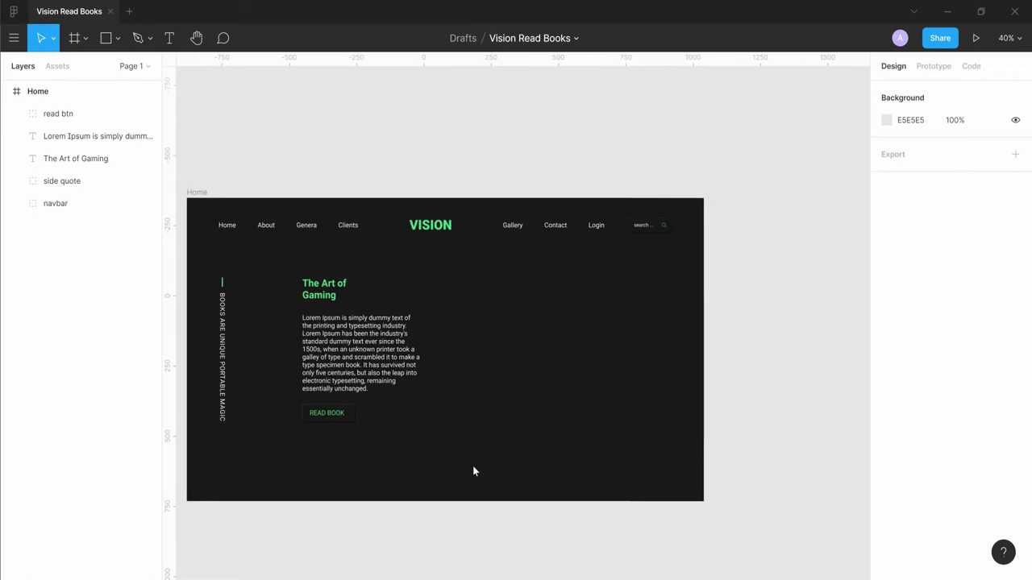
scroll(516, 451, left, 3)
scroll(549, 443, down, 1)
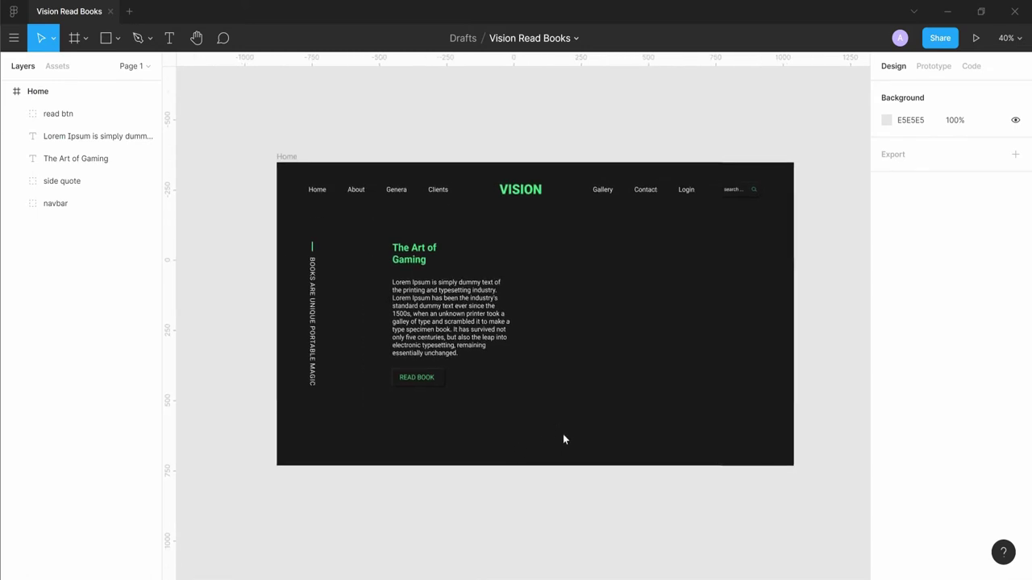
scroll(565, 411, right, 2)
scroll(565, 411, up, 1)
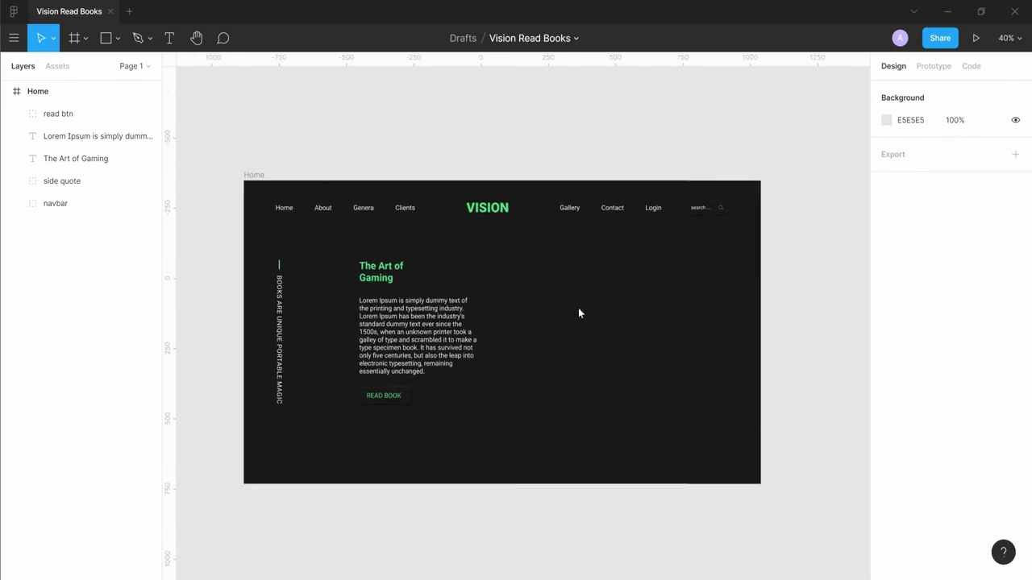
Step: Draw a 396×513 rectangle with corner radius 6 and a dark 181818 fill
key(r)
mouse_move(547, 256)
mouse_down()
mouse_move(575, 358)
mouse_move(636, 404)
mouse_up()
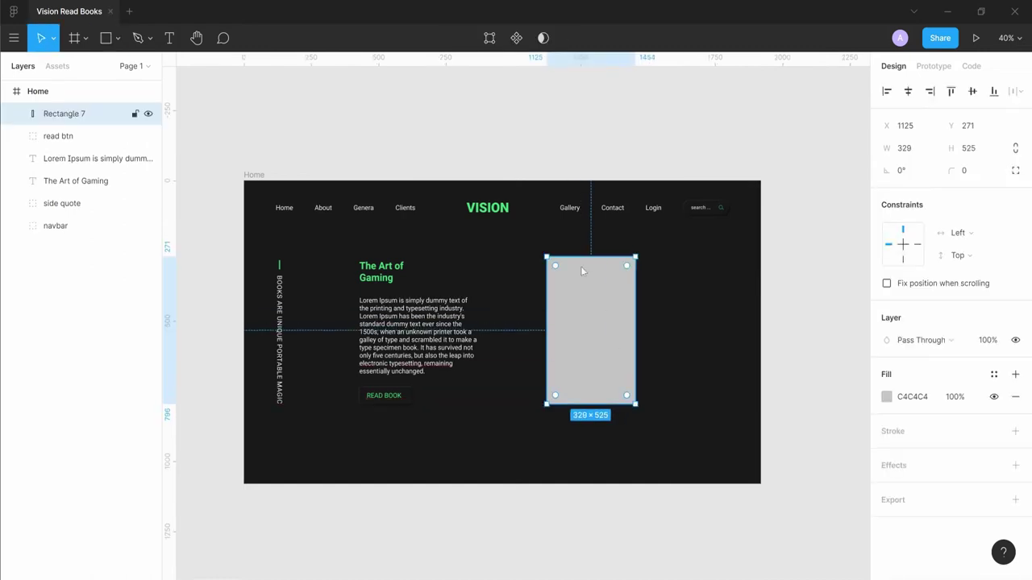
drag(636, 257, 653, 261)
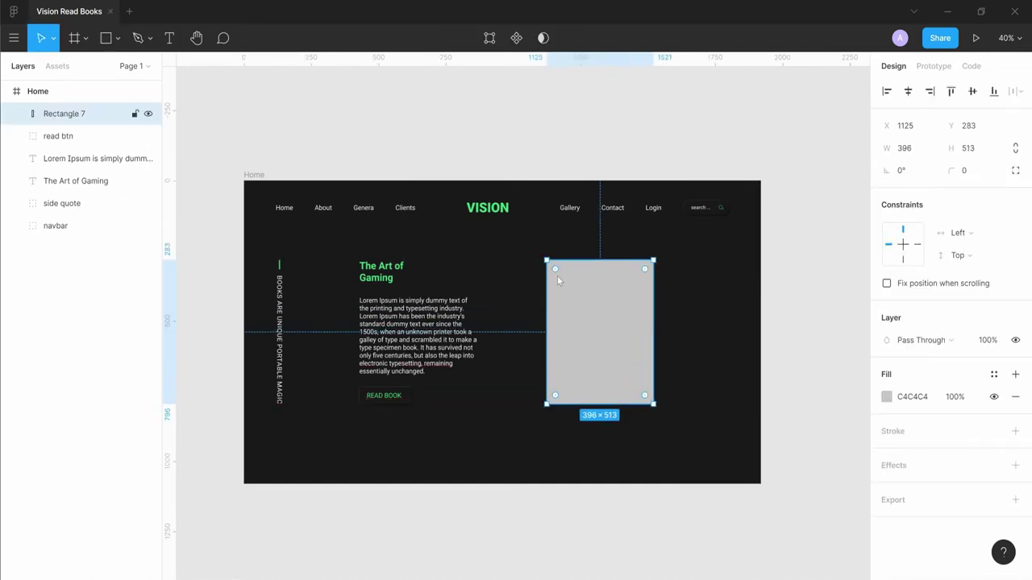
scroll(548, 278, up, 5)
scroll(536, 234, up, 5)
drag(536, 225, 532, 218)
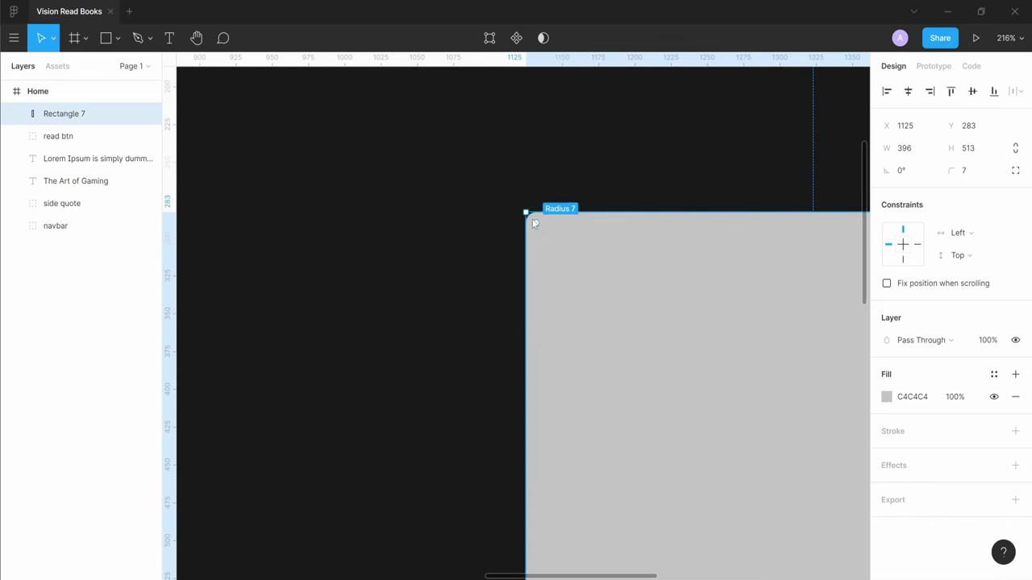
scroll(461, 247, down, 10)
scroll(267, 158, down, 5)
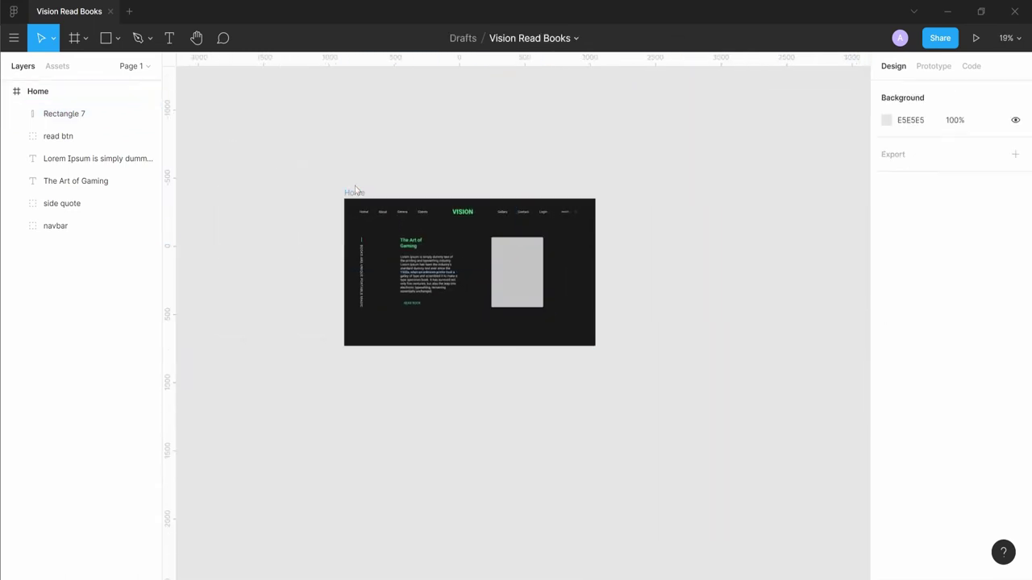
click(354, 192)
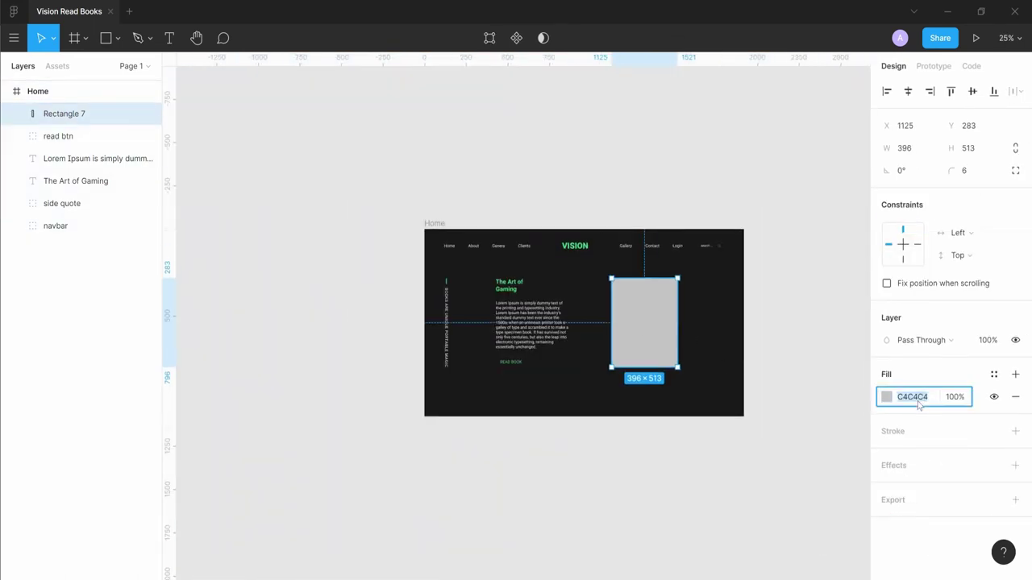
text(181818)
key(Return)
Step: Add two drop shadows to the card and give the first shadow a blur of 16
click(1015, 465)
click(1015, 466)
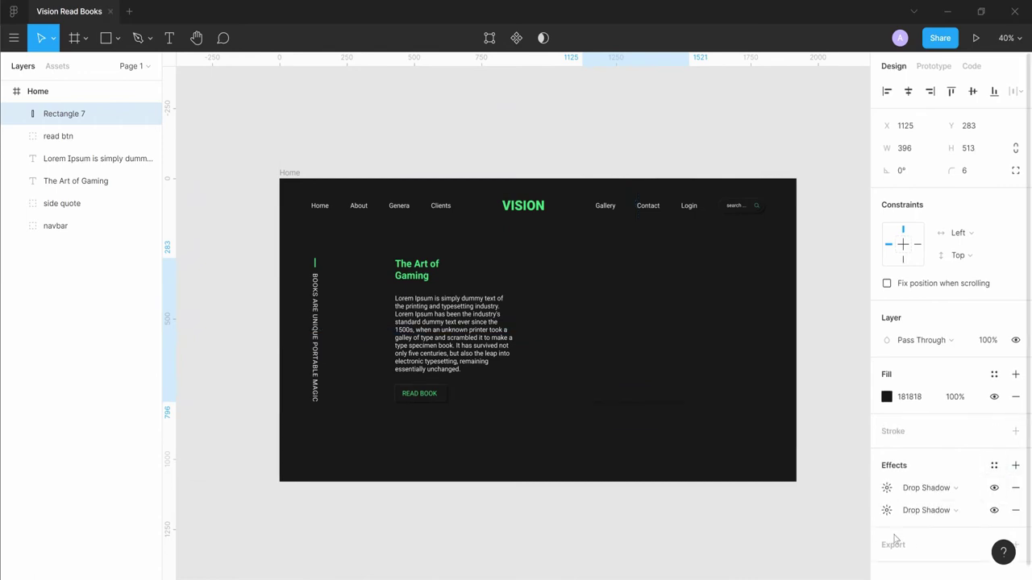
click(887, 488)
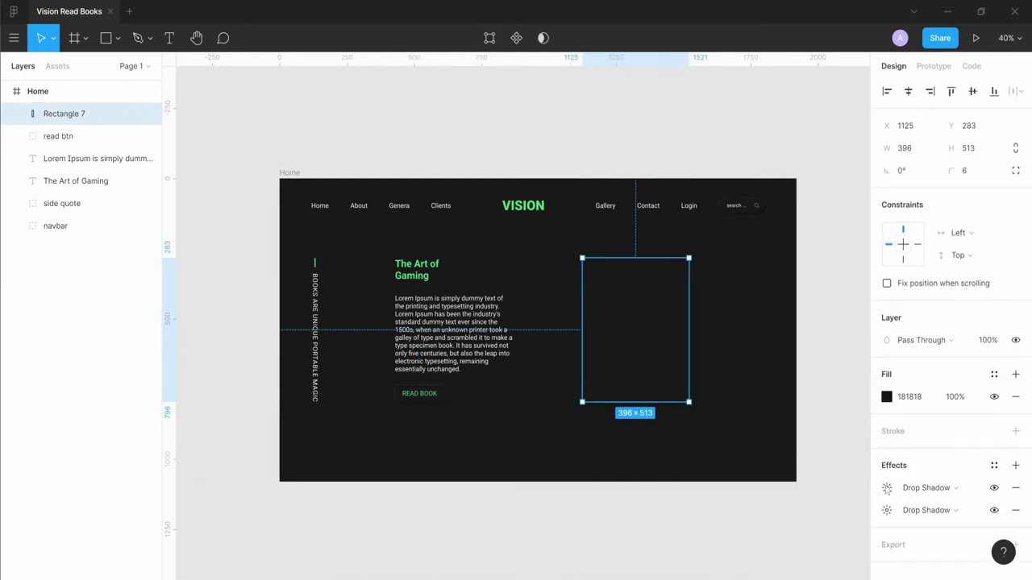
click(887, 487)
click(738, 534)
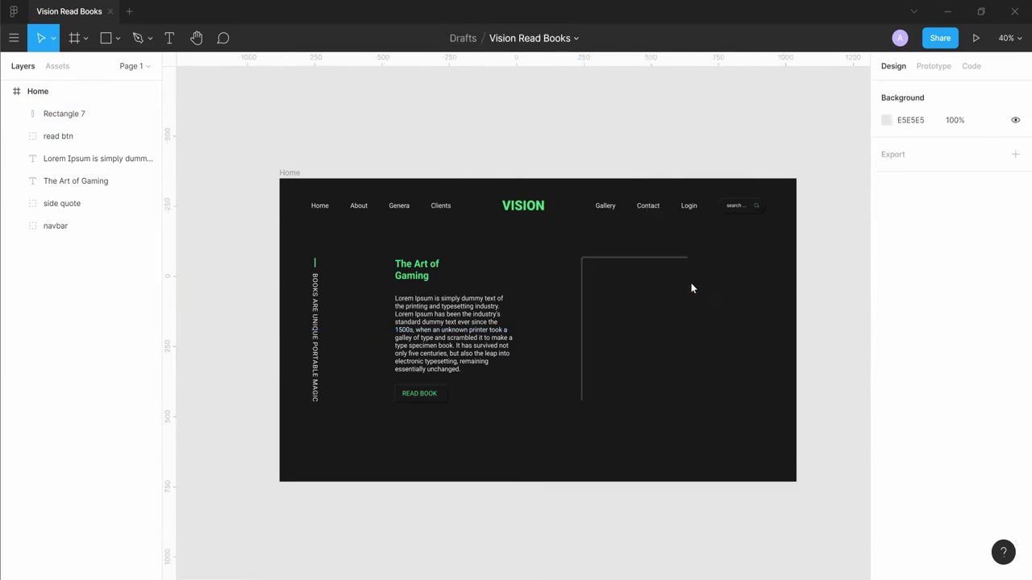
click(887, 489)
click(823, 510)
key(Return)
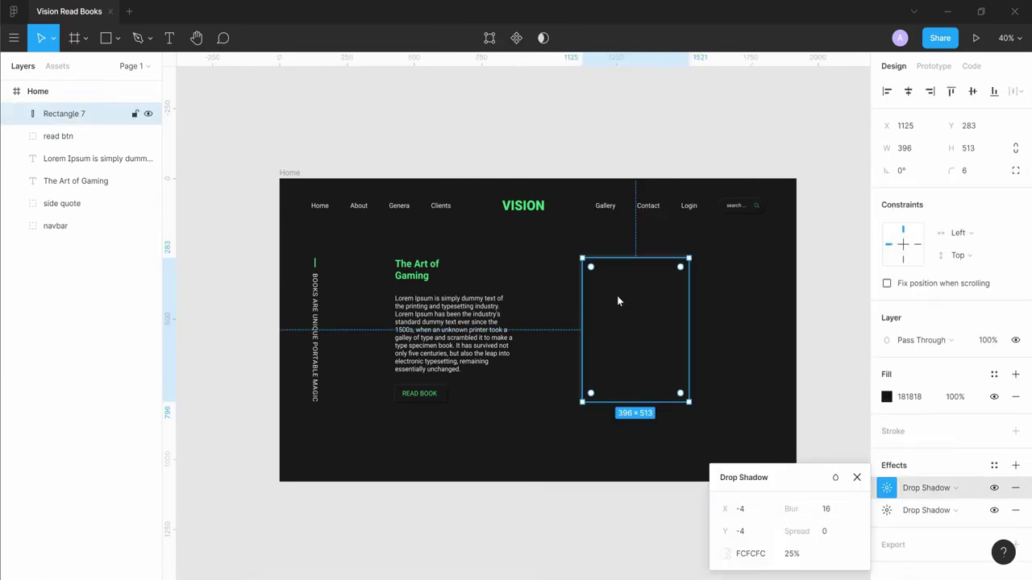
key(Escape)
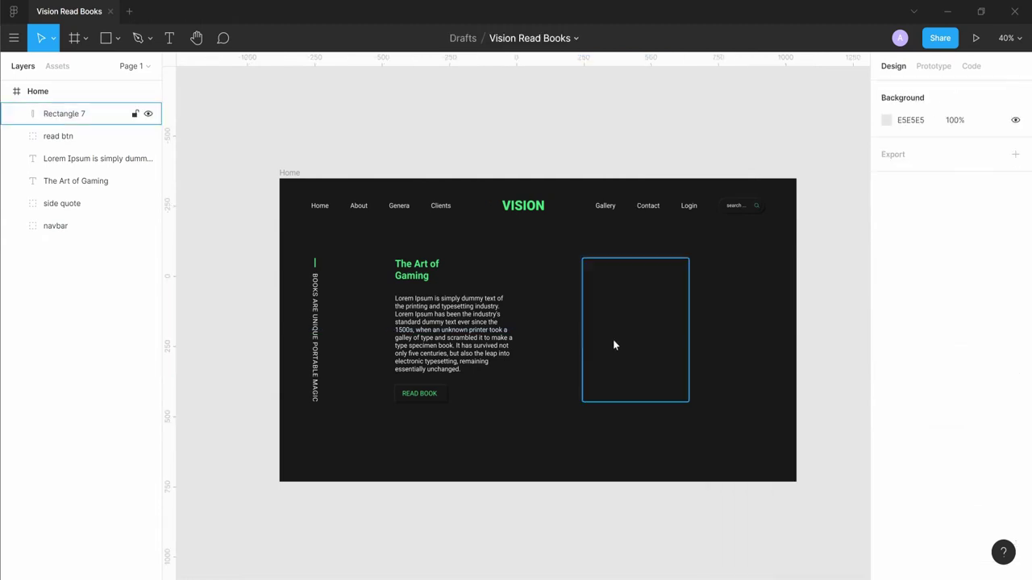
Step: Set the second shadow to offset 6, blur 16 and 10% opacity
click(613, 339)
click(887, 510)
click(737, 509)
text(6)
key(Tab)
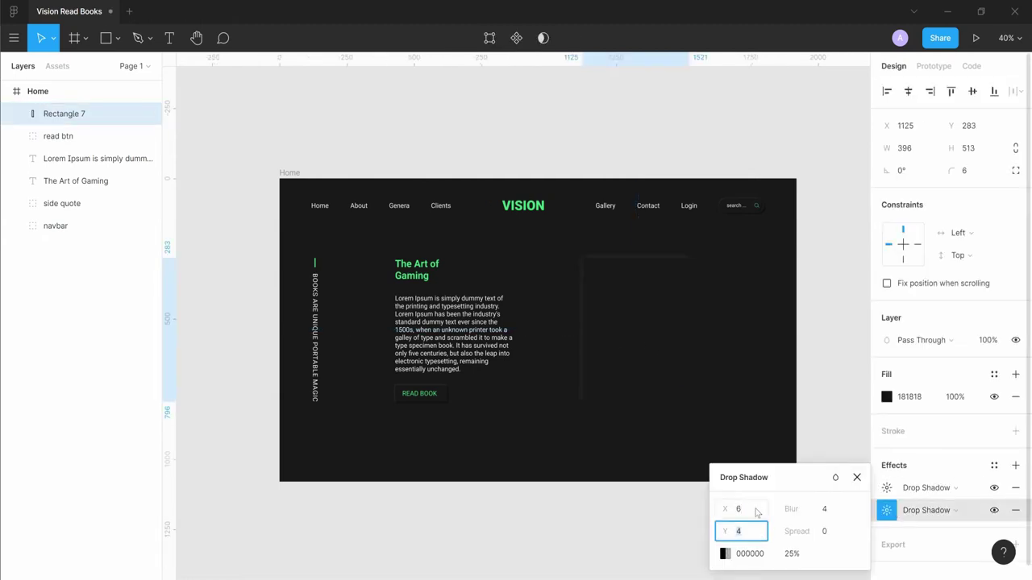
key(Tab)
text(16)
click(791, 553)
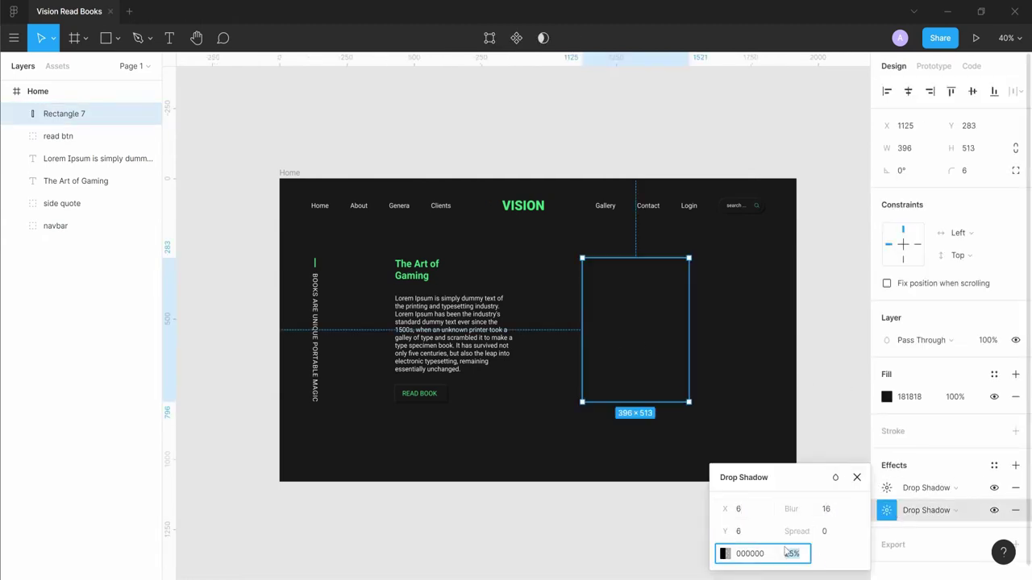
text(10)
key(Return)
Step: Change the second shadow's horizontal offset to 7, adjust its vertical offset, and preview
click(887, 487)
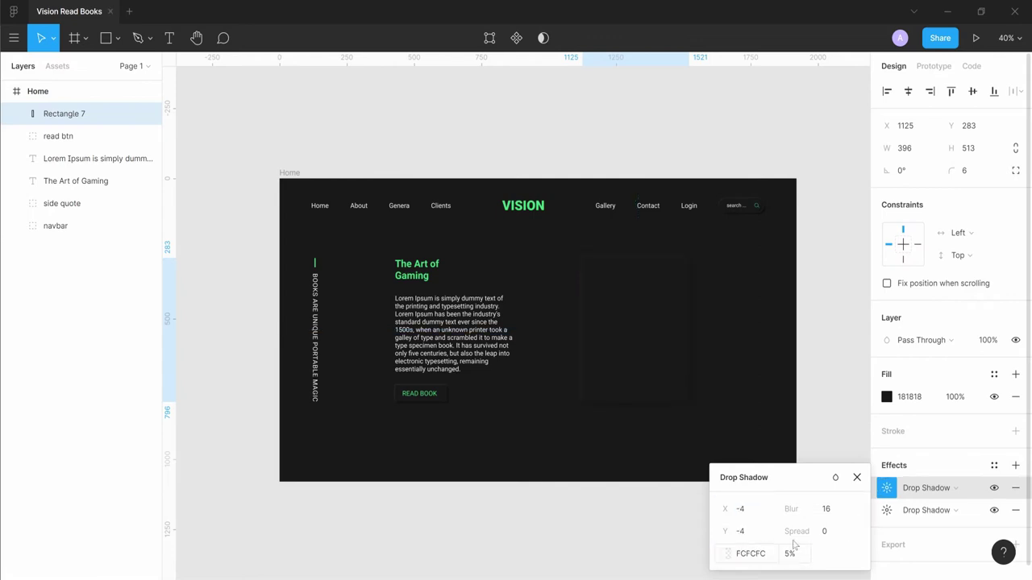
click(816, 316)
click(650, 339)
click(887, 488)
text(-3)
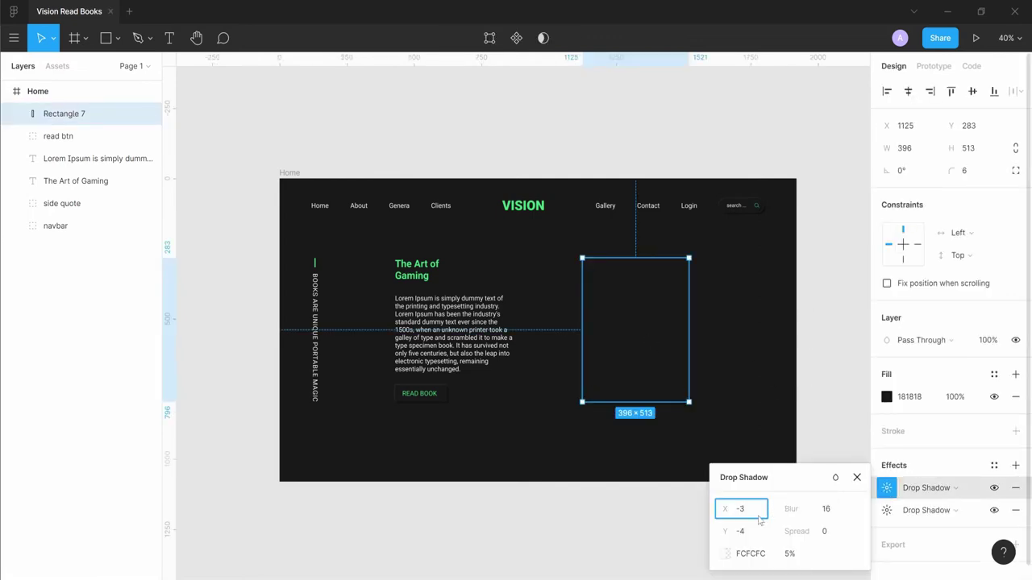
click(887, 511)
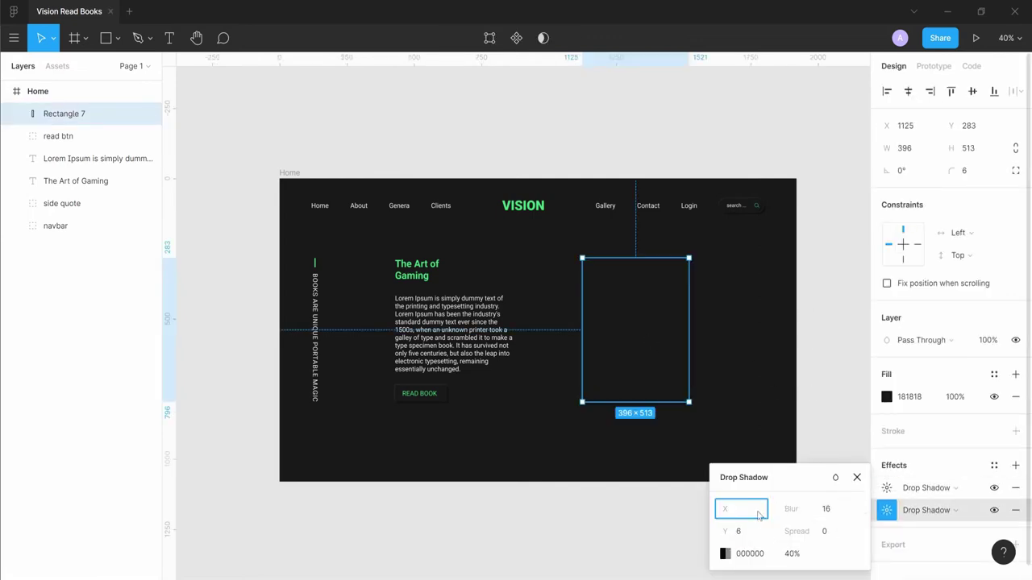
text(7)
key(Return)
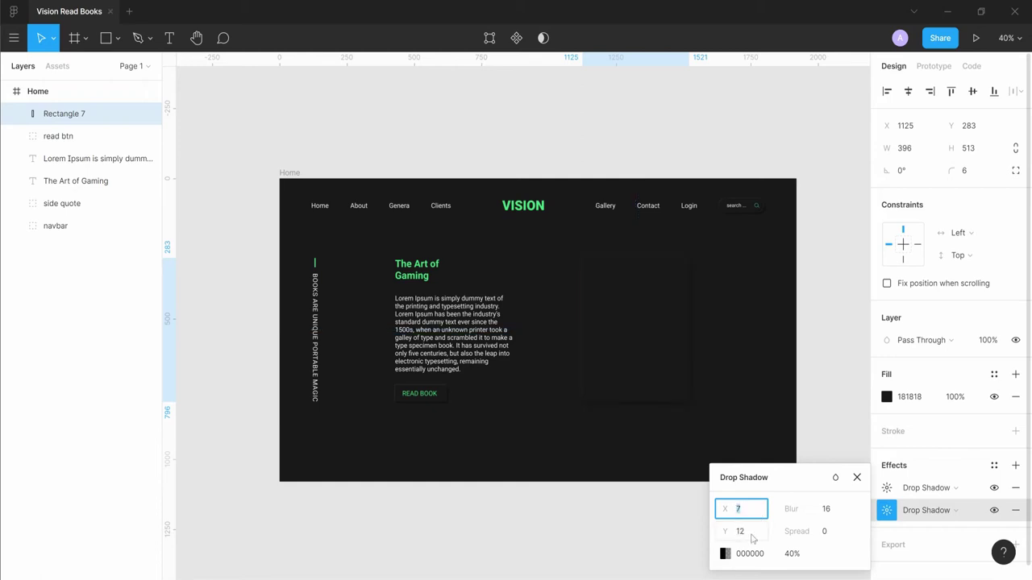
click(752, 538)
click(831, 315)
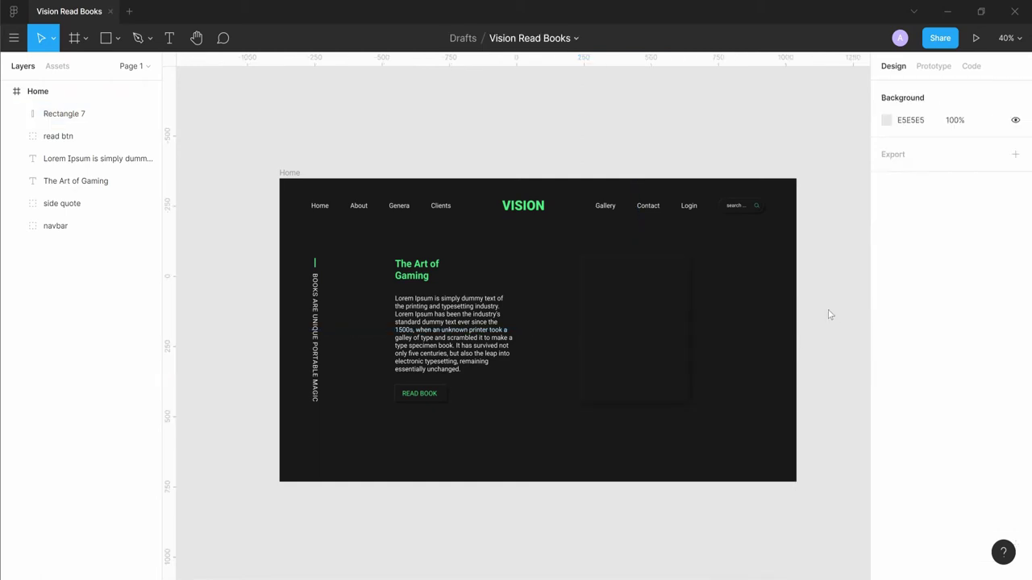
scroll(766, 317, down, 2)
scroll(777, 364, up, 1)
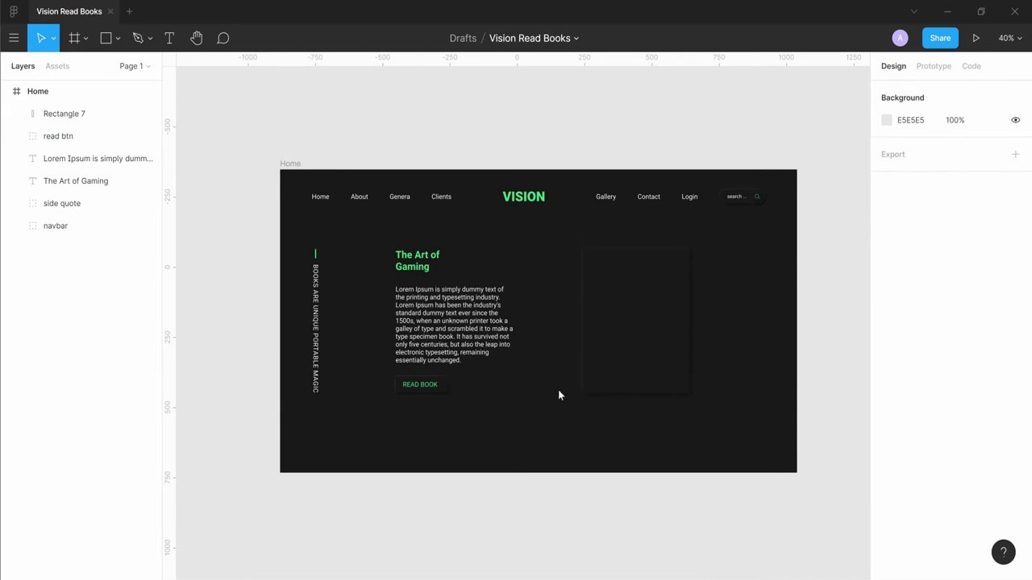
scroll(558, 389, down, 1)
Step: Group the heading, paragraph and button as 'about book' and import the xbox image
drag(559, 389, 450, 294)
key(ctrl+g)
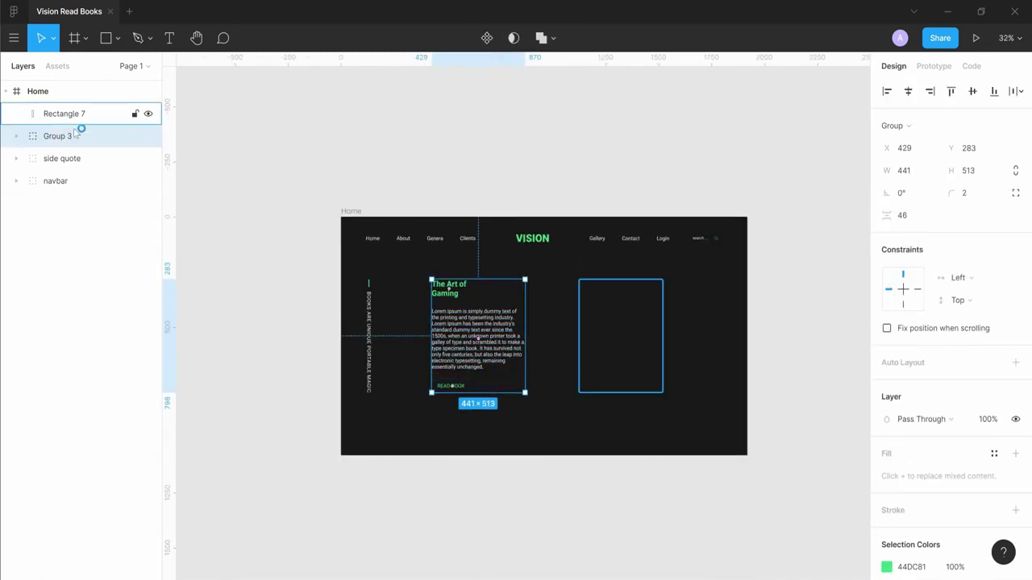
double_click(70, 137)
text(about book)
key(Return)
click(35, 552)
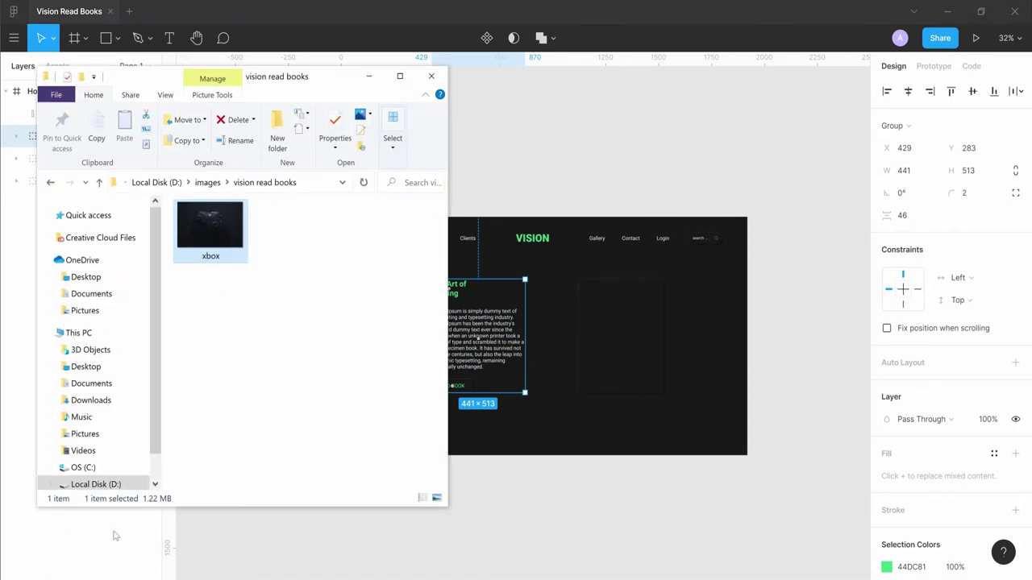
mouse_move(204, 252)
mouse_down()
mouse_move(368, 78)
mouse_move(677, 255)
mouse_up()
Step: Move the xbox image into the Home frame over the card, narrowed to the card's width
scroll(677, 255, down, 3)
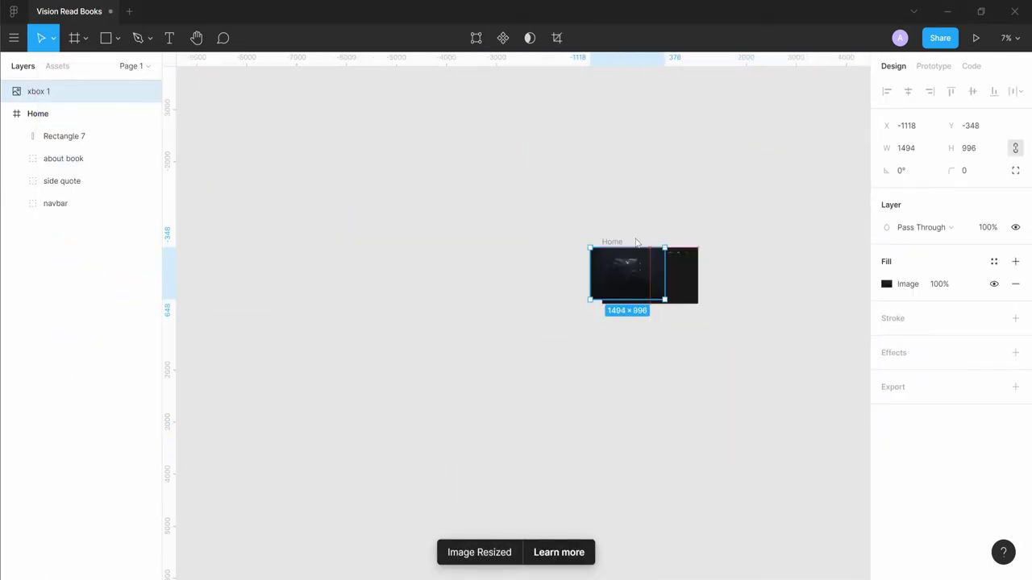
scroll(438, 379, up, 5)
drag(438, 380, 710, 292)
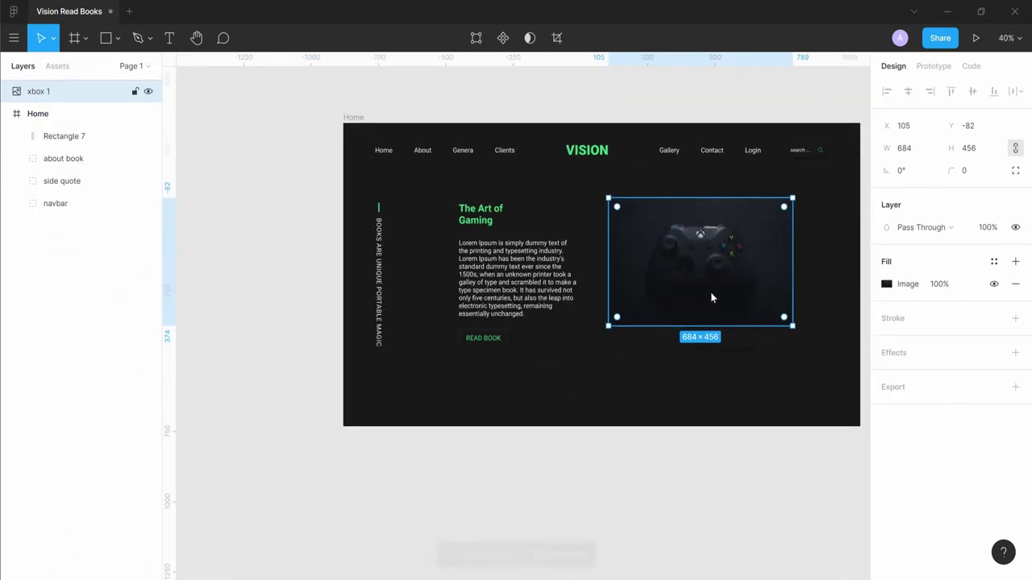
scroll(645, 286, down, 2)
key(ctrl+x)
key(ctrl+v)
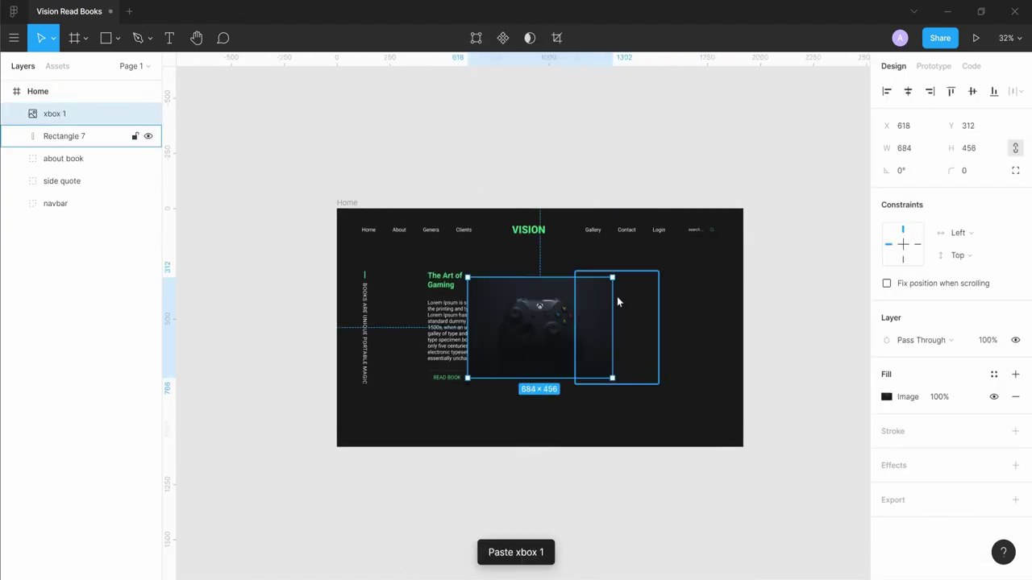
scroll(617, 296, up, 5)
drag(617, 295, 547, 310)
drag(403, 299, 527, 294)
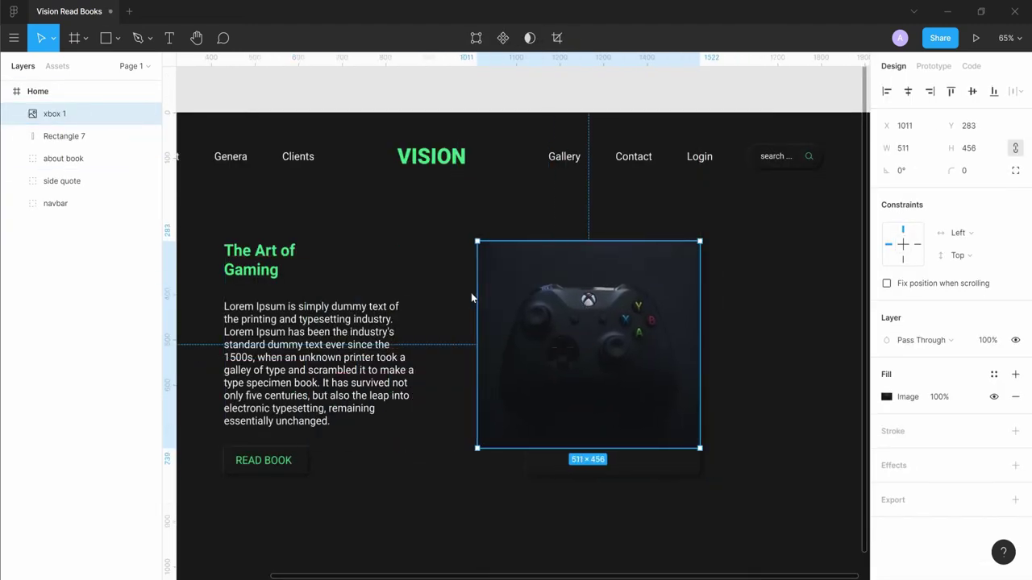
scroll(568, 236, up, 10)
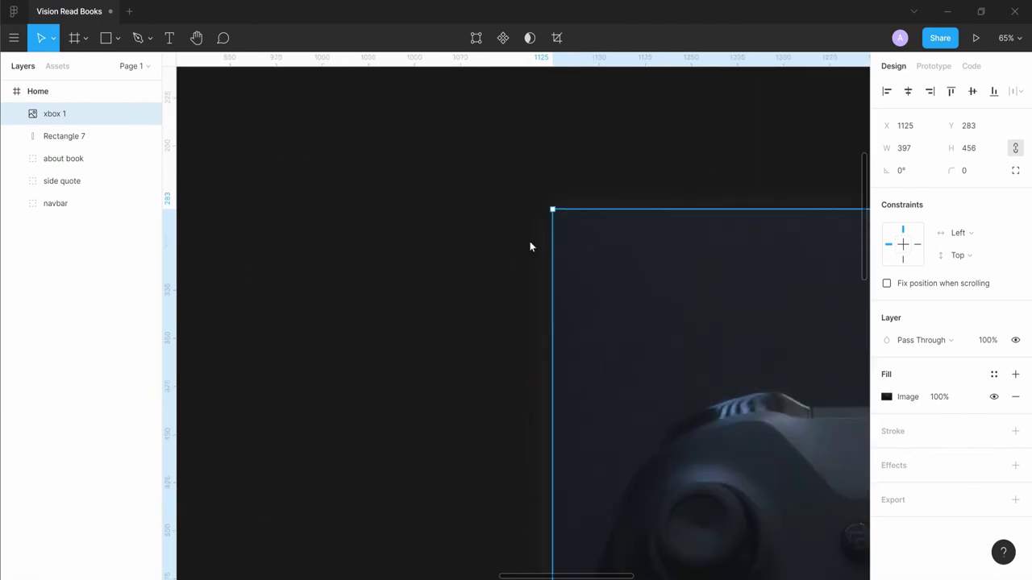
Step: Stretch the controller image's top and bottom edges until it measures 397×513
click(566, 214)
click(562, 258)
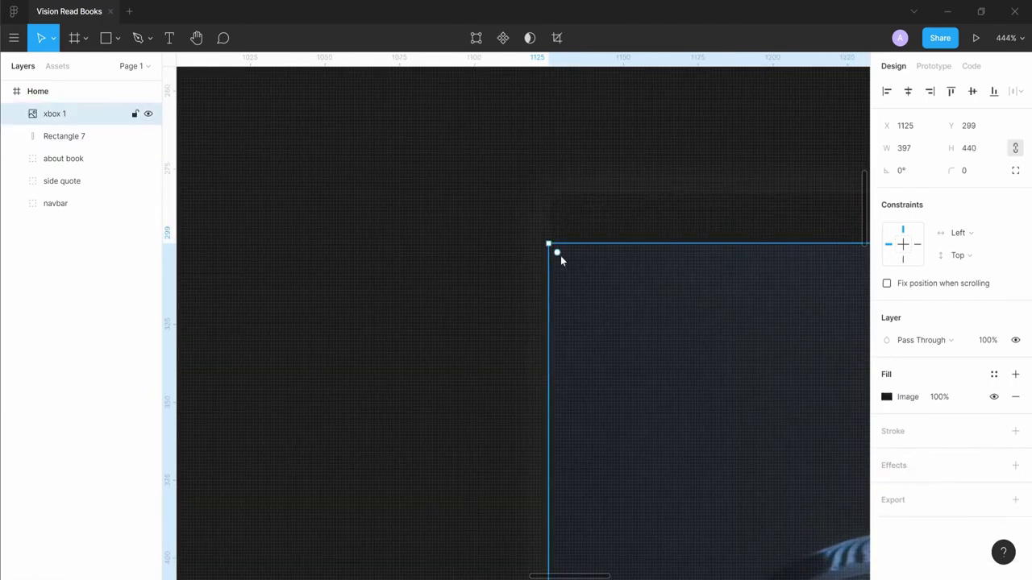
scroll(583, 276, down, 5)
drag(723, 258, 722, 240)
scroll(722, 240, down, 3)
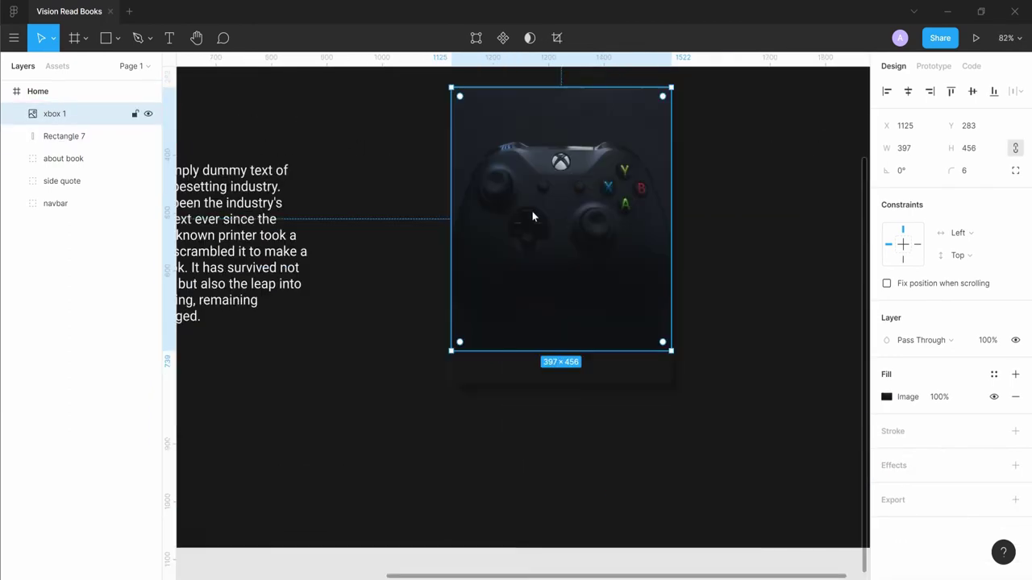
mouse_move(544, 346)
mouse_down()
mouse_move(543, 369)
mouse_move(565, 355)
mouse_move(571, 332)
mouse_move(577, 379)
mouse_up()
click(719, 300)
click(601, 308)
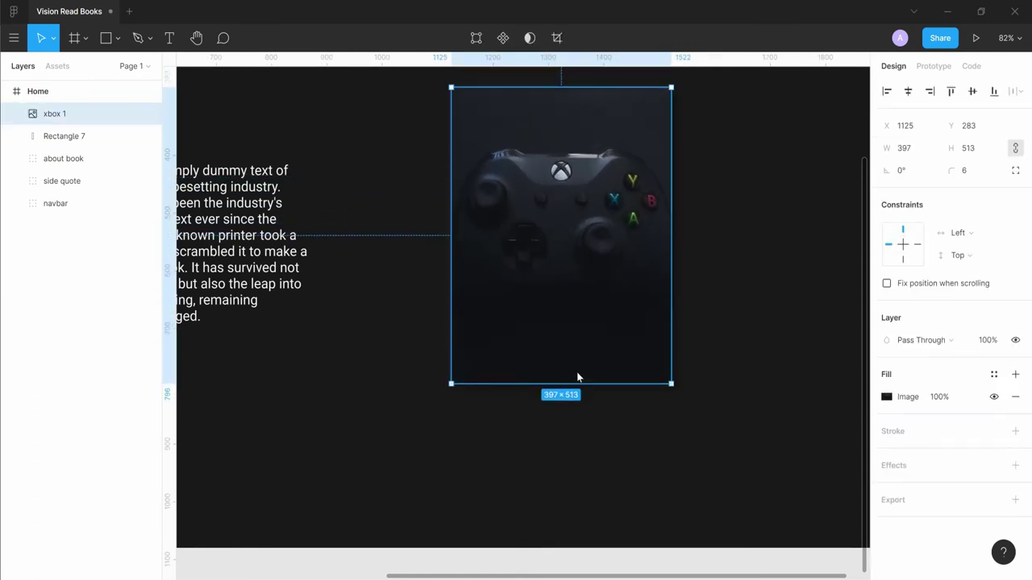
click(728, 230)
scroll(706, 224, down, 5)
scroll(693, 267, up, 3)
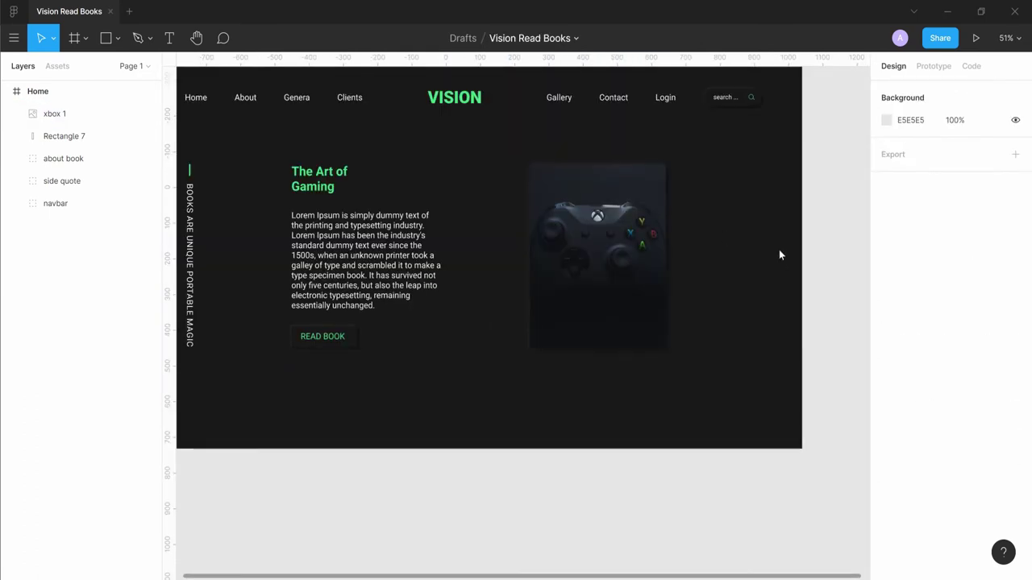
Step: Paste a copy of the heading onto the controller card as the 'The Art of Gaming' caption
double_click(322, 179)
key(ctrl+c)
click(559, 208)
key(ctrl+v)
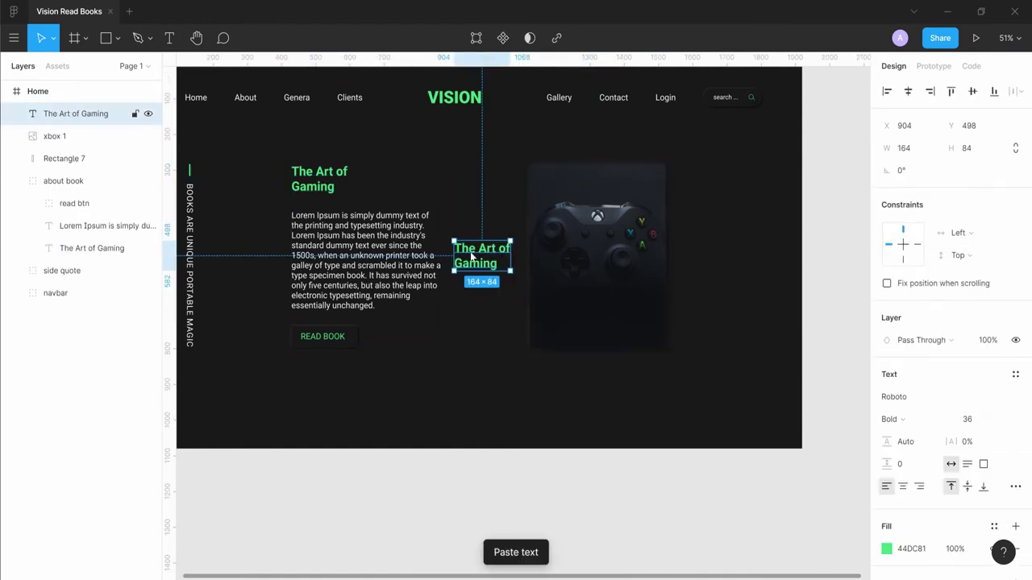
drag(470, 258, 576, 309)
key(Return)
text(The Art)
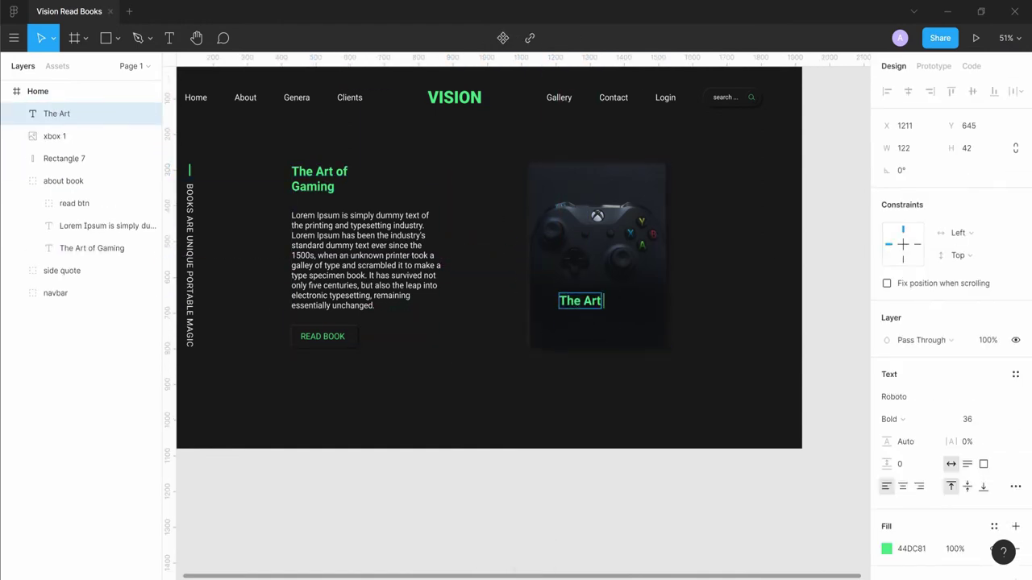
text( of Gaming)
drag(611, 301, 599, 316)
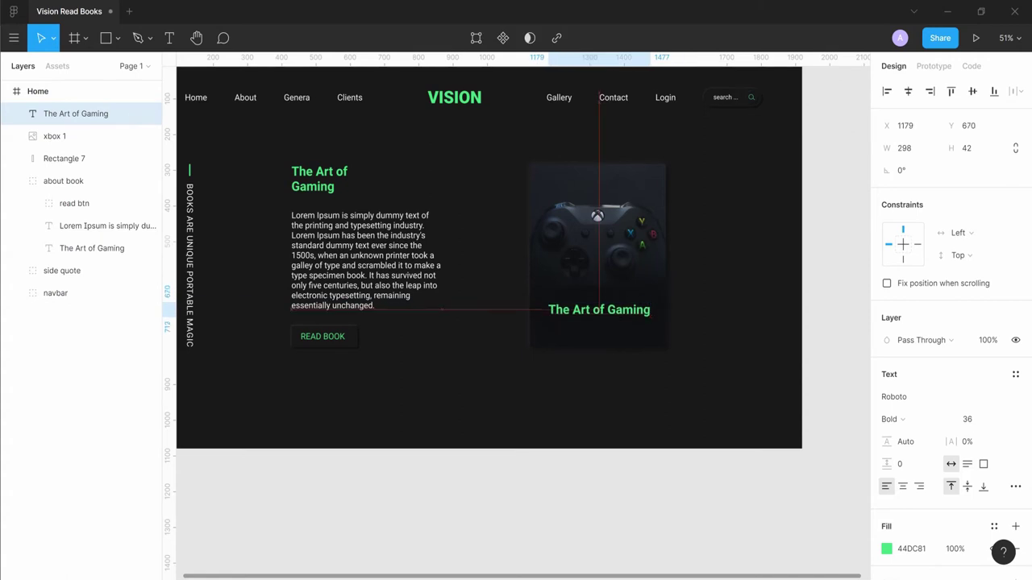
click(710, 282)
Step: Give the controller image a thickened 181818 border
scroll(712, 281, down, 2)
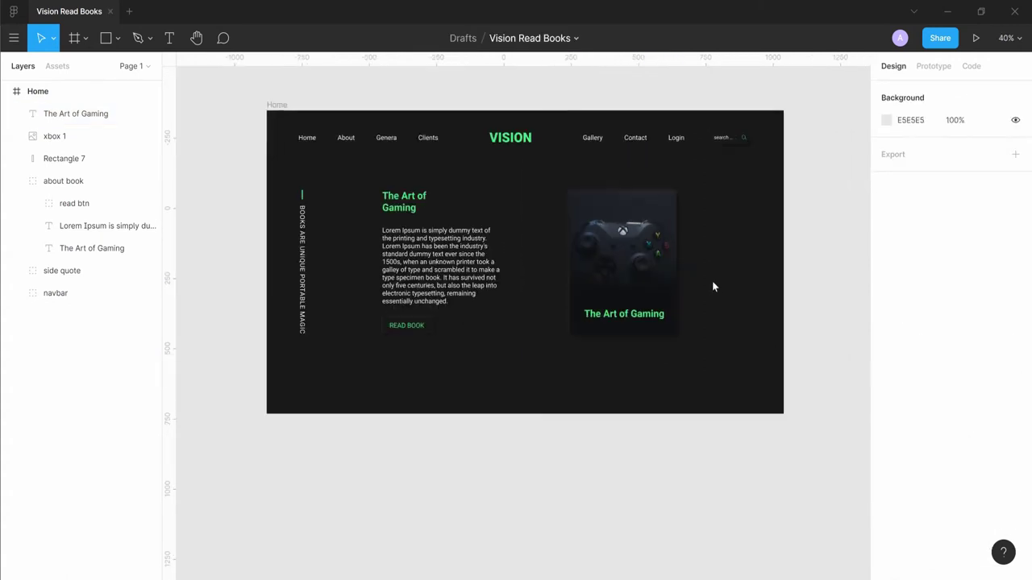
click(667, 296)
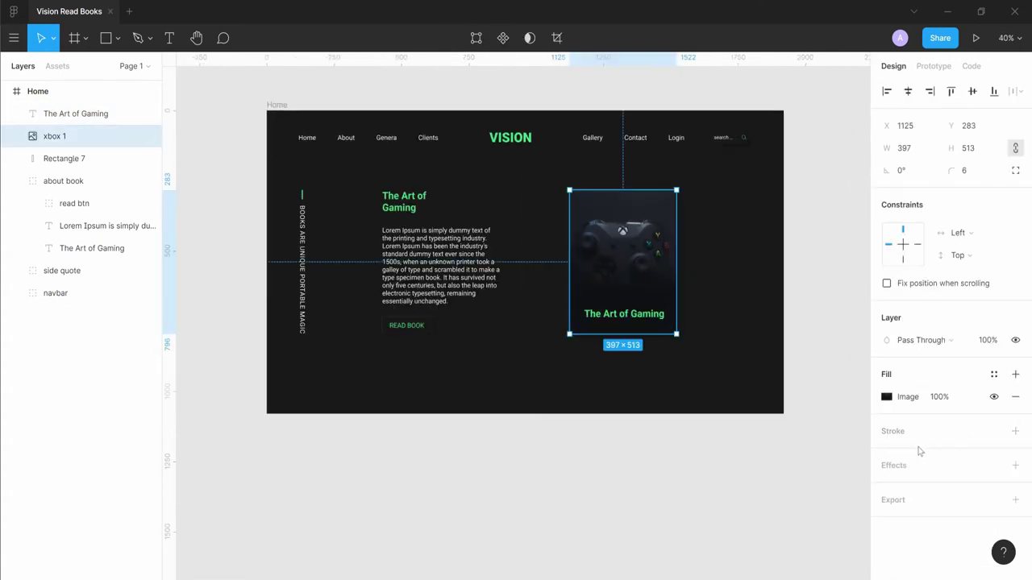
click(1016, 432)
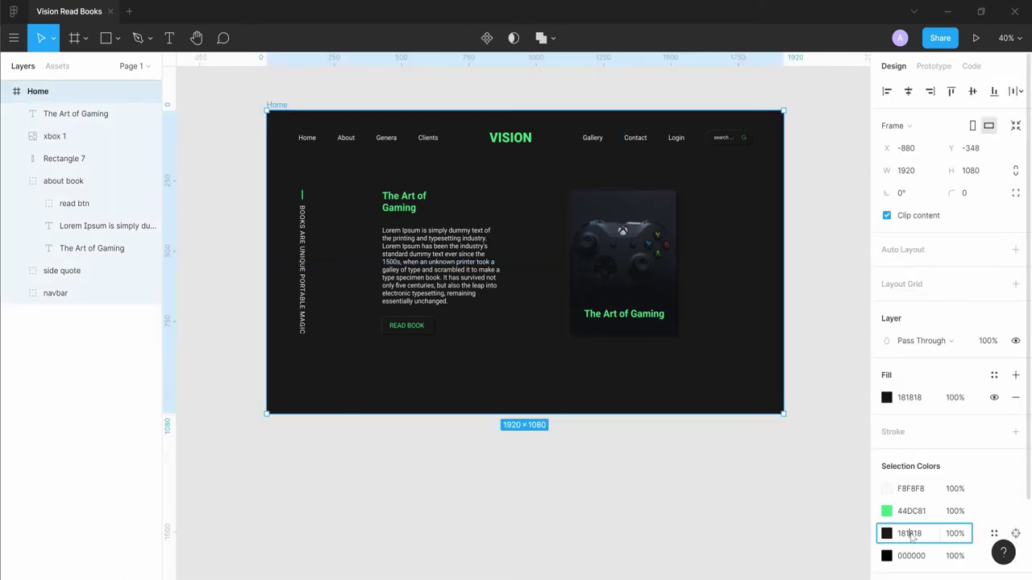
click(909, 454)
text(181818)
key(Return)
text(5)
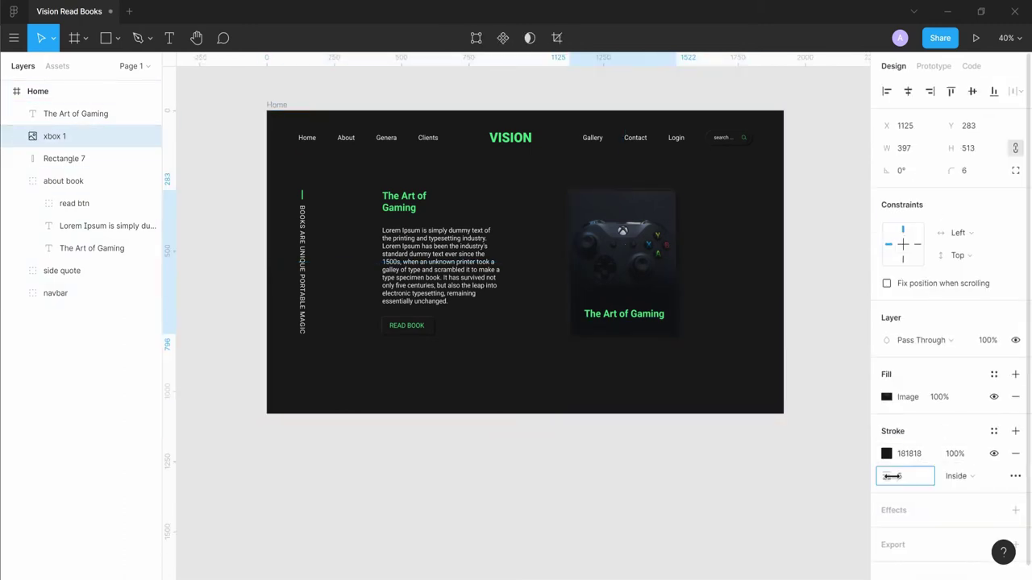
scroll(787, 310, up, 5)
scroll(772, 179, down, 1)
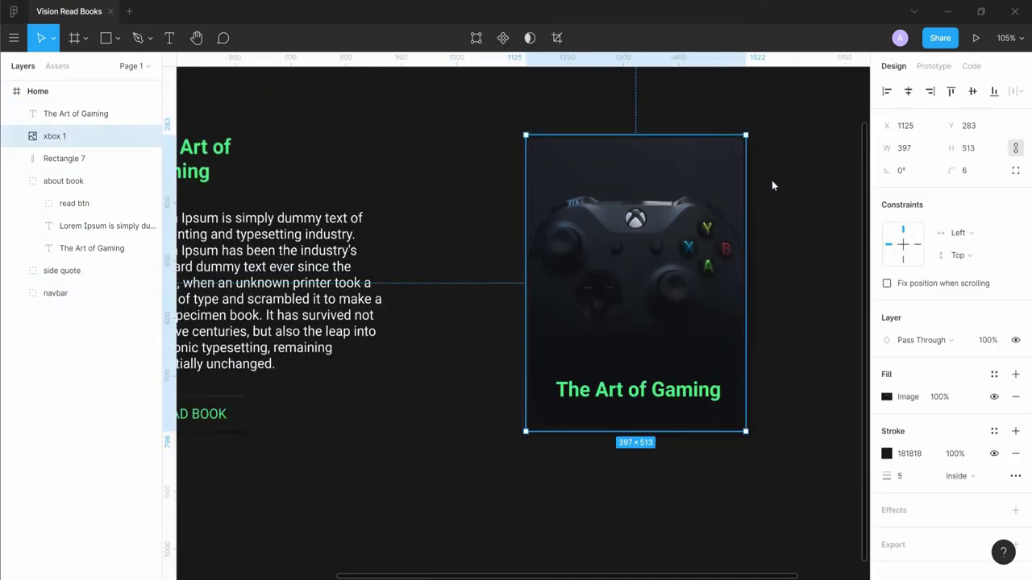
scroll(772, 181, up, 1)
drag(886, 483, 925, 481)
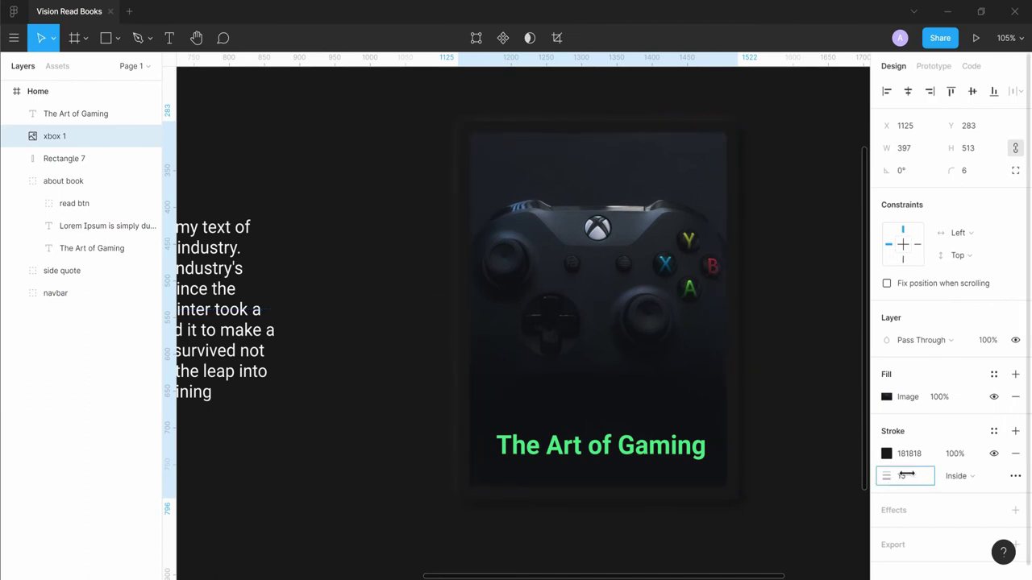
Step: Wrap the caption onto two lines with 7.5% letter spacing, centred on the card
click(76, 114)
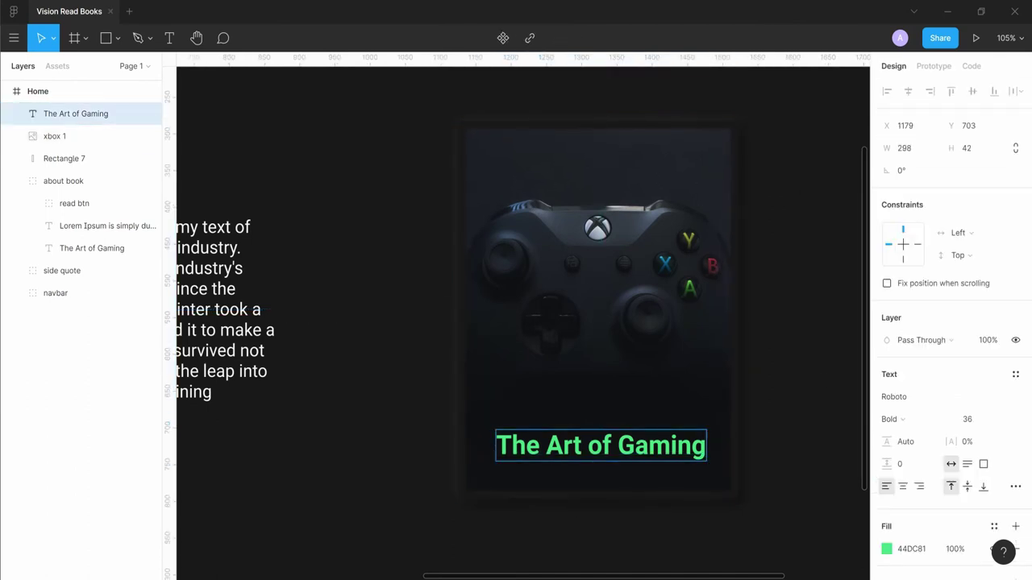
drag(707, 445, 612, 460)
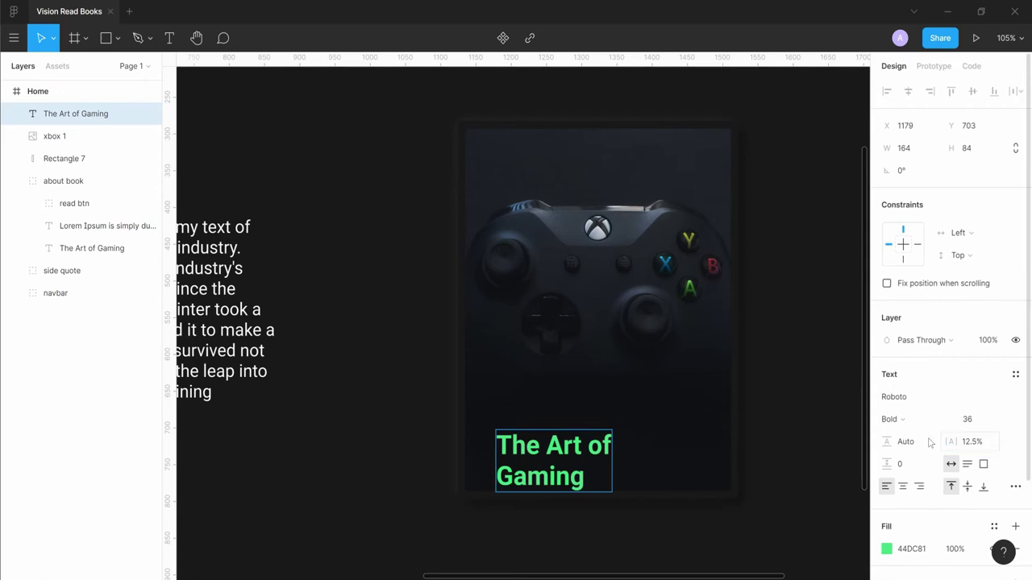
click(972, 442)
text(7.5)
key(Return)
drag(597, 439, 633, 412)
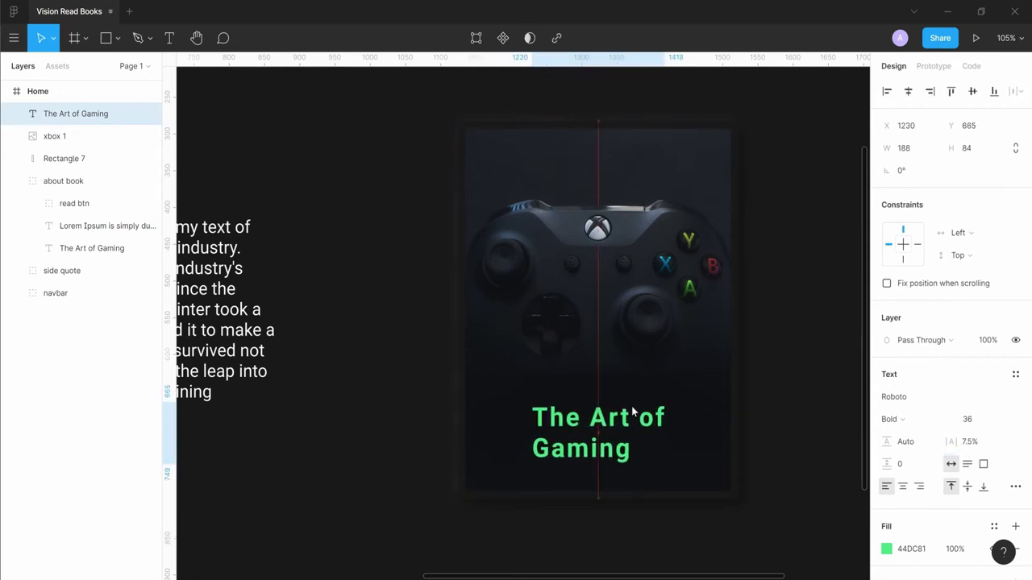
click(836, 482)
Step: Group the image with its caption, then group that with the shadow rectangle
scroll(780, 430, down, 3)
scroll(803, 417, down, 3)
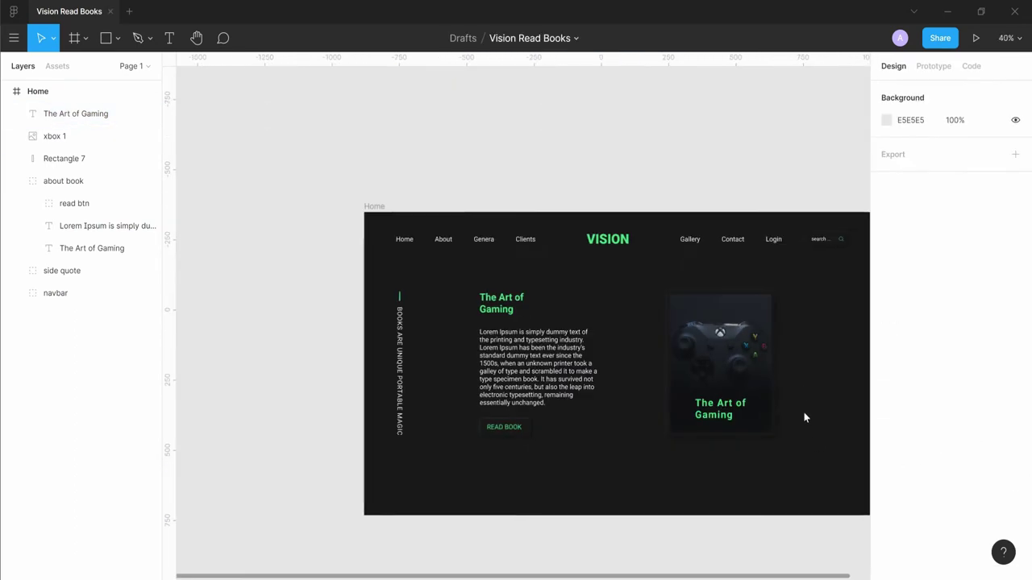
scroll(803, 418, up, 3)
shift+click(637, 251)
key(ctrl+g)
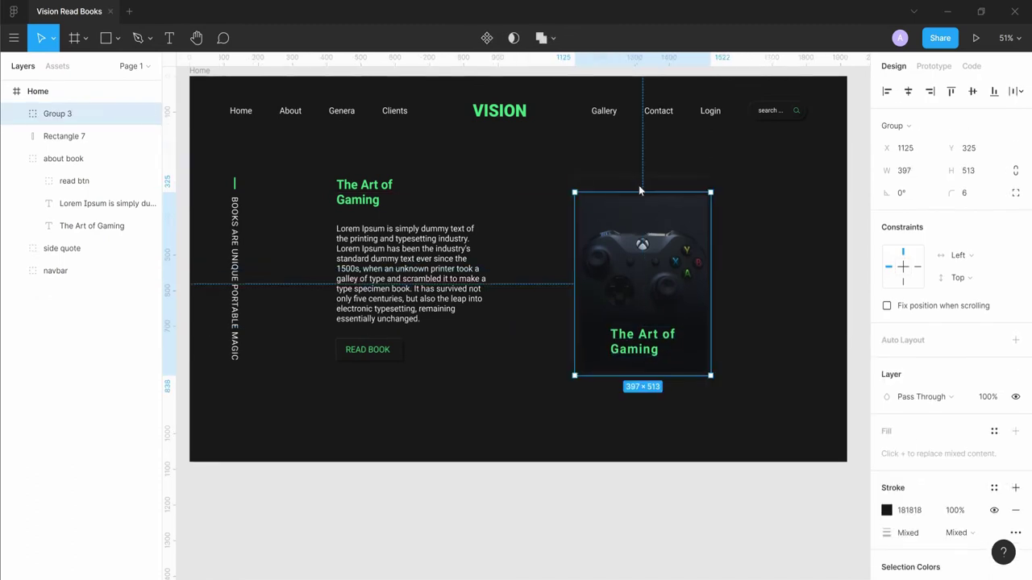
scroll(639, 190, up, 5)
shift+click(635, 166)
key(ctrl+g)
double_click(613, 228)
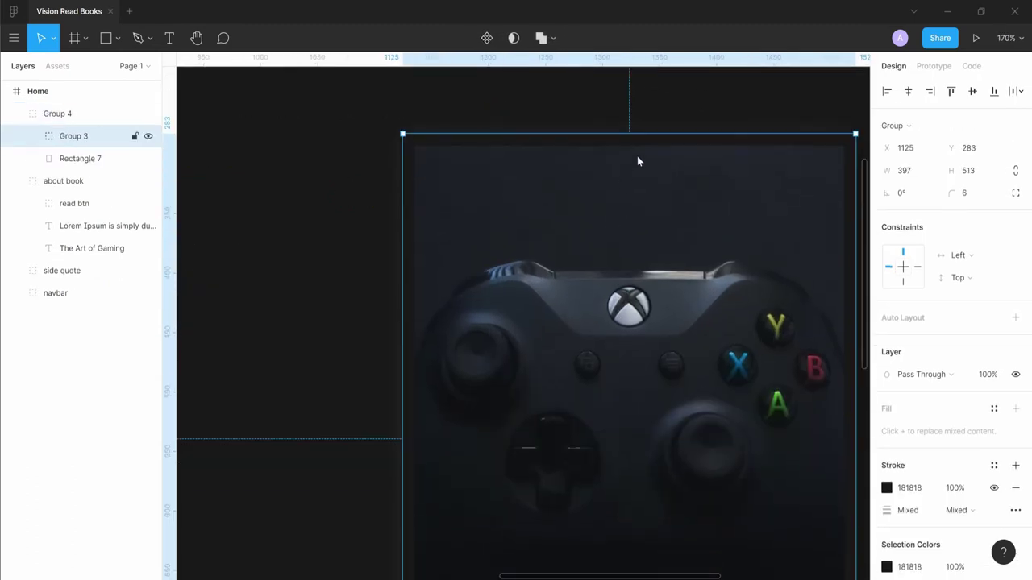
key(Escape)
Step: Shift the card group slightly right and rename it 'book'
scroll(645, 165, down, 5)
scroll(703, 373, down, 3)
scroll(646, 414, down, 1)
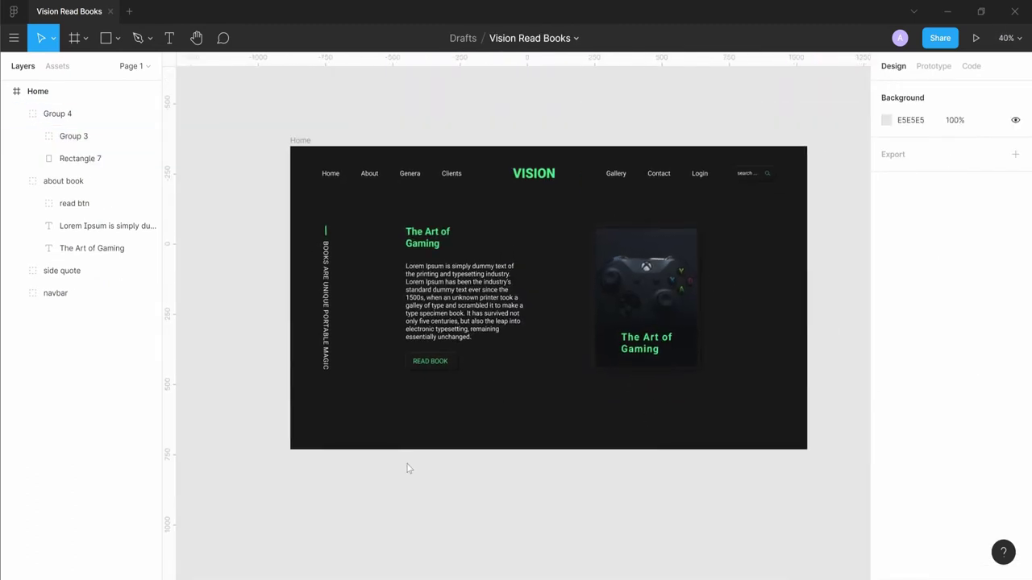
click(451, 346)
drag(640, 279, 663, 279)
click(465, 298)
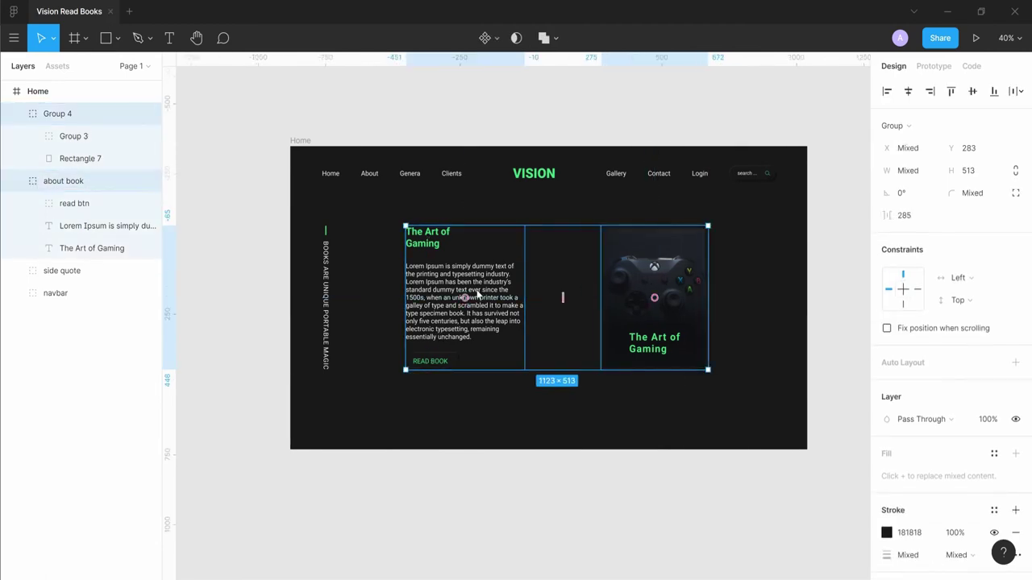
click(621, 314)
double_click(65, 114)
text(book)
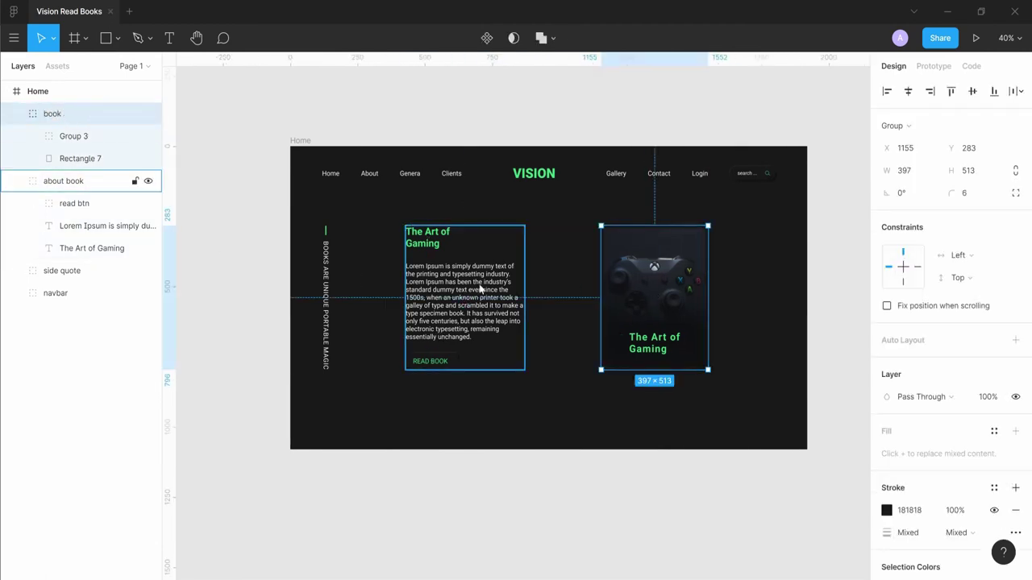
click(691, 401)
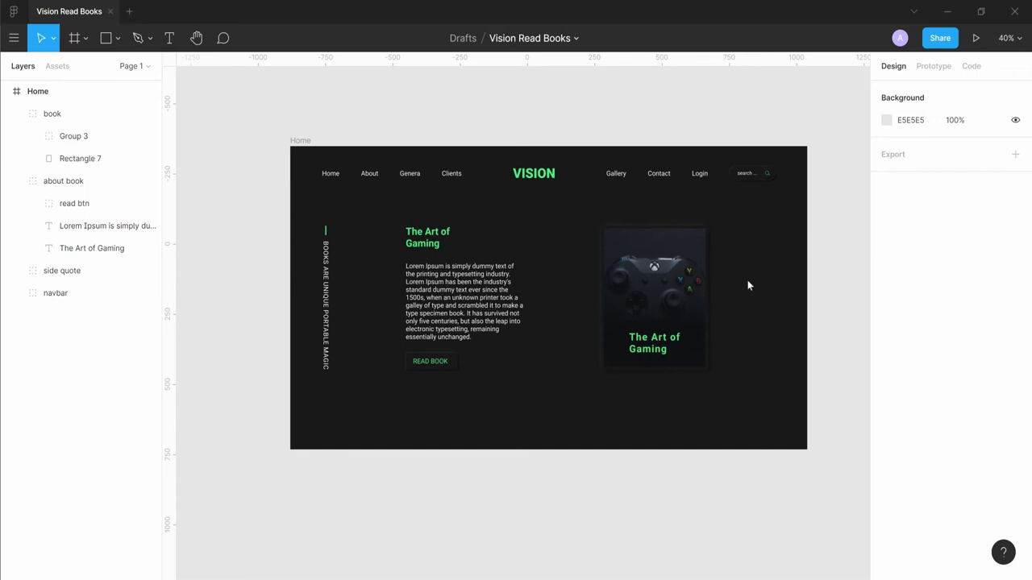
Step: Draw a small circle to the right of the book card
key(r)
drag(744, 254, 754, 266)
scroll(749, 260, up, 10)
Step: Shrink the new circle to 20×20
scroll(785, 298, down, 2)
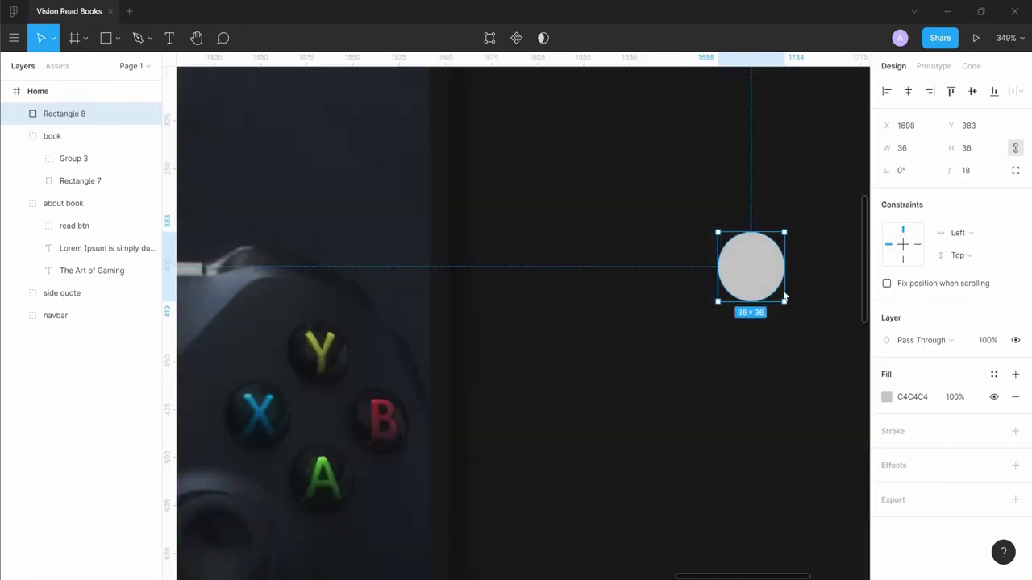
scroll(785, 299, down, 5)
click(55, 315)
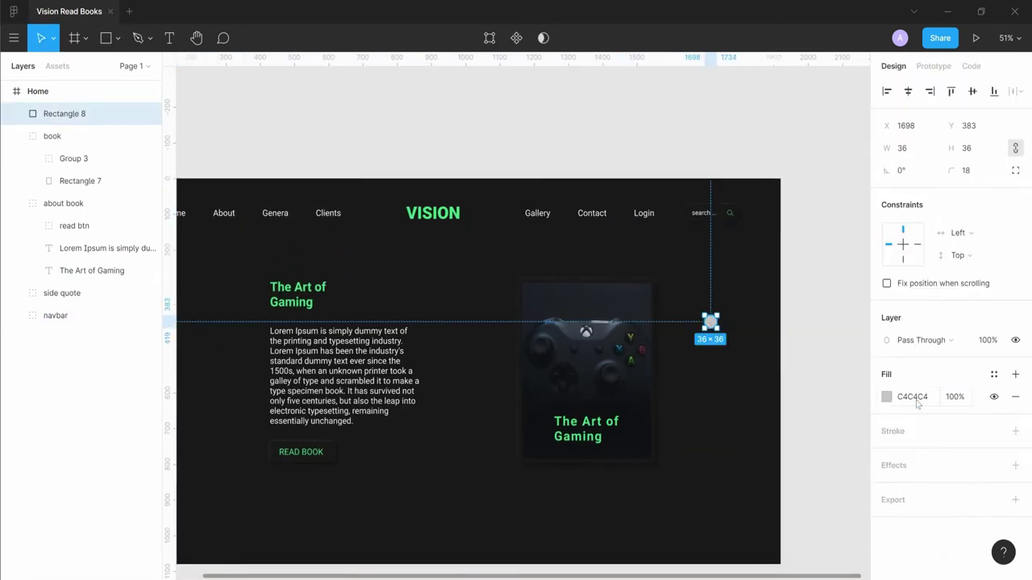
key(Escape)
scroll(710, 322, up, 5)
click(691, 304)
drag(716, 274, 695, 301)
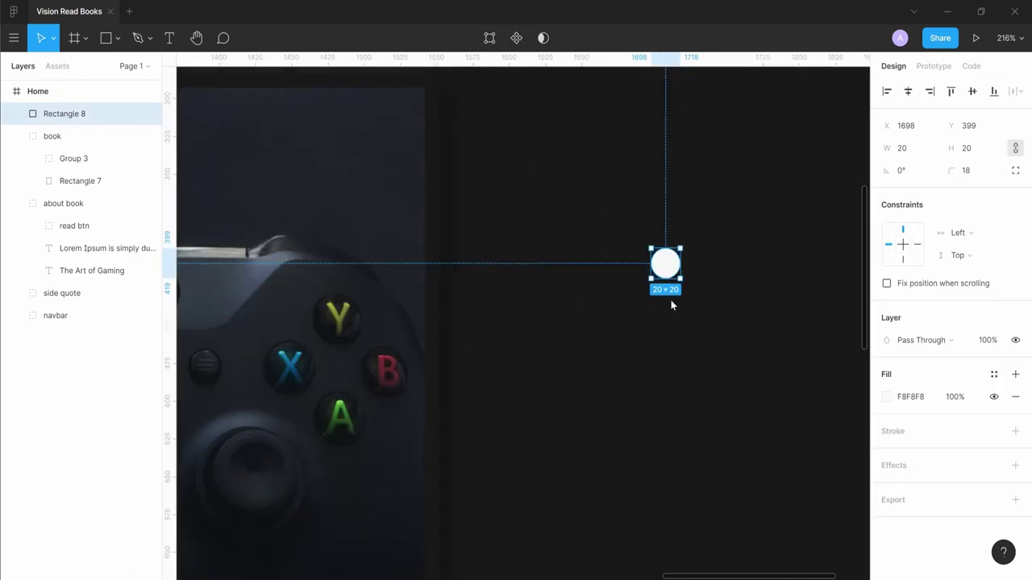
Step: Duplicate the 20×20 circle into a vertical column of five dots
key(ctrl+d)
drag(666, 266, 662, 341)
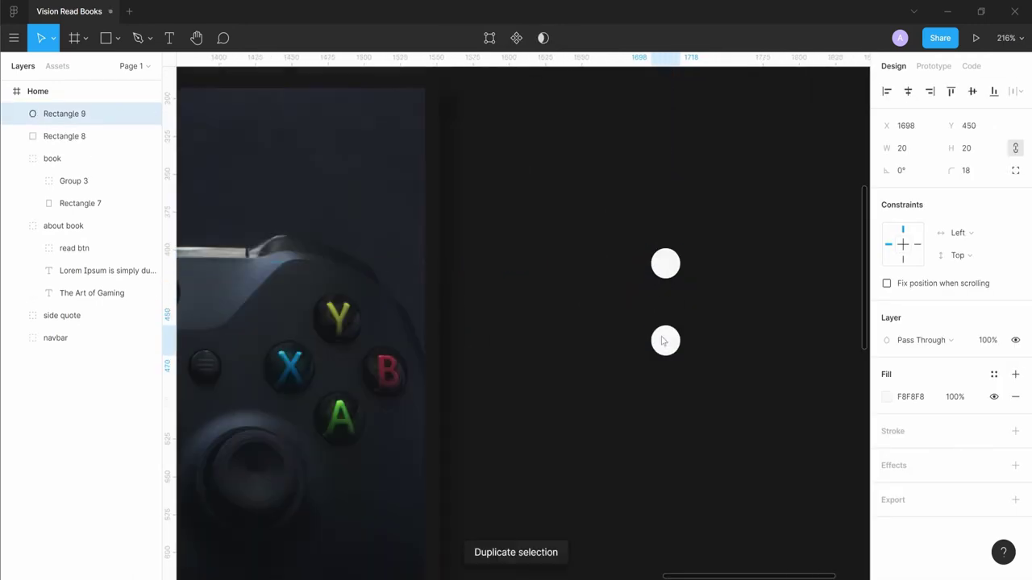
key(ctrl+d)
key(ctrl+d)
key(ctrl+d)
click(735, 346)
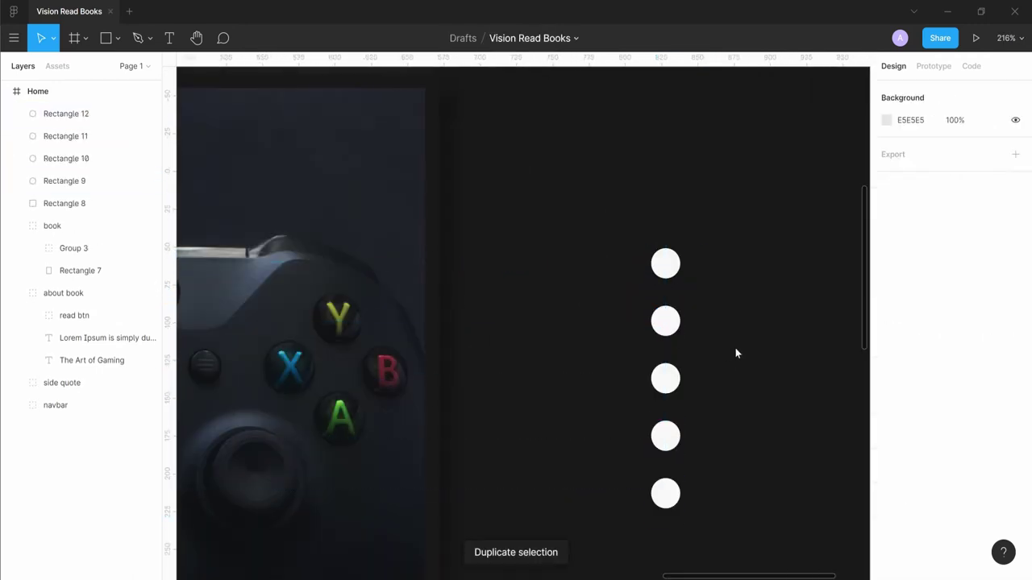
scroll(726, 364, down, 5)
scroll(726, 364, up, 5)
click(679, 412)
shift+click(679, 453)
drag(680, 447, 680, 494)
Step: Space the lower dots further down and add an outlined copy over the middle dot
click(679, 366)
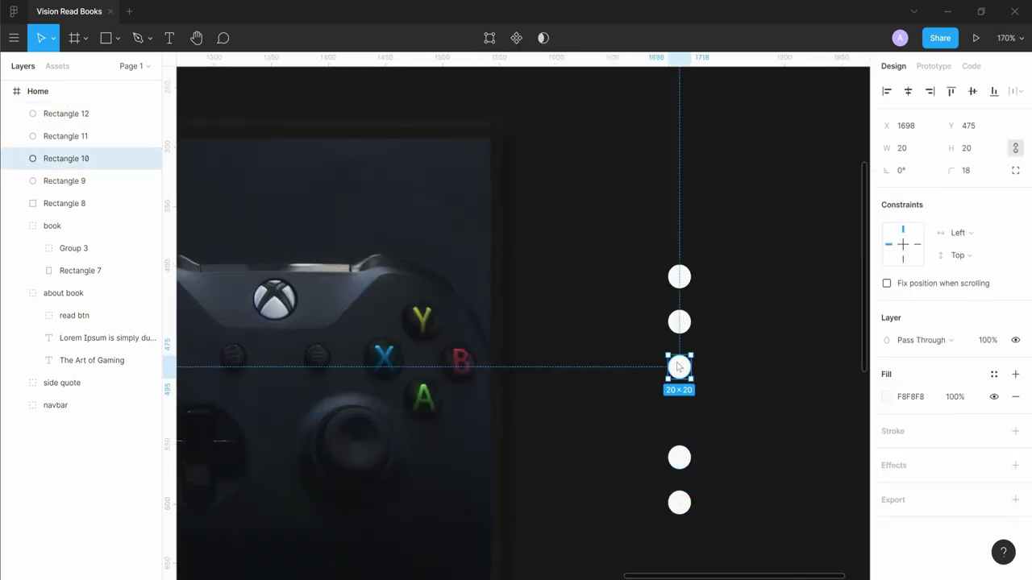
drag(679, 366, 679, 385)
scroll(681, 393, up, 2)
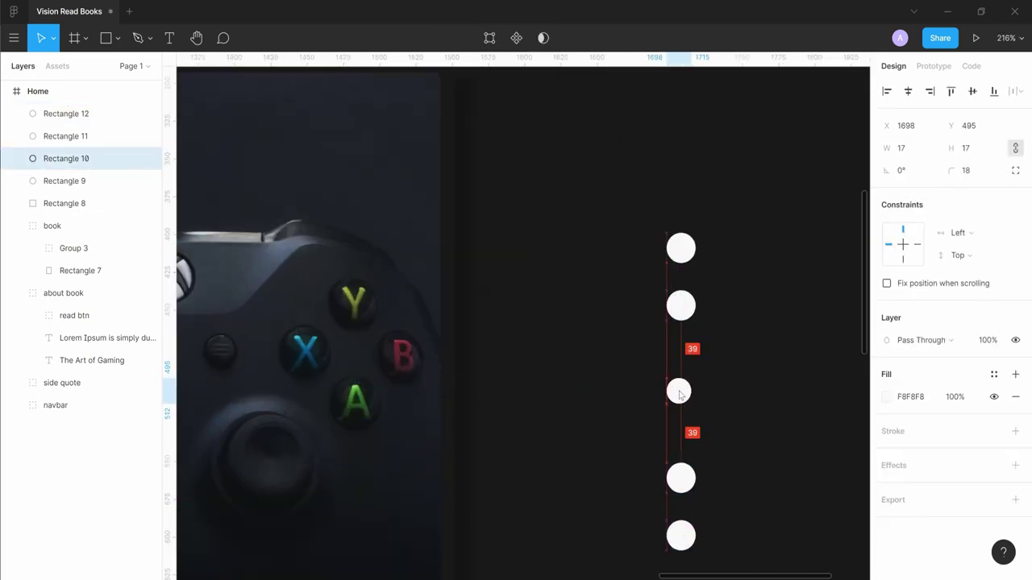
key(ctrl+d)
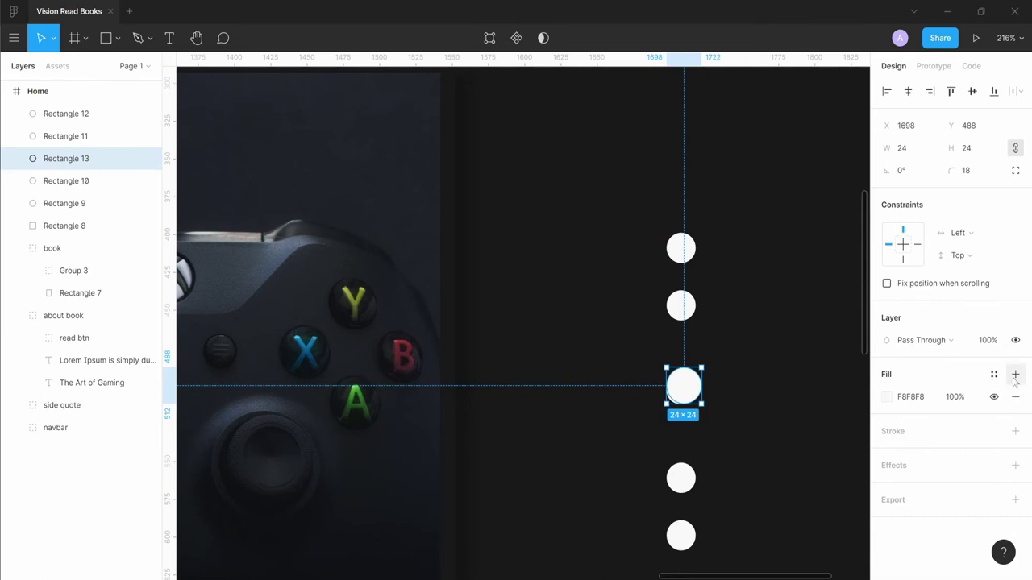
click(1015, 431)
Step: Fill the small inner dot with green 44DC81
scroll(455, 286, down, 5)
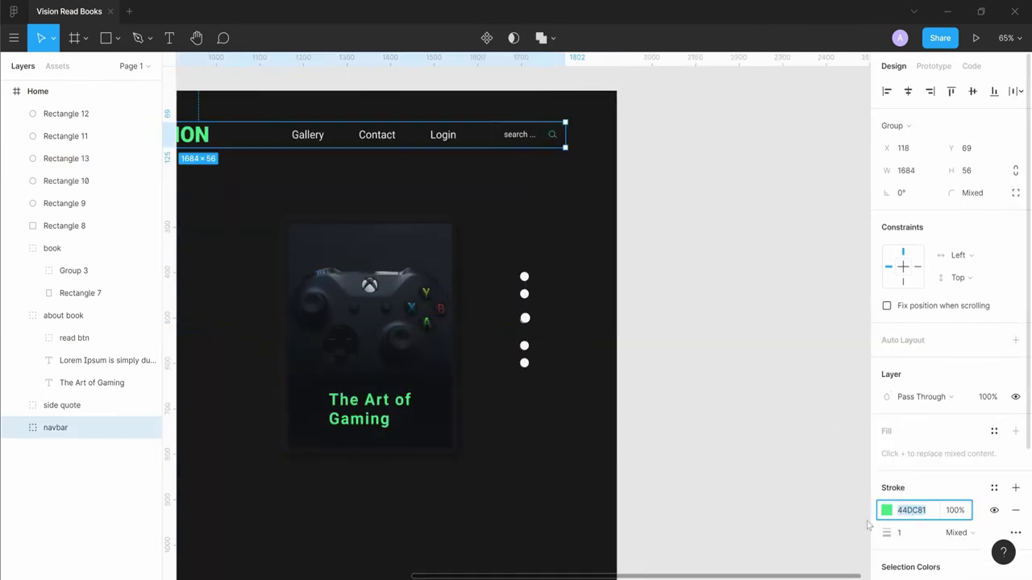
click(897, 454)
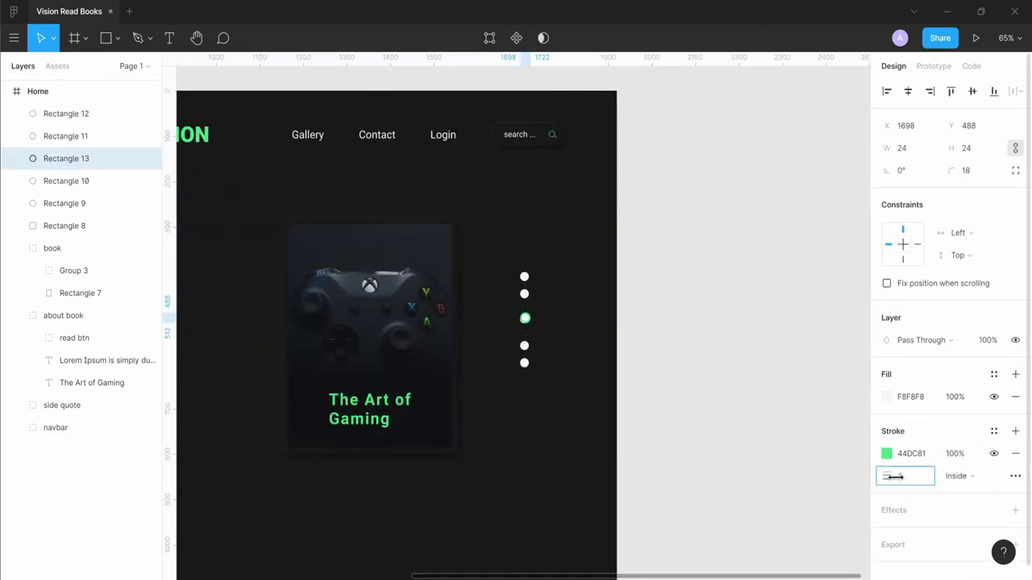
scroll(524, 322, up, 5)
click(571, 277)
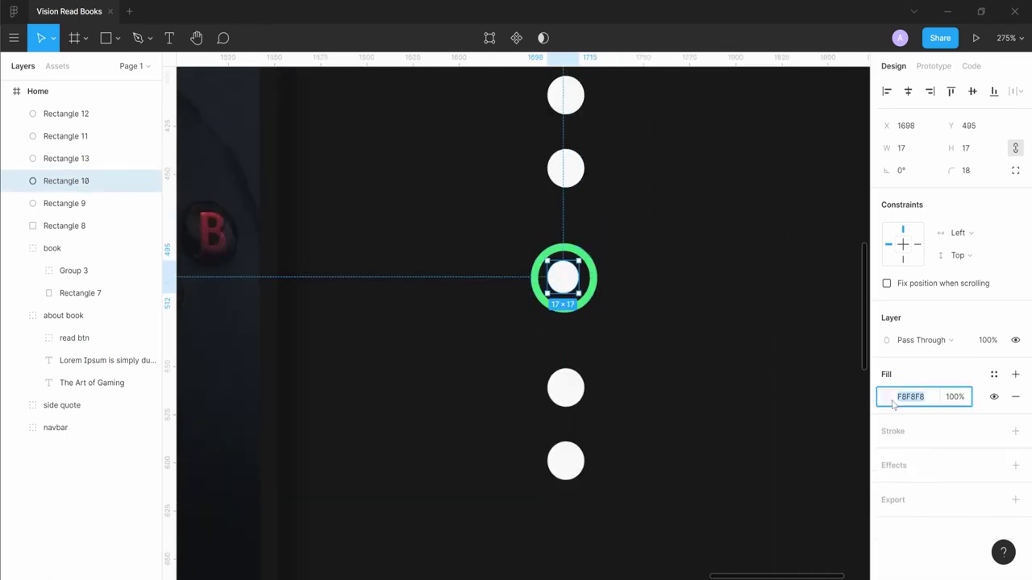
text(44DC81)
key(Return)
Step: Thin the ring's outline and centre the inner dot within the ring
scroll(587, 305, up, 5)
click(586, 305)
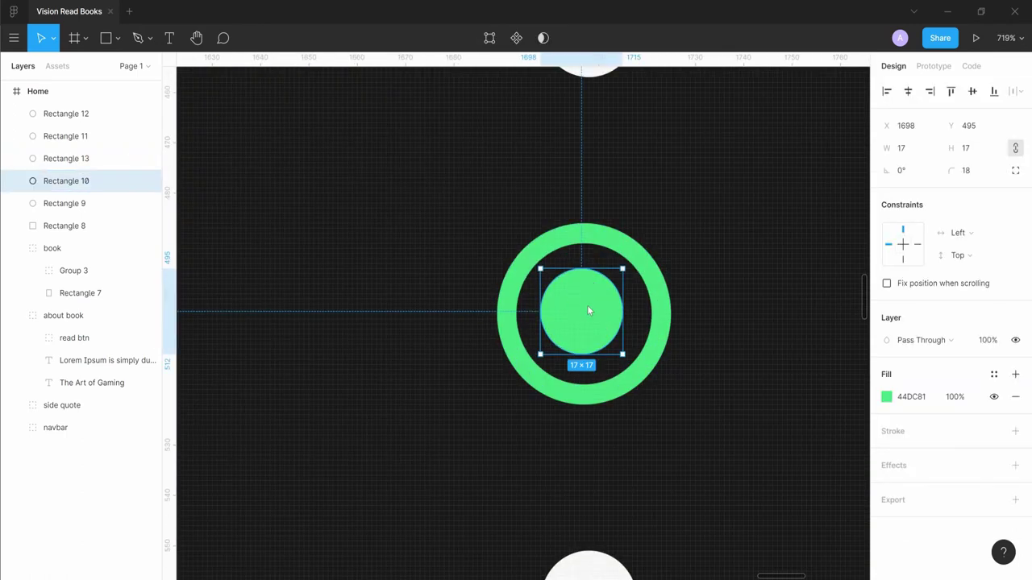
drag(587, 305, 582, 311)
click(649, 272)
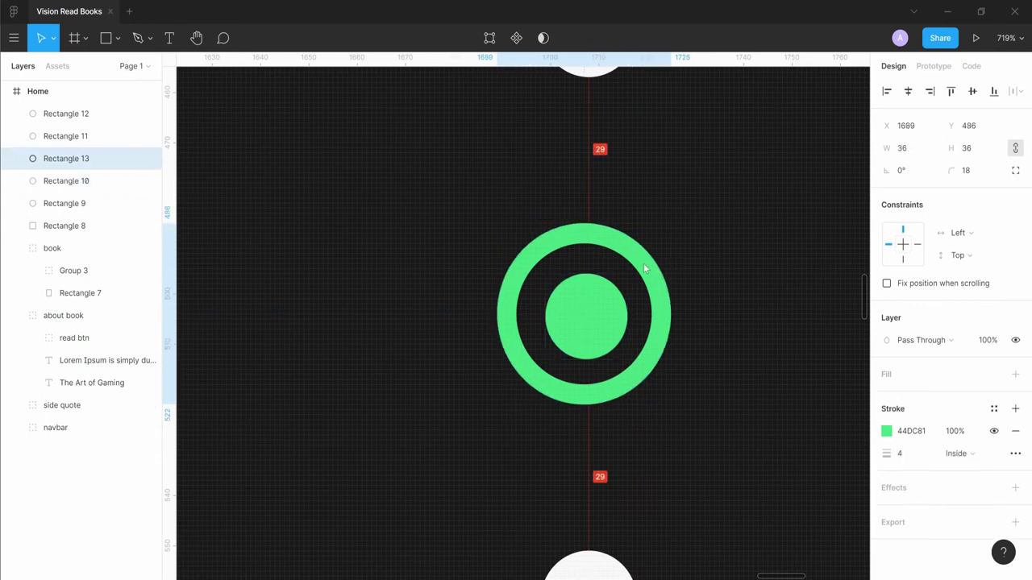
drag(895, 456, 883, 457)
click(577, 314)
drag(577, 313, 585, 328)
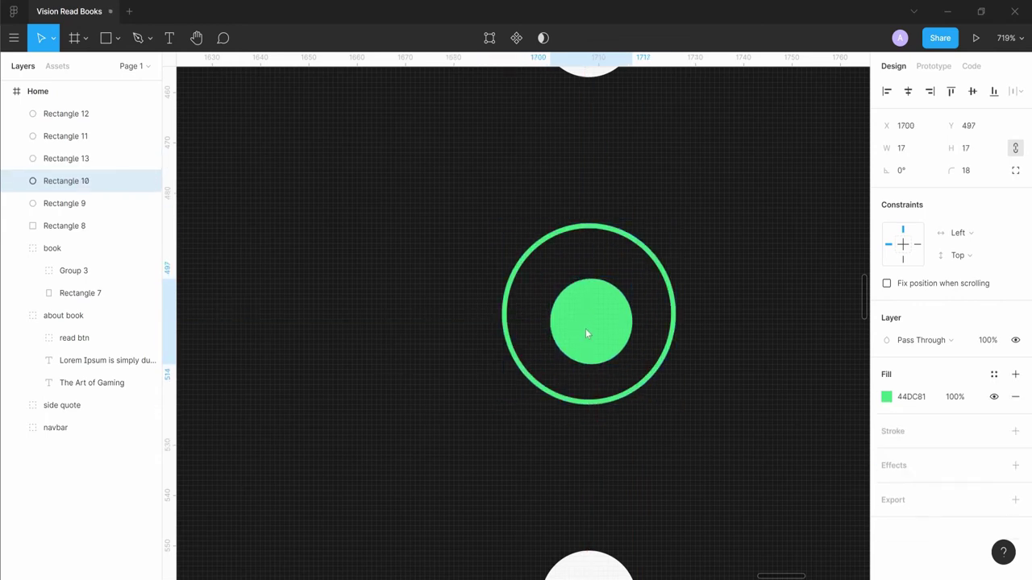
shift+click(672, 301)
click(973, 91)
click(751, 277)
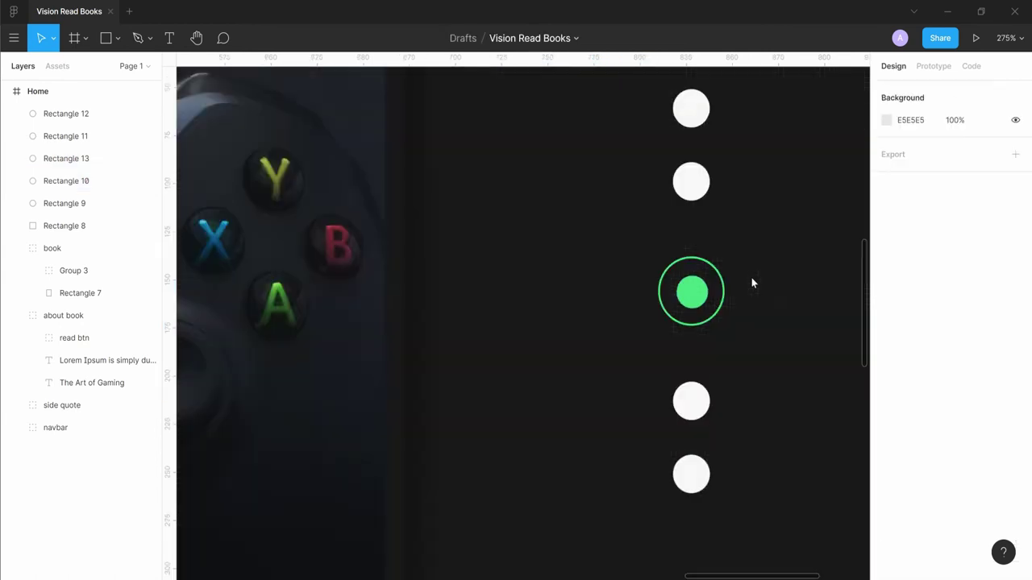
Step: Set the ring's outline weight to 1 and group the ring with the inner dot
scroll(752, 277, down, 10)
scroll(670, 319, up, 5)
click(590, 233)
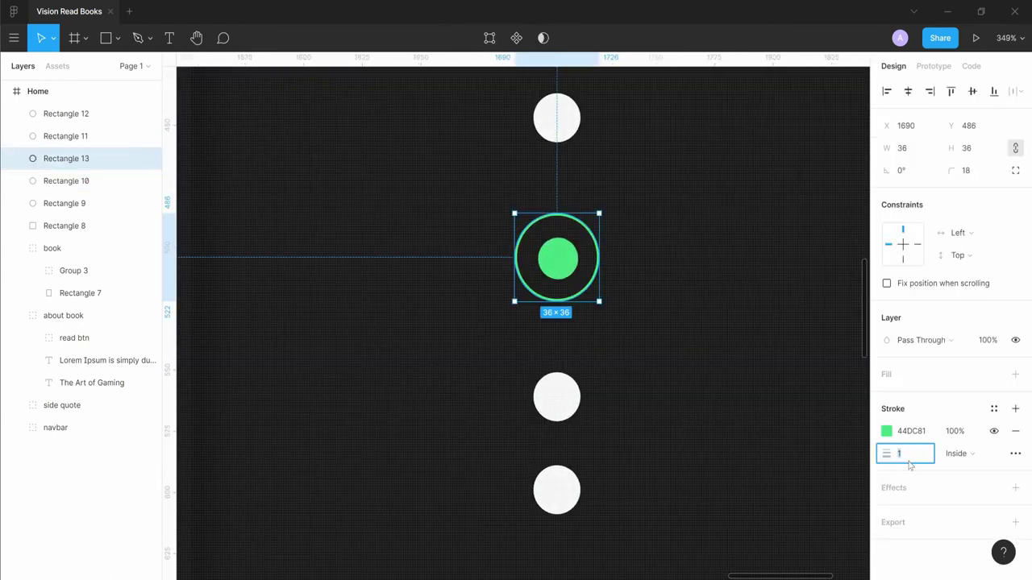
click(641, 223)
scroll(640, 224, down, 3)
scroll(599, 299, up, 5)
click(591, 240)
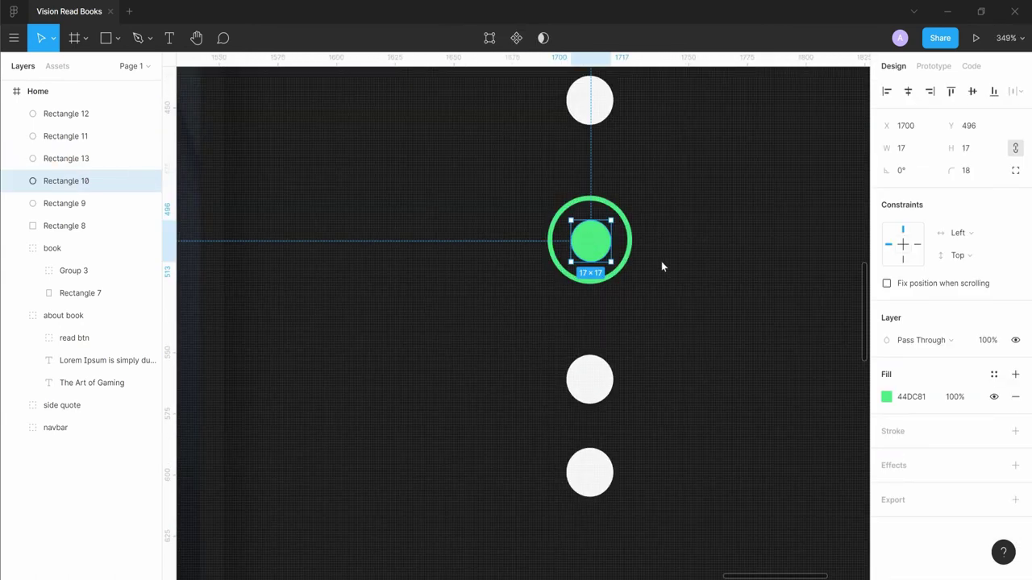
shift+click(627, 239)
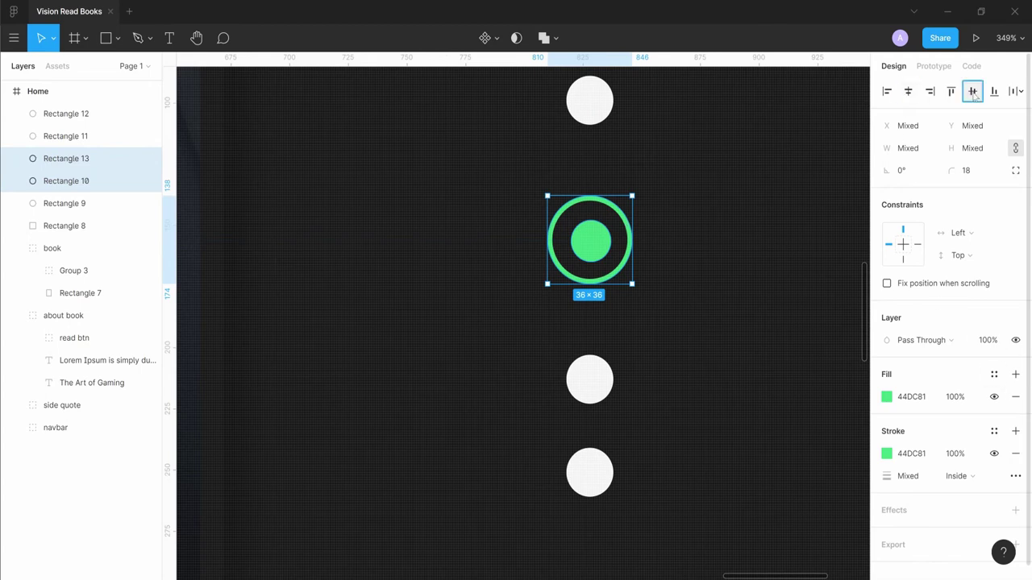
key(ctrl+g)
Step: Respace the dots above and below the ring within the column
scroll(675, 321, down, 5)
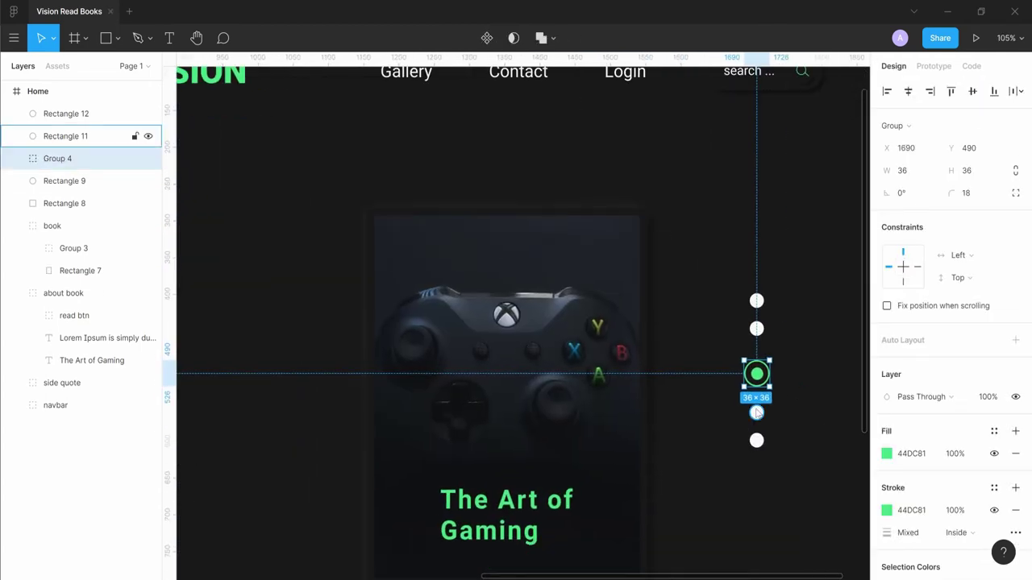
click(769, 332)
click(756, 328)
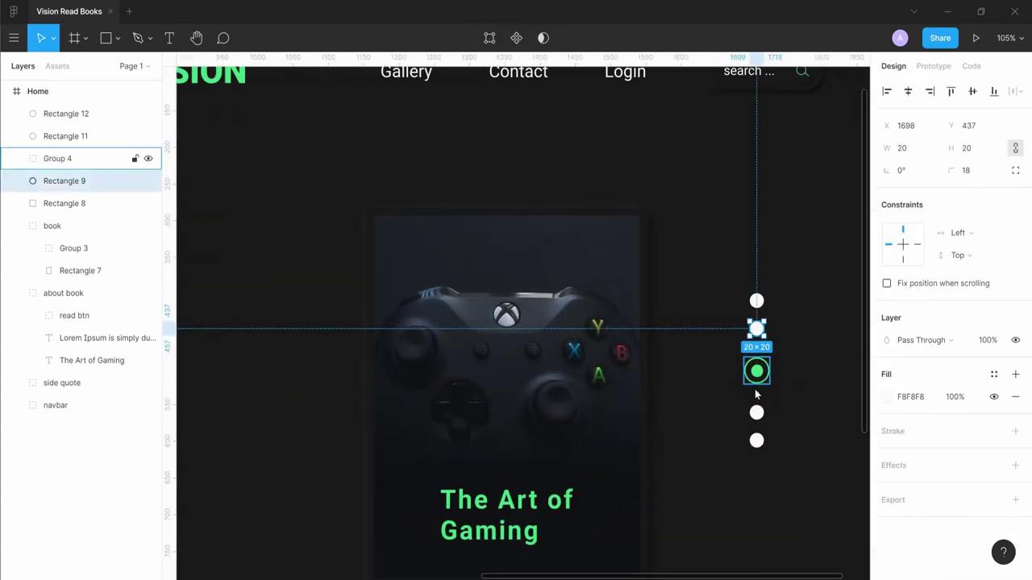
drag(757, 412, 756, 404)
click(757, 328)
mouse_move(756, 328)
mouse_down()
mouse_move(762, 413)
mouse_move(798, 394)
mouse_up()
click(756, 304)
click(784, 376)
scroll(785, 376, down, 5)
Step: Group the five dots into one column and line it up beside the card
key(ctrl+g)
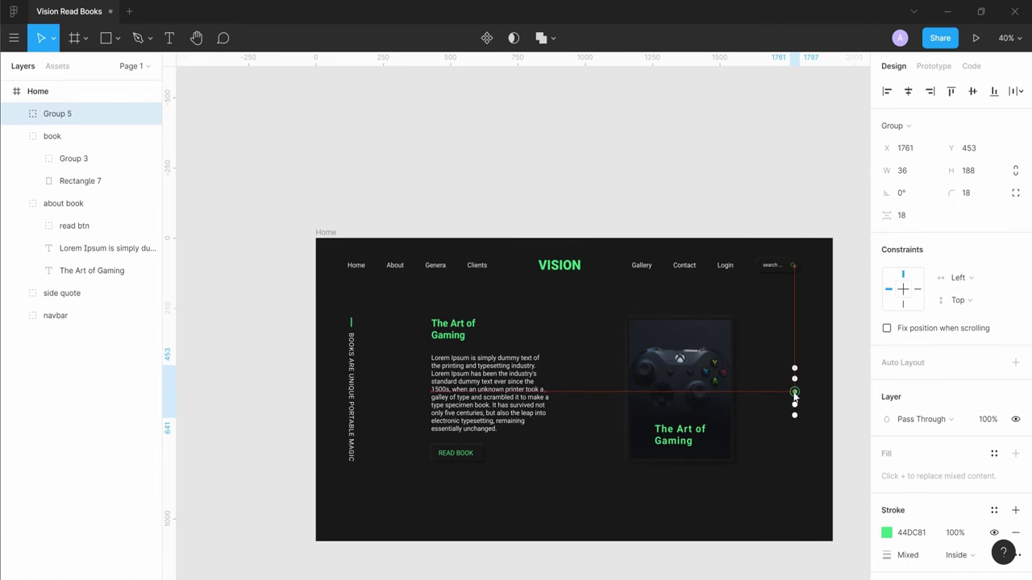
scroll(799, 325, up, 10)
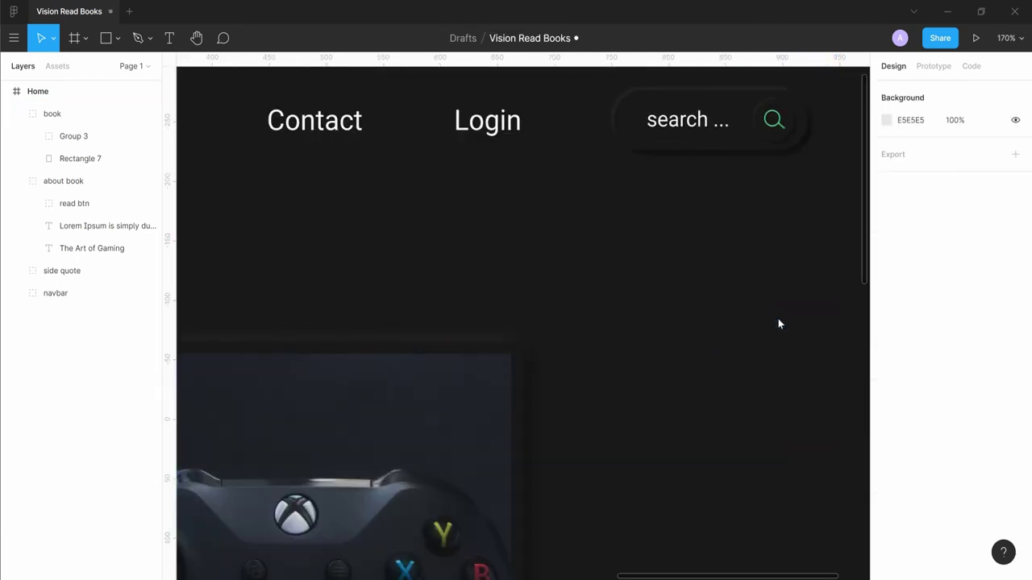
drag(799, 325, 786, 322)
scroll(786, 322, down, 6)
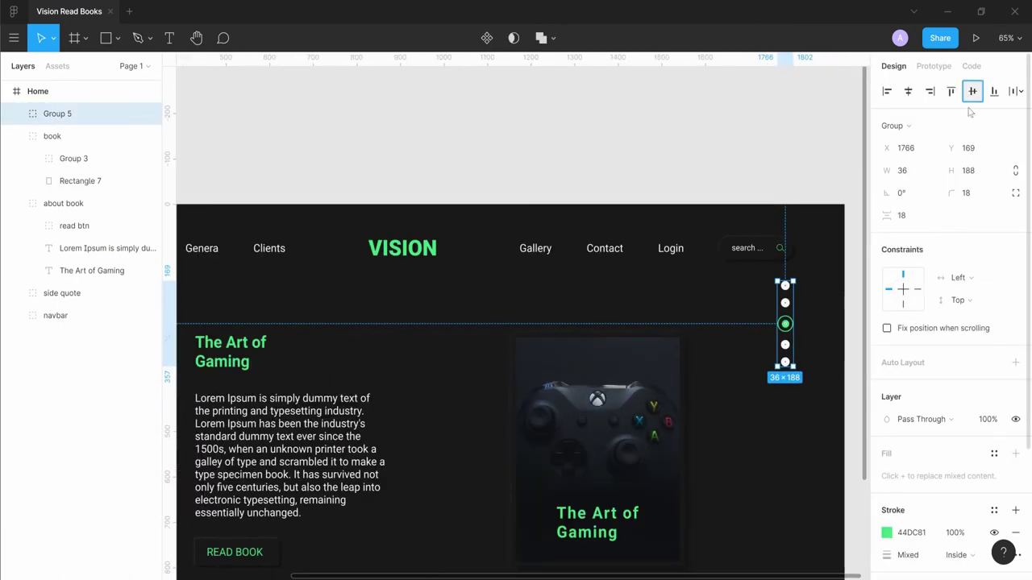
scroll(806, 282, down, 5)
click(765, 338)
Step: Stretch the dot column group to widen the spacing between dots
scroll(701, 370, up, 2)
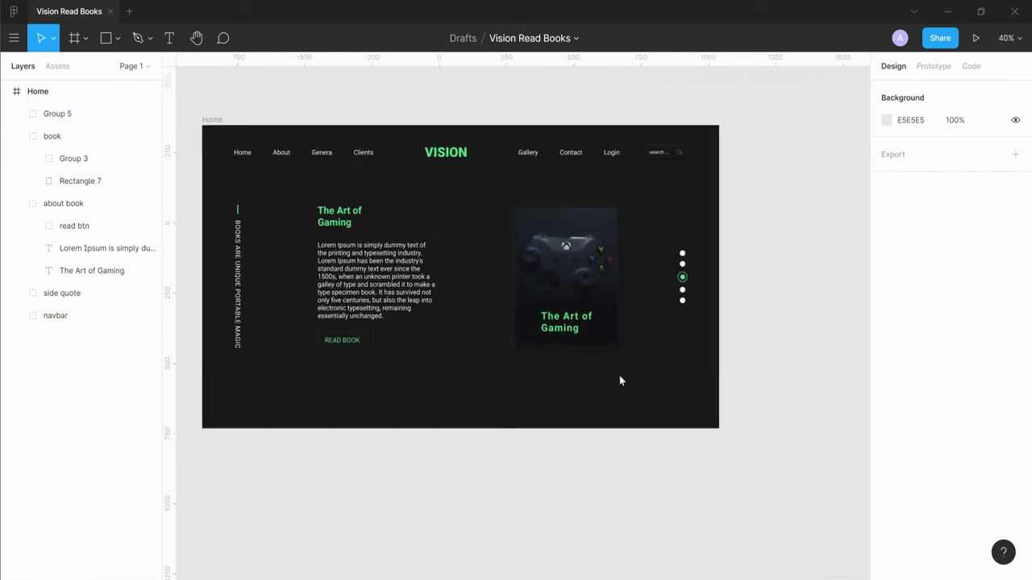
scroll(619, 380, down, 2)
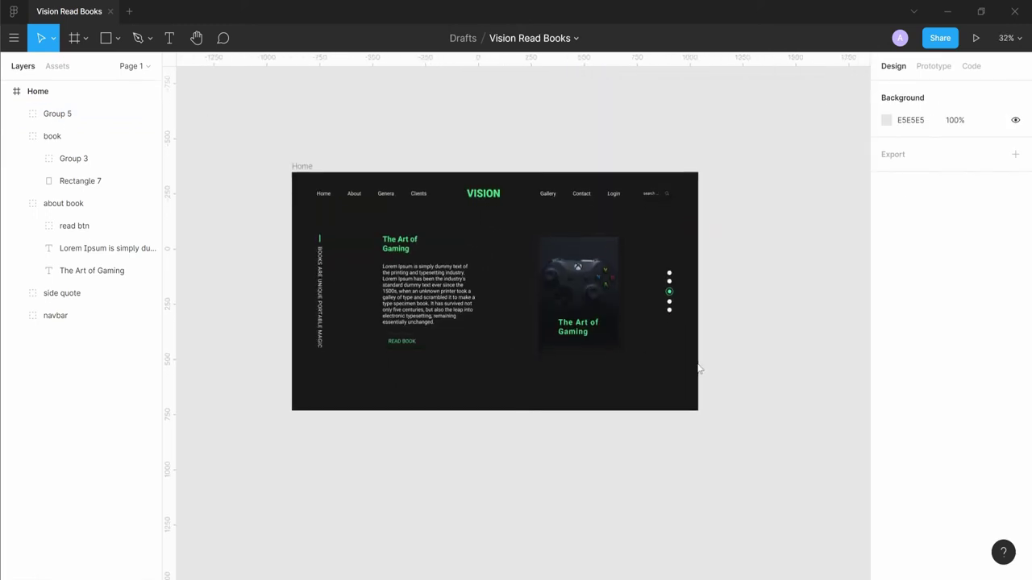
scroll(700, 368, up, 3)
scroll(669, 459, up, 5)
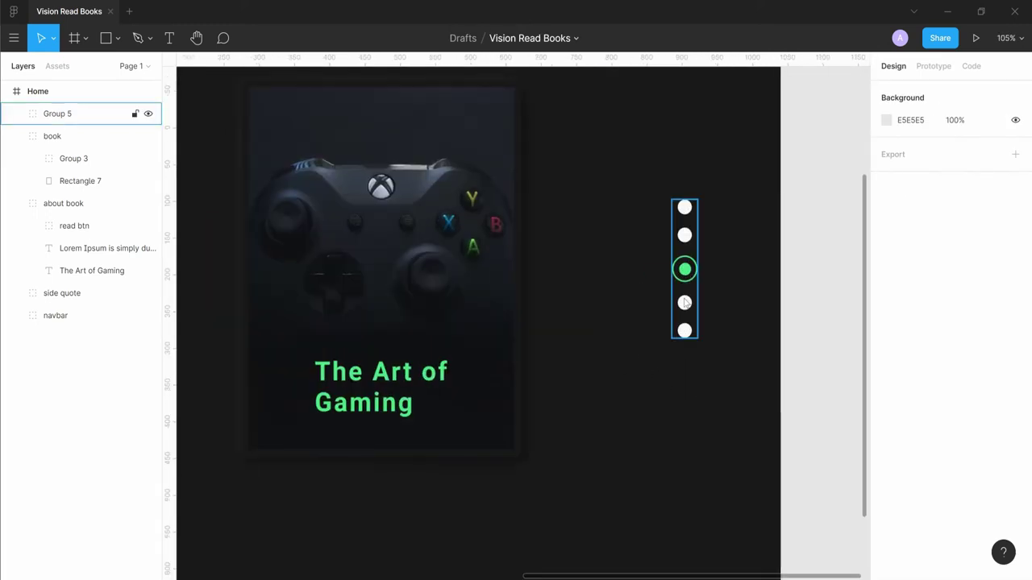
click(677, 332)
drag(672, 338, 672, 377)
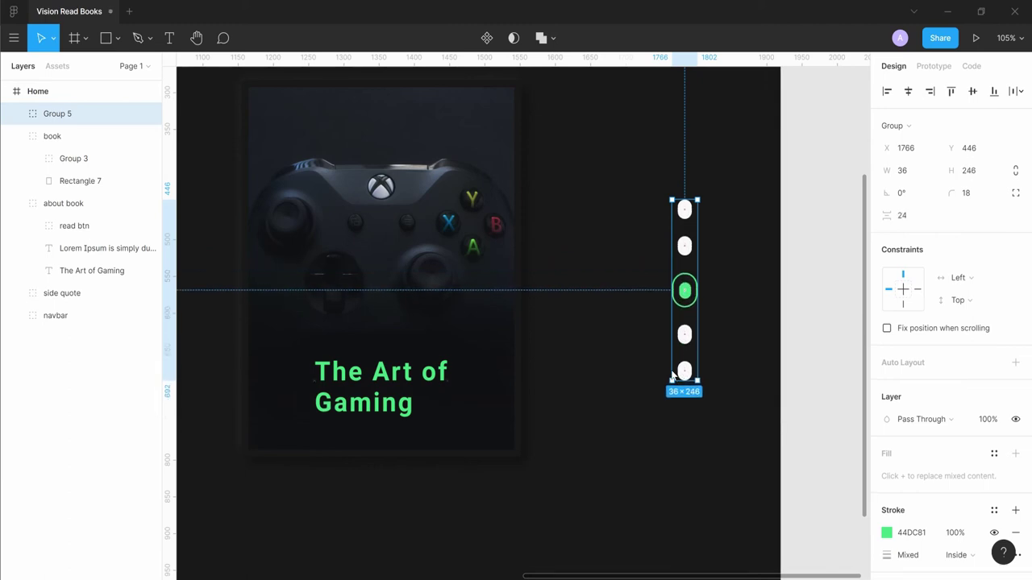
click(741, 286)
Step: Move the dot column up beside the card, then undo that change
scroll(757, 270, down, 4)
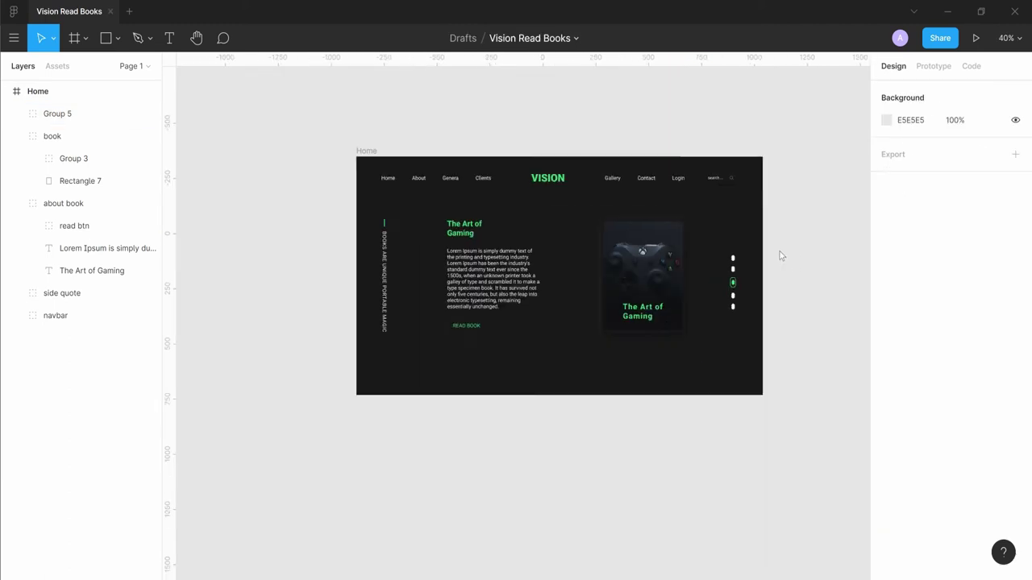
scroll(779, 256, up, 3)
click(734, 317)
drag(734, 317, 726, 294)
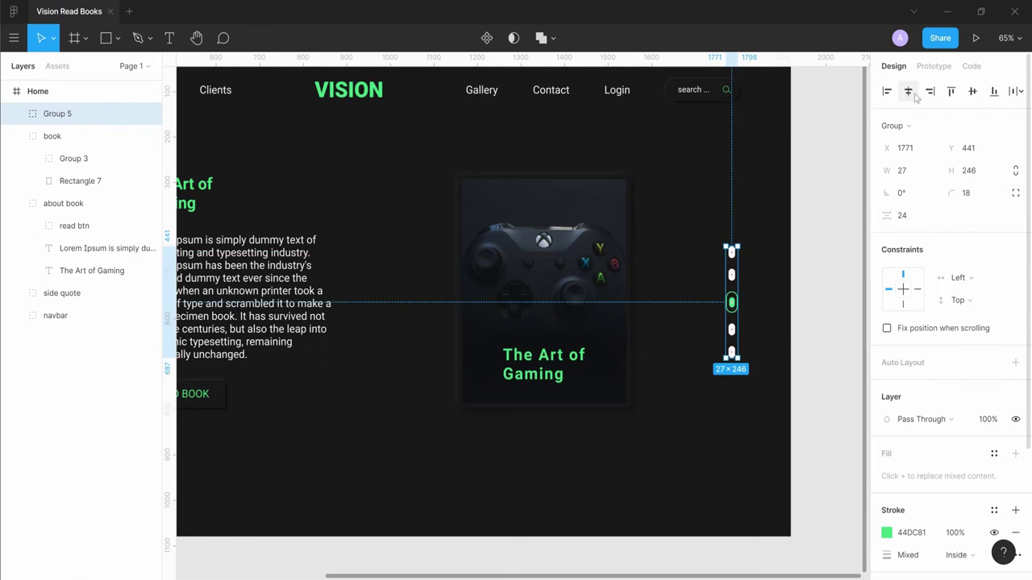
scroll(736, 294, up, 5)
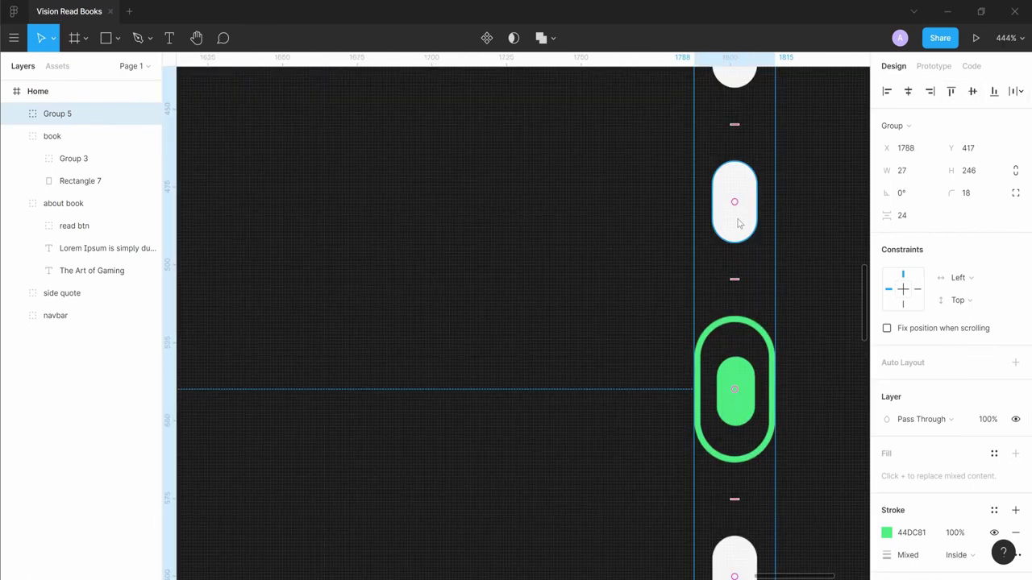
key(ctrl+z)
key(ctrl+z)
key(ctrl+z)
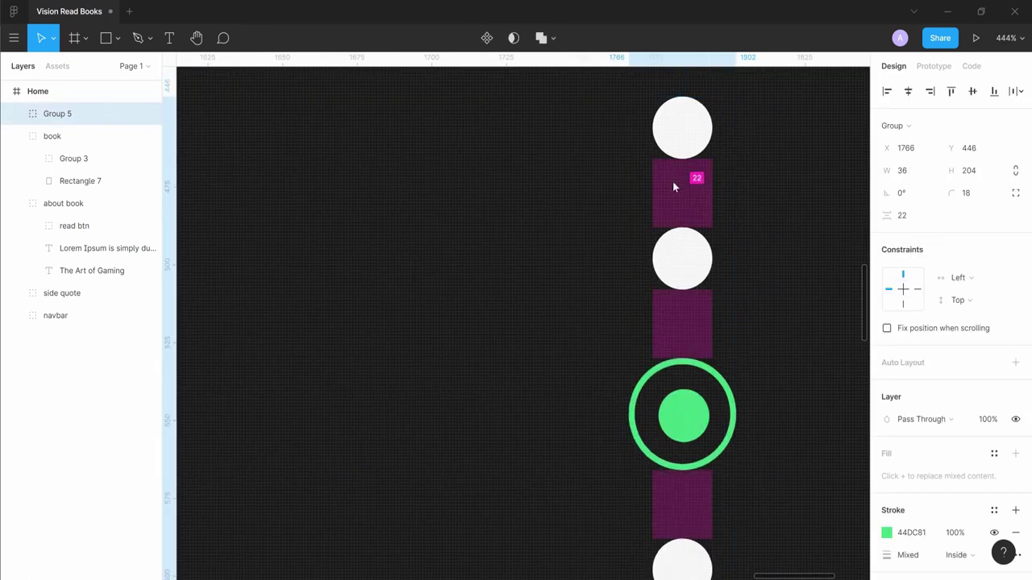
Step: Widen the dot gap to 35 and shift the column up and right
drag(682, 187, 682, 247)
scroll(682, 266, down, 5)
drag(682, 368, 684, 353)
key(Escape)
scroll(748, 250, down, 3)
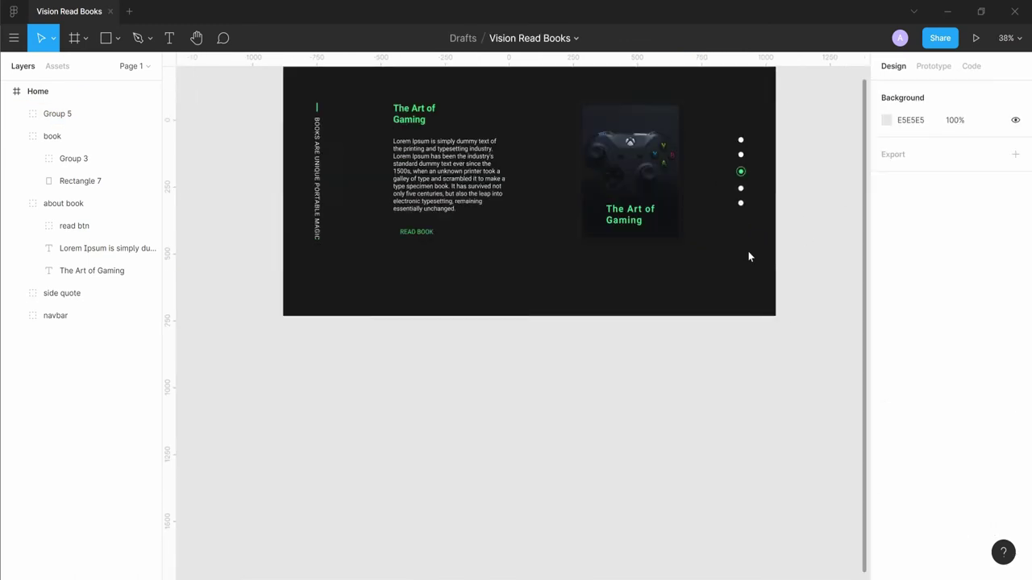
scroll(754, 328, down, 3)
scroll(688, 274, down, 2)
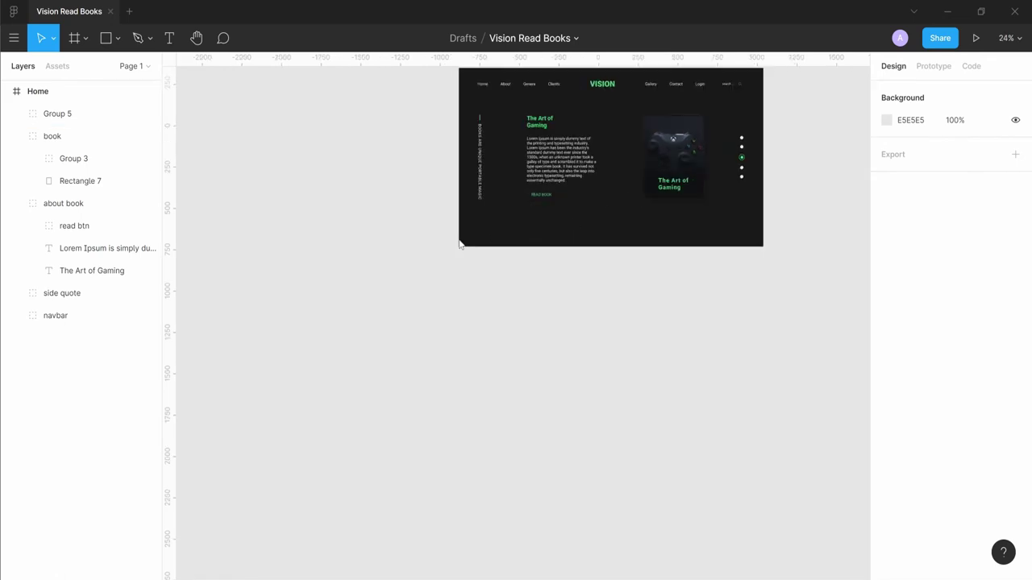
Step: Add a '03' text layer at the frame's bottom left
key(t)
scroll(485, 224, up, 3)
click(494, 219)
text(03)
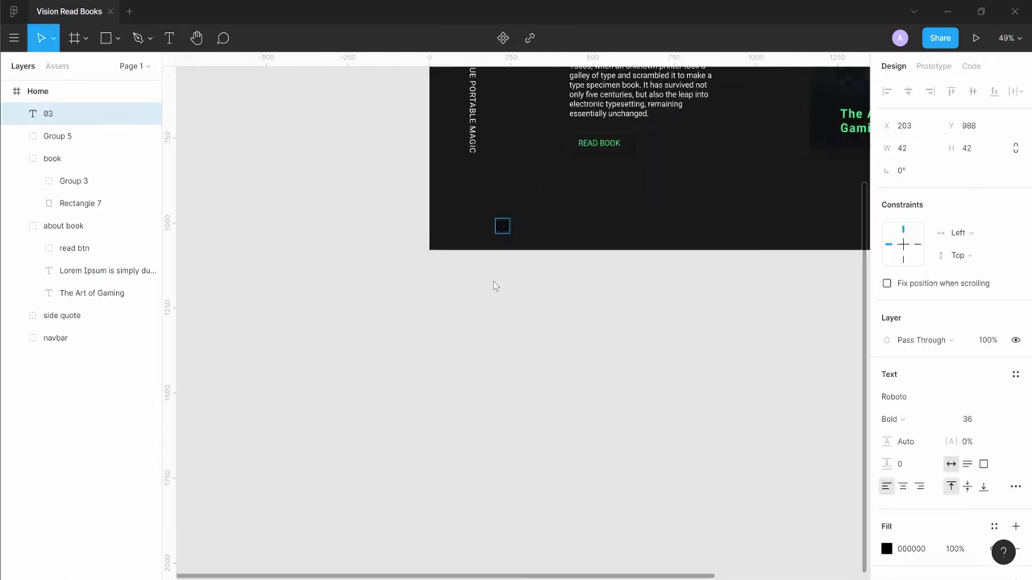
click(520, 230)
Step: Add a '05' text layer and move it up beside '03 /'
key(t)
click(538, 234)
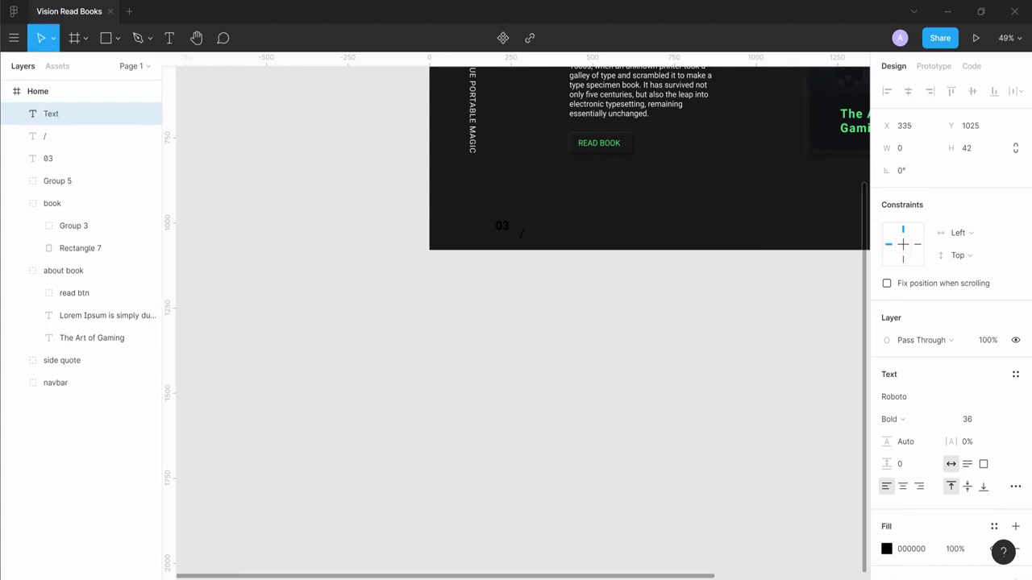
text(05)
ctrl+scroll(486, 219, up, 5)
click(604, 246)
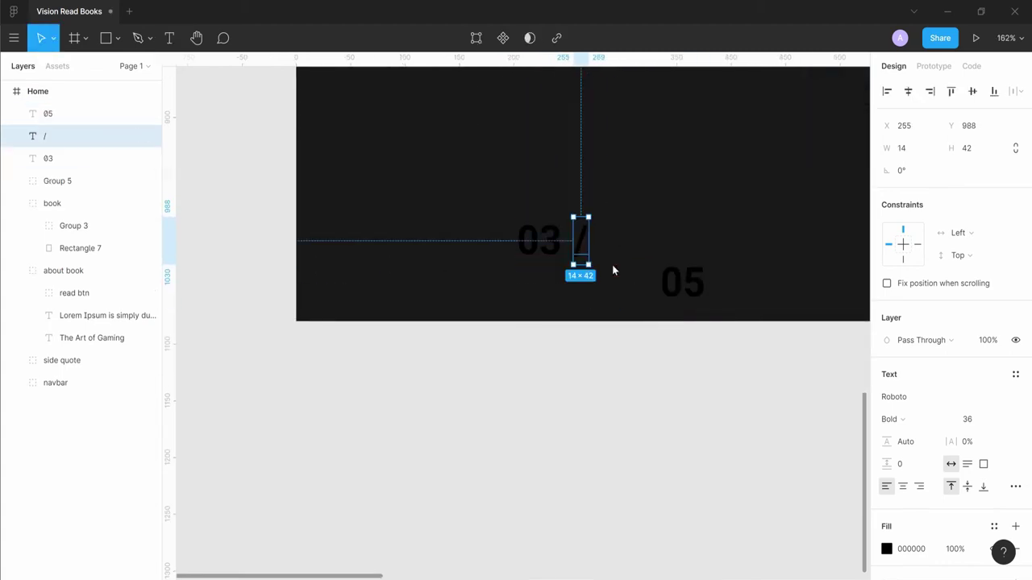
drag(672, 290, 620, 247)
Step: Group 03, the slash and 05 into one counter group
shift+click(577, 242)
shift+click(539, 240)
key(ctrl+g)
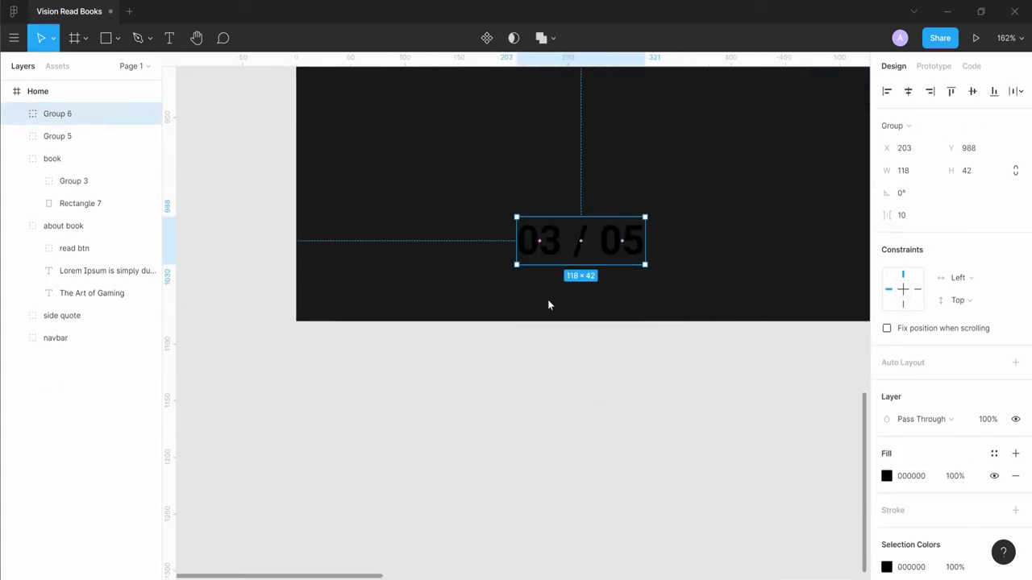
double_click(538, 241)
click(593, 246)
Step: Fill the slash and 05 with the side quote's light F8F8F8 colour
click(482, 286)
scroll(482, 286, down, 3)
click(470, 191)
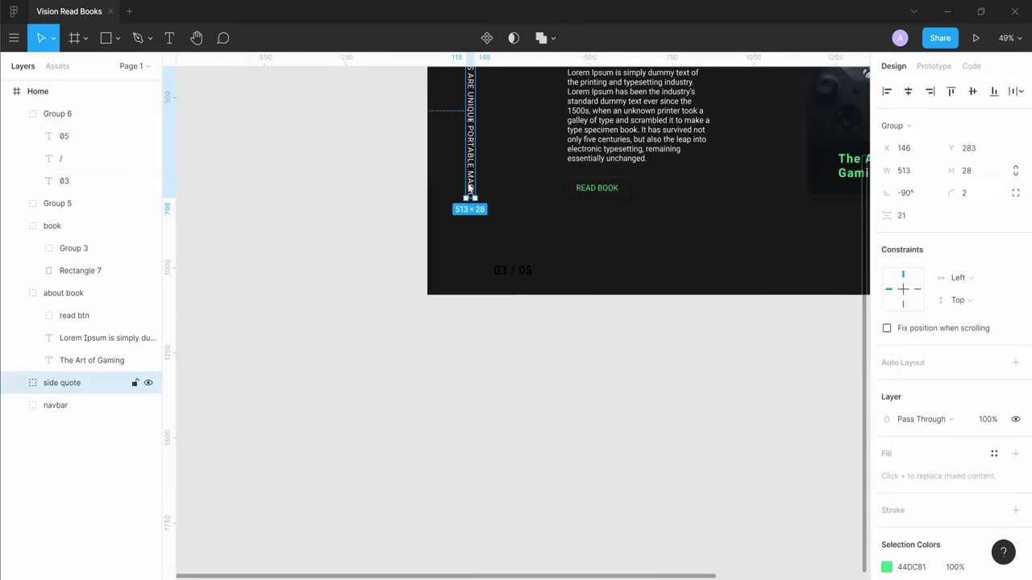
click(909, 461)
double_click(525, 246)
shift+click(562, 246)
click(909, 476)
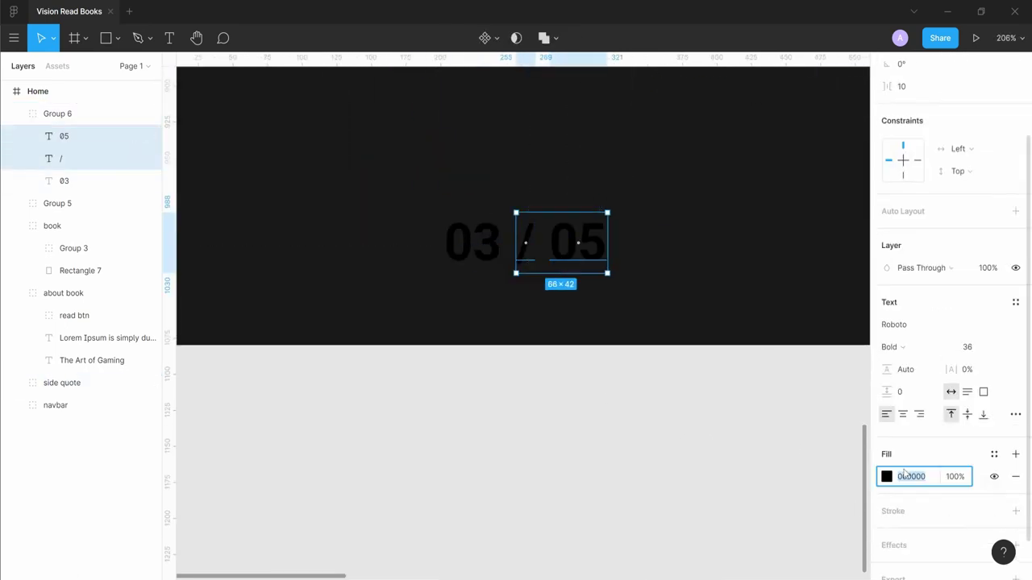
text(F8F8F8)
key(Return)
click(803, 394)
Step: Paste green 44DC81 as the fill of the 03 number
click(618, 76)
scroll(465, 202, up, 5)
click(465, 257)
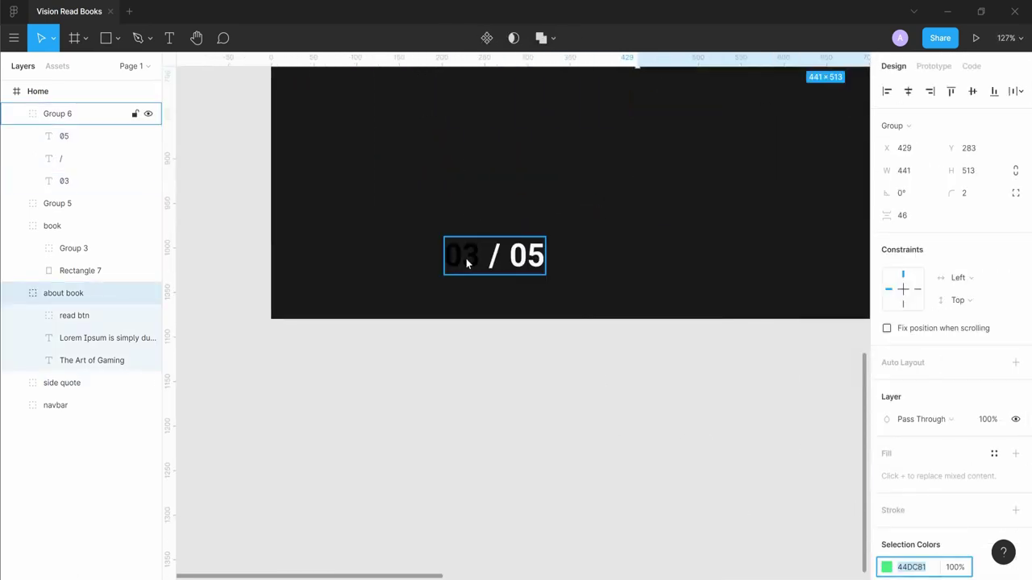
double_click(466, 258)
text(44DC81)
scroll(365, 473, down, 5)
scroll(446, 442, up, 2)
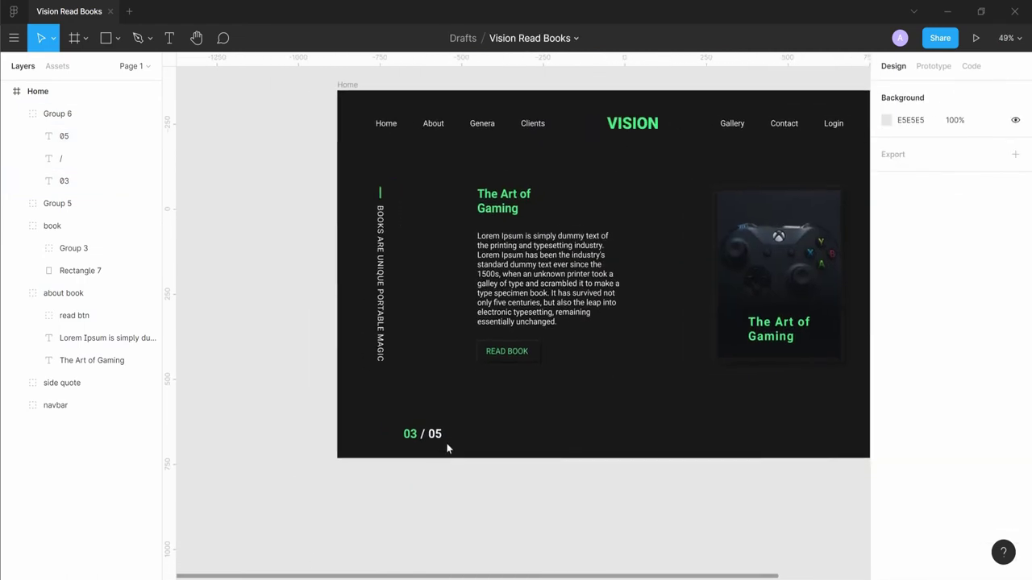
click(417, 432)
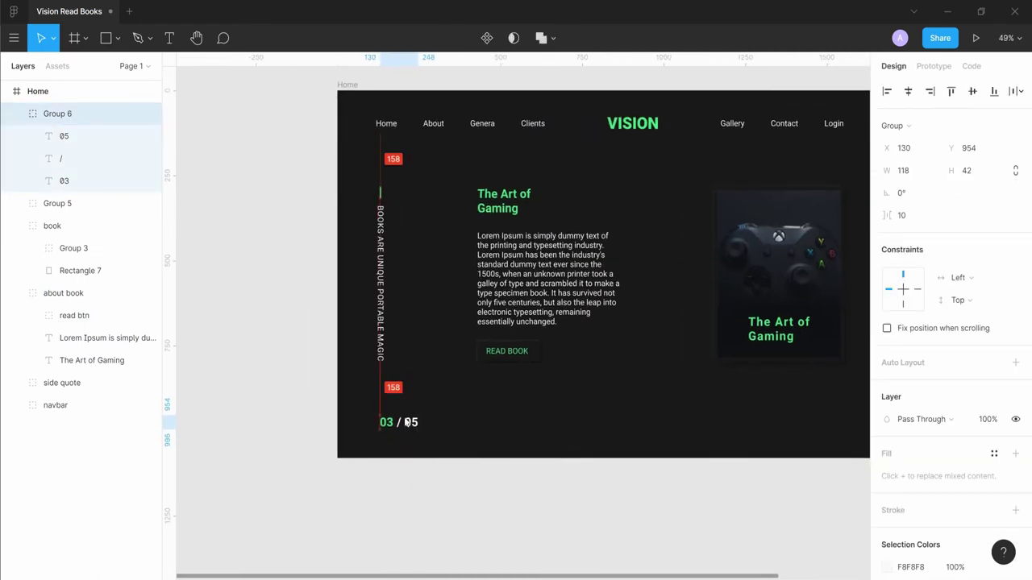
click(392, 515)
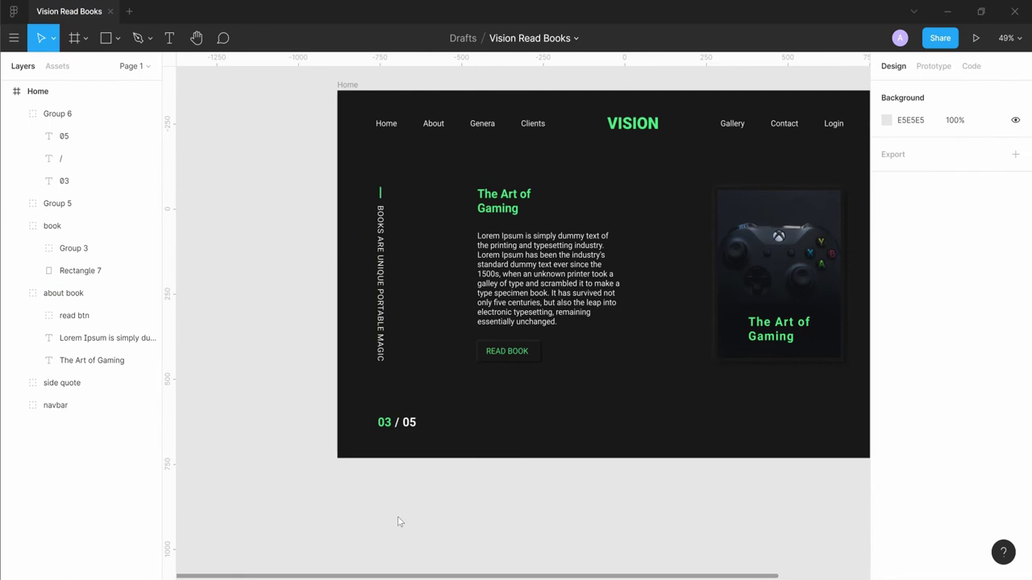
Step: Draw a small rectangle near the bottom centre of the Home frame
scroll(645, 193, down, 3)
scroll(597, 306, up, 2)
scroll(564, 371, up, 1)
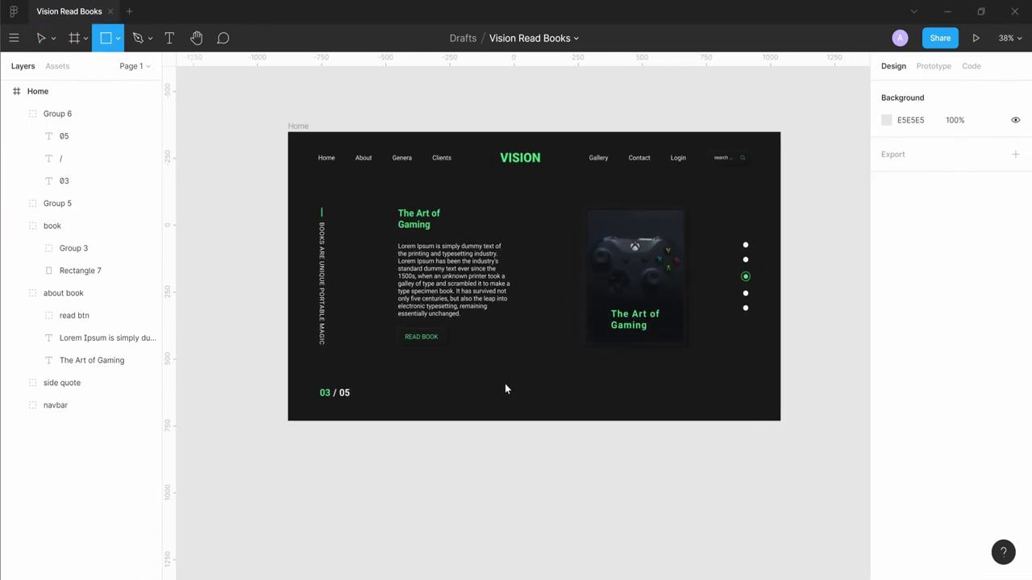
scroll(505, 388, up, 3)
scroll(488, 408, up, 2)
drag(512, 355, 542, 385)
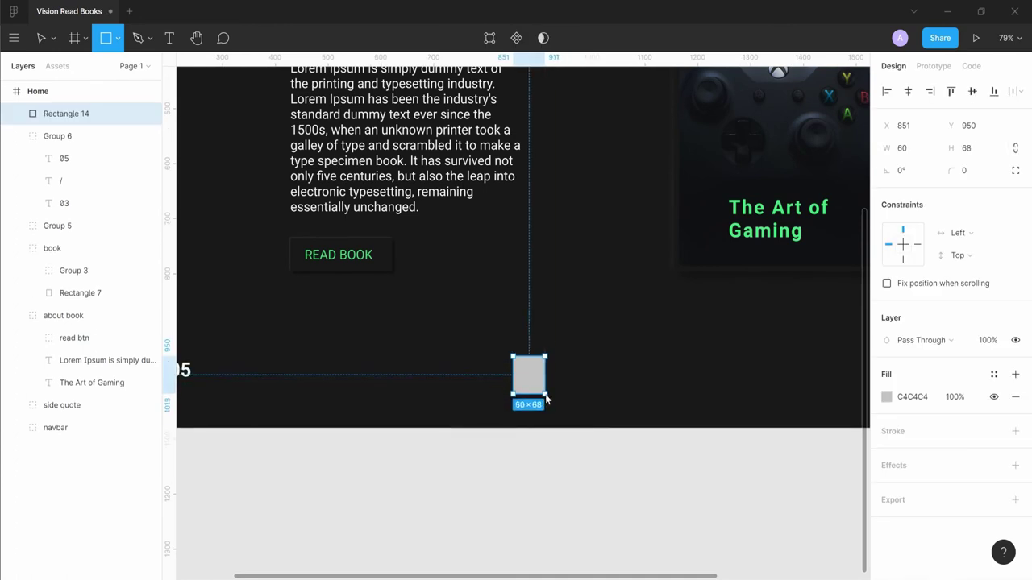
key(shift+2)
Step: Shape it into a 41×68 rounded pill with a 4px outside green outline
drag(631, 439, 604, 398)
drag(640, 369, 591, 369)
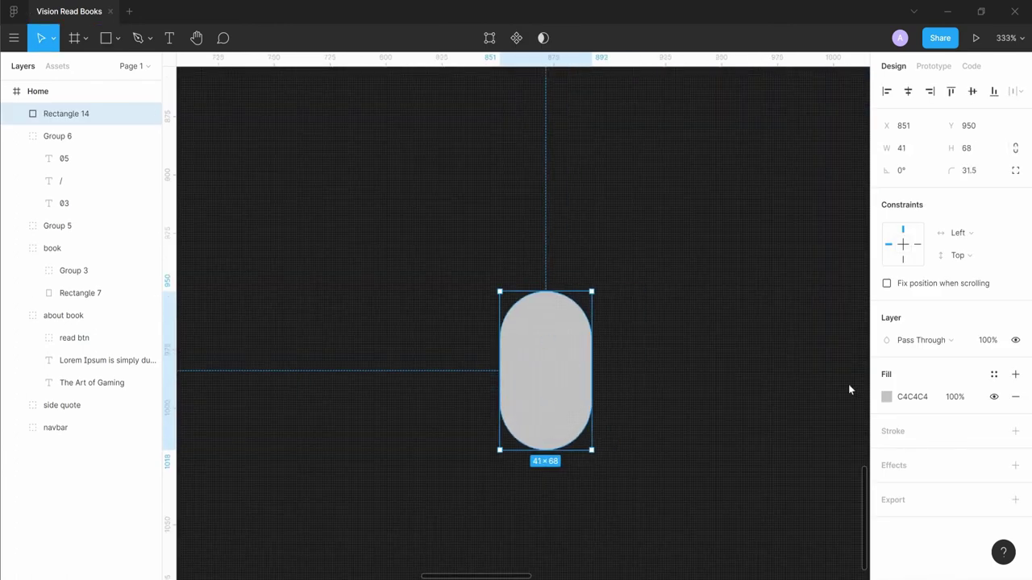
click(1015, 432)
click(959, 477)
click(974, 493)
drag(887, 478, 891, 476)
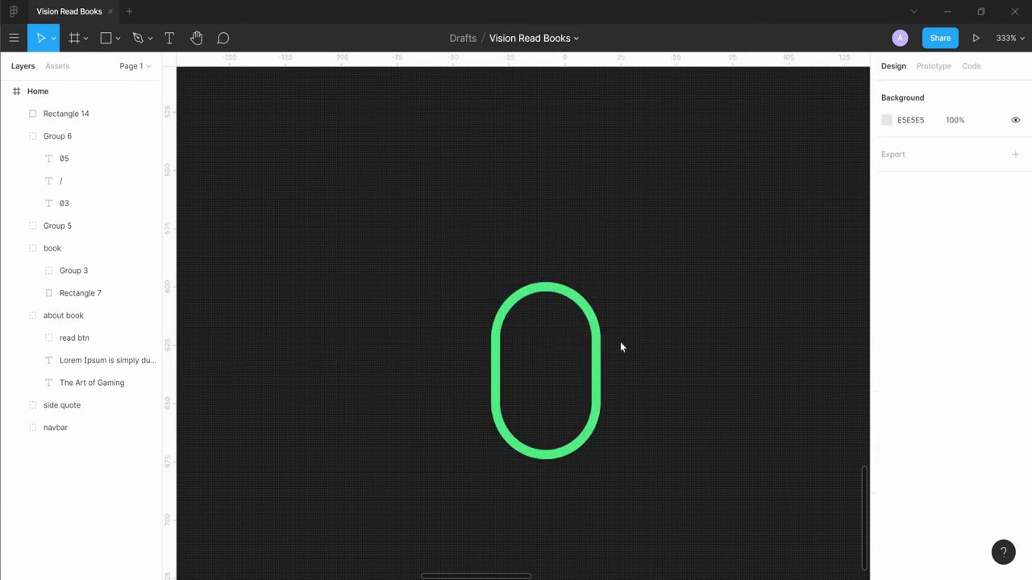
Step: Add a 13×13 circular dot filled 44DC81 inside the pill
key(r)
drag(647, 334, 672, 359)
key(shift+2)
mouse_move(629, 290)
mouse_down()
mouse_move(806, 426)
mouse_move(591, 372)
mouse_up()
click(912, 397)
text(44DC81)
key(Return)
Step: Nudge the green dot down to sit near the pill's top
scroll(753, 341, down, 3)
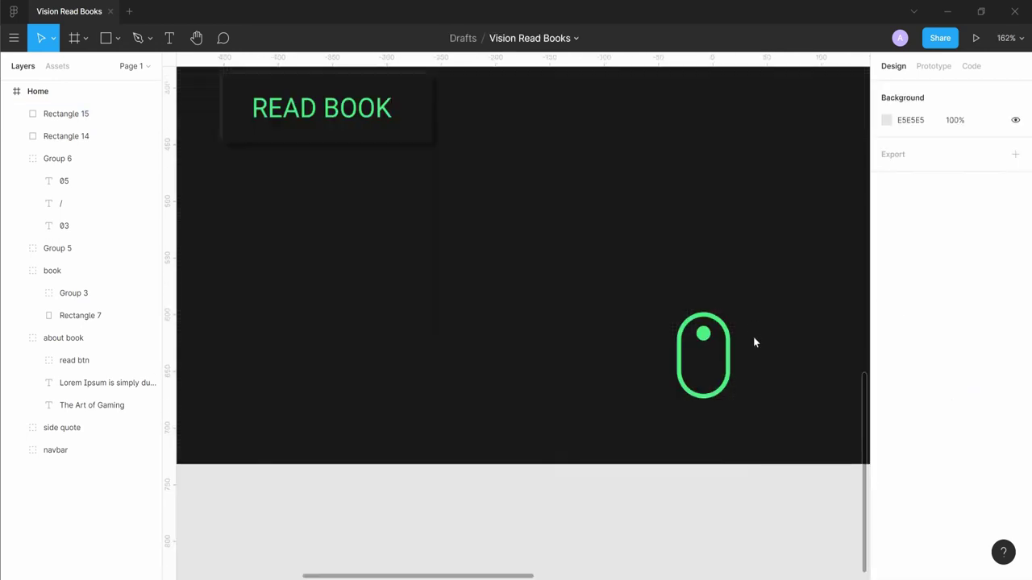
scroll(753, 341, up, 3)
click(646, 331)
key(shift+Down)
key(Down)
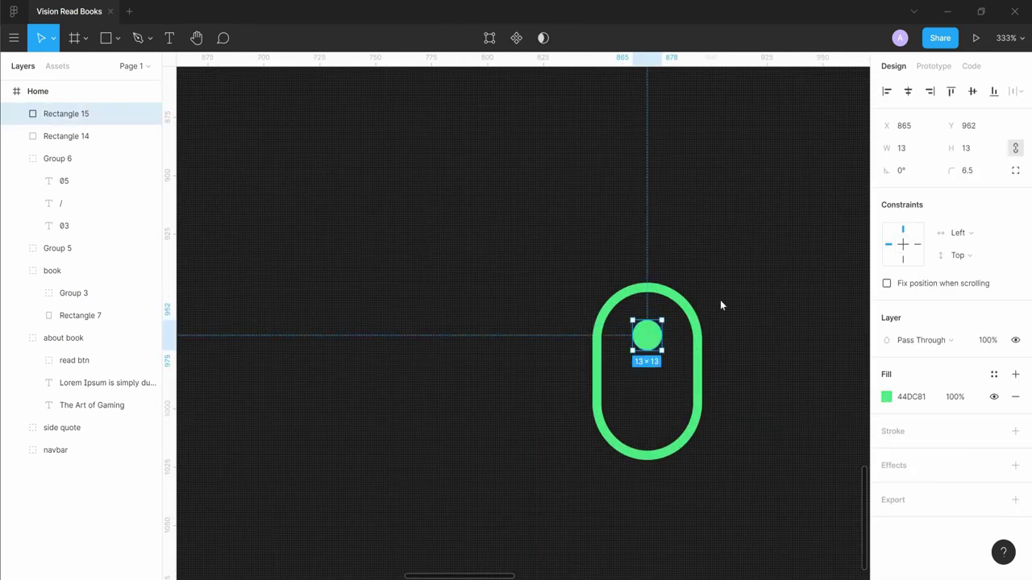
scroll(592, 379, down, 5)
scroll(595, 362, up, 4)
Step: Group the pill and dot into one mouse icon
click(66, 135)
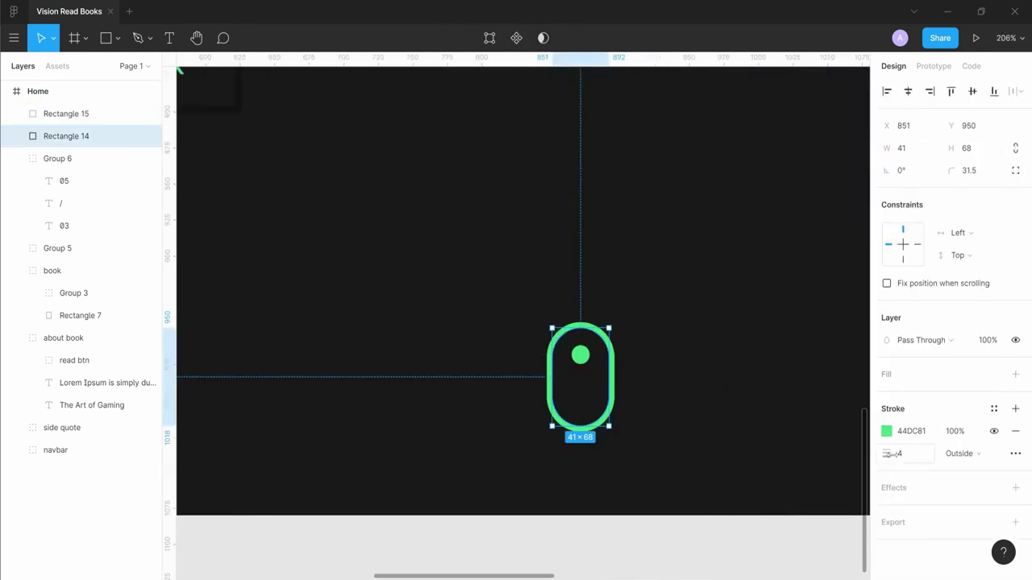
key(Escape)
click(66, 114)
scroll(586, 357, up, 3)
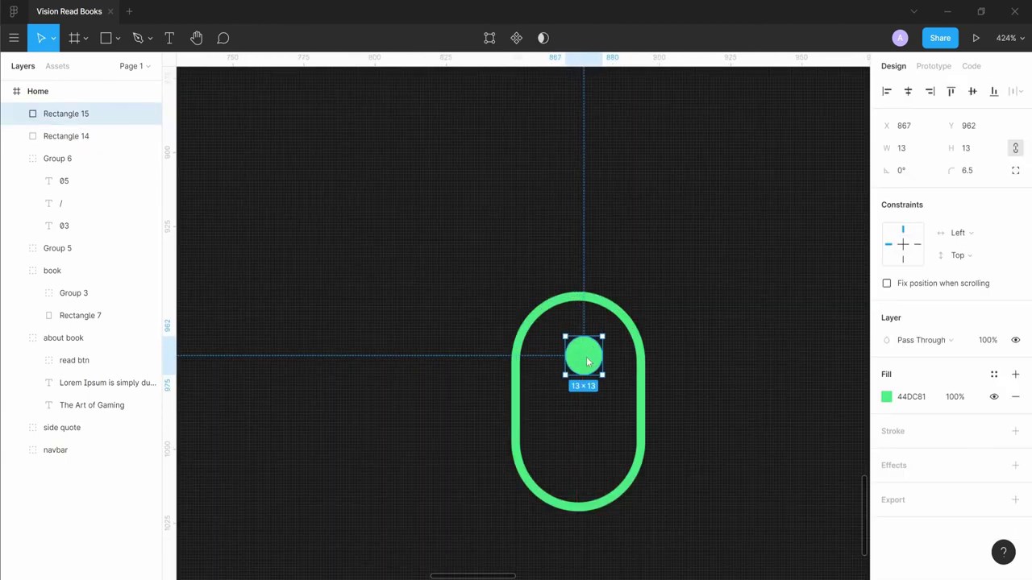
shift+click(631, 323)
key(ctrl+g)
scroll(678, 346, down, 5)
scroll(666, 354, up, 3)
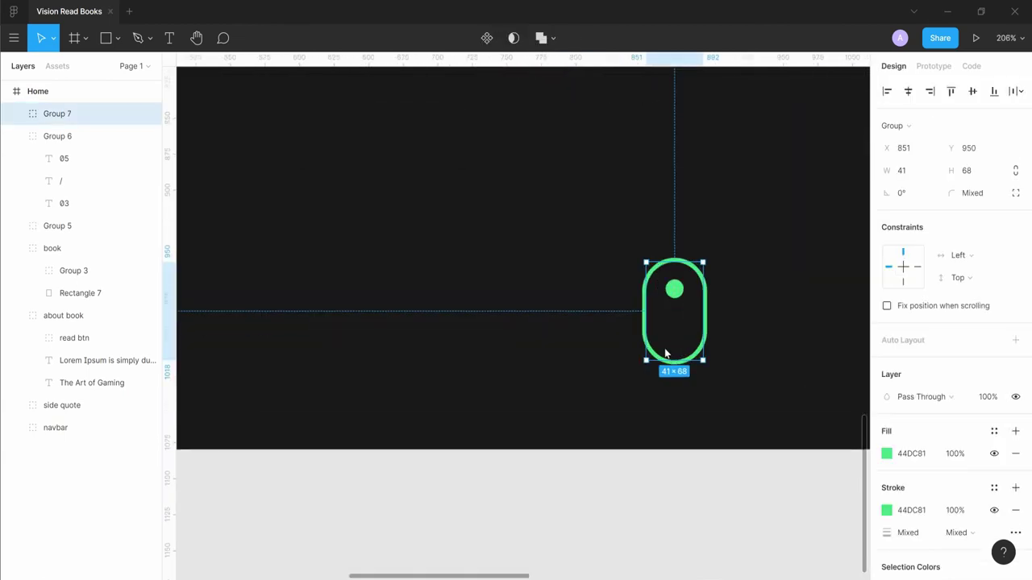
click(677, 367)
Step: Inspect the pill inside the mouse icon group, then reselect the whole group
click(668, 354)
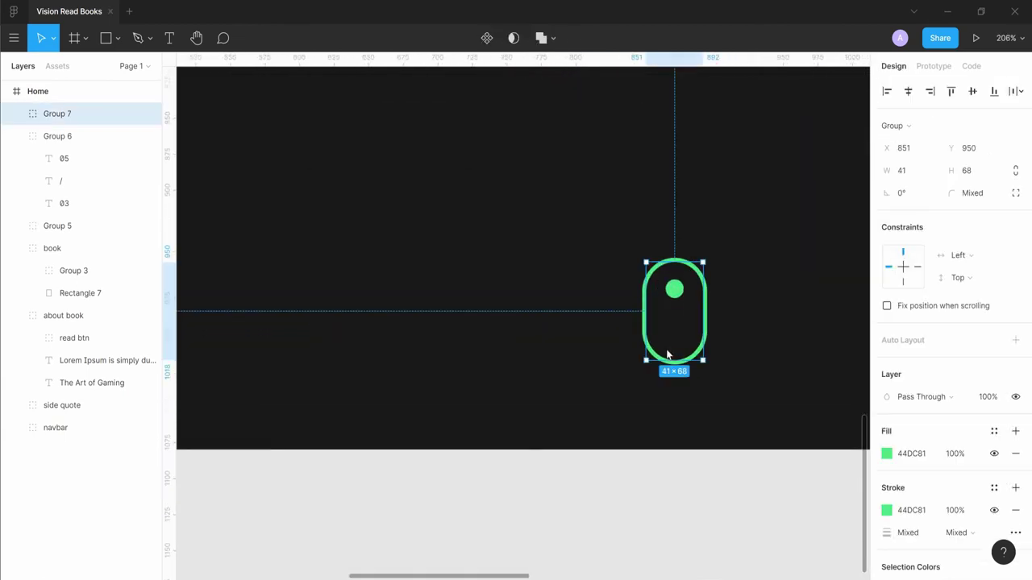
click(675, 364)
scroll(674, 363, up, 5)
double_click(667, 353)
double_click(668, 354)
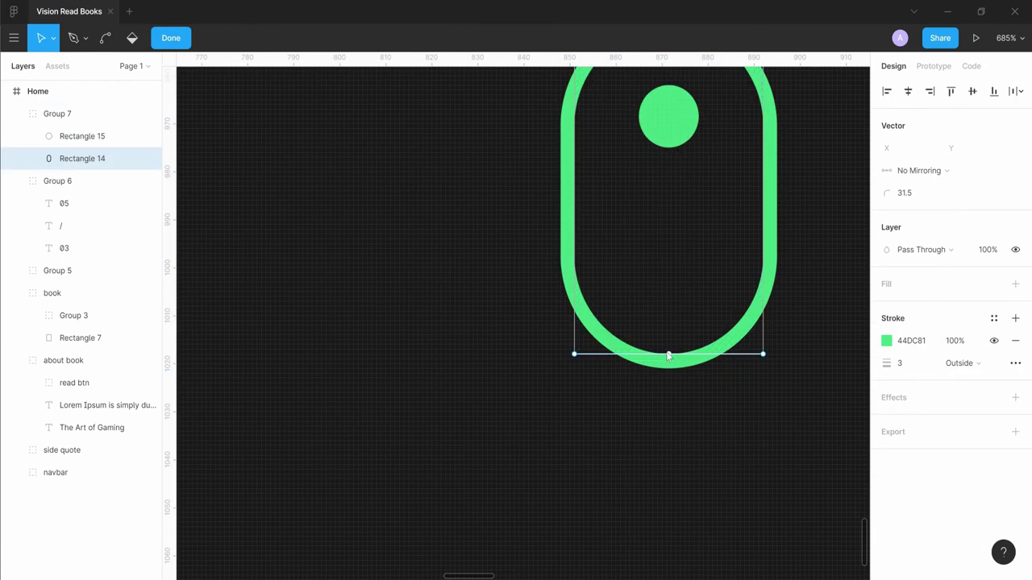
key(Escape)
click(674, 368)
scroll(613, 484, down, 5)
scroll(592, 471, down, 5)
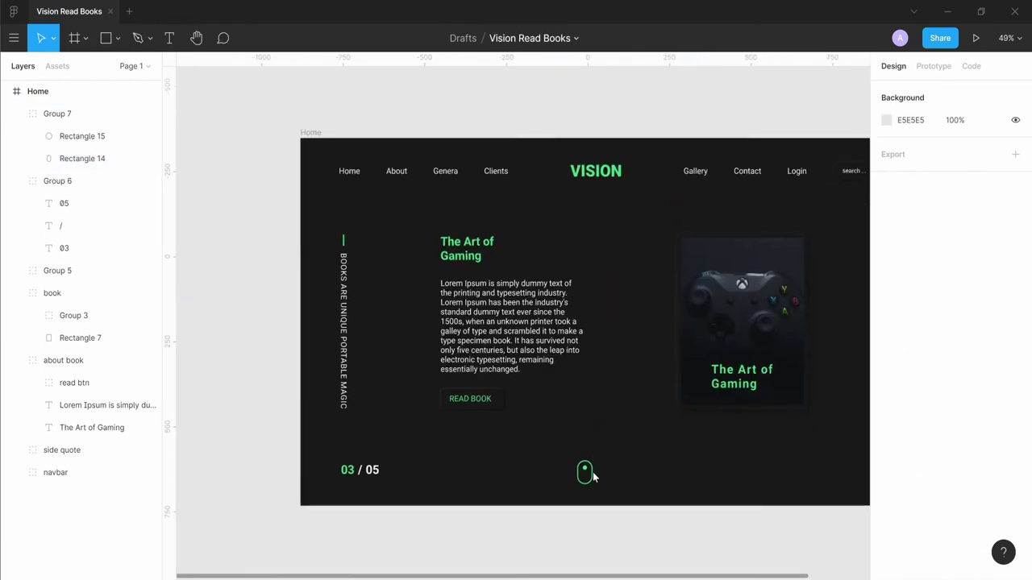
click(593, 471)
Step: Draw a 60×60 square near the frame's bottom right and round it into a circle with radius 30
click(610, 548)
scroll(543, 247, down, 5)
scroll(543, 247, right, 2)
scroll(633, 463, up, 3)
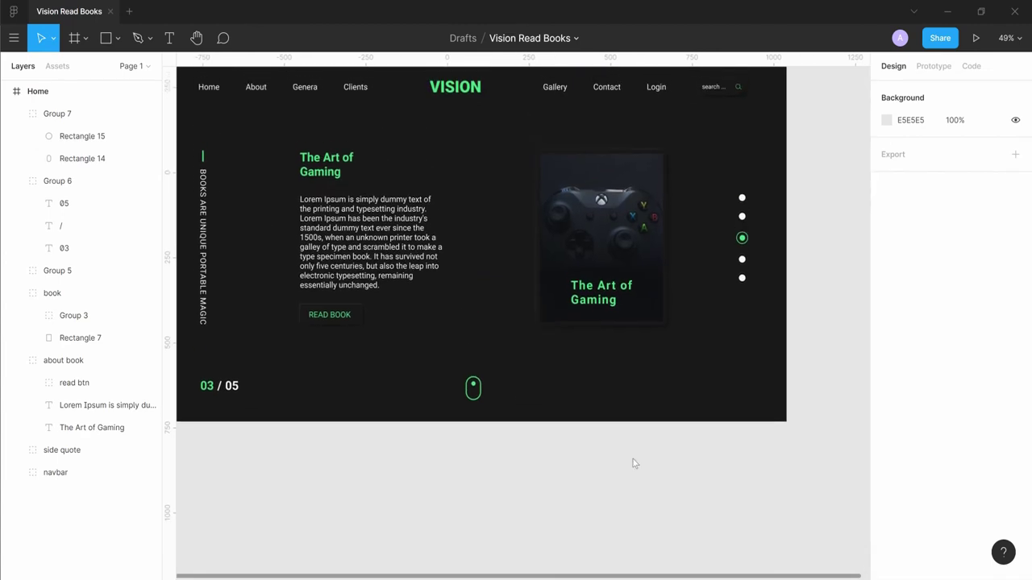
scroll(633, 464, up, 2)
key(r)
drag(627, 396, 648, 418)
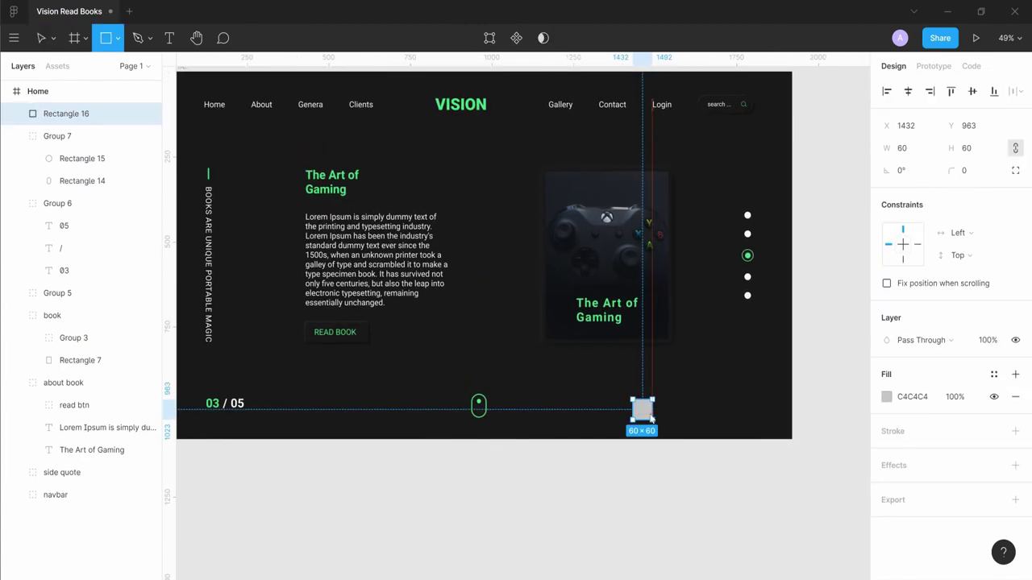
key(shift+2)
drag(594, 385, 760, 476)
key(shift+1)
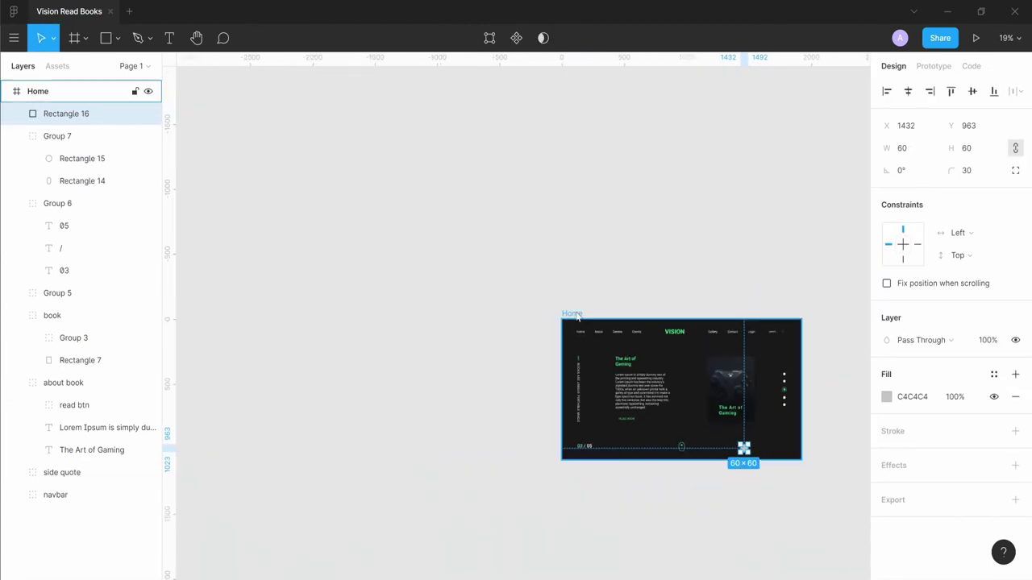
Step: Fill the circle with the Home frame's dark 181818 colour
click(910, 397)
key(shift+0)
click(705, 379)
click(910, 396)
text(181818)
key(Return)
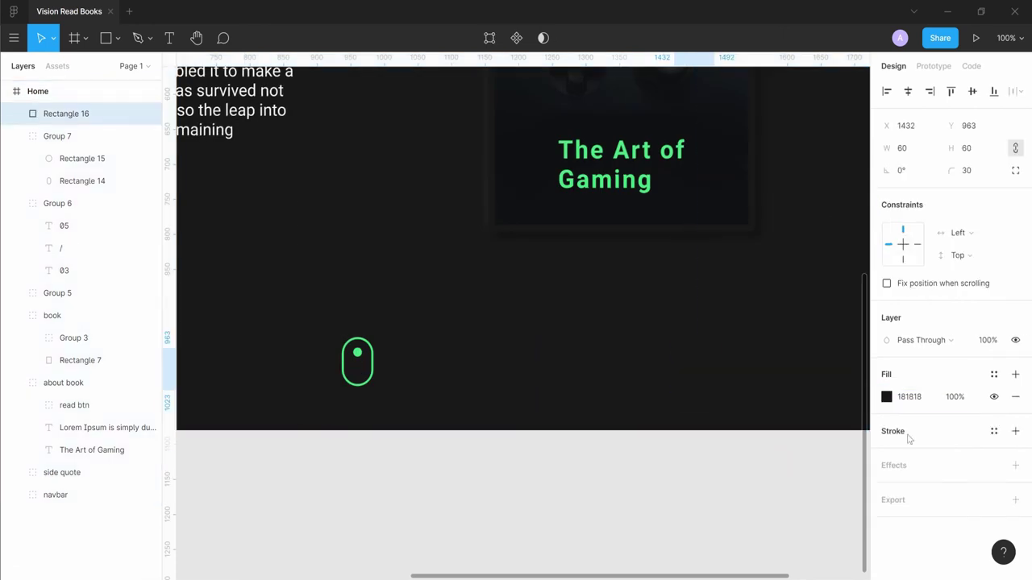
Step: Give the circle two drop shadows, one offset to X -2, Y -2
click(1015, 465)
click(887, 488)
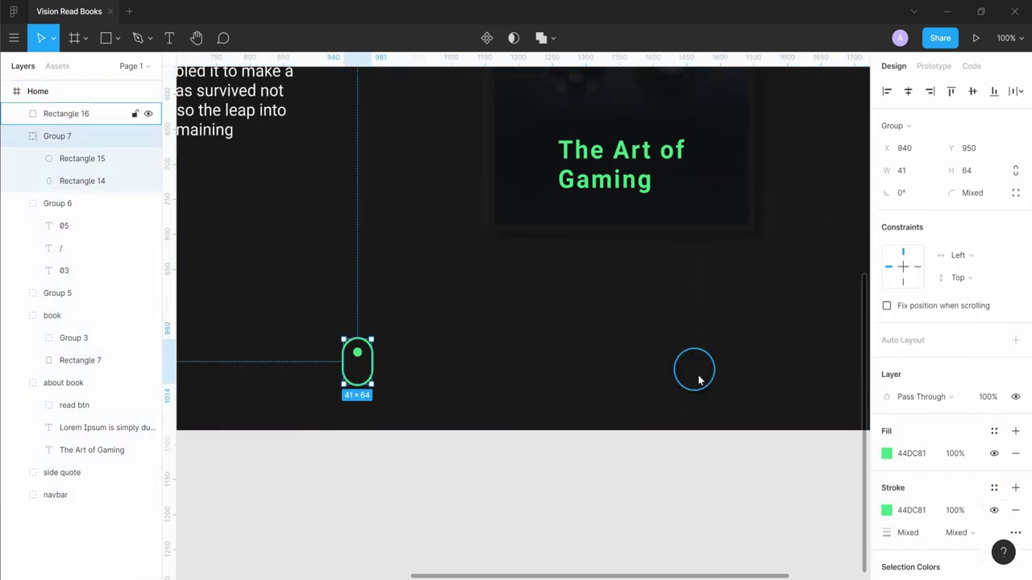
click(749, 514)
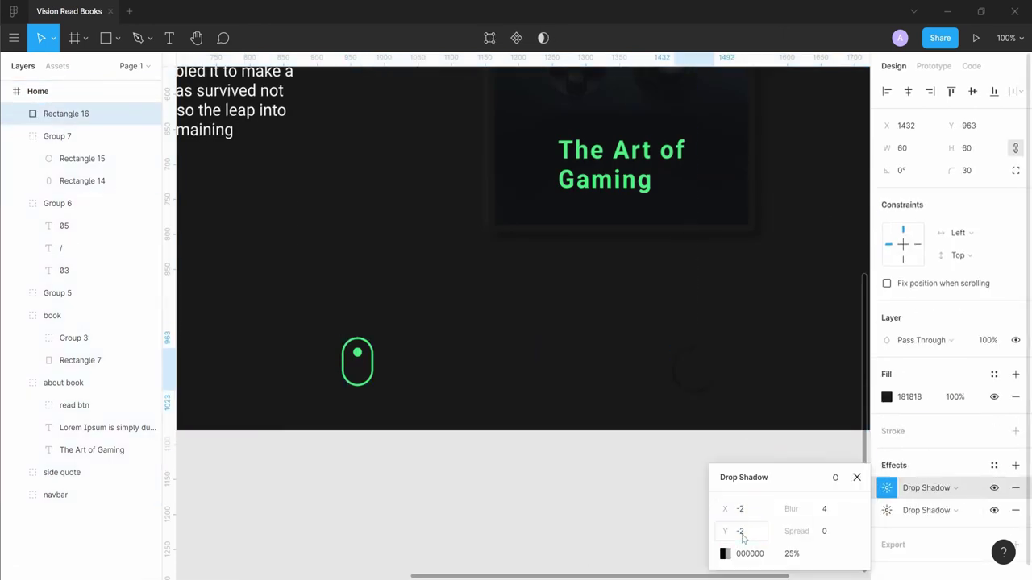
click(757, 511)
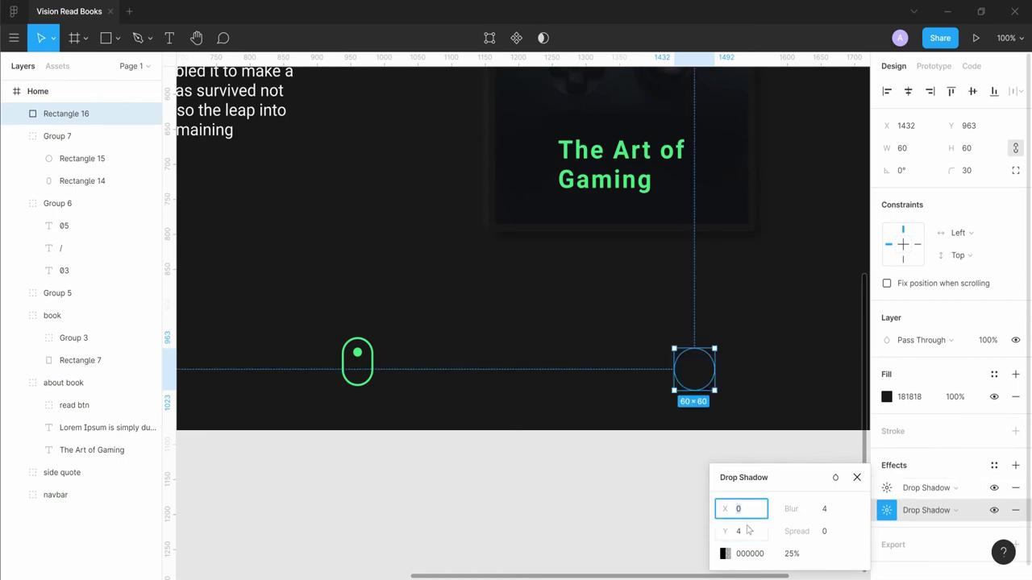
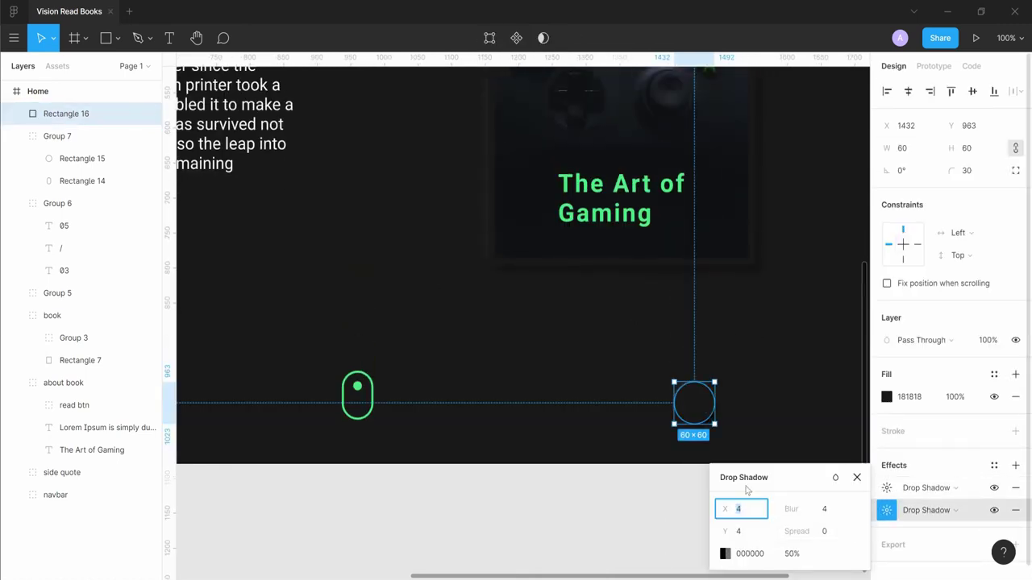
Step: Set Rectangle 16's second drop shadow blur to 10 and check the shadow colour
click(739, 390)
scroll(738, 390, down, 5)
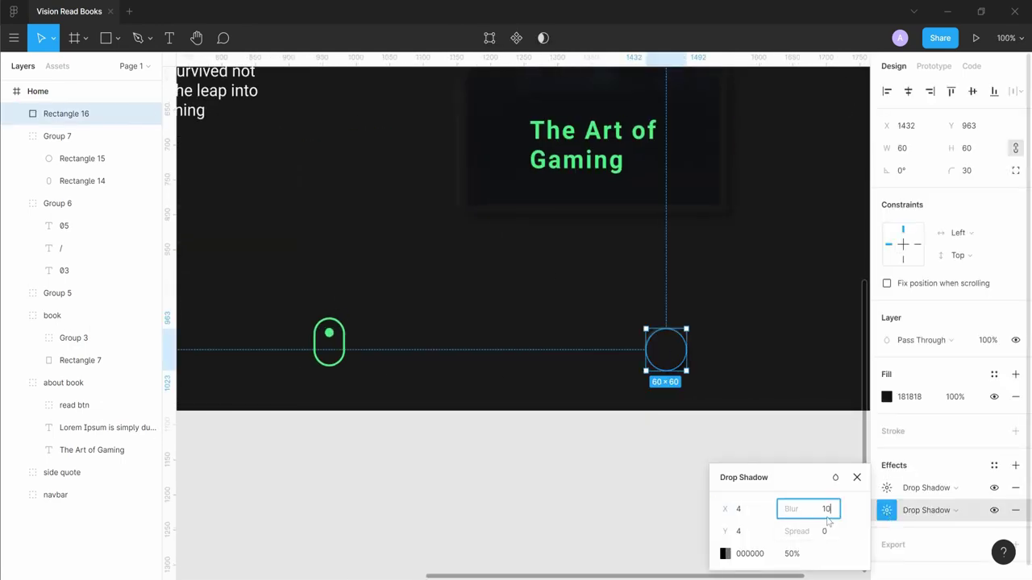
key(Return)
click(725, 554)
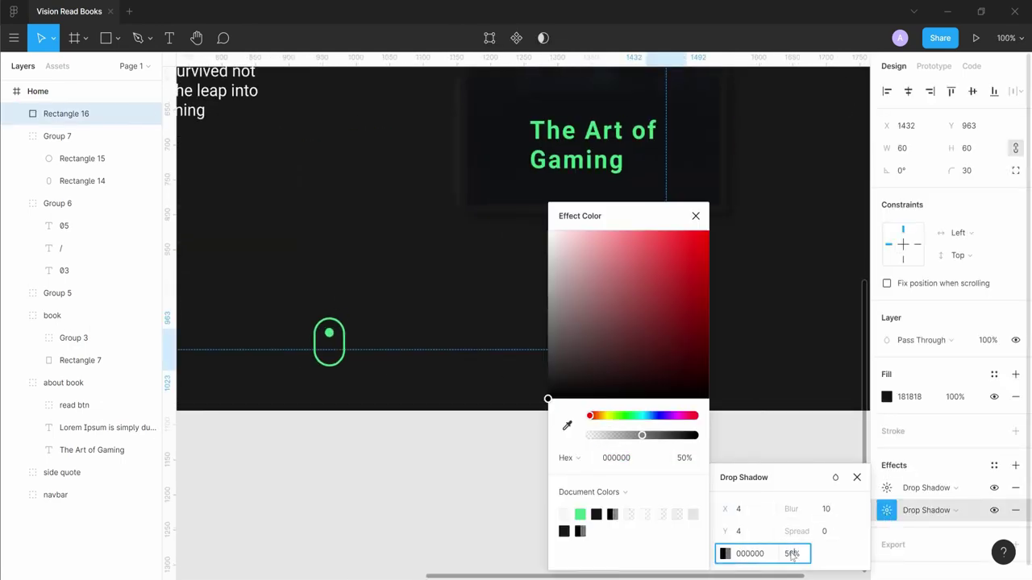
click(795, 554)
text(60)
click(678, 405)
scroll(679, 402, down, 2)
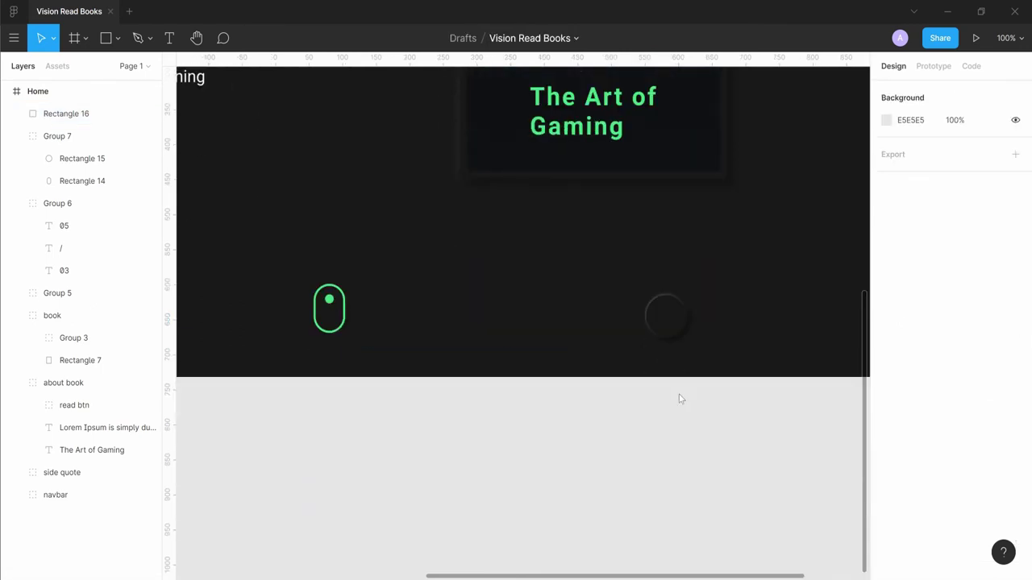
scroll(679, 398, down, 5)
click(674, 356)
scroll(674, 356, up, 8)
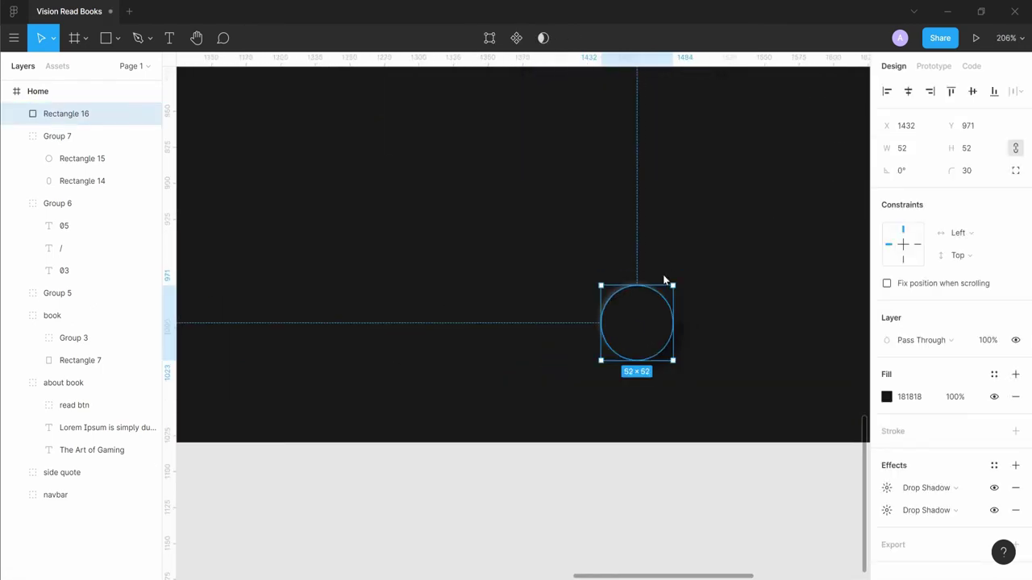
Step: Import the brandico:facebook icon onto the canvas with the Iconify plugin
click(14, 38)
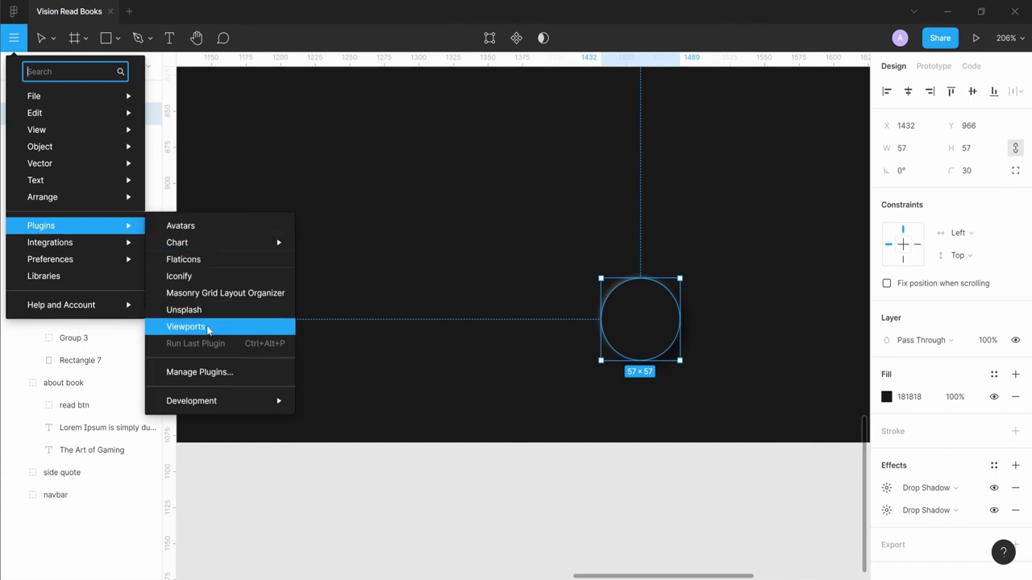
click(365, 219)
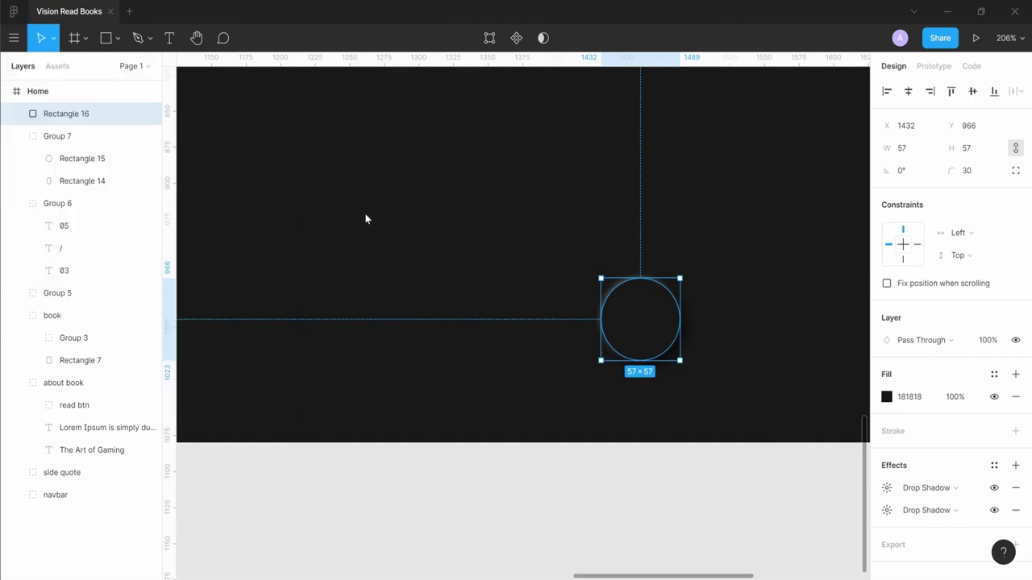
key(BackSpace)
key(BackSpace)
key(BackSpace)
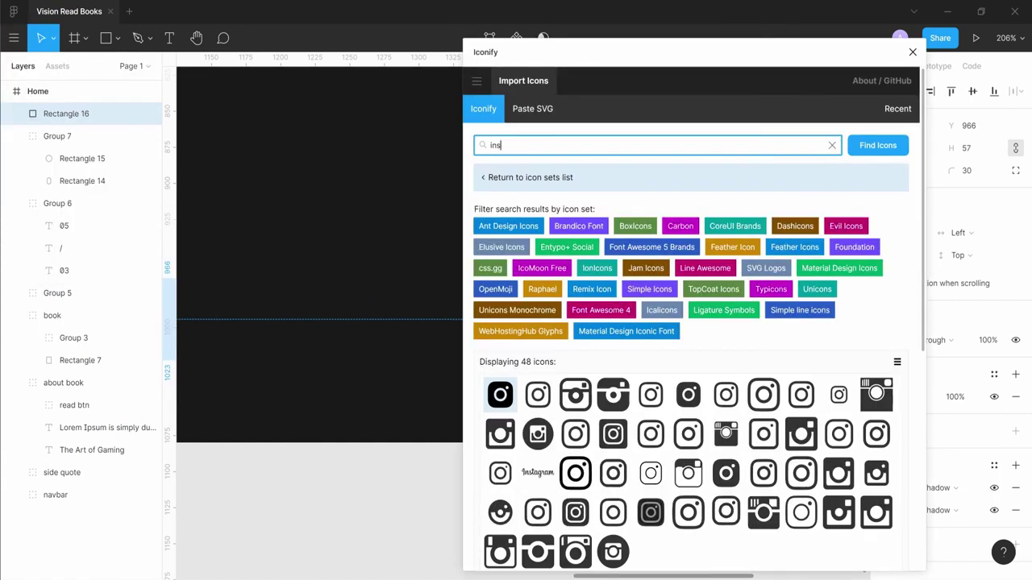
key(Return)
click(613, 534)
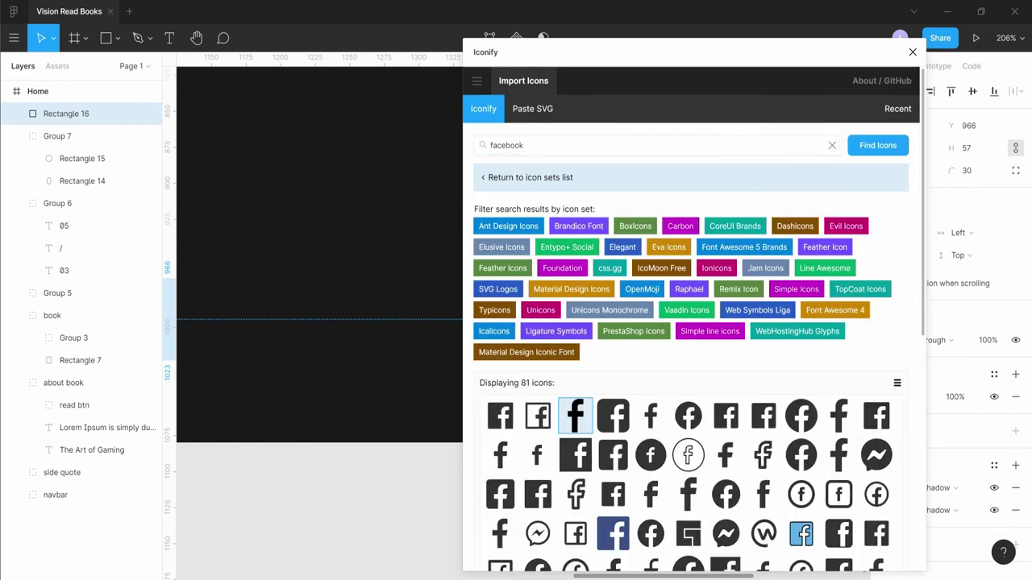
scroll(584, 203, down, 10)
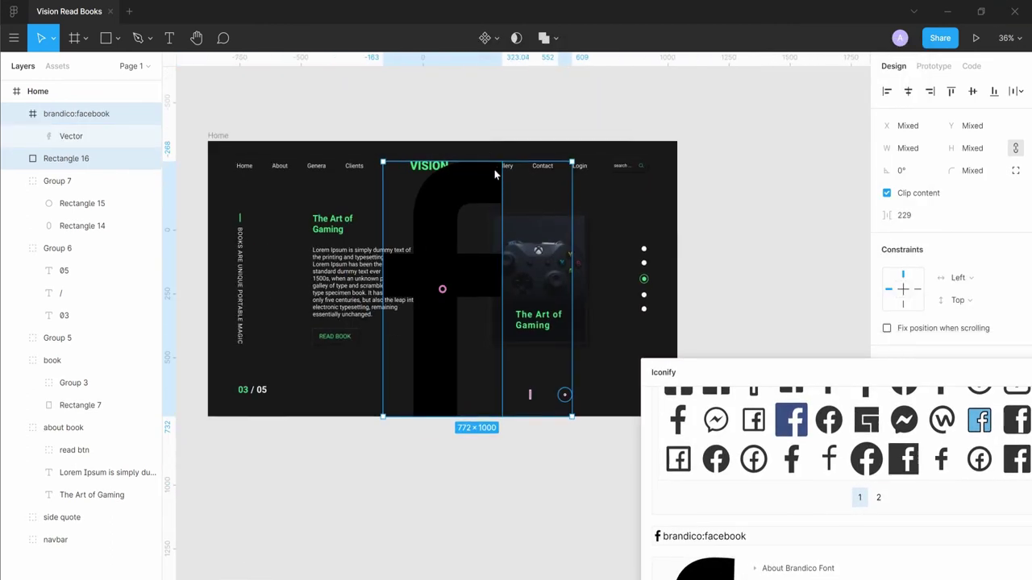
scroll(495, 169, up, 5)
Step: Flatten the Facebook icon into one vector and remove its wrapping frame
double_click(490, 164)
scroll(342, 349, down, 5)
right_click(341, 349)
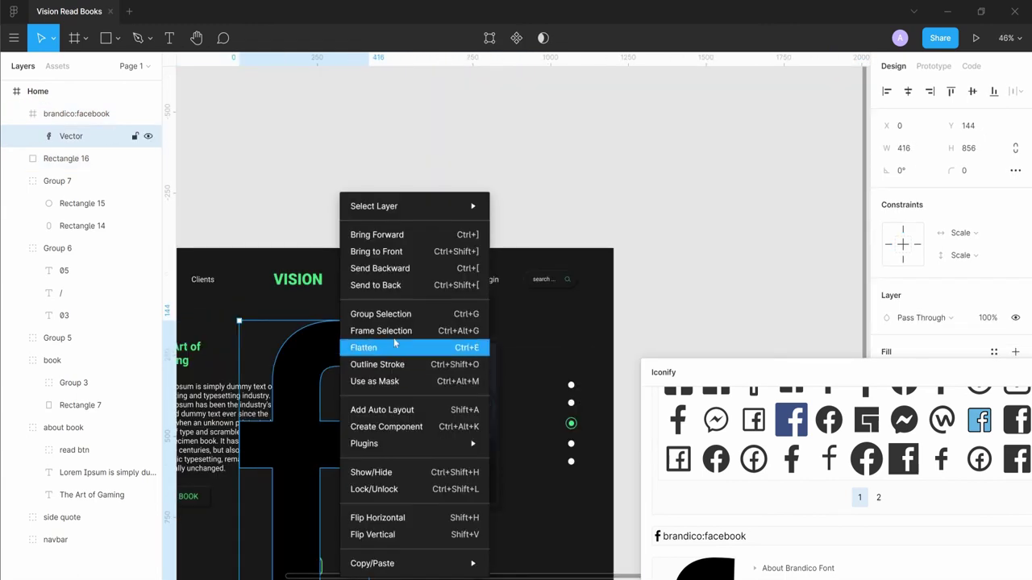
click(332, 342)
right_click(333, 342)
click(350, 331)
scroll(441, 262, down, 3)
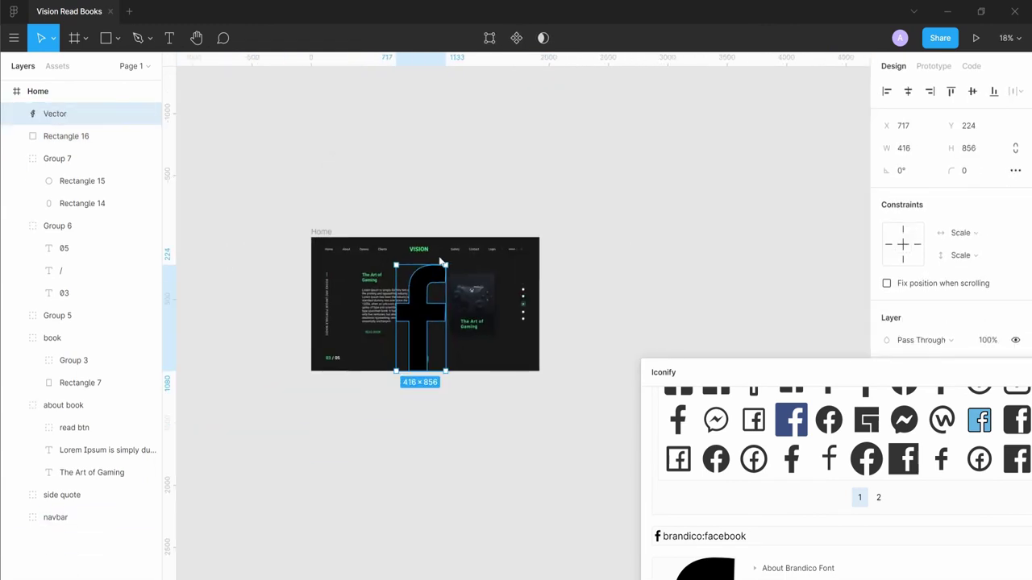
scroll(391, 359, up, 5)
scroll(504, 237, up, 3)
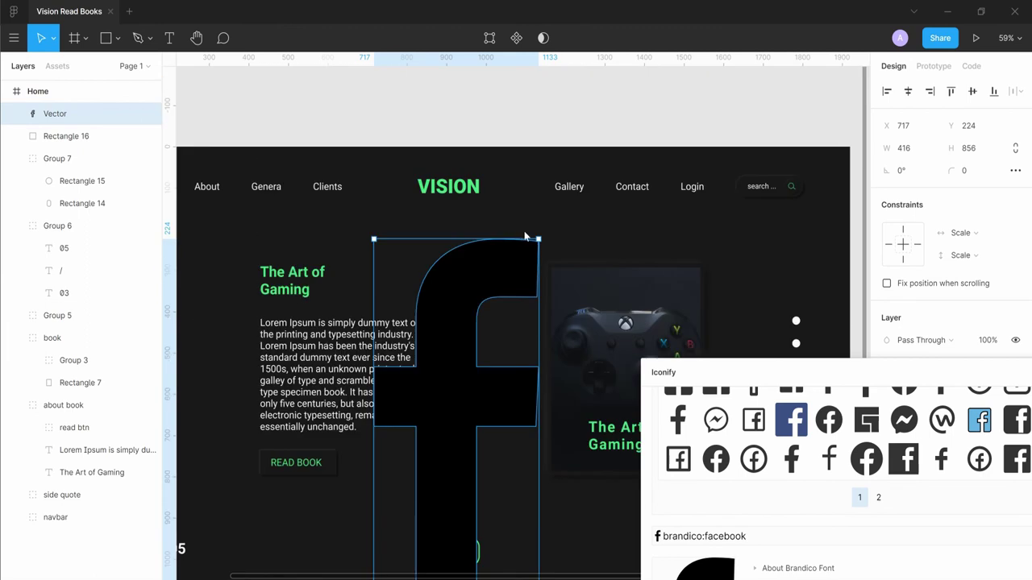
Step: Scale the Facebook icon down and centre it inside the circle button
drag(525, 235, 392, 539)
scroll(454, 351, up, 10)
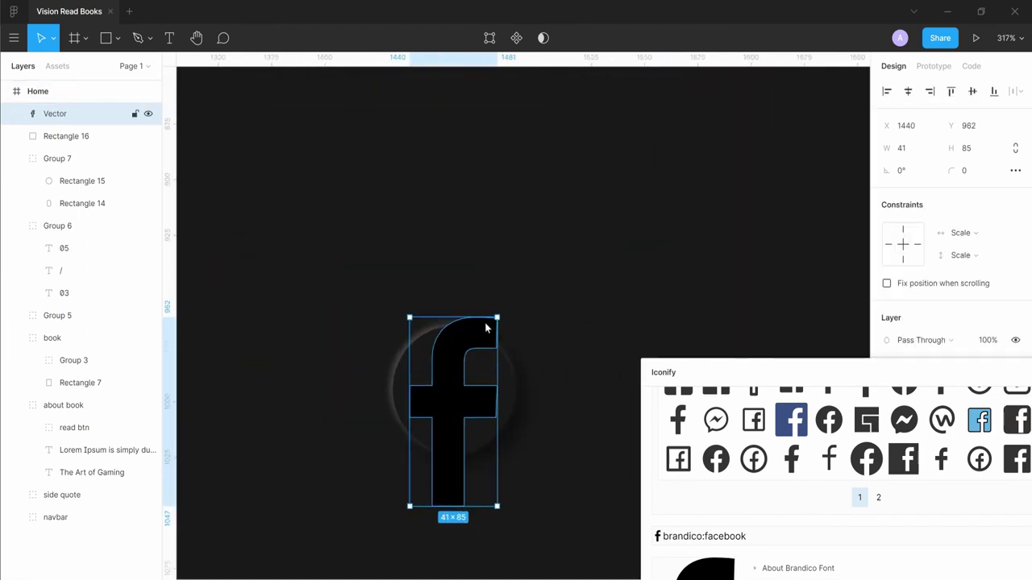
mouse_move(485, 326)
mouse_down()
mouse_move(429, 420)
mouse_move(446, 398)
mouse_up()
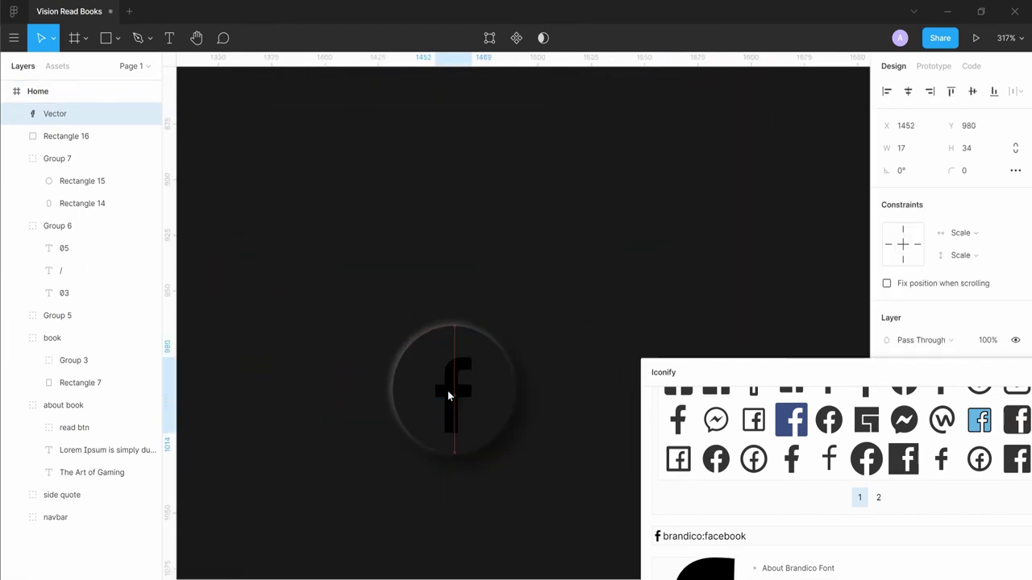
scroll(448, 395, down, 5)
click(218, 345)
mouse_move(885, 370)
mouse_down()
mouse_move(570, 124)
mouse_move(833, 360)
mouse_up()
text(44DC81)
Step: Fill the Facebook icon green 44DC81 and duplicate the circle to its right
click(911, 453)
click(537, 357)
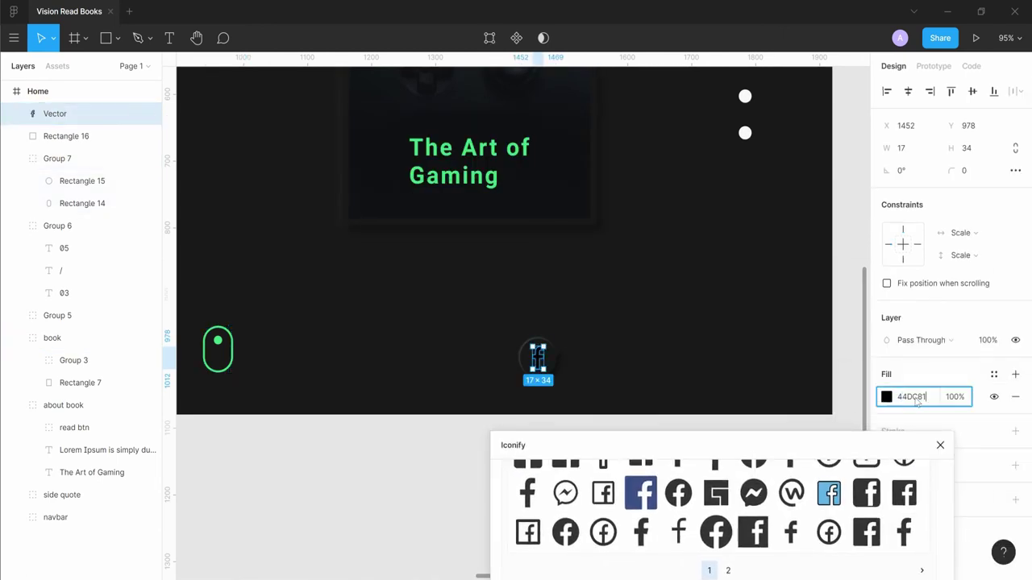
key(Return)
scroll(599, 295, down, 3)
drag(675, 439, 691, 364)
scroll(553, 306, up, 3)
click(553, 307)
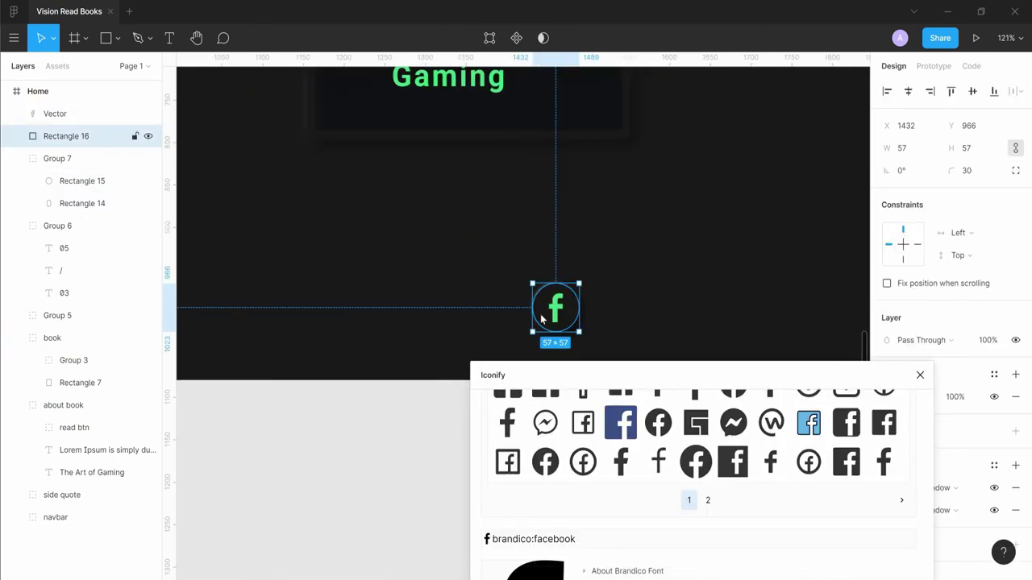
drag(542, 319, 648, 297)
text(youtube)
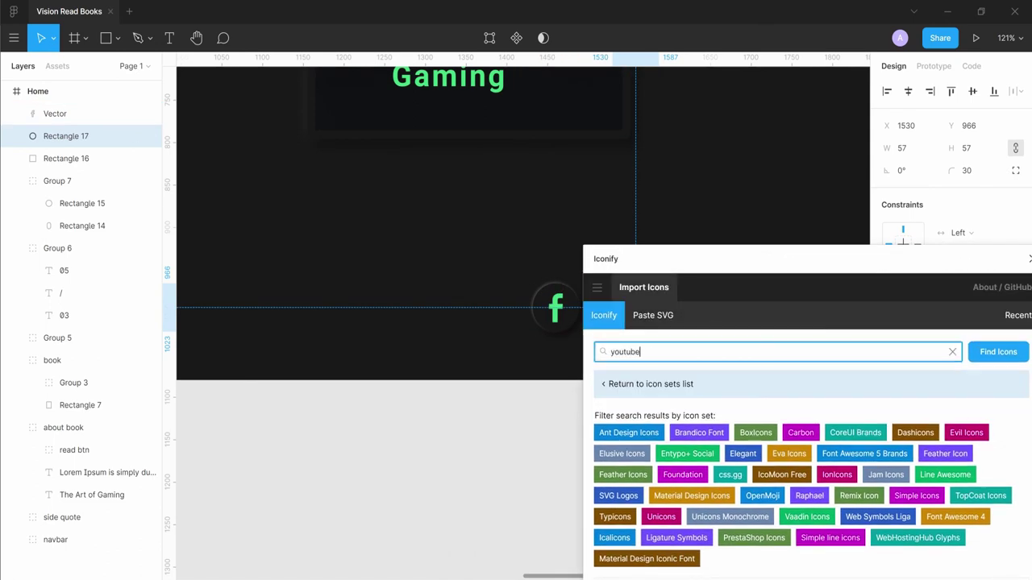
Step: Import the bx:bxl-youtube icon, flatten it, and move it over the circle buttons
key(Return)
double_click(615, 444)
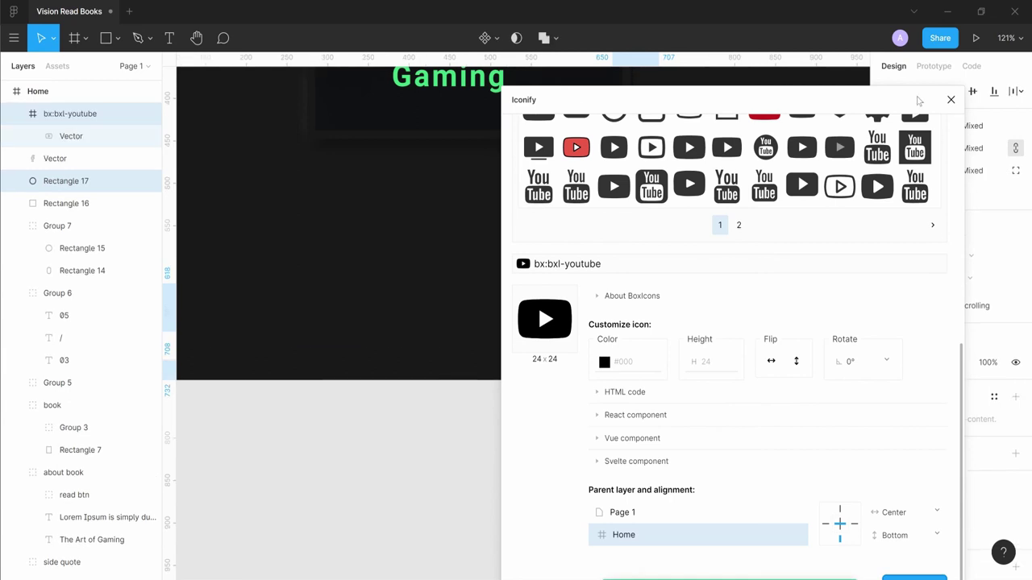
scroll(480, 255, up, 5)
click(402, 288)
right_click(359, 300)
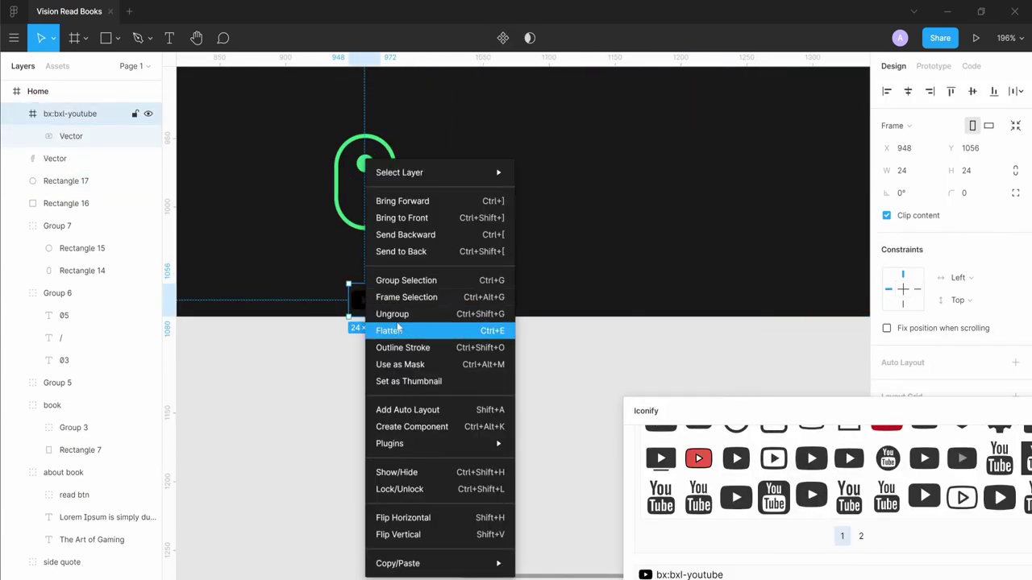
click(387, 330)
mouse_move(366, 300)
mouse_down()
mouse_move(652, 200)
mouse_move(787, 194)
mouse_up()
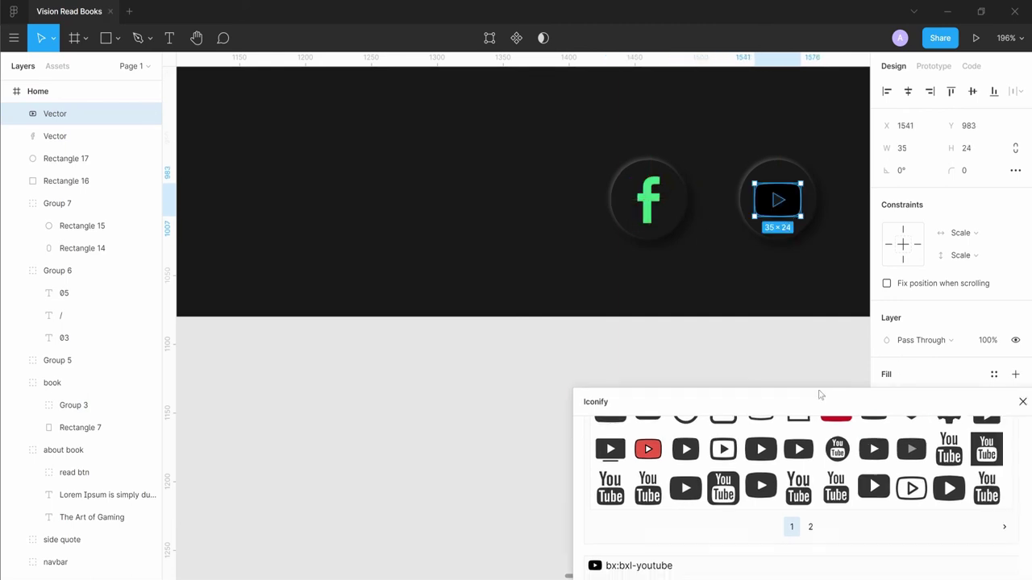
Step: Fill the YouTube icon green 4ADE80 and duplicate a circle into a third button
click(912, 397)
text(4ADE80)
key(Return)
scroll(725, 242, down, 3)
click(704, 256)
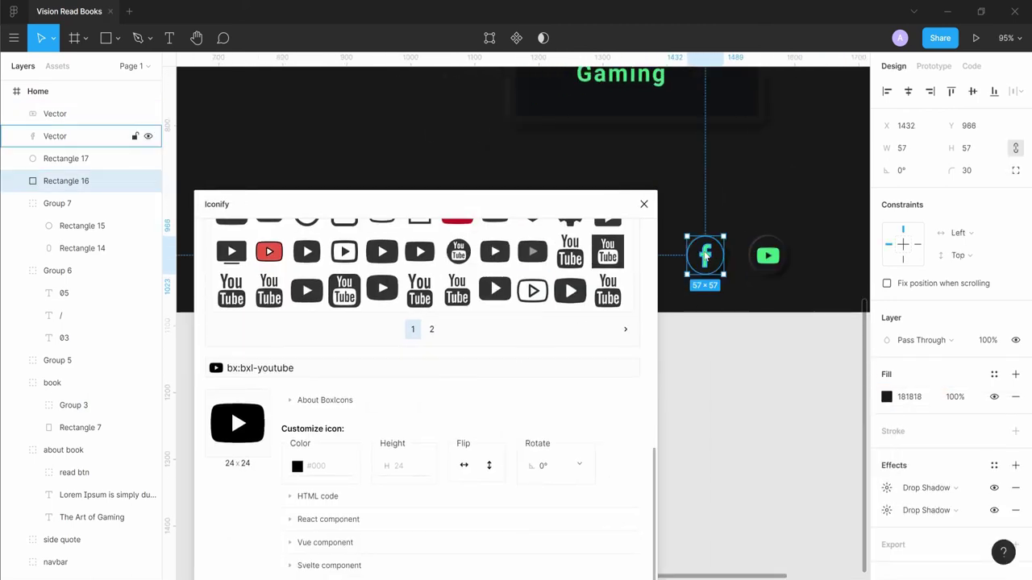
drag(705, 256, 836, 257)
Step: Search Iconify for instagram and import the ant-design:instagram-filled icon
scroll(323, 322, up, 1)
scroll(280, 287, up, 5)
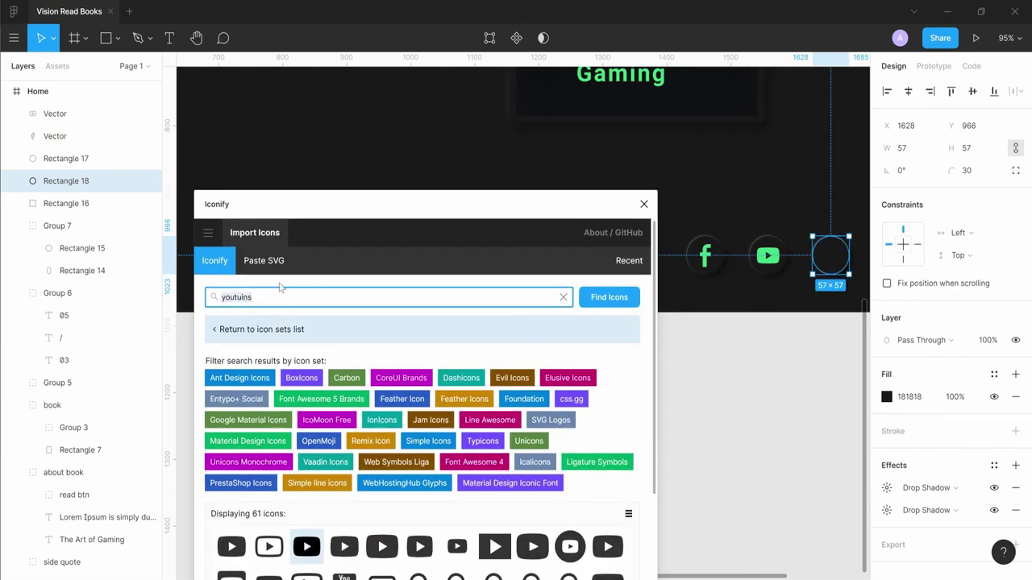
text(instagram)
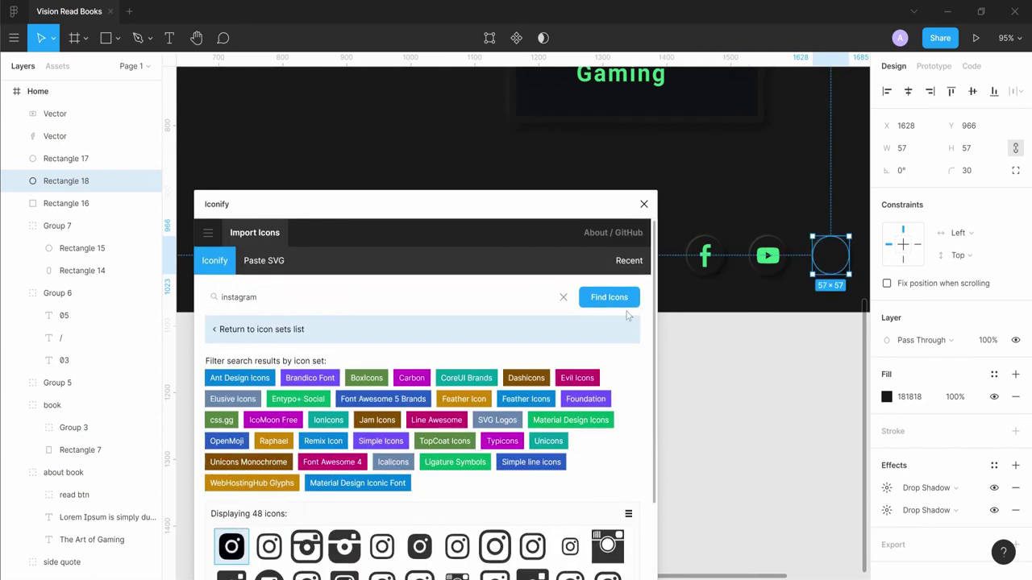
click(231, 547)
mouse_move(477, 208)
mouse_down()
mouse_move(462, 80)
mouse_move(688, 364)
mouse_up()
click(591, 562)
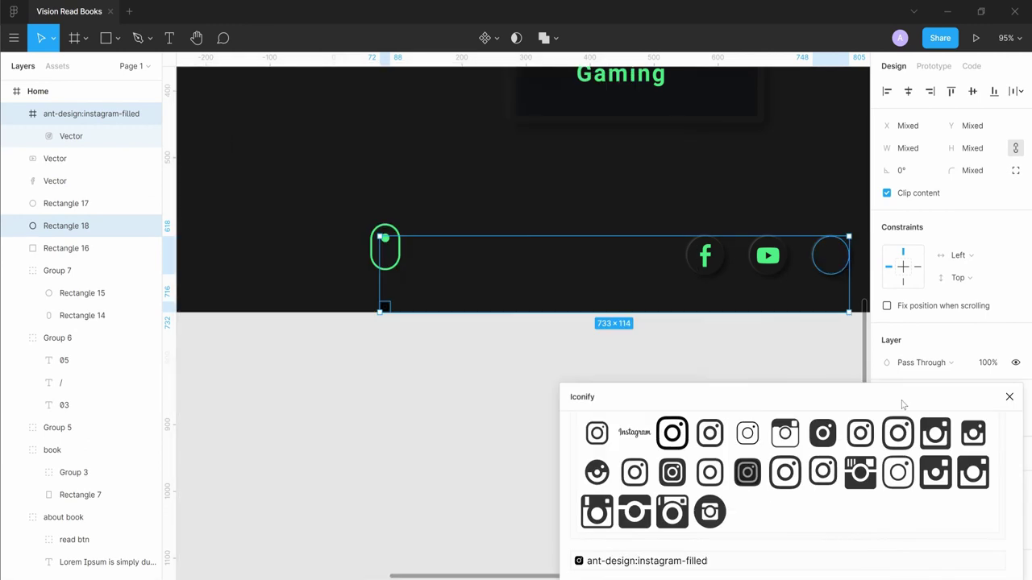
Step: Ungroup the Instagram icon, resize it to 20×20, place it in the third circle, and close Iconify
scroll(392, 299, up, 5)
right_click(401, 306)
click(442, 314)
drag(516, 365, 362, 460)
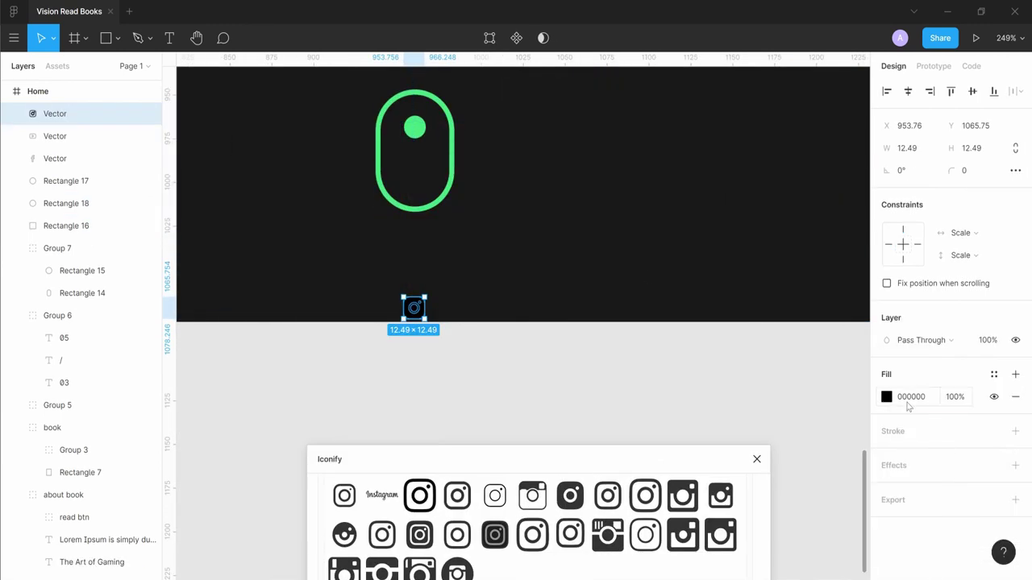
mouse_move(428, 295)
mouse_down()
mouse_move(435, 282)
mouse_move(992, 195)
mouse_move(693, 193)
mouse_up()
click(762, 155)
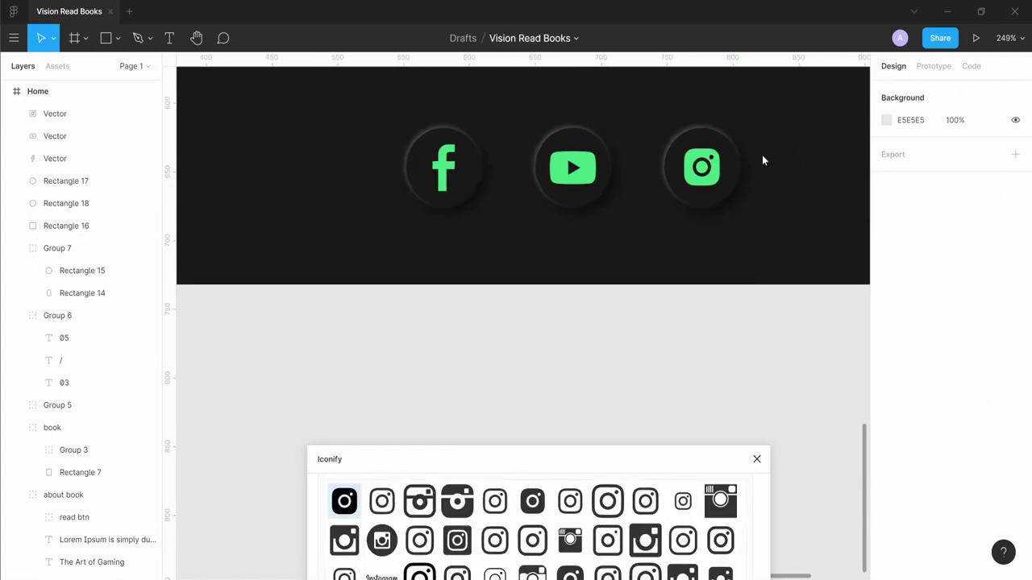
Step: Group the Facebook icon with its circle and name the group 'facebook'
click(756, 458)
scroll(557, 197, up, 3)
click(436, 290)
shift+click(66, 226)
key(ctrl+g)
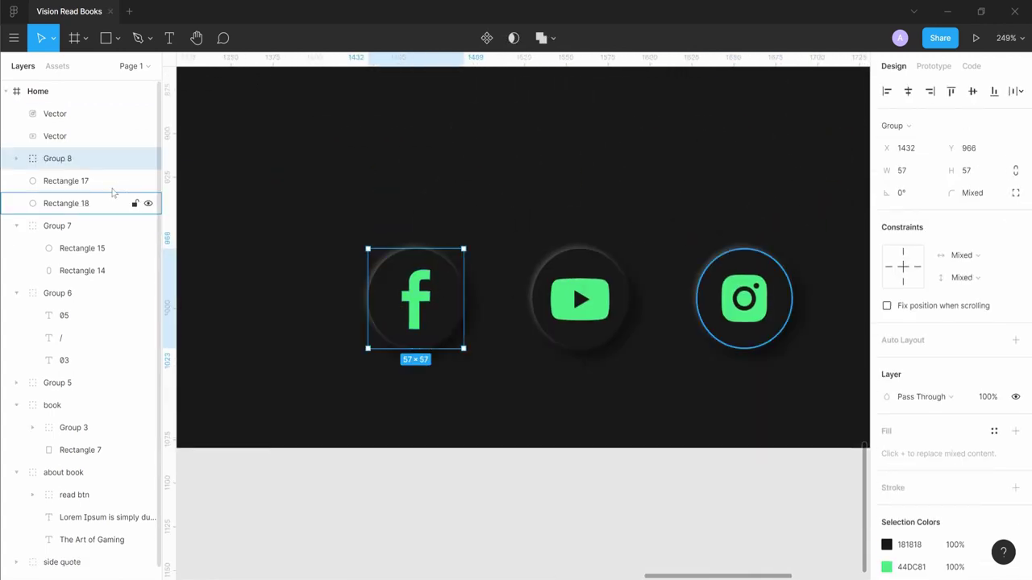
double_click(53, 158)
text(fa)
key(Return)
Step: Group the YouTube icon with its circle and name the group 'youtube'
click(50, 137)
shift+click(67, 180)
key(ctrl+g)
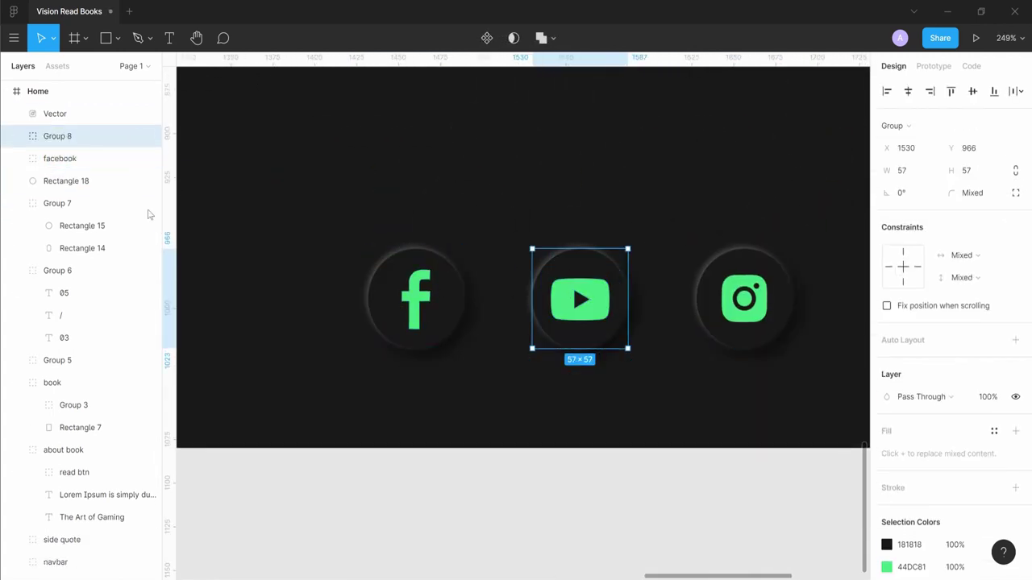
double_click(61, 137)
key(BackSpace)
text(youtube)
key(Return)
Step: Group the Instagram icon with its circle and name the group 'instagram'
click(50, 113)
shift+click(66, 180)
key(ctrl+g)
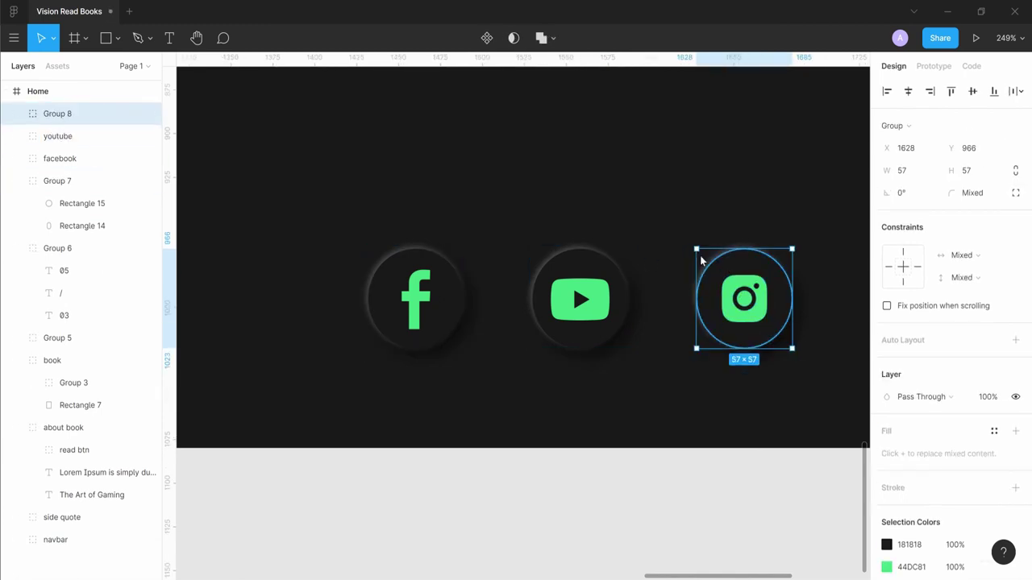
double_click(58, 114)
key(BackSpace)
text(m)
key(Return)
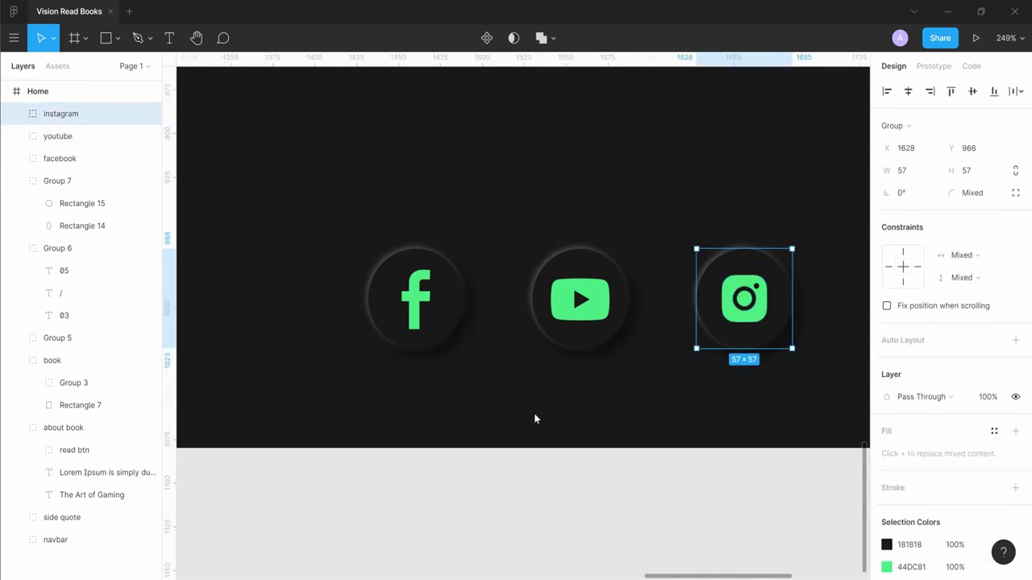
Step: Widen the spacing between the three social icon groups
scroll(662, 360, down, 3)
shift+click(58, 136)
shift+click(59, 159)
scroll(510, 361, up, 4)
drag(528, 355, 569, 348)
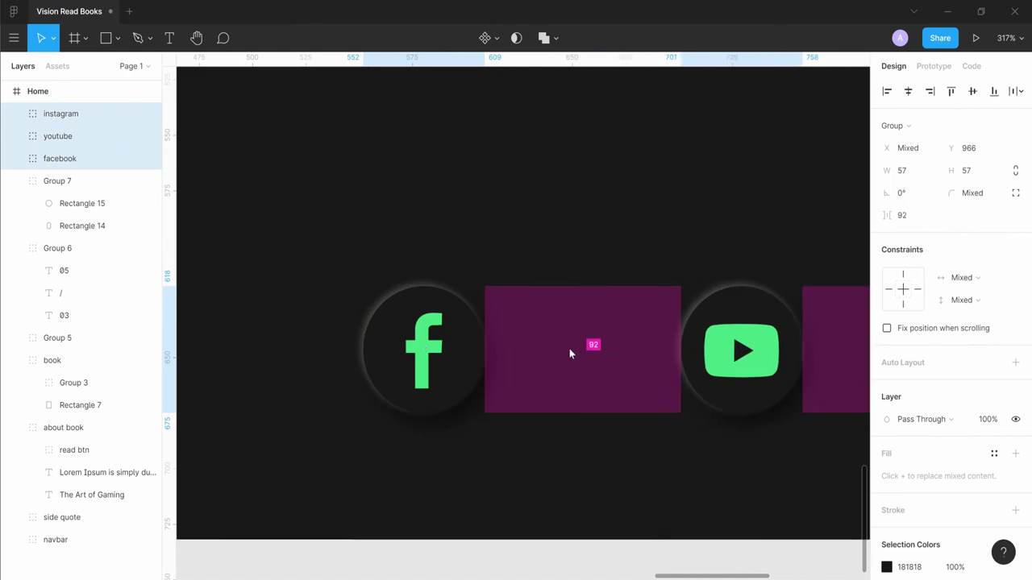
scroll(557, 371, down, 5)
scroll(777, 349, up, 4)
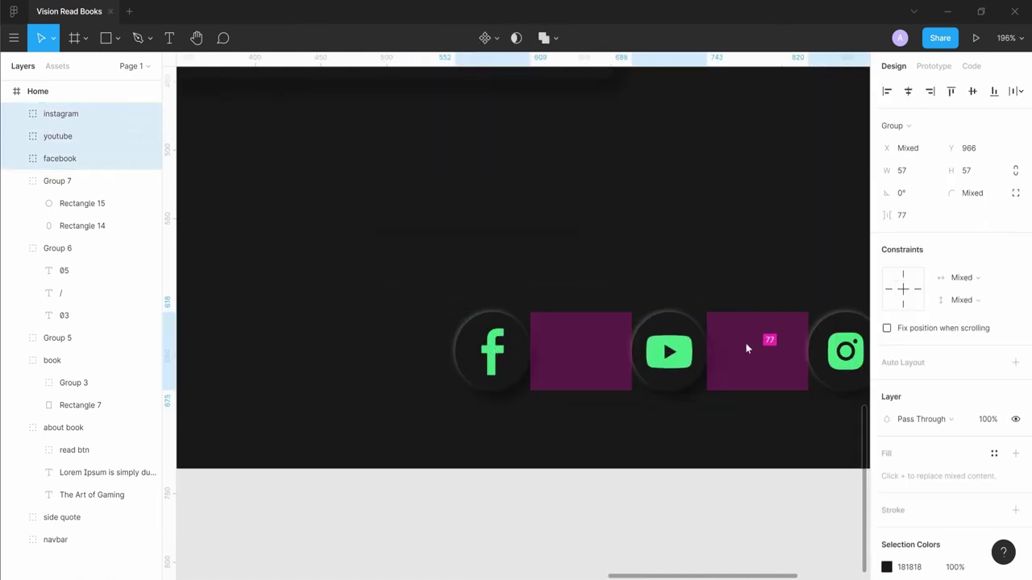
scroll(745, 342, down, 5)
click(718, 235)
scroll(592, 463, up, 2)
drag(592, 463, 750, 439)
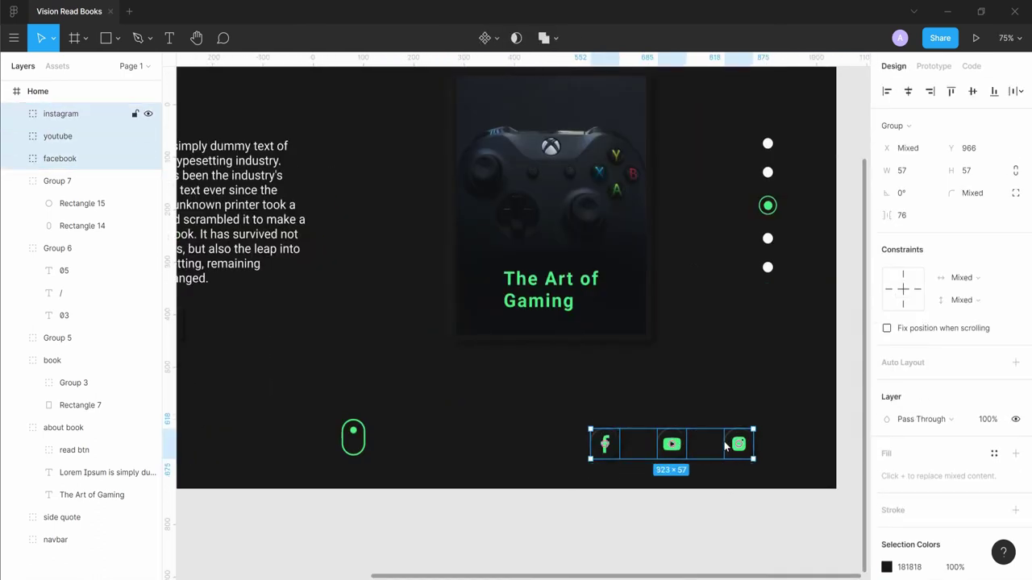
scroll(710, 427, up, 4)
click(659, 427)
scroll(659, 426, down, 5)
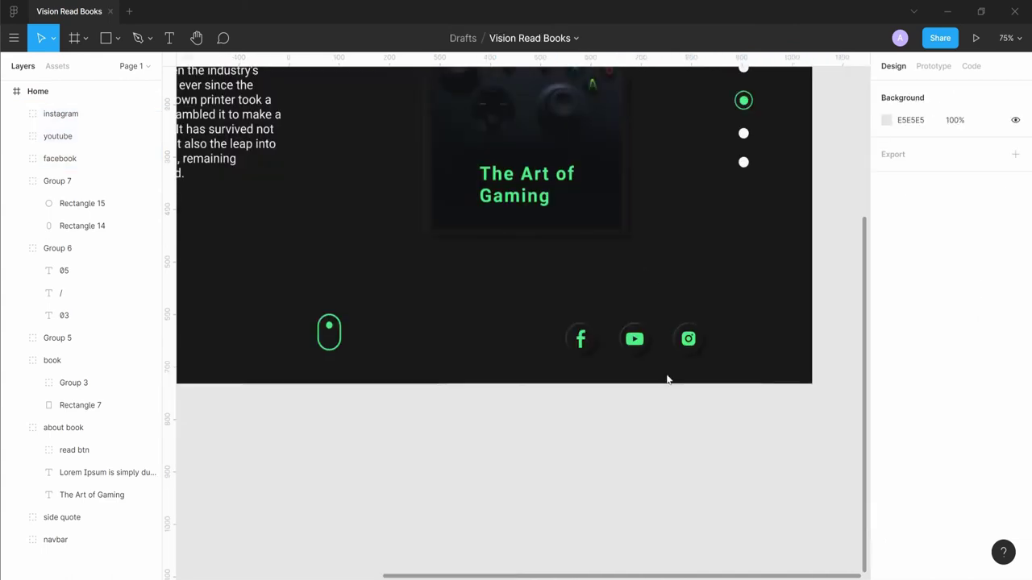
scroll(666, 375, down, 3)
Step: Group the three social icons together as 'social media'
drag(569, 482, 667, 446)
key(ctrl+g)
double_click(79, 118)
text(so)
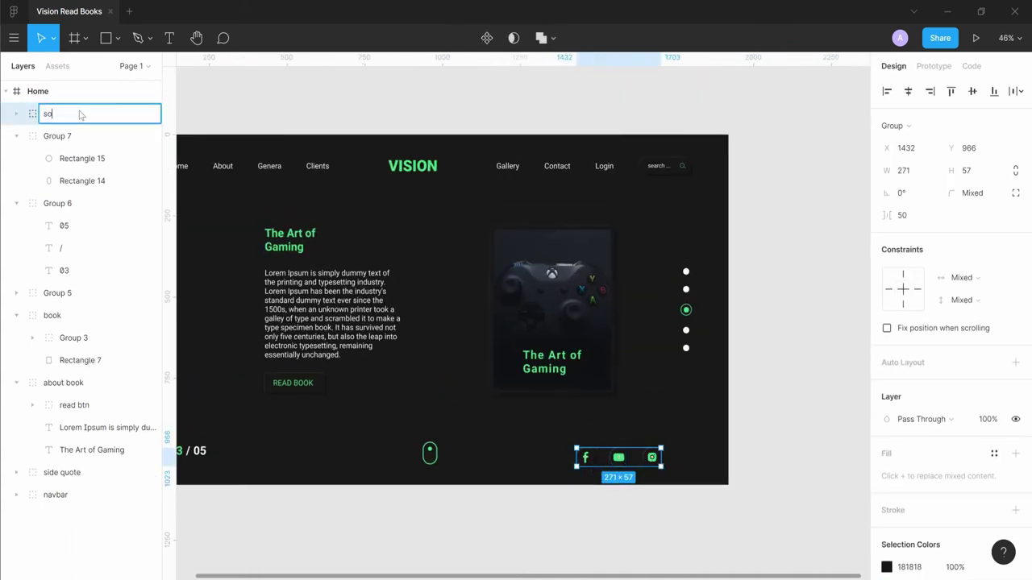
text(cial media)
key(Return)
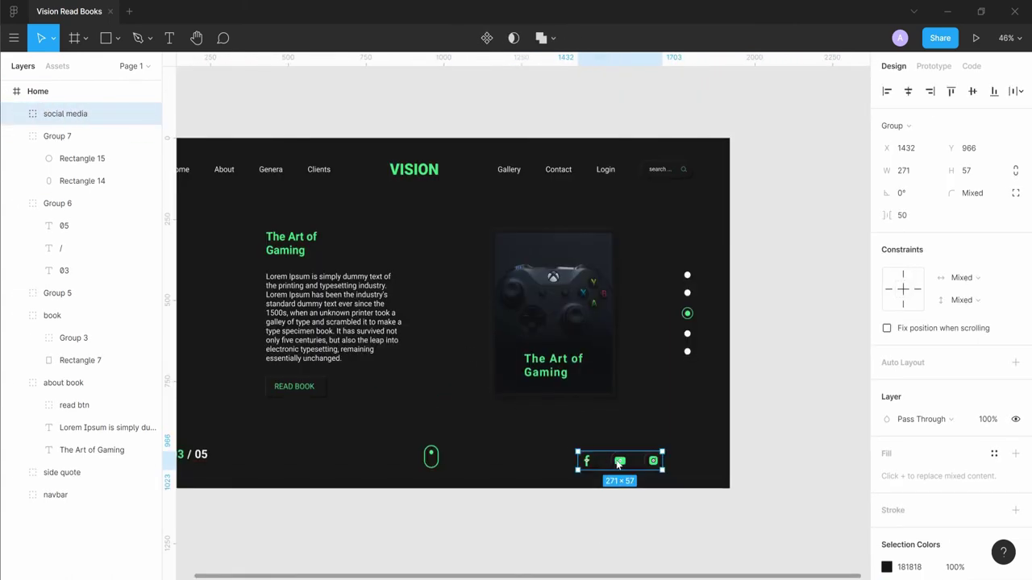
Step: Move the social media group so it lines up level with the mouse icon
drag(617, 463, 639, 462)
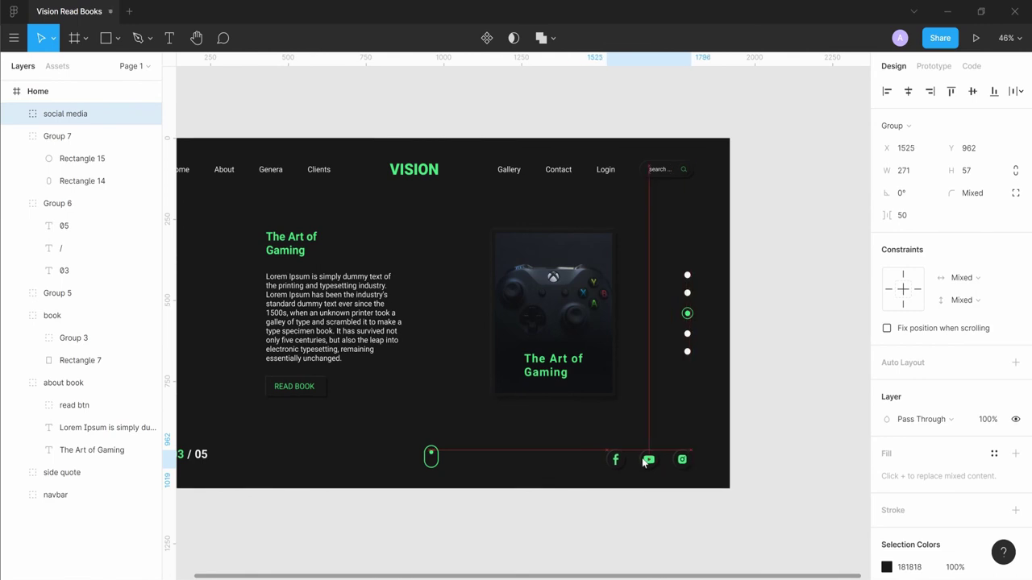
drag(643, 461, 643, 457)
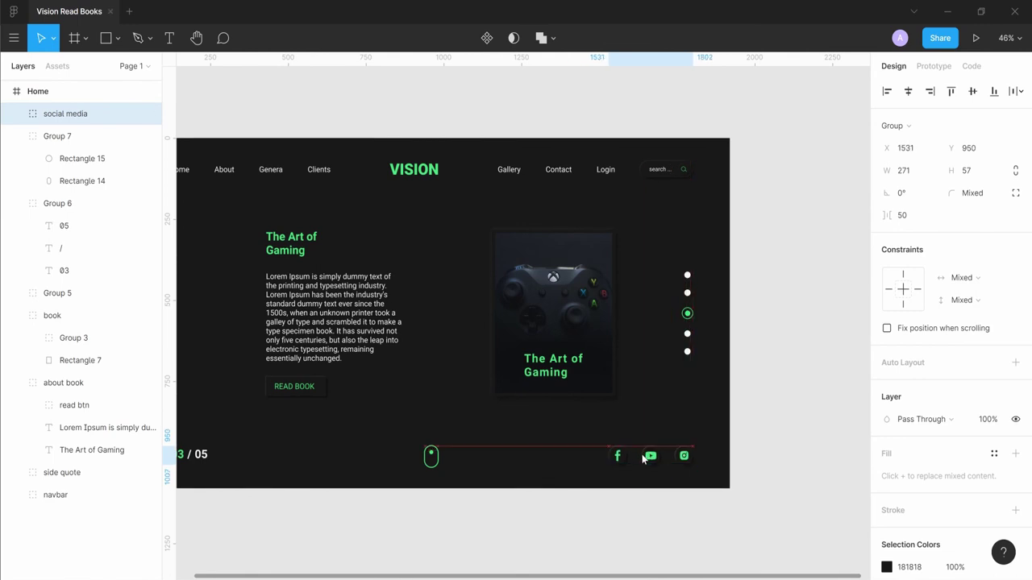
shift+click(429, 456)
shift+click(194, 454)
click(464, 399)
scroll(463, 399, down, 2)
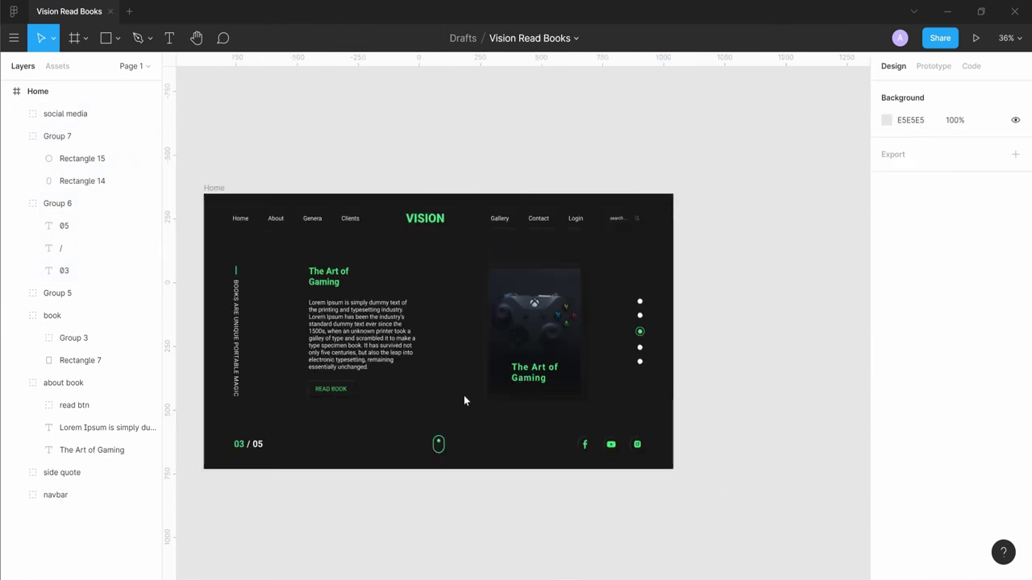
scroll(522, 360, up, 3)
Step: Group the about-book text block with the book card
scroll(516, 345, up, 3)
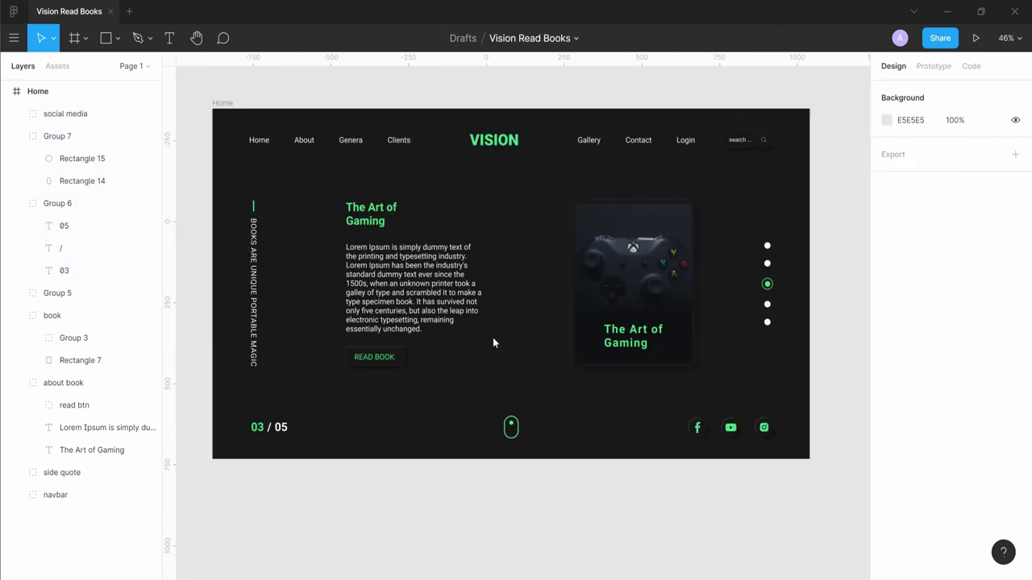
scroll(492, 341, down, 3)
scroll(470, 355, up, 2)
click(470, 355)
shift+click(595, 326)
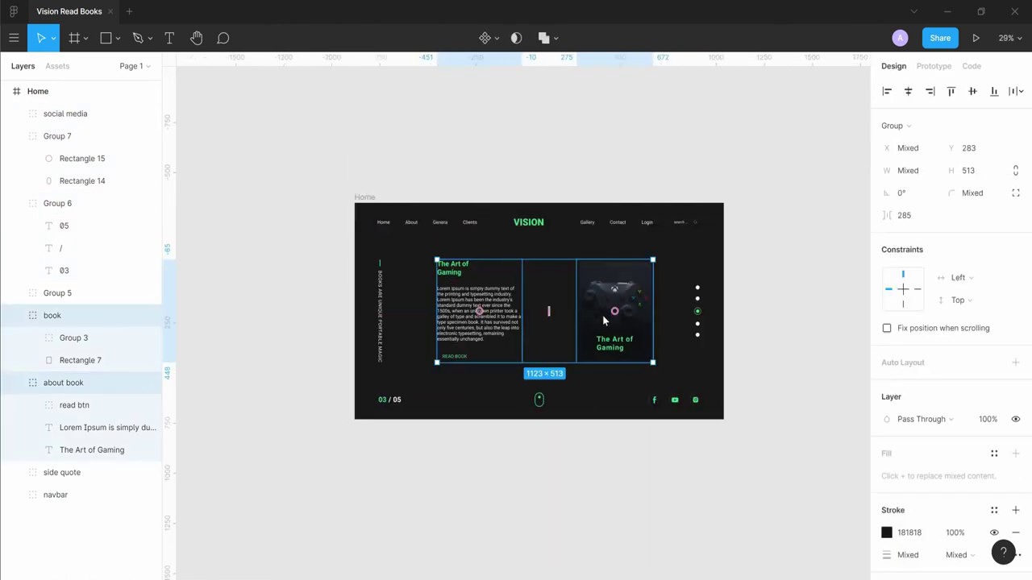
key(ctrl+g)
Step: Group the side quote and slide dots into one middle group and nudge it down
shift+click(380, 310)
shift+click(694, 307)
key(ctrl+g)
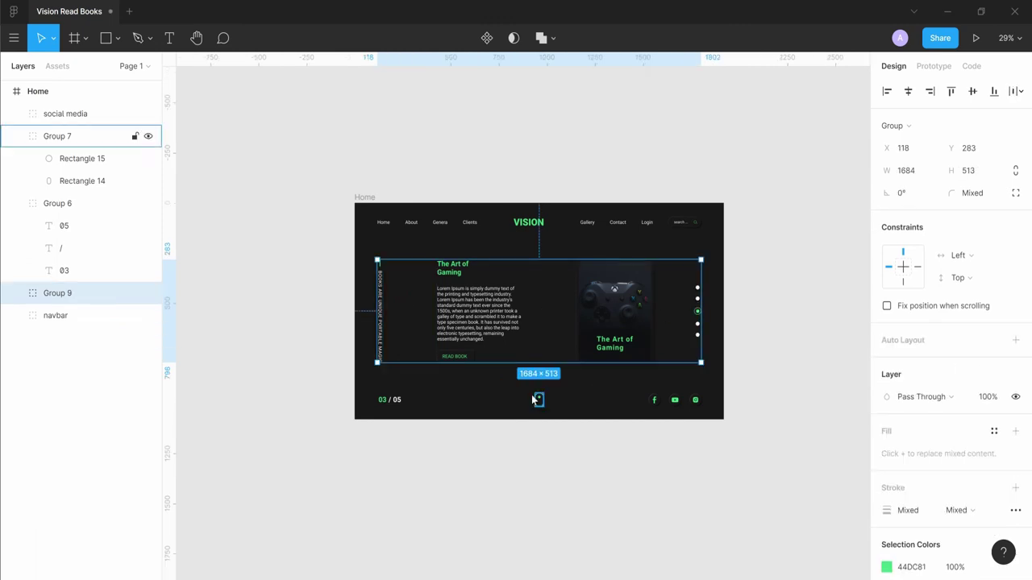
click(407, 399)
drag(484, 294, 484, 299)
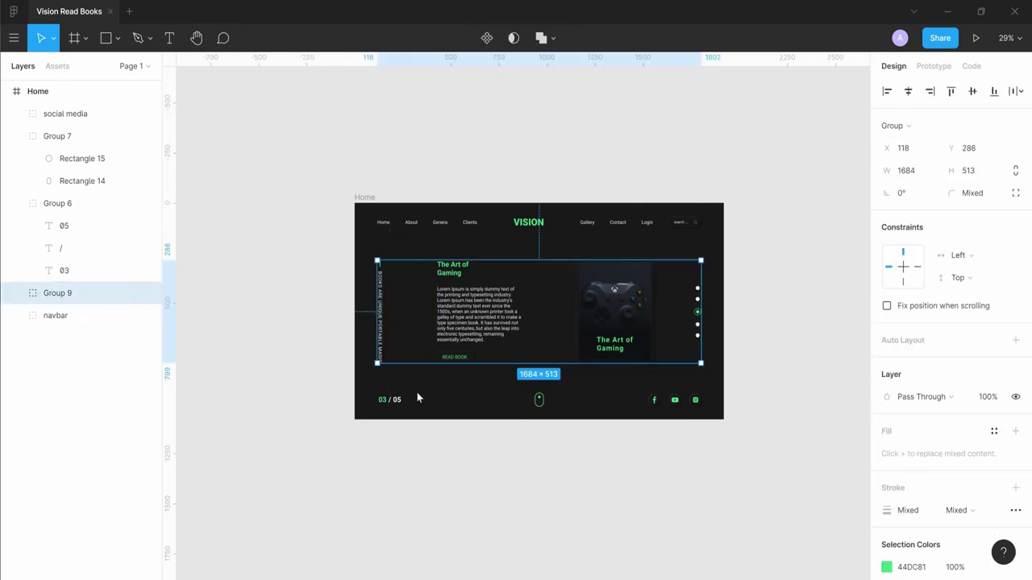
Step: Group the 03 / 05 counter, mouse icon and social icons into a bottom row
click(391, 399)
shift+click(539, 399)
shift+click(674, 400)
key(ctrl+g)
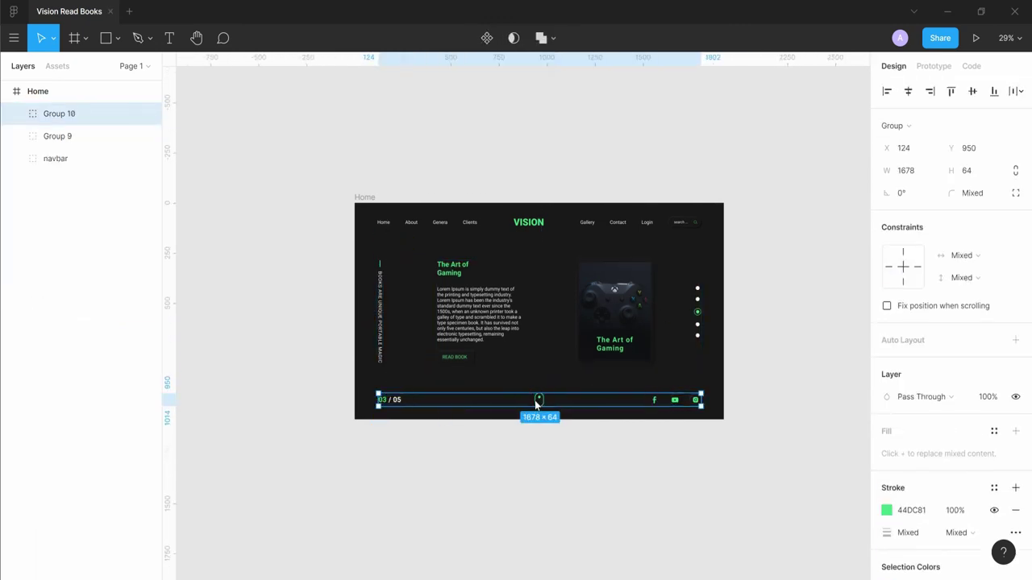
drag(536, 403, 537, 405)
click(544, 493)
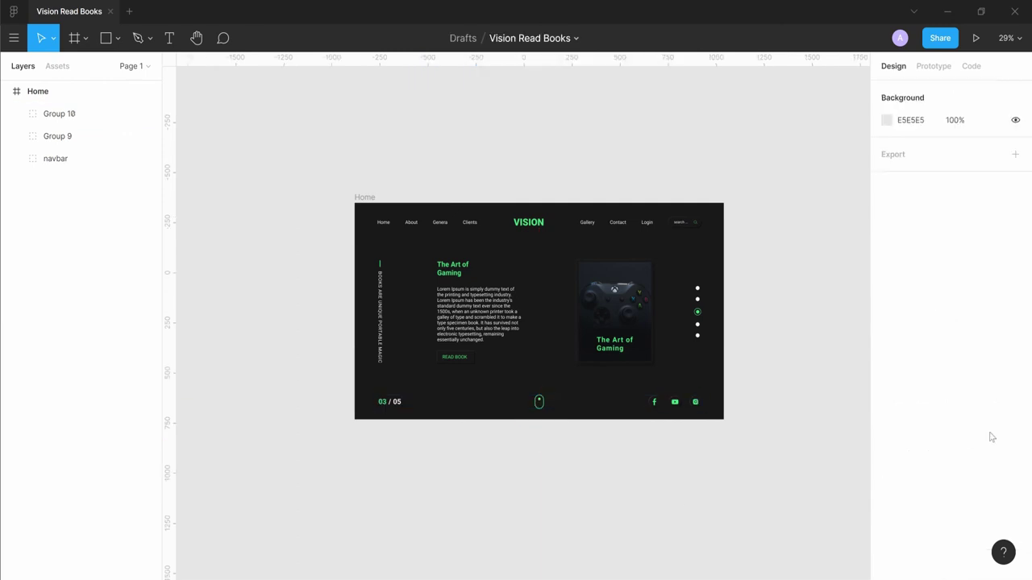
Step: Shorten the slide-dot column to tighten the spacing between dots
ctrl+scroll(691, 174, up, 2)
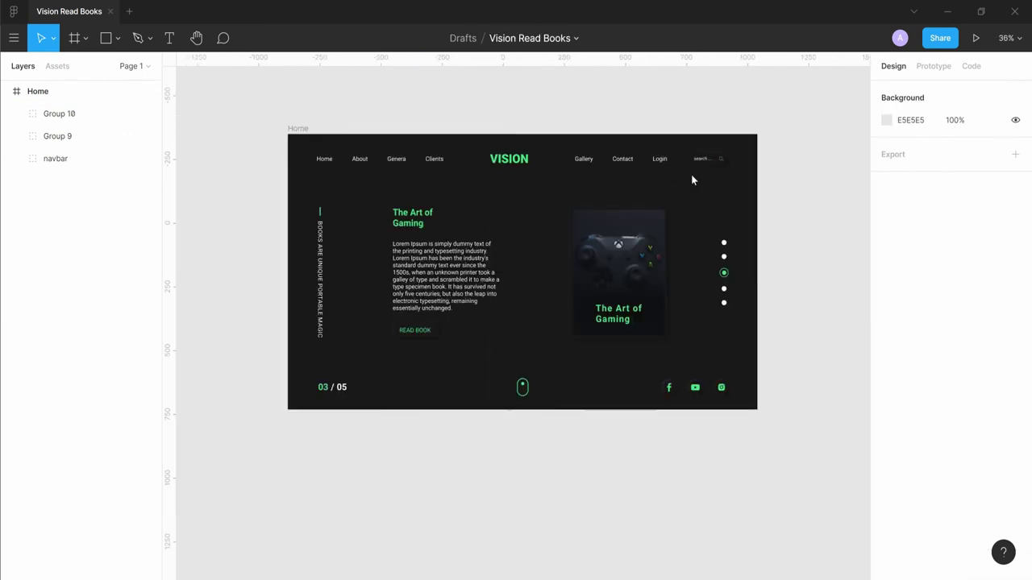
ctrl+scroll(691, 180, up, 3)
ctrl+scroll(702, 233, up, 4)
double_click(702, 233)
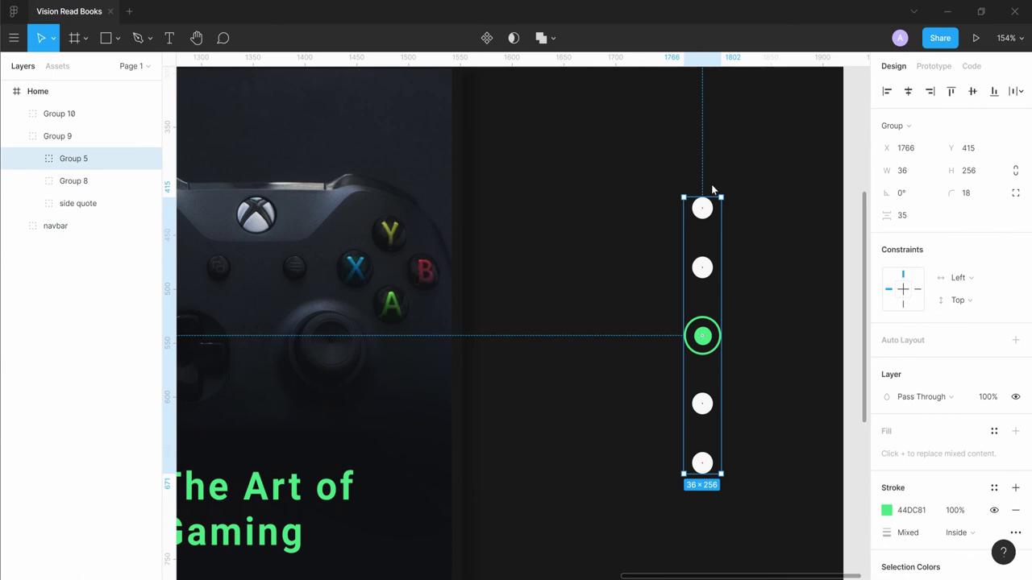
drag(711, 187, 711, 262)
click(788, 209)
Step: Nudge the middle section group two steps to the right
ctrl+scroll(789, 209, down, 2)
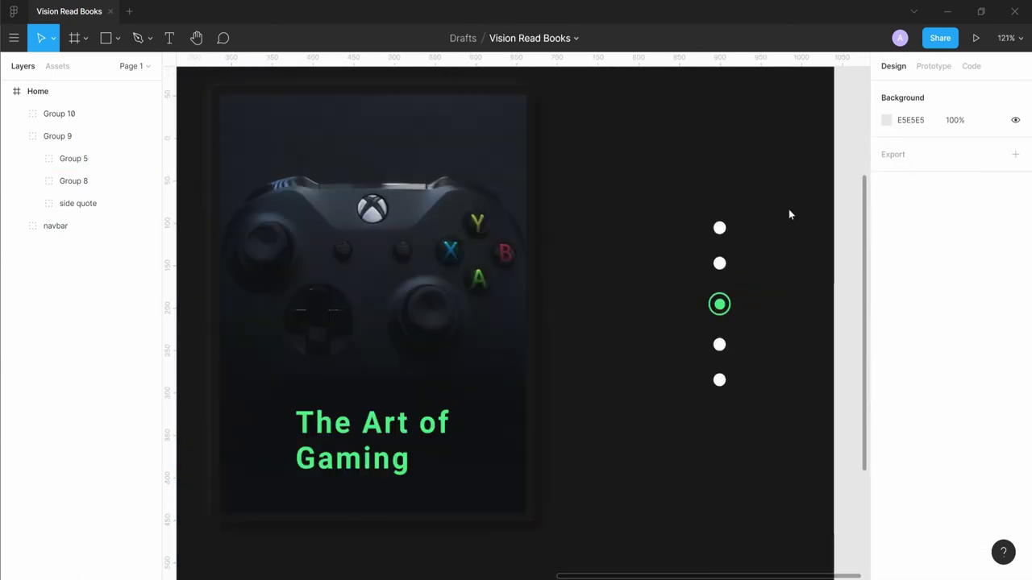
ctrl+scroll(789, 209, down, 2)
click(398, 516)
key(Right)
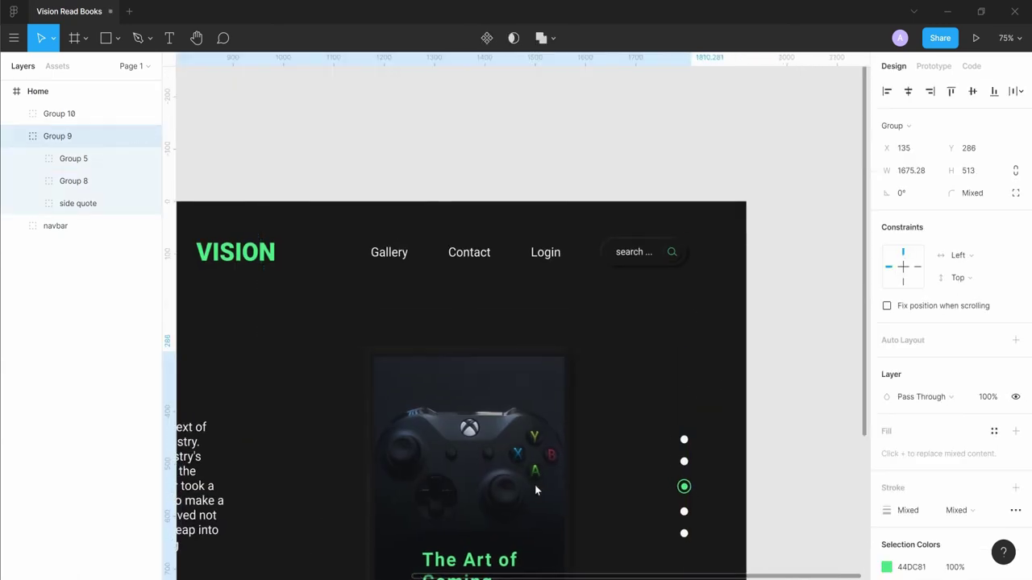
key(Right)
key(Right)
key(Right)
Step: Ungroup the middle section group
ctrl+scroll(477, 485, up, 3)
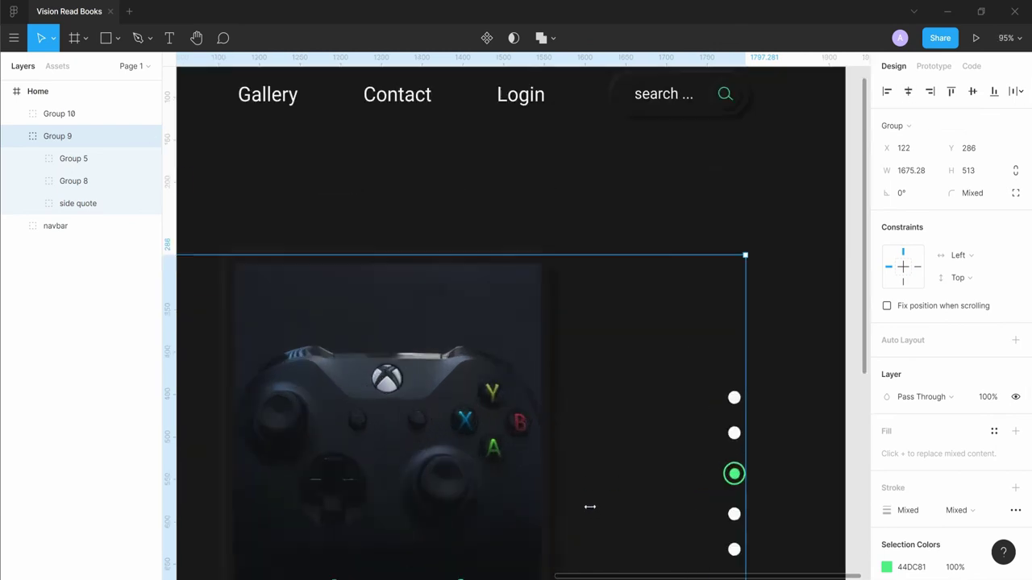
ctrl+scroll(589, 505, up, 1)
ctrl+scroll(599, 511, down, 3)
right_click(519, 178)
click(545, 331)
Step: Try repositioning the slide-dot column, leaving it at X 1775, Y 443
mouse_move(711, 351)
mouse_down()
mouse_move(704, 137)
mouse_move(714, 134)
mouse_up()
scroll(714, 134, up, 5)
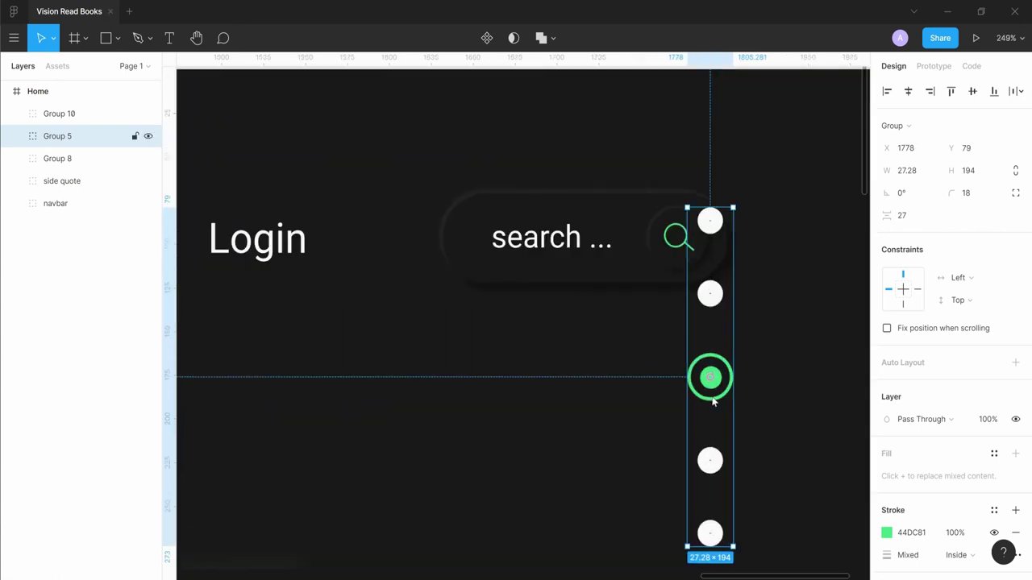
drag(710, 376, 708, 394)
scroll(710, 393, down, 5)
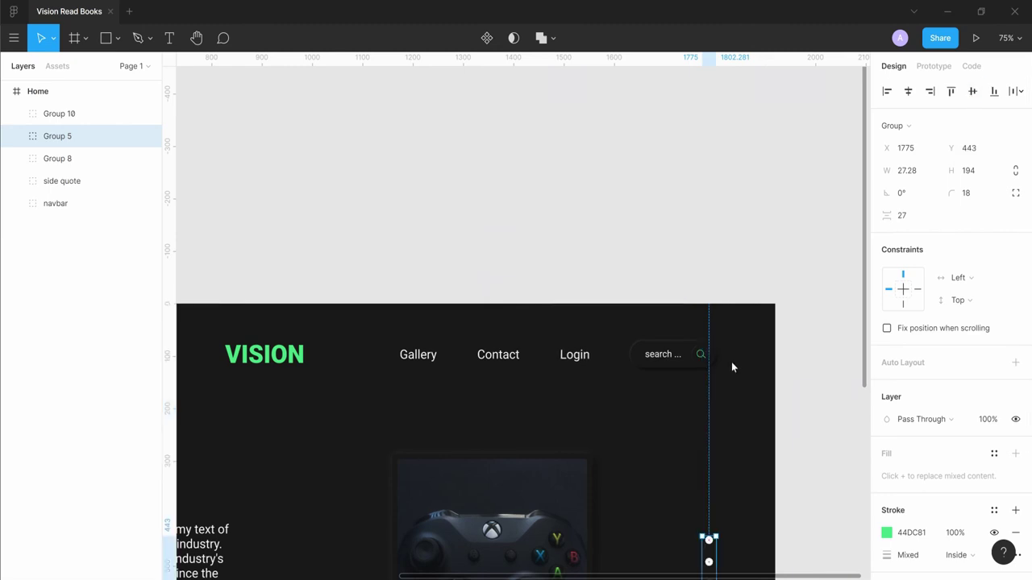
key(Escape)
scroll(732, 364, down, 5)
Step: Centre the book group horizontally, then group it with Group 5 and the side quote
click(620, 292)
click(908, 91)
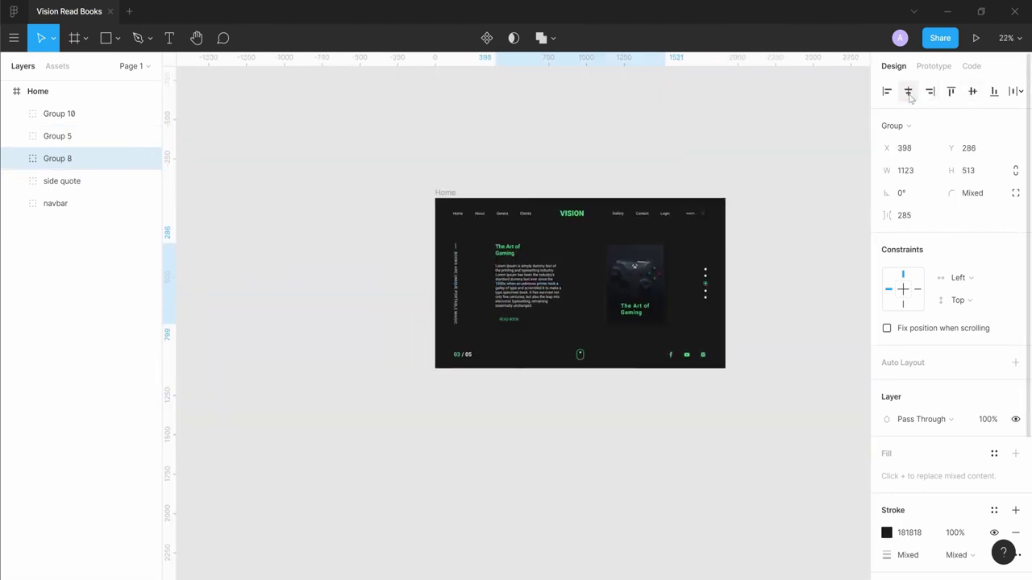
shift+click(688, 281)
shift+click(446, 267)
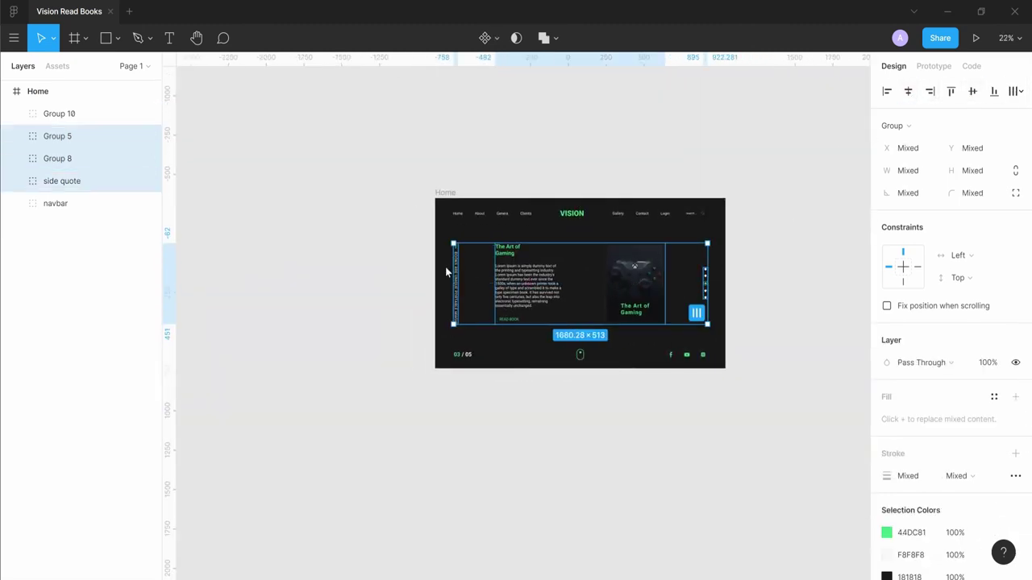
key(ctrl+g)
click(804, 244)
Step: Centre the book section, navbar and footer groups horizontally in the frame
scroll(750, 211, down, 2)
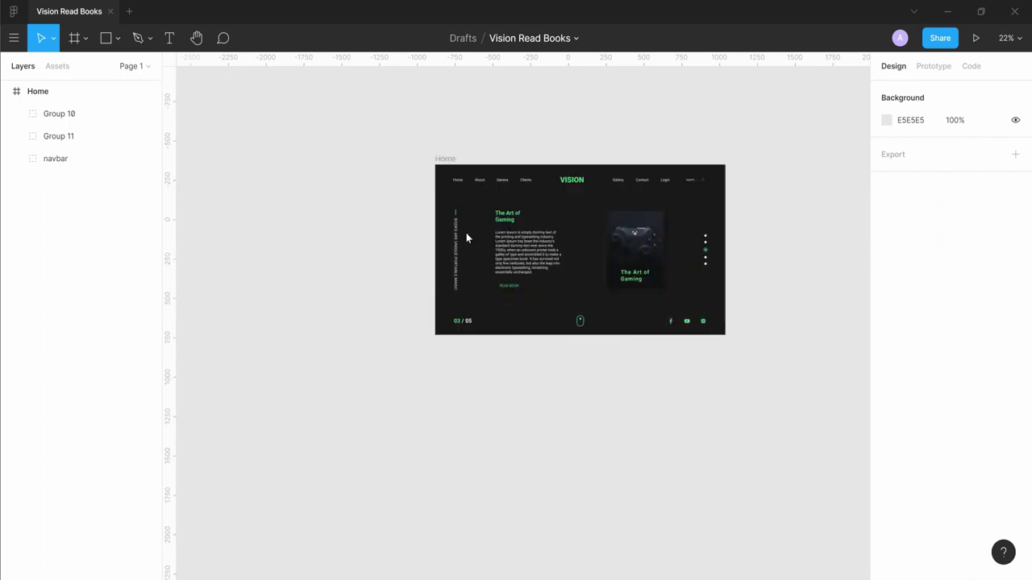
scroll(465, 232, up, 10)
scroll(432, 214, down, 8)
click(706, 263)
shift+click(627, 202)
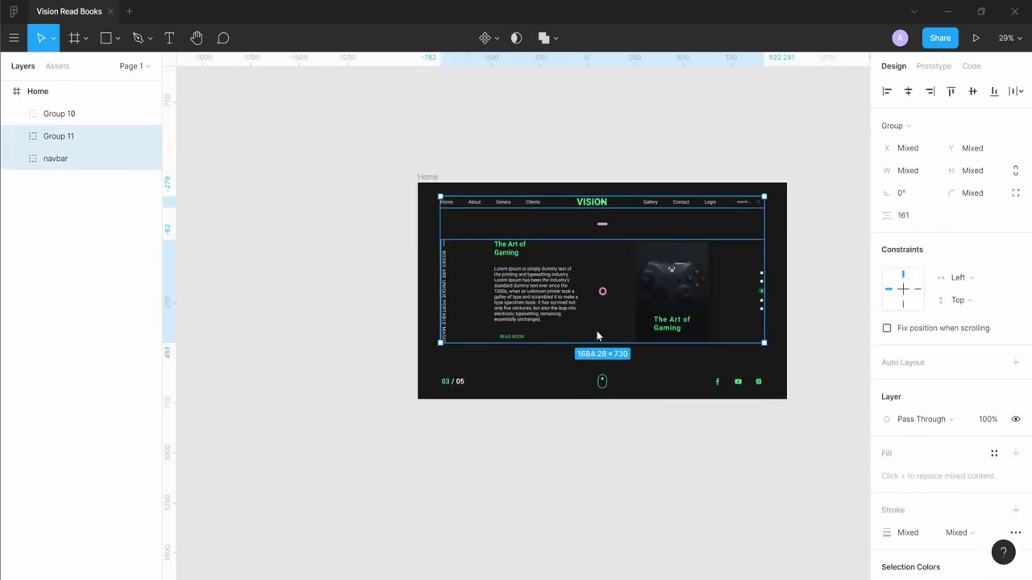
shift+click(601, 379)
click(908, 92)
click(755, 128)
scroll(558, 329, down, 2)
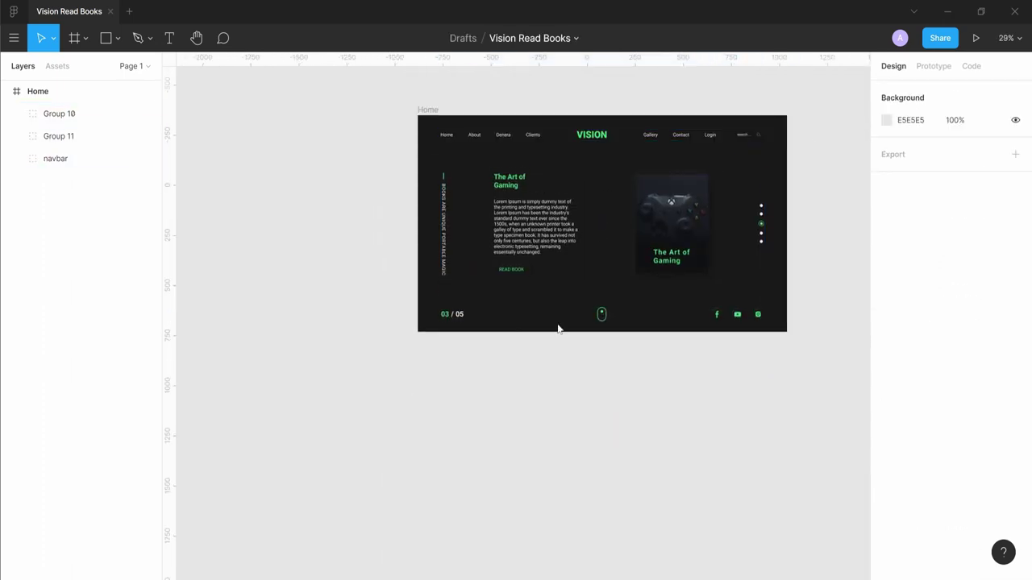
Step: Rename Group 11 to 'books' and Group 10 to 'social & scroll & indicator'
double_click(58, 136)
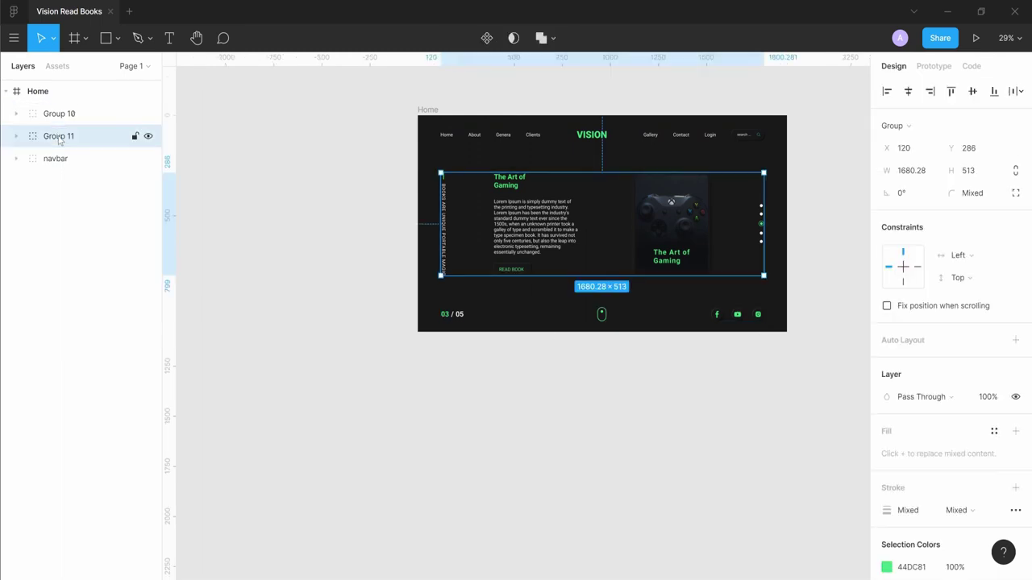
text(se)
click(58, 113)
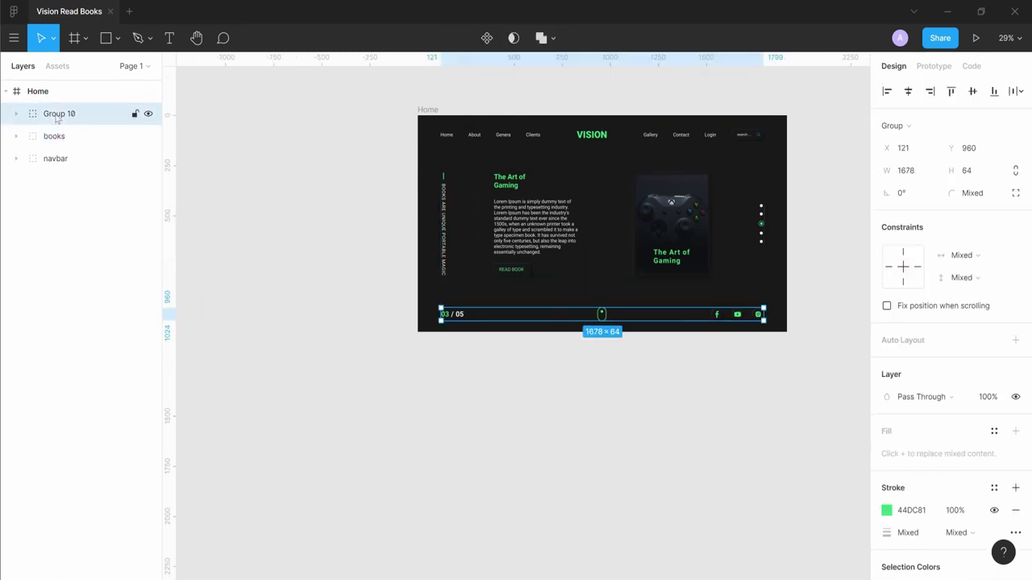
double_click(58, 114)
text(social & scroll & indicato)
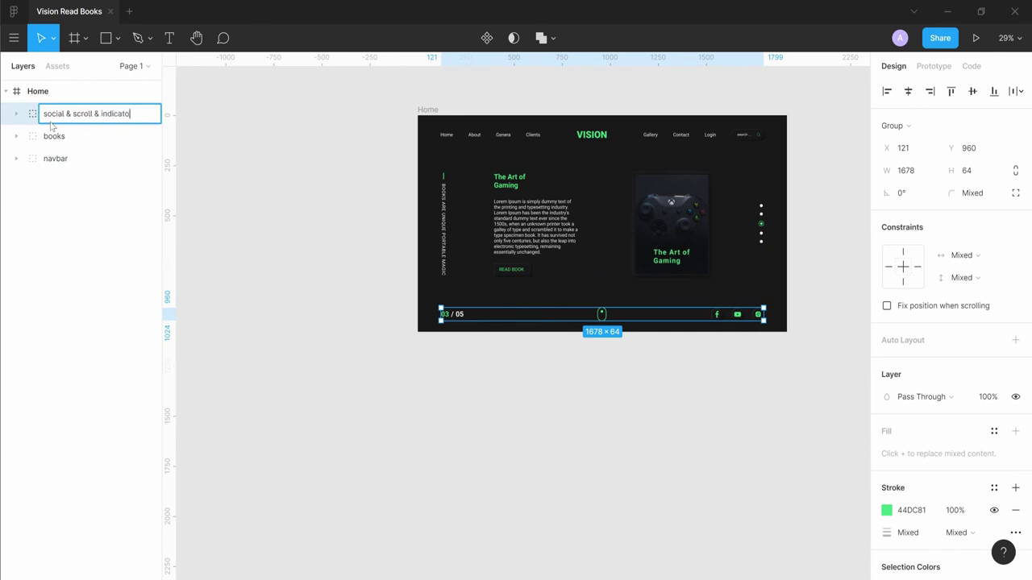
text(r)
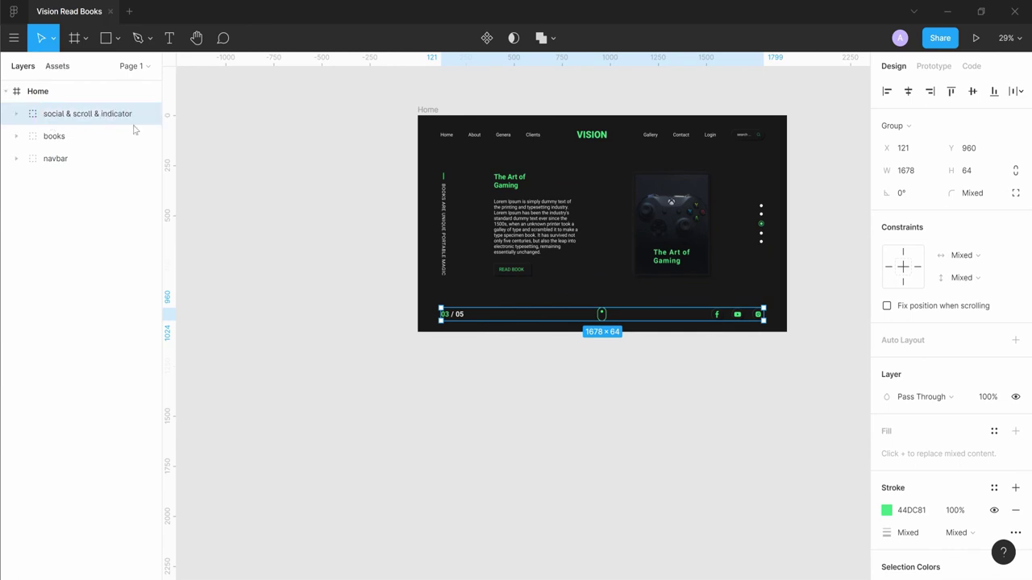
click(562, 445)
scroll(562, 445, down, 2)
scroll(585, 408, up, 3)
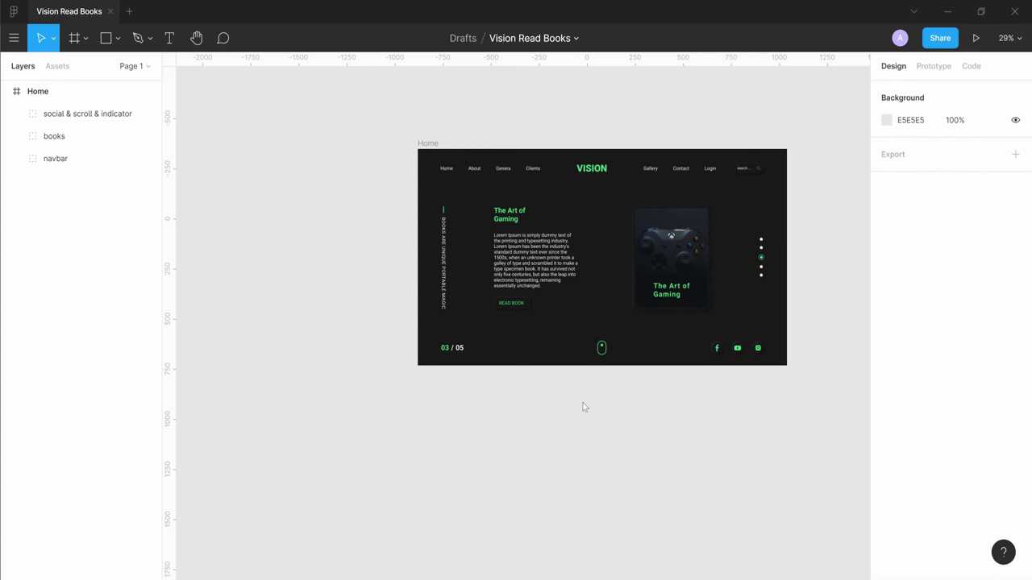
Step: Select the books and footer groups, then the whole Home frame
click(433, 288)
double_click(564, 258)
scroll(952, 363, down, 3)
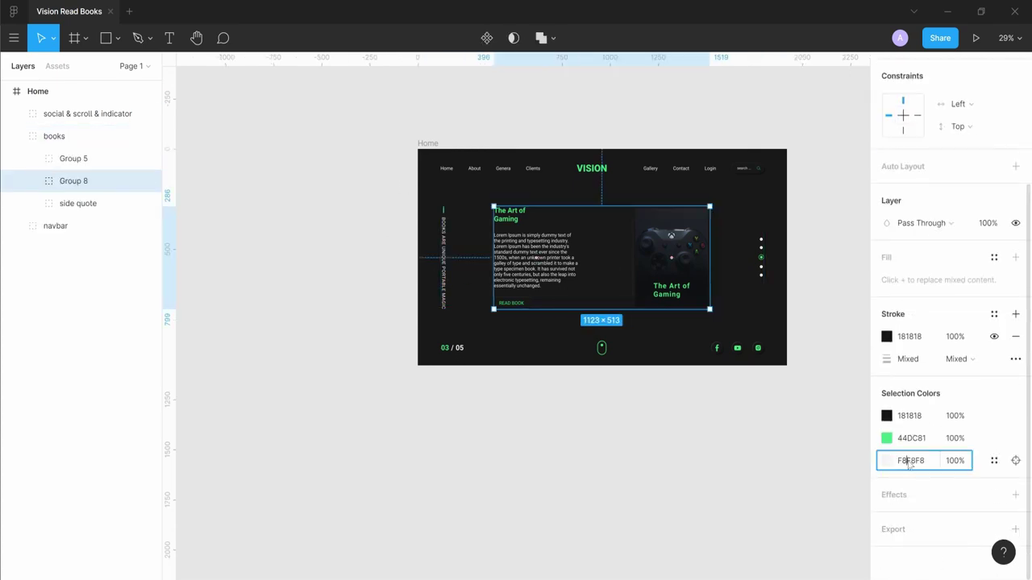
click(454, 346)
click(427, 145)
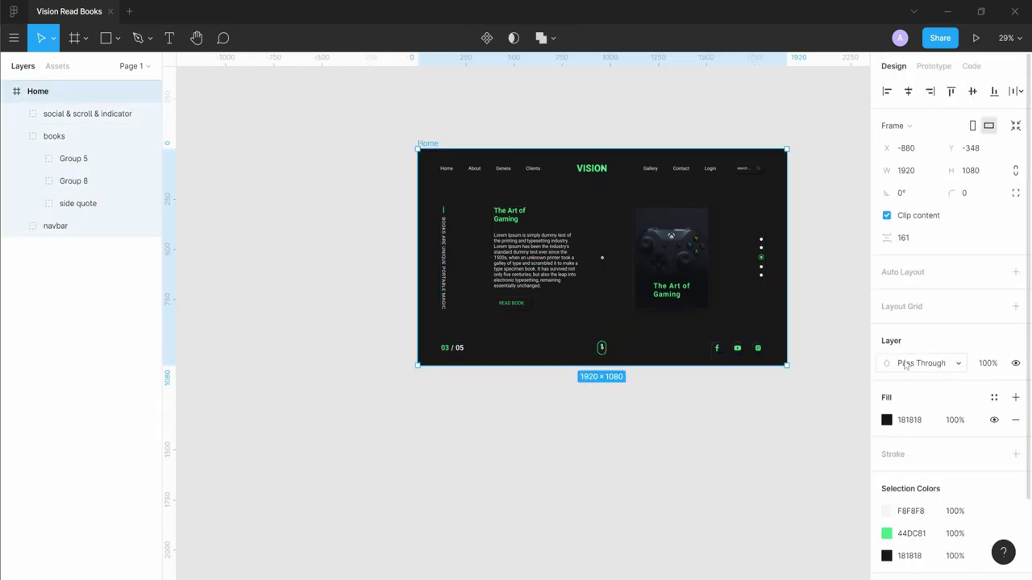
scroll(698, 428, up, 1)
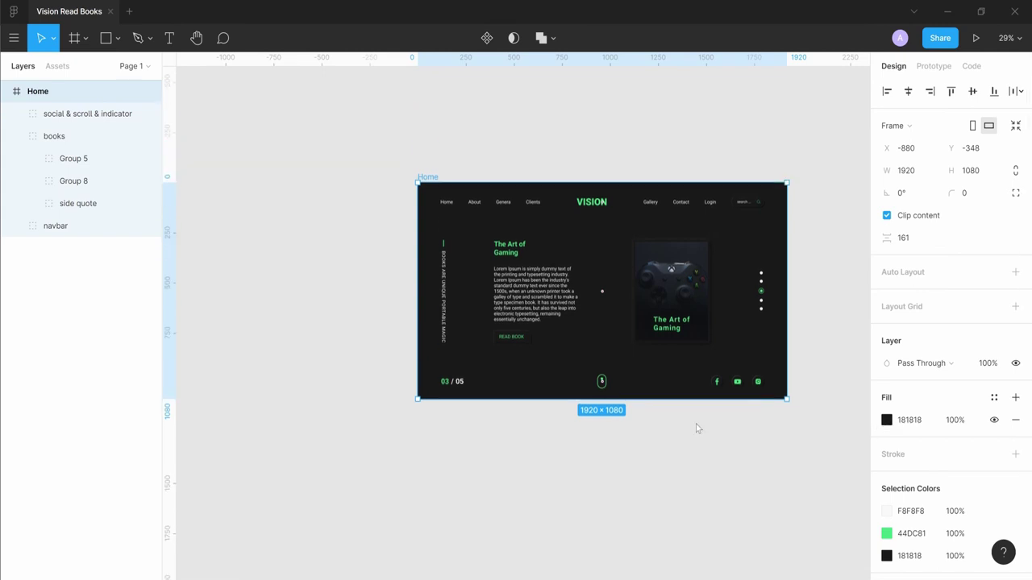
Step: Experiment with lighter, darker and purple variants of the 44DC81 accent colour
click(887, 534)
scroll(488, 246, right, 4)
click(855, 275)
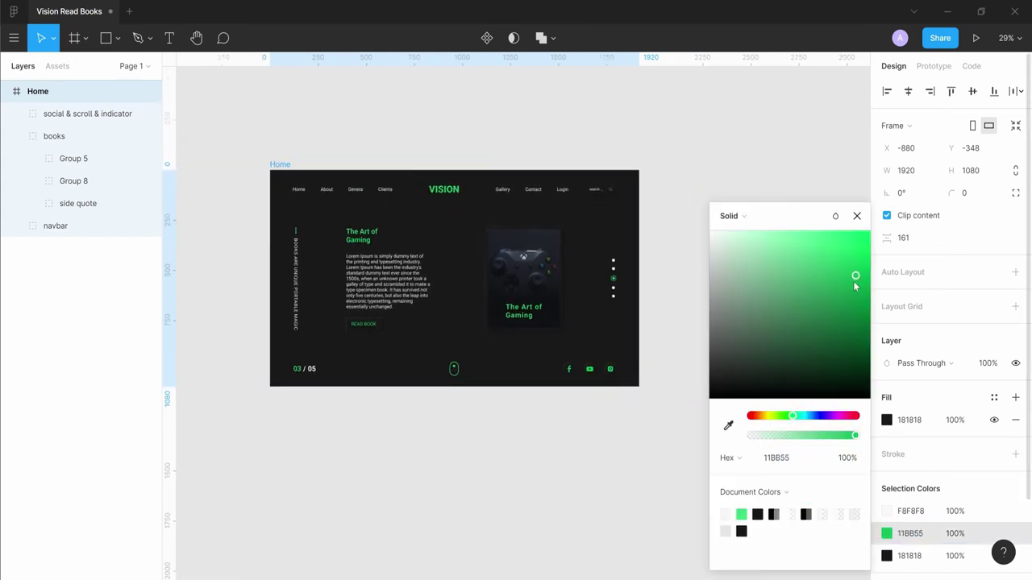
drag(854, 281, 801, 252)
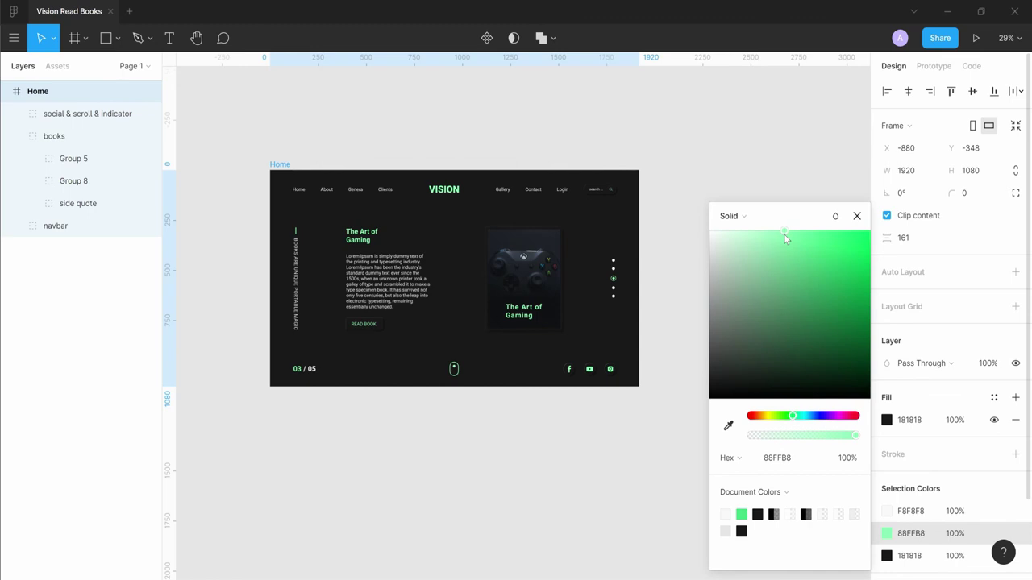
key(Escape)
scroll(674, 223, down, 2)
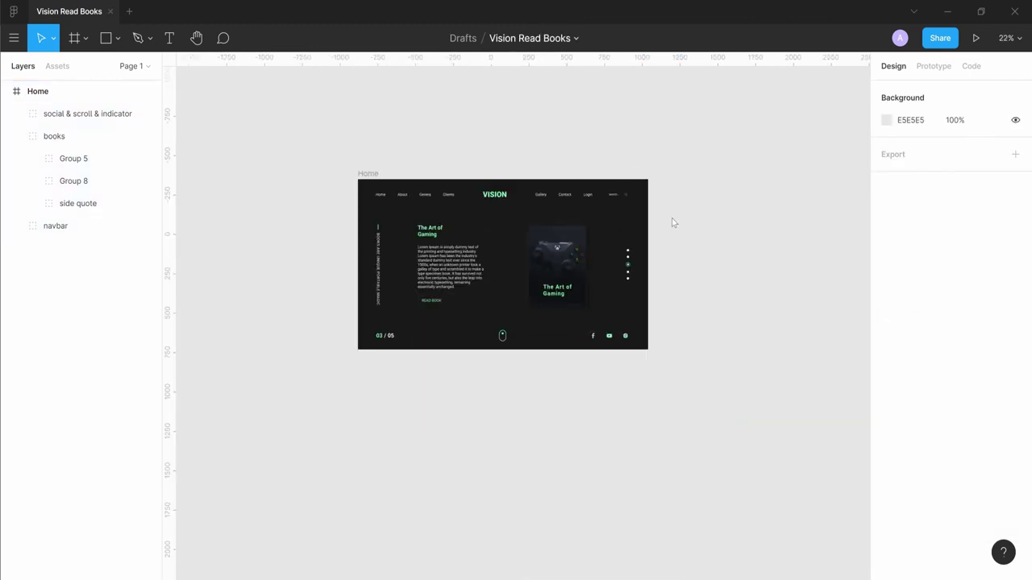
scroll(674, 222, up, 2)
click(887, 534)
mouse_move(790, 416)
mouse_down()
mouse_move(824, 417)
mouse_move(789, 417)
mouse_up()
key(Escape)
click(449, 195)
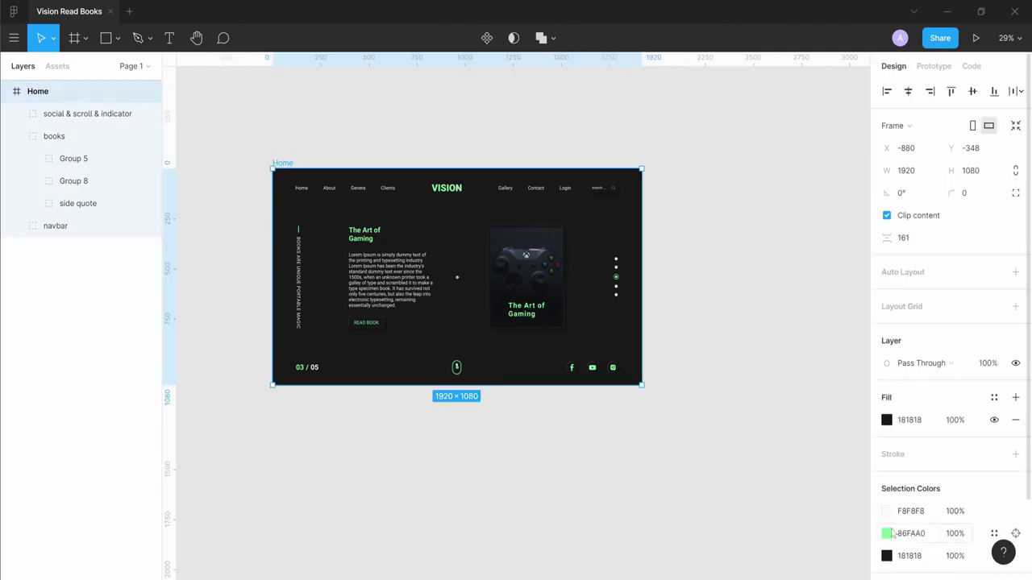
Step: Set the page's green accent colour to hex 4FF190
click(887, 533)
click(814, 249)
click(794, 458)
text(4FF190)
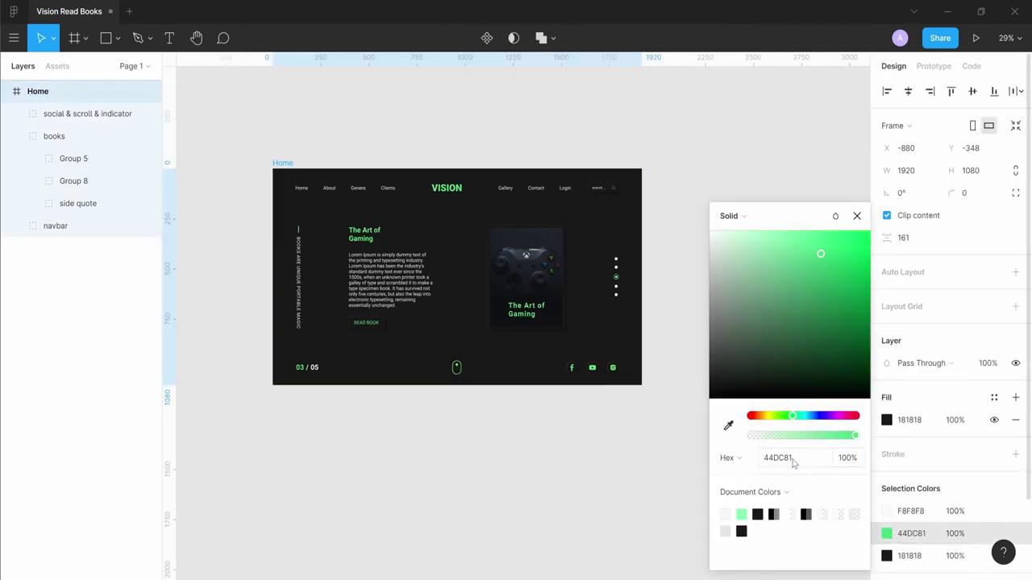
key(Return)
key(Escape)
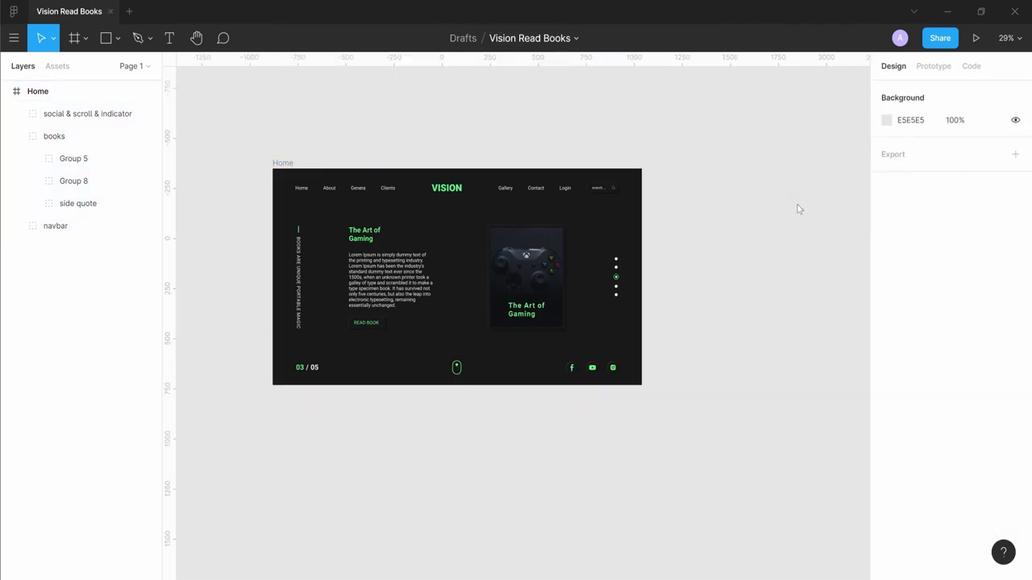
Step: Select the footer's mouse icon, 03 / 05 counter and social icons together
ctrl+scroll(322, 347, up, 3)
ctrl+scroll(481, 348, down, 2)
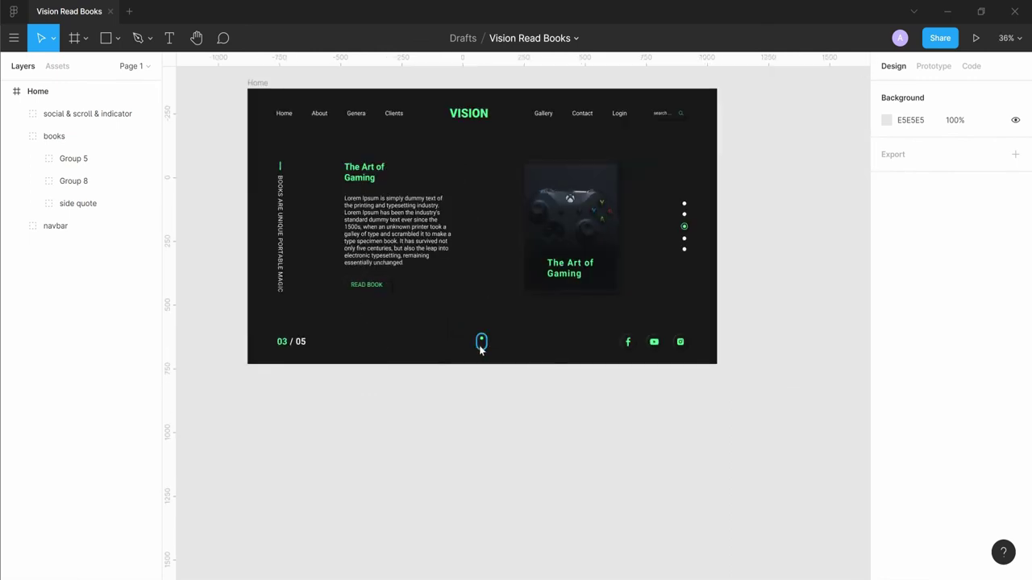
ctrl+scroll(481, 348, up, 3)
click(482, 342)
click(574, 424)
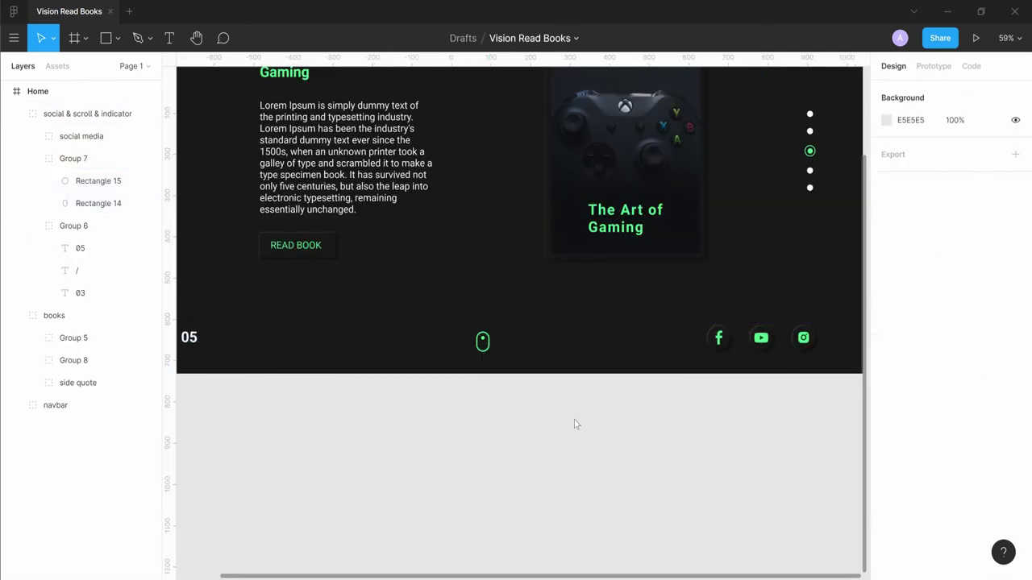
click(537, 354)
shift+click(795, 352)
shift+click(229, 352)
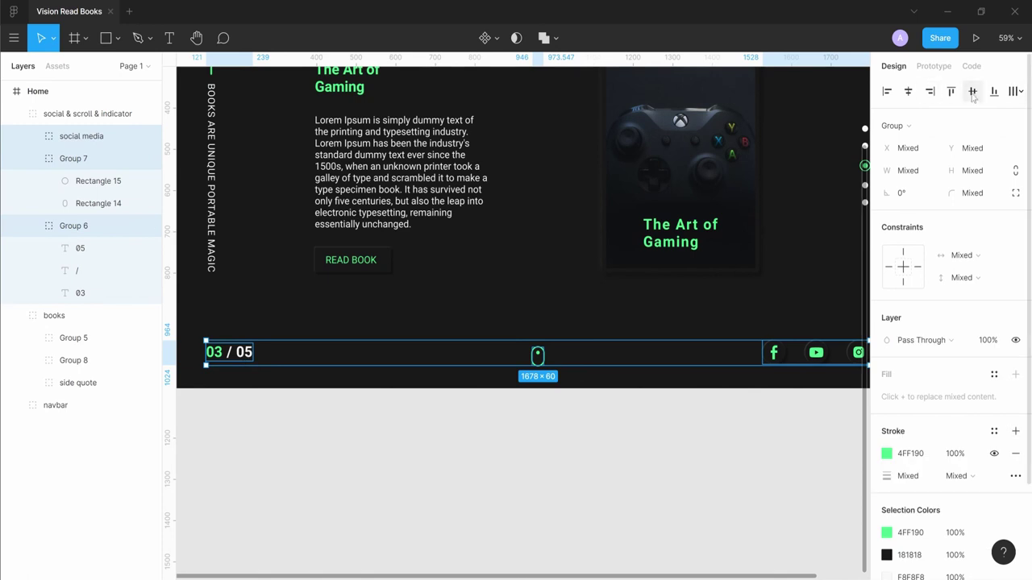
click(626, 490)
Step: Open the Home frame in the prototype presentation preview
ctrl+scroll(625, 544, down, 5)
ctrl+scroll(624, 544, up, 3)
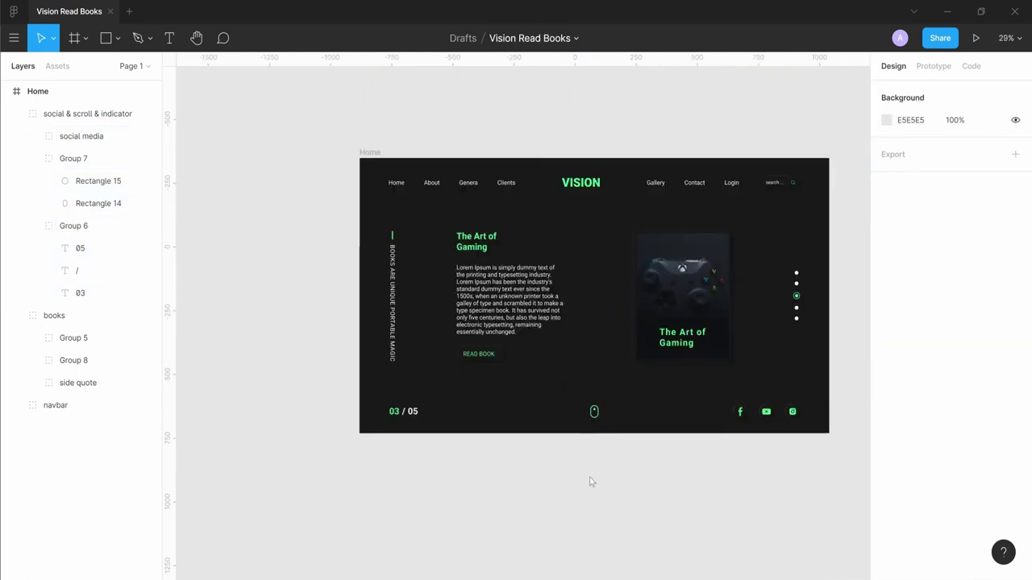
click(332, 162)
click(976, 38)
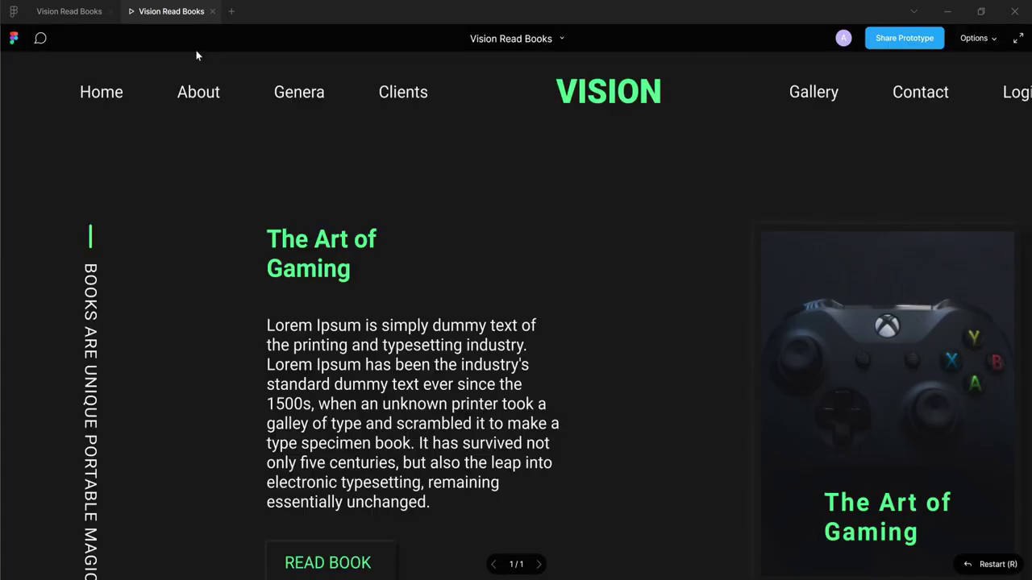
Step: Scale the prototype preview to 'Fit – Scale down to fit' and expand it
click(974, 38)
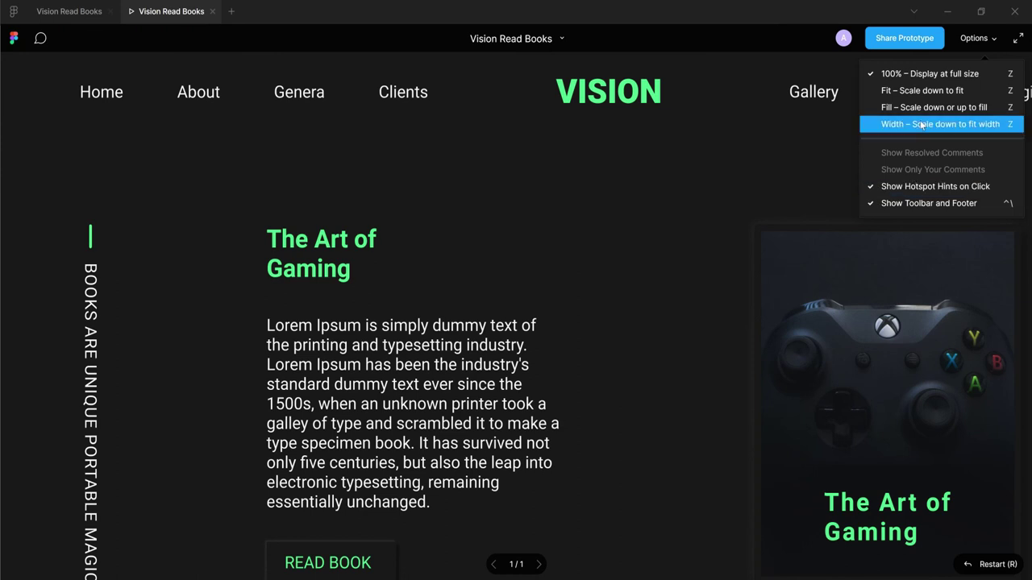
click(923, 124)
click(974, 38)
click(923, 91)
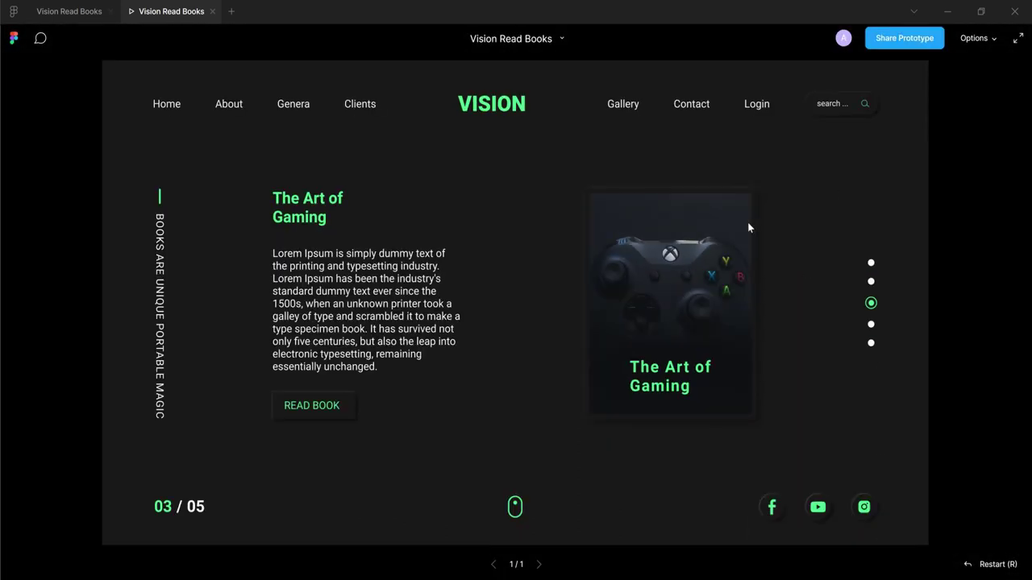
click(1019, 40)
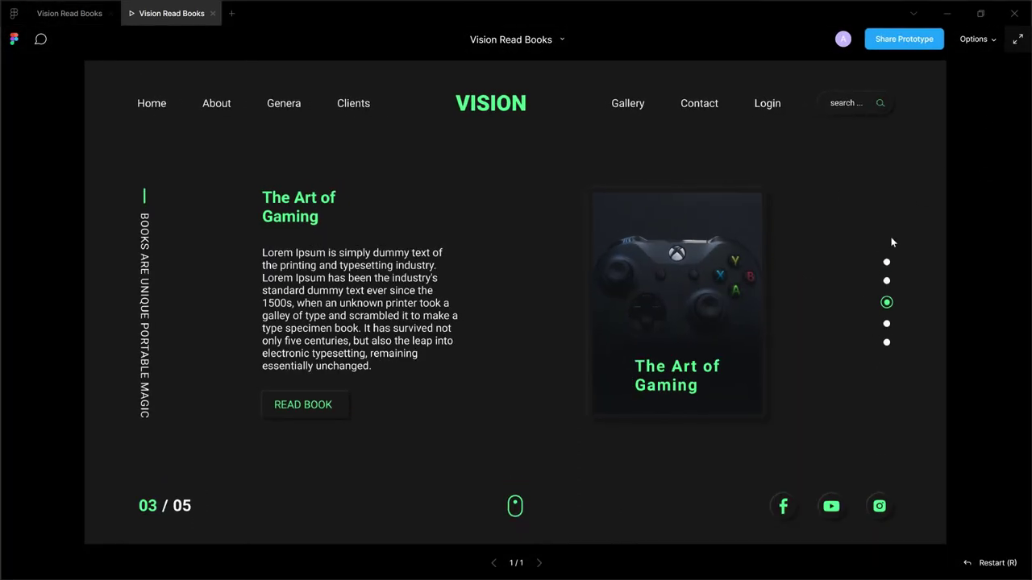